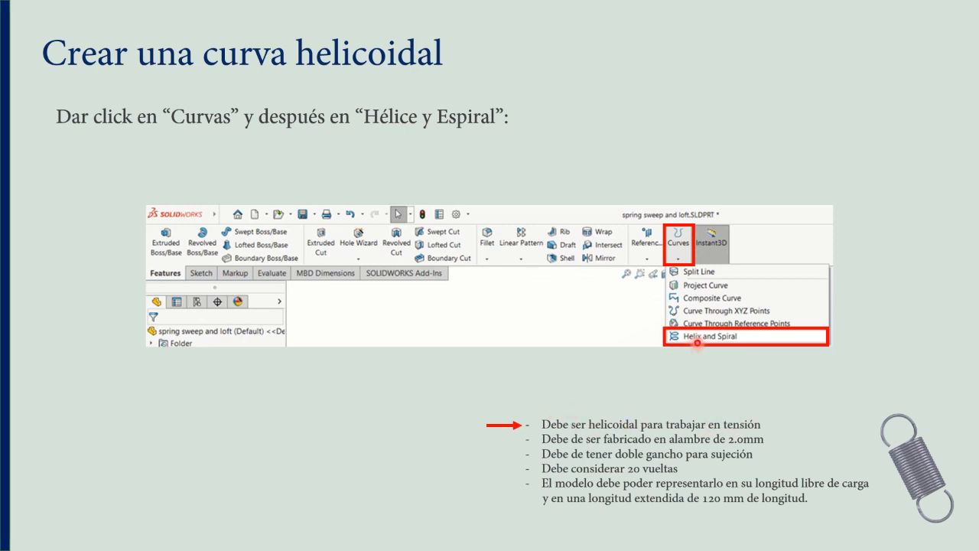
key(Right)
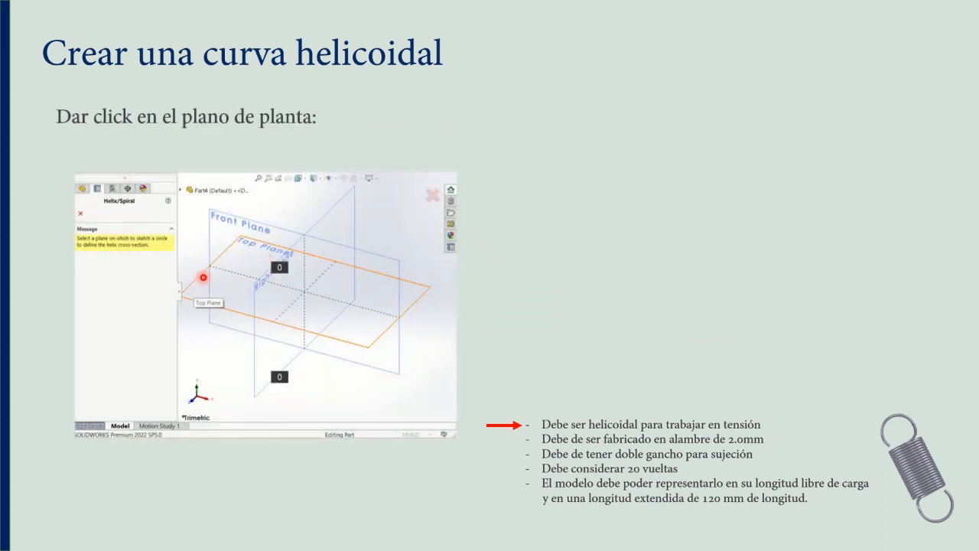
key(Right)
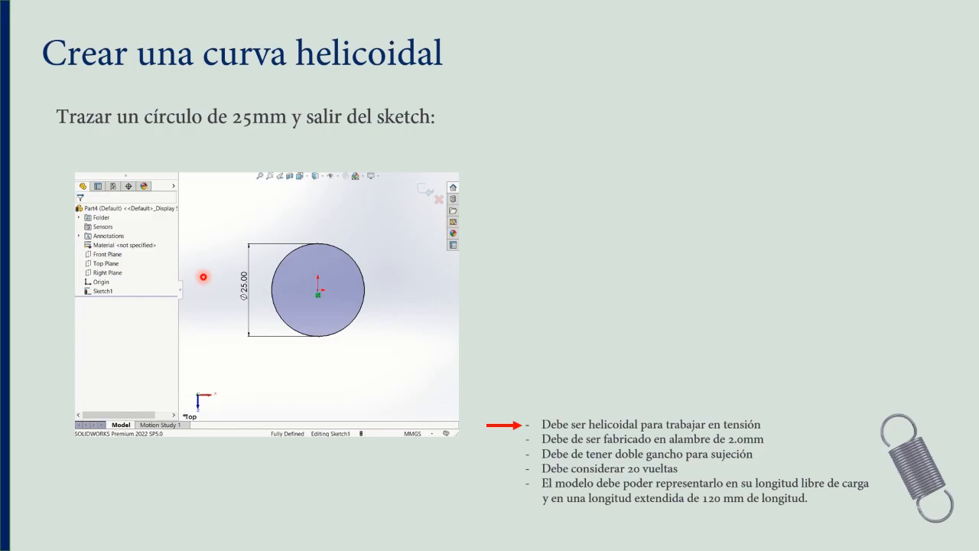
Step: Switch to SOLIDWORKS and start a Helix and Spiral curve with its base circle sketch on the Top Plane
key(alt+Tab)
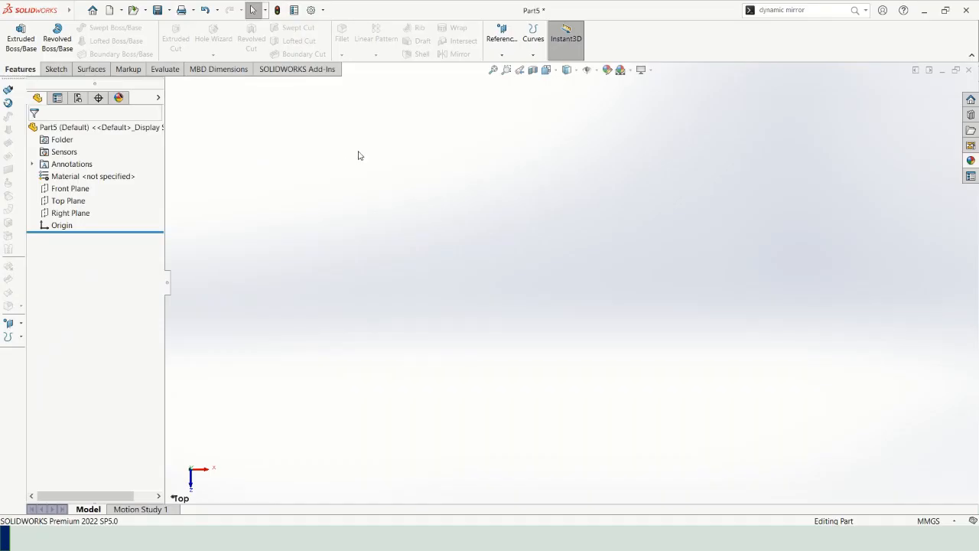
click(534, 34)
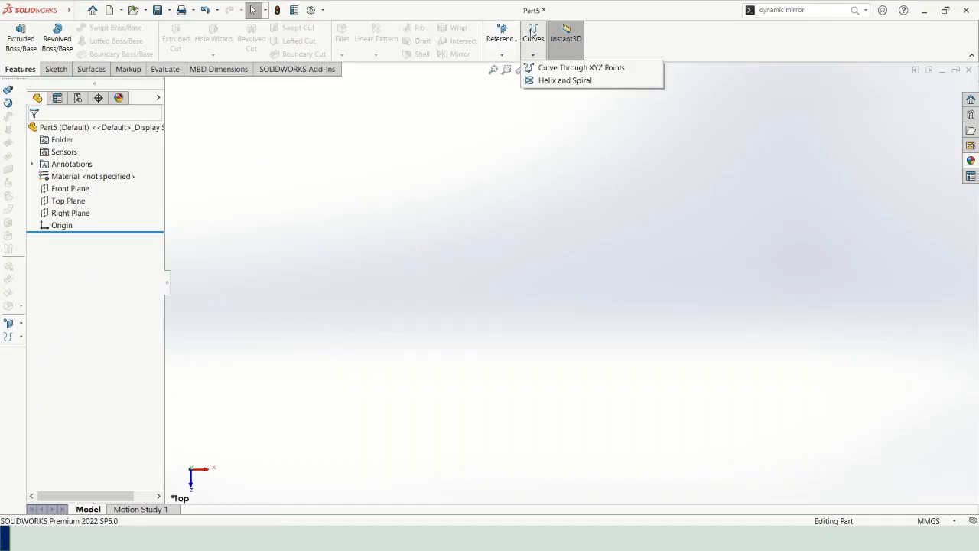
click(565, 80)
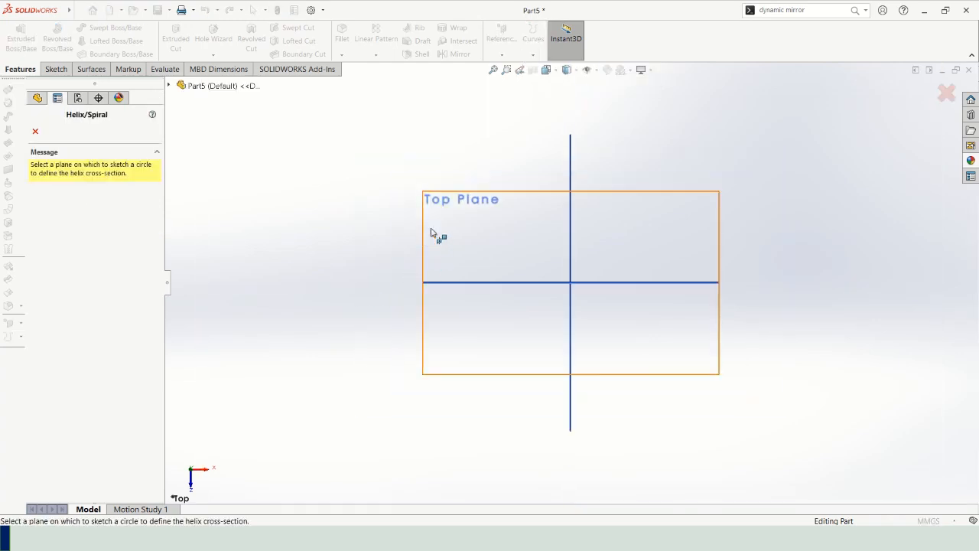
click(477, 218)
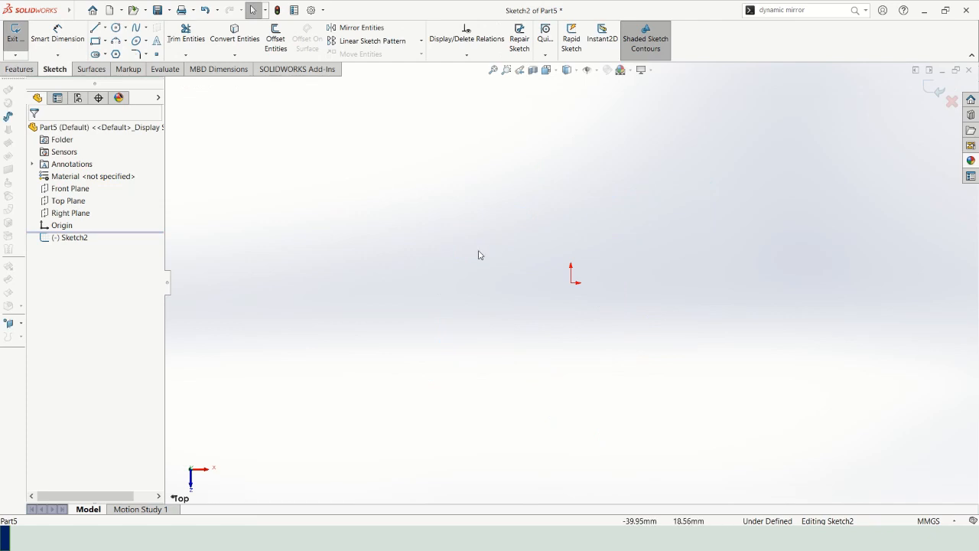
Step: Sketch a circle of about 27 mm radius centred on the origin
click(116, 29)
click(572, 282)
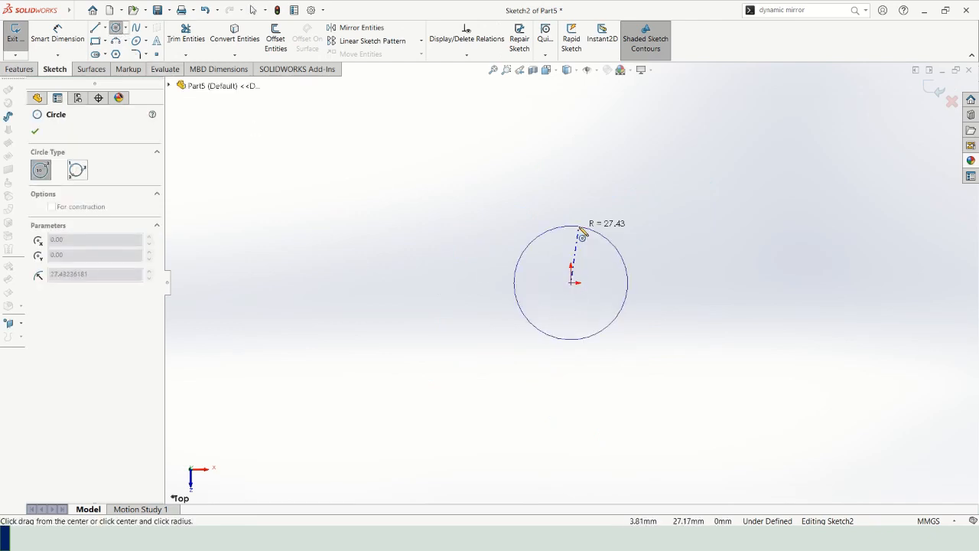
click(582, 235)
Step: Dimension the circle to a 25 mm diameter and exit the sketch
click(58, 34)
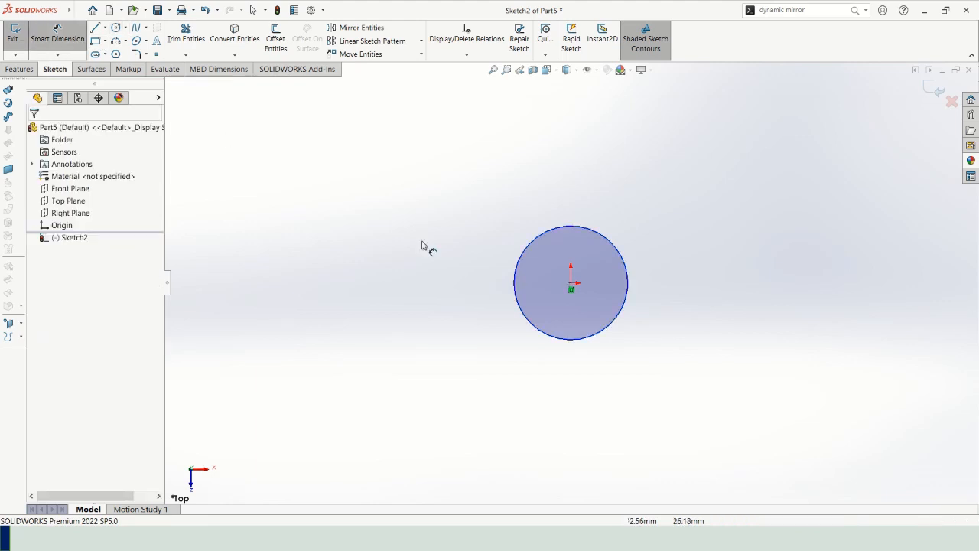
click(535, 244)
click(501, 302)
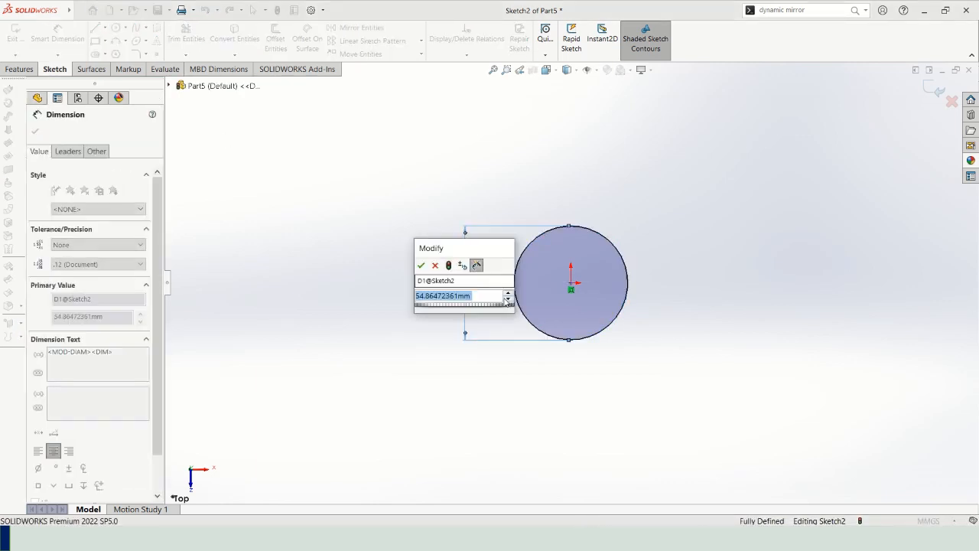
text(25)
key(Return)
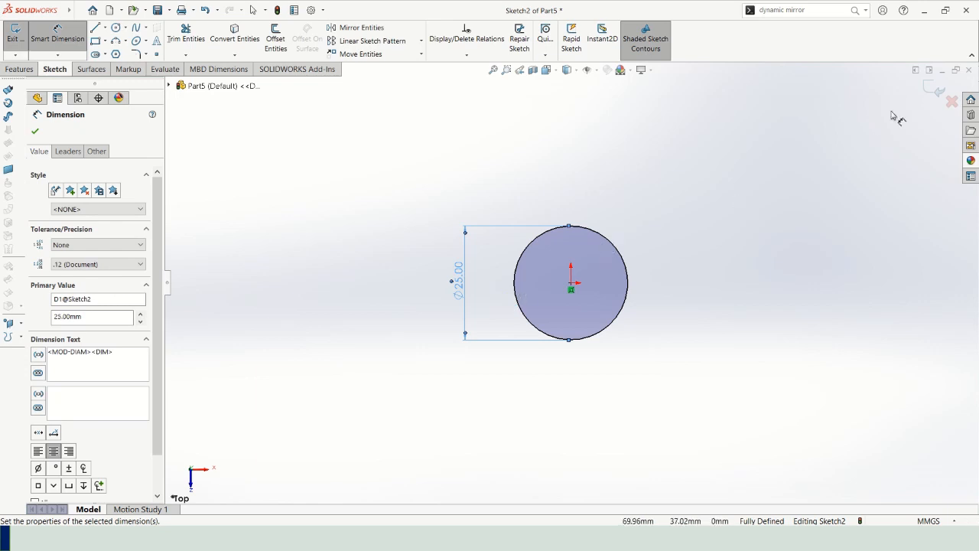
click(933, 91)
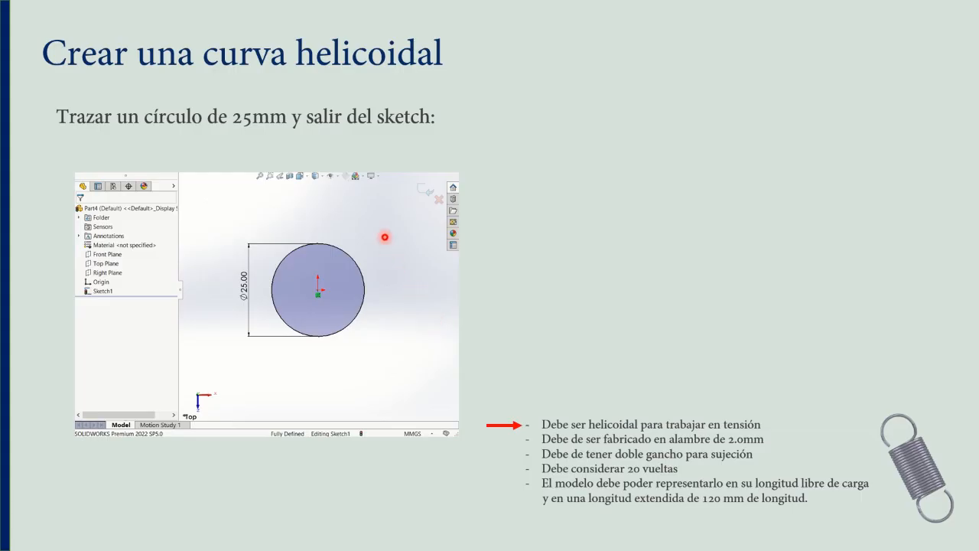
Step: View the helix preview from the front and move both parameter callouts clear of the curve
key(Right)
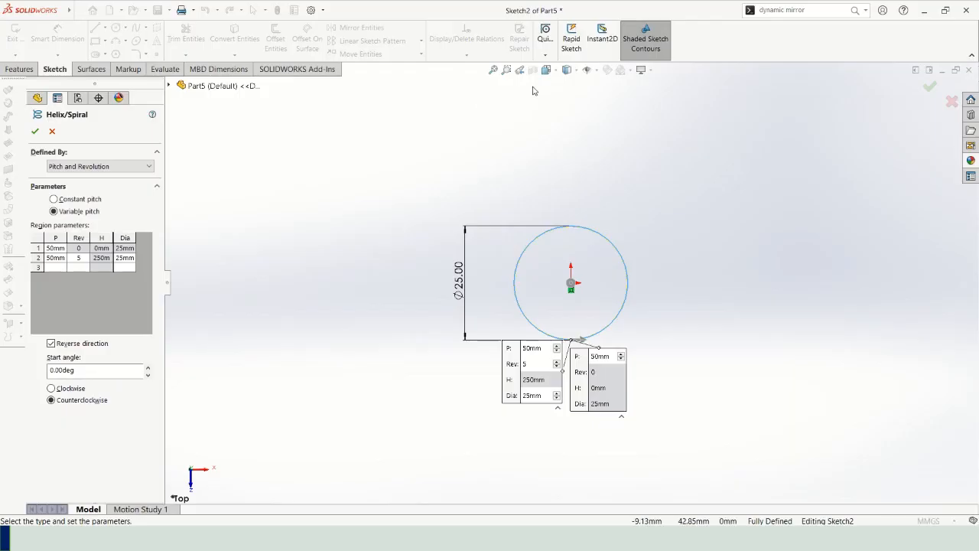
click(556, 72)
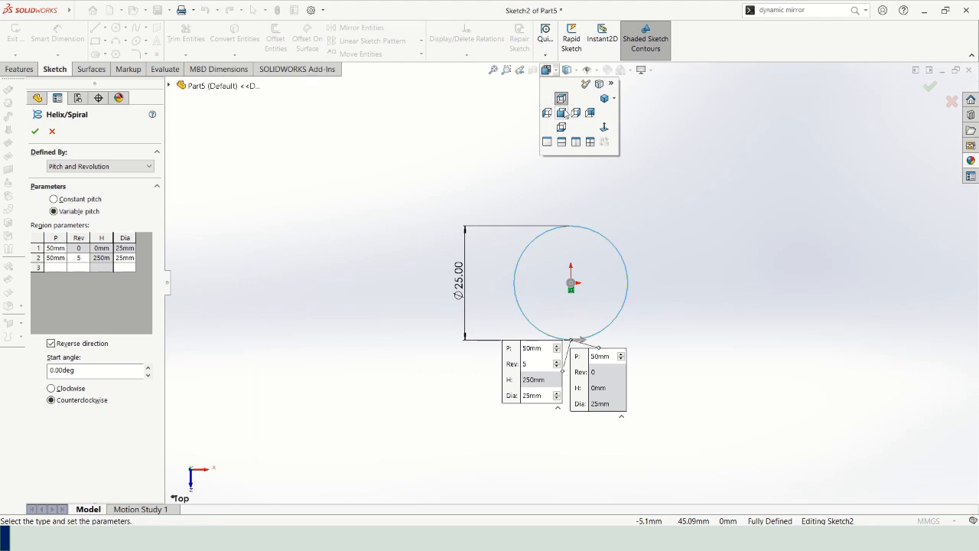
click(561, 112)
scroll(535, 213, up, 3)
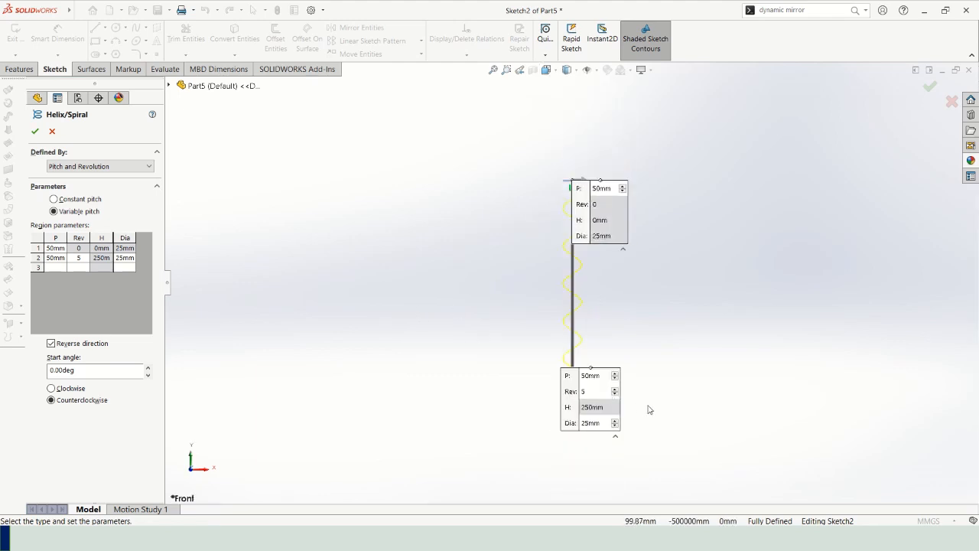
scroll(649, 406, down, 2)
scroll(420, 296, up, 1)
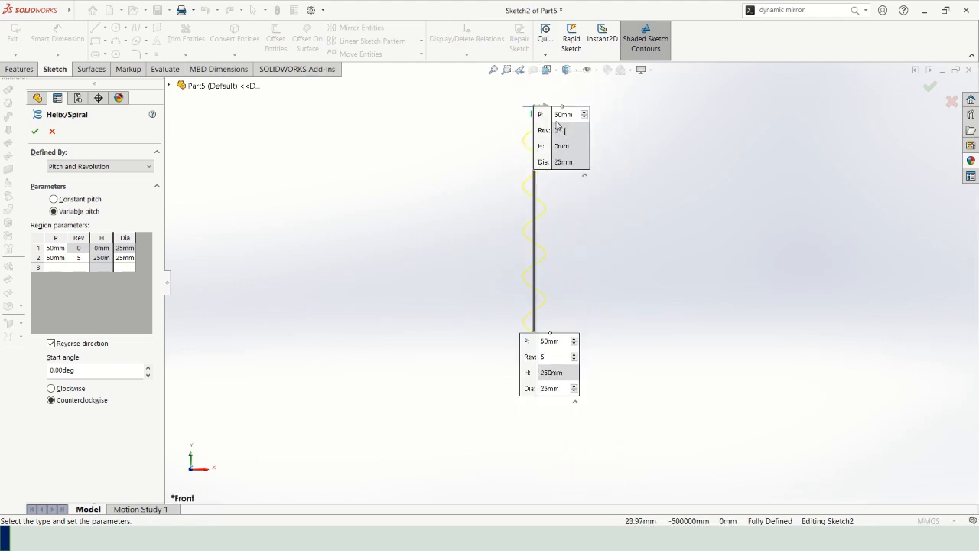
drag(557, 120, 672, 147)
drag(558, 357, 663, 301)
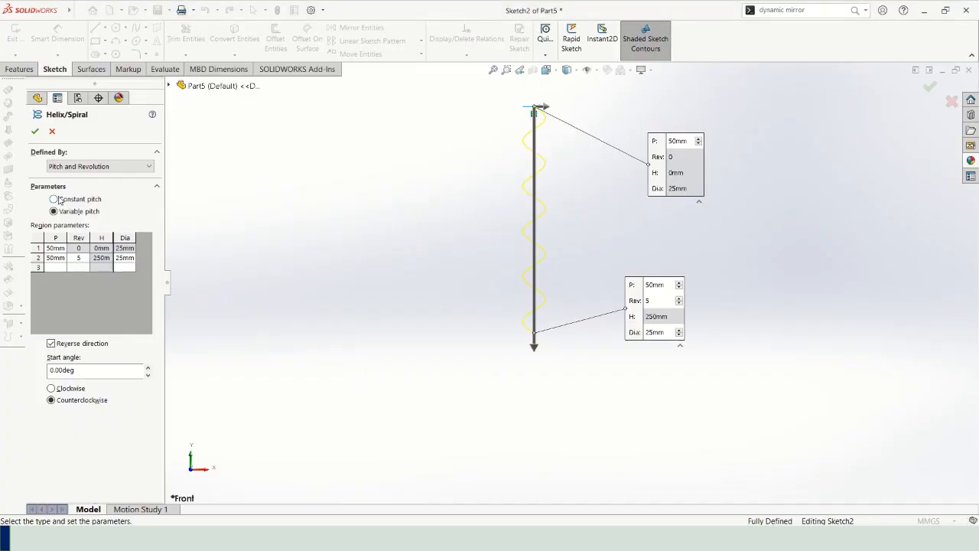
Step: Define the helix with a constant pitch of 10 mm and 1 revolution
click(55, 199)
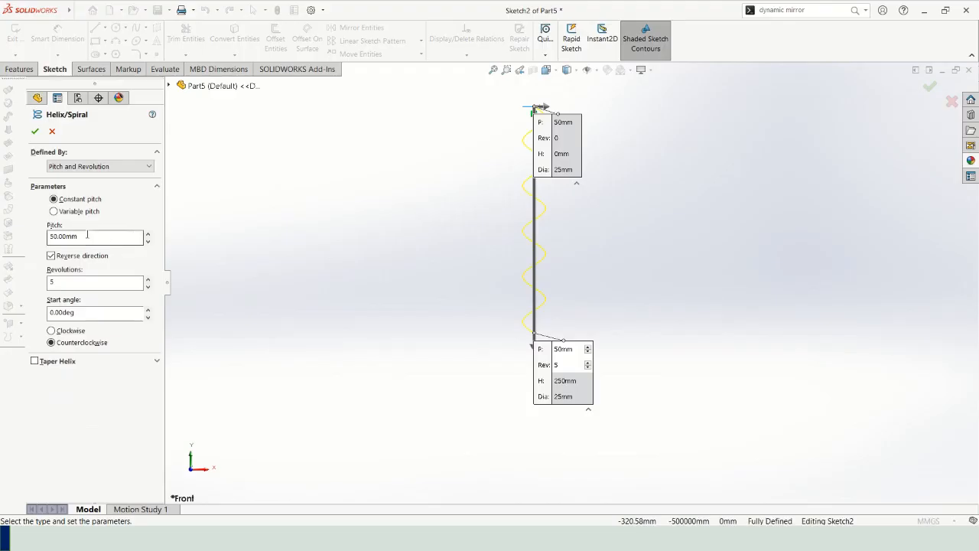
double_click(65, 237)
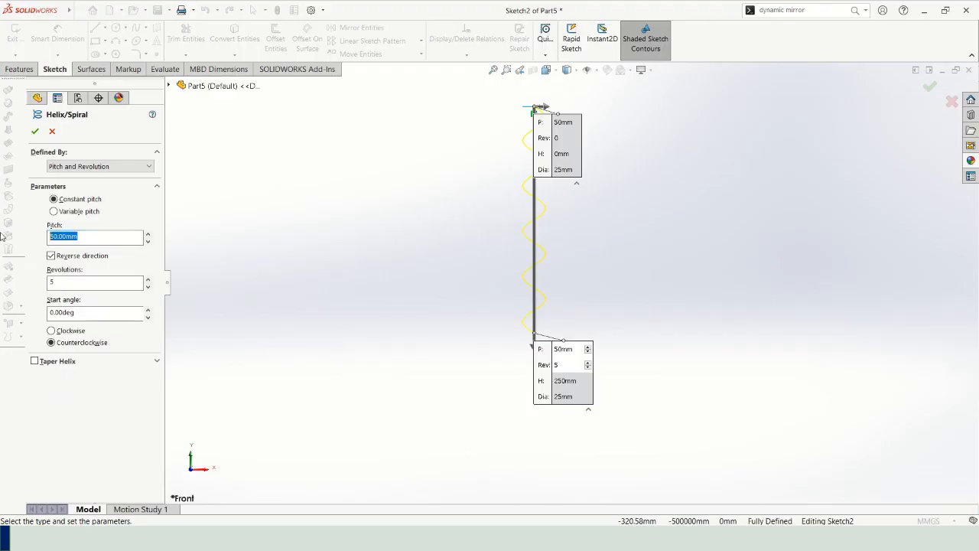
text(10)
key(Return)
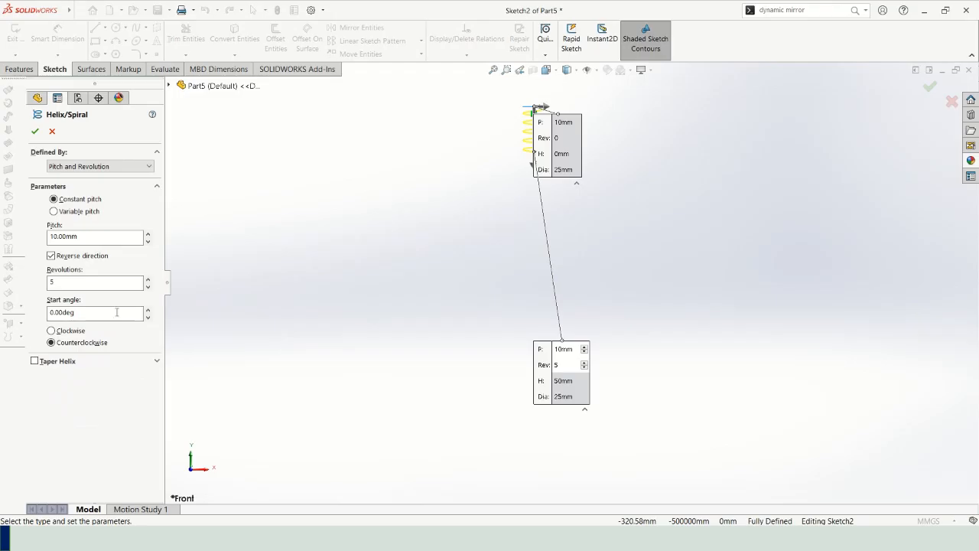
double_click(92, 283)
text(1)
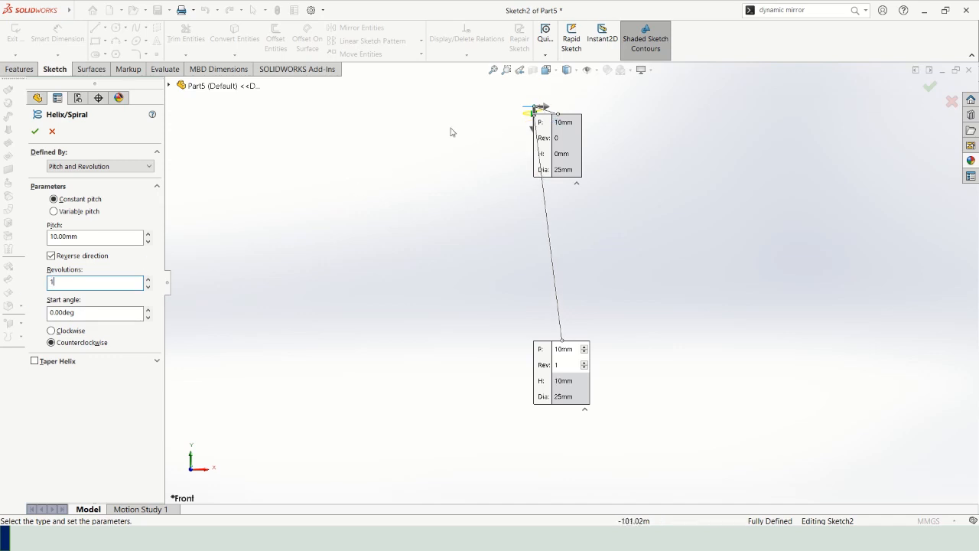
scroll(572, 99, down, 4)
scroll(557, 135, down, 4)
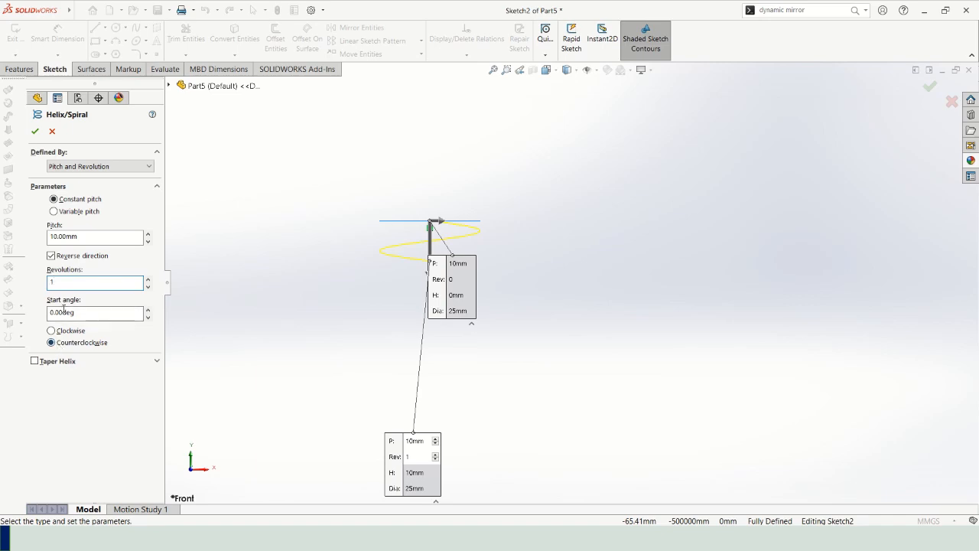
Step: Turn off the helix's reversed direction and set its rotation to clockwise
key(alt+Tab)
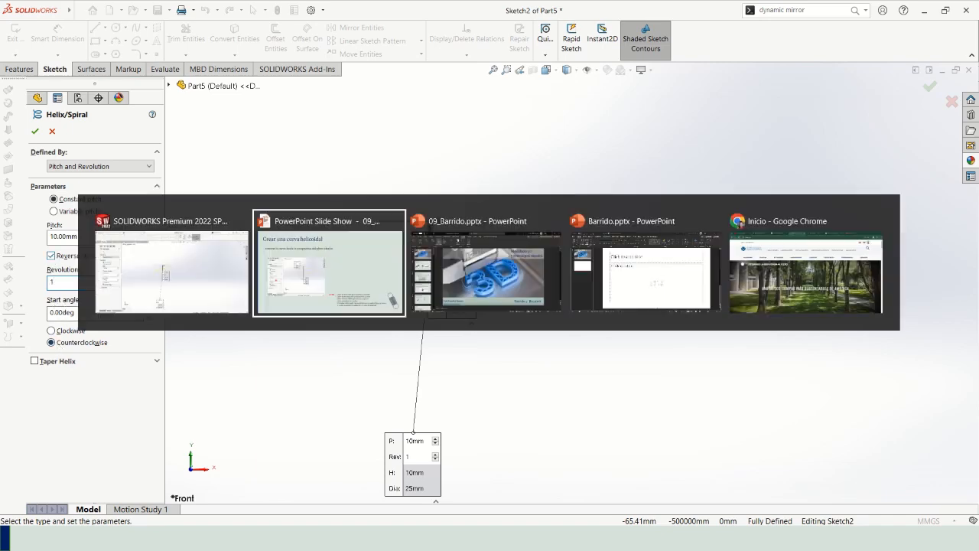
key(alt+Tab)
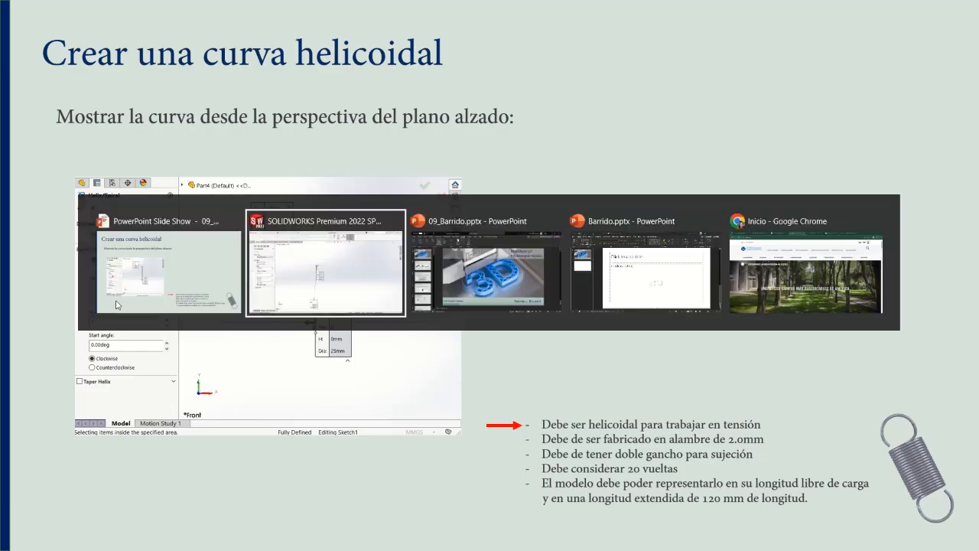
click(52, 256)
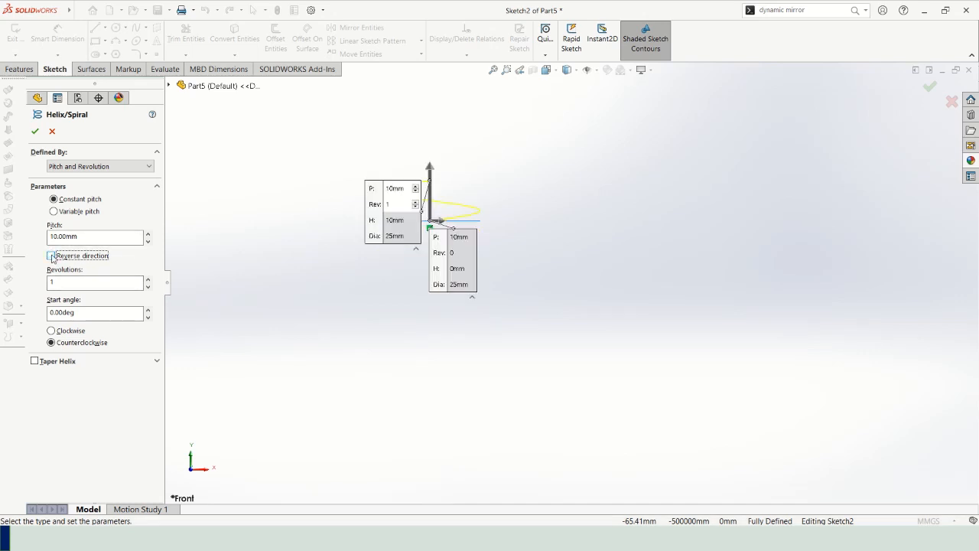
scroll(332, 173, down, 4)
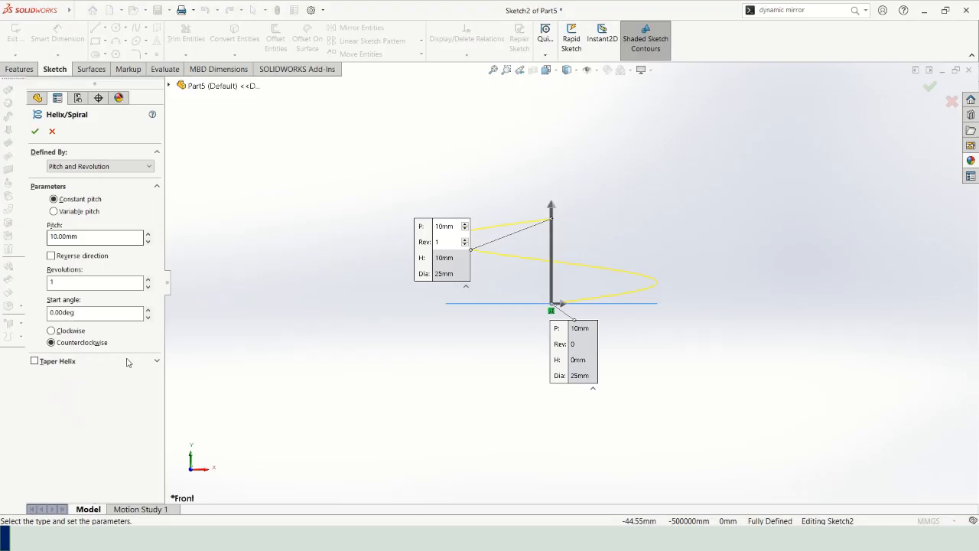
click(52, 330)
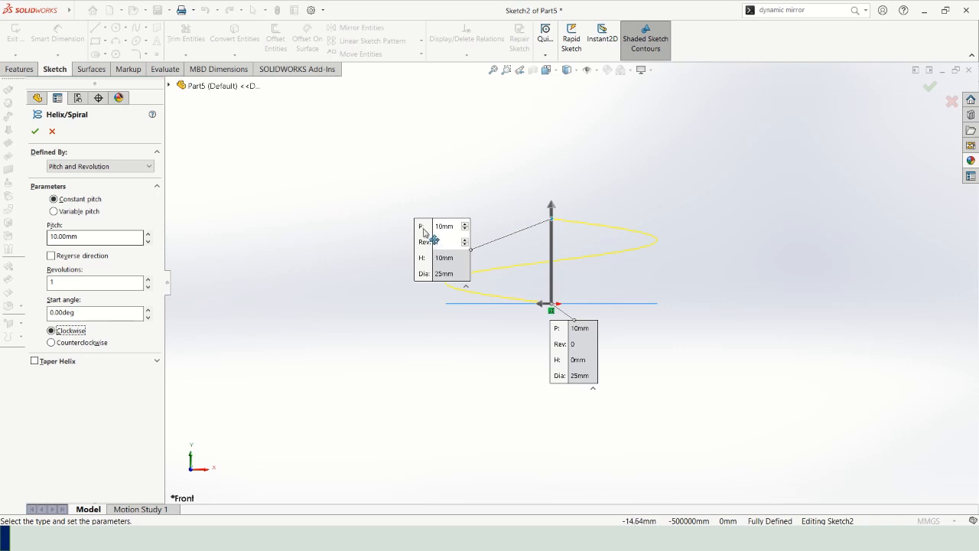
Step: Examine the single turn's start and end points from above and obliquely, and check the next tutorial slide
drag(431, 240, 364, 178)
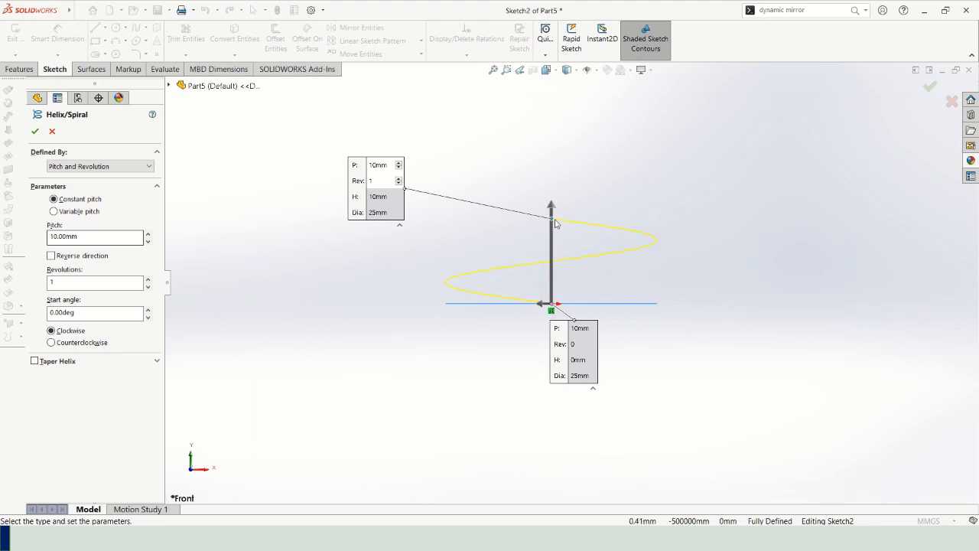
middle_drag(555, 223, 544, 413)
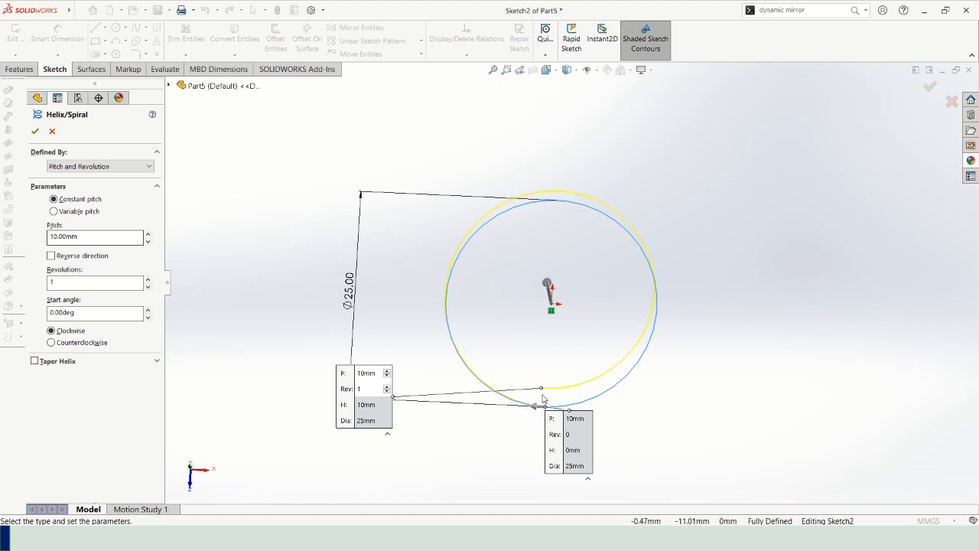
middle_drag(521, 365, 471, 324)
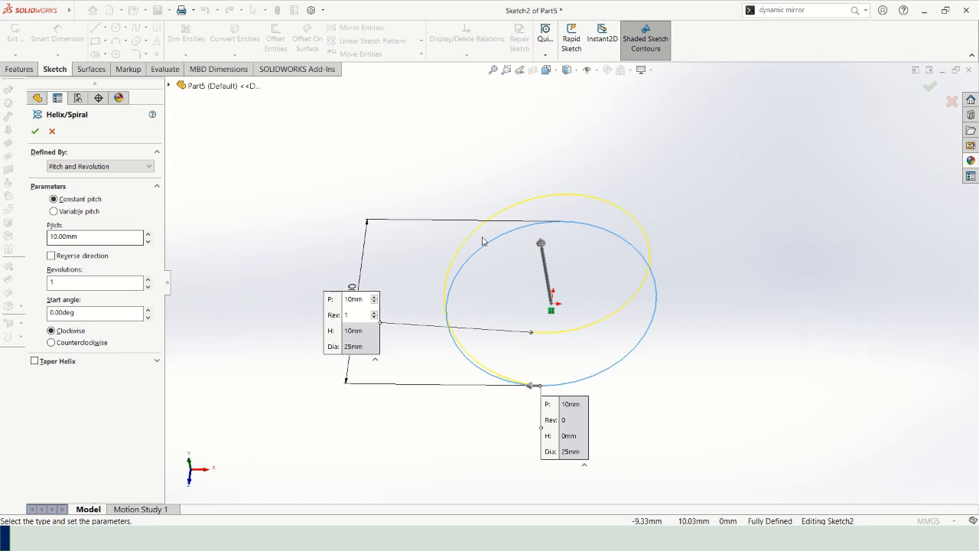
key(alt+Tab)
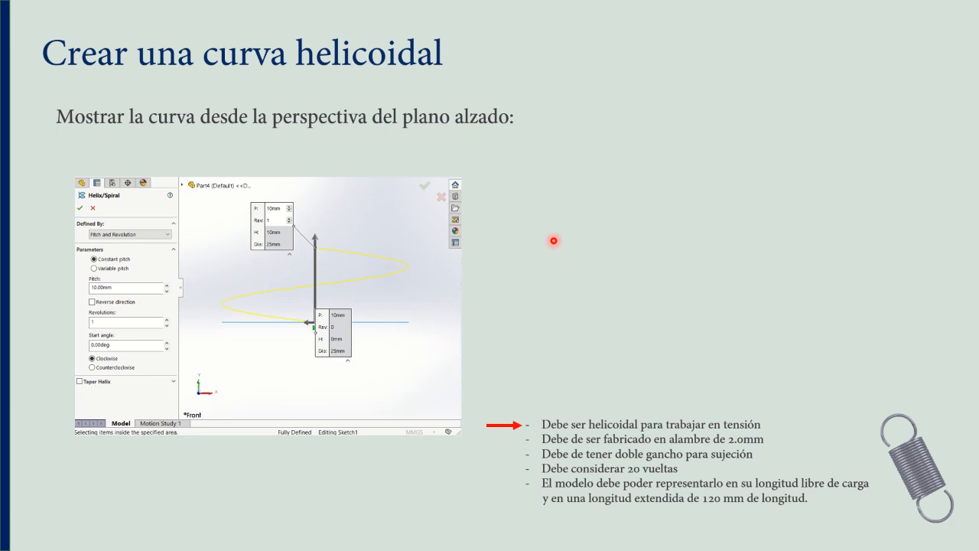
key(Right)
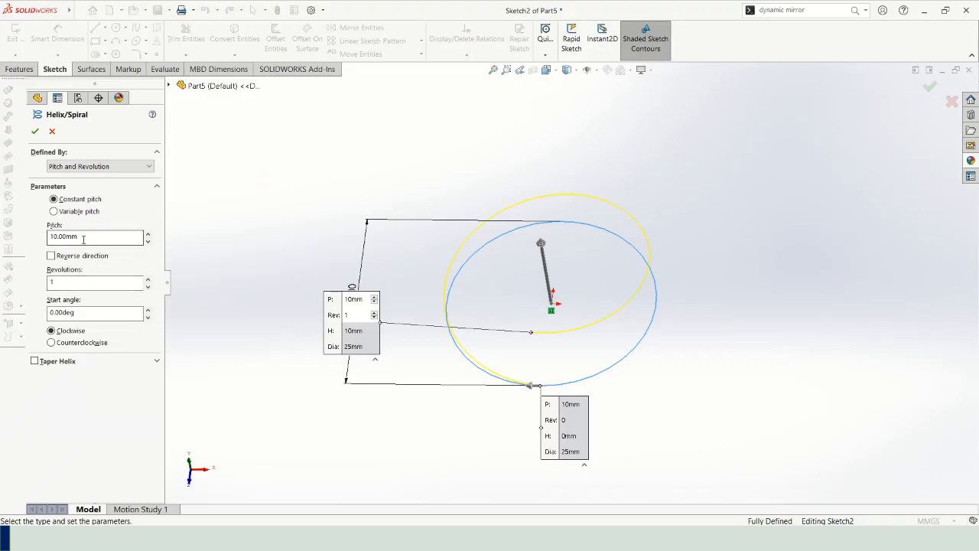
Step: Set the helix pitch to 2.05 mm and the number of revolutions to 20
drag(84, 237, 42, 235)
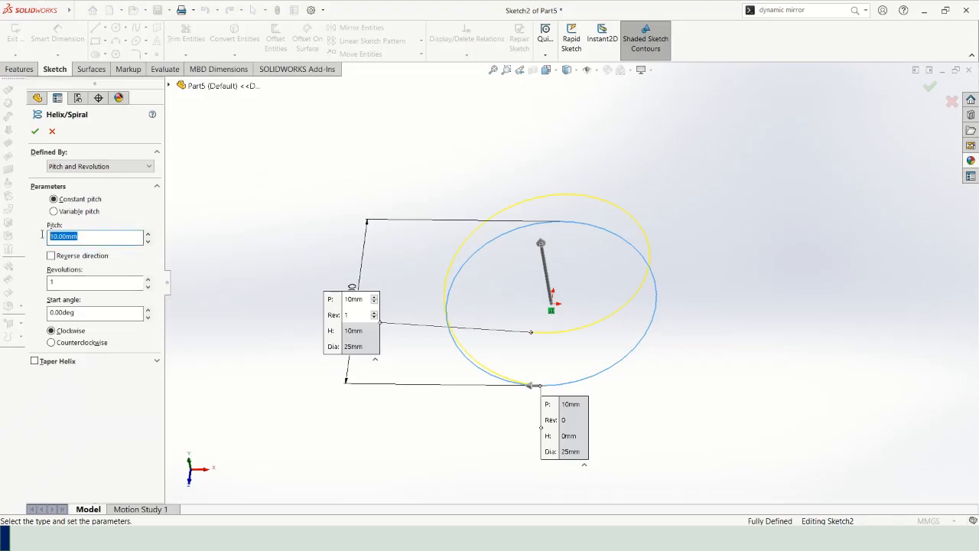
text(2.05)
key(Return)
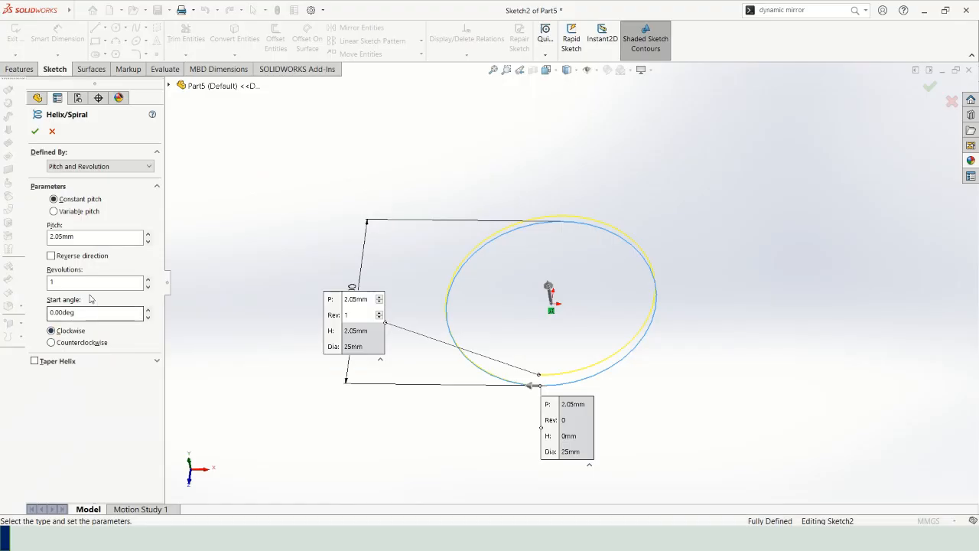
double_click(84, 282)
text(20)
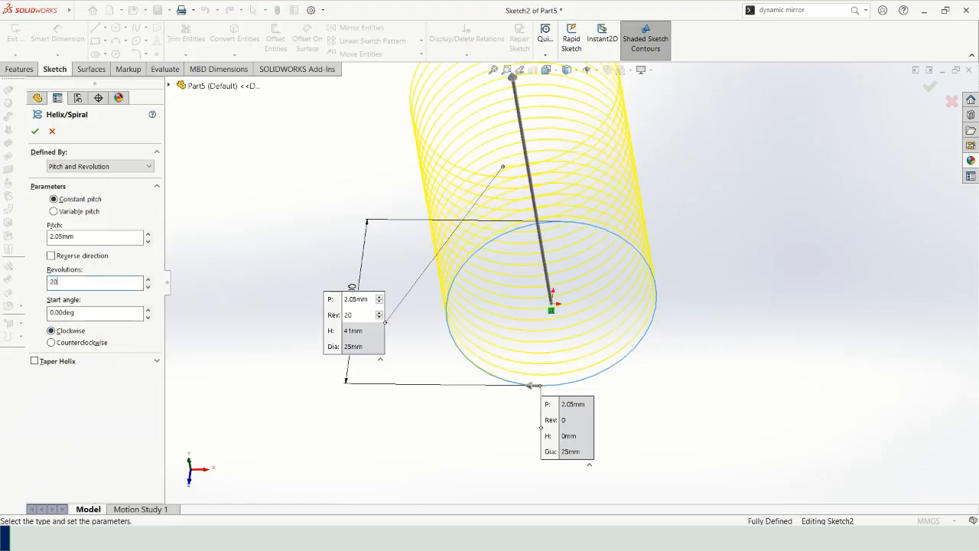
middle_drag(574, 252, 533, 206)
scroll(528, 212, up, 2)
scroll(592, 134, down, 2)
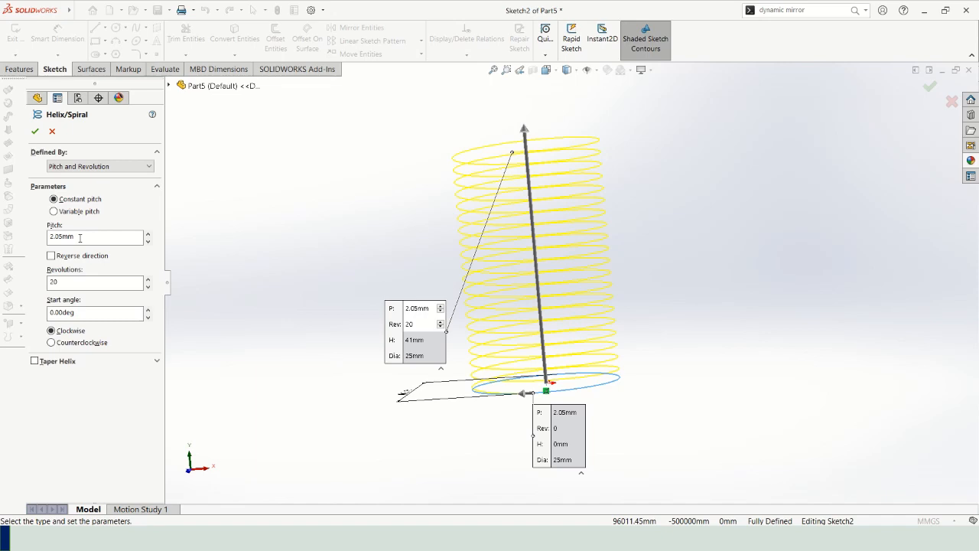
Step: Check the helix parameters against the tutorial slide and accept the 2.05 mm pitch, 20-revolution helix
key(alt+Tab)
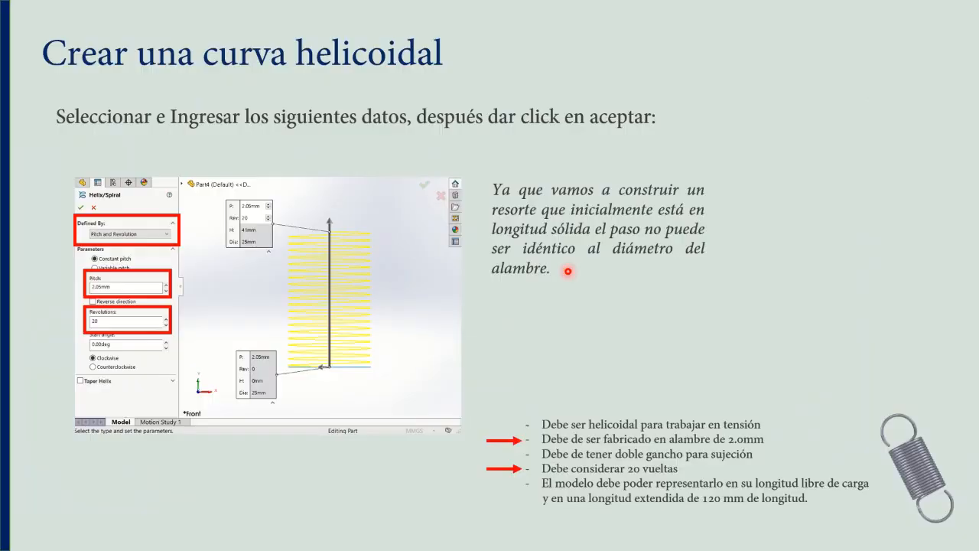
key(alt+Tab)
key(Tab)
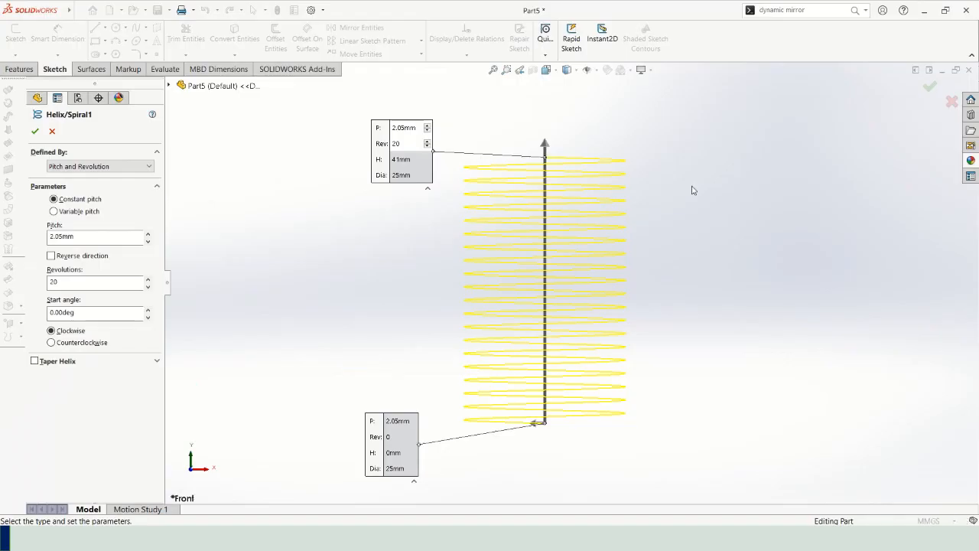
click(931, 90)
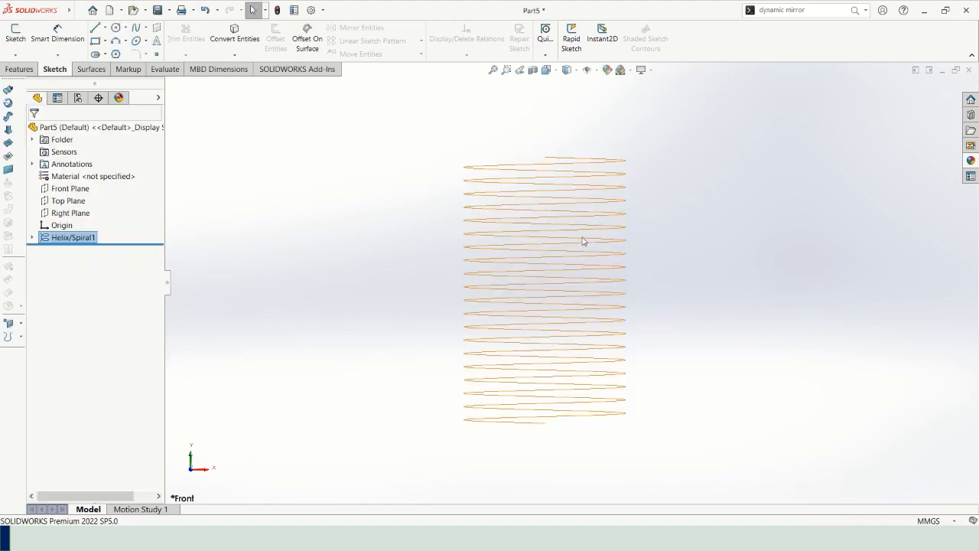
middle_drag(589, 231, 588, 262)
key(Escape)
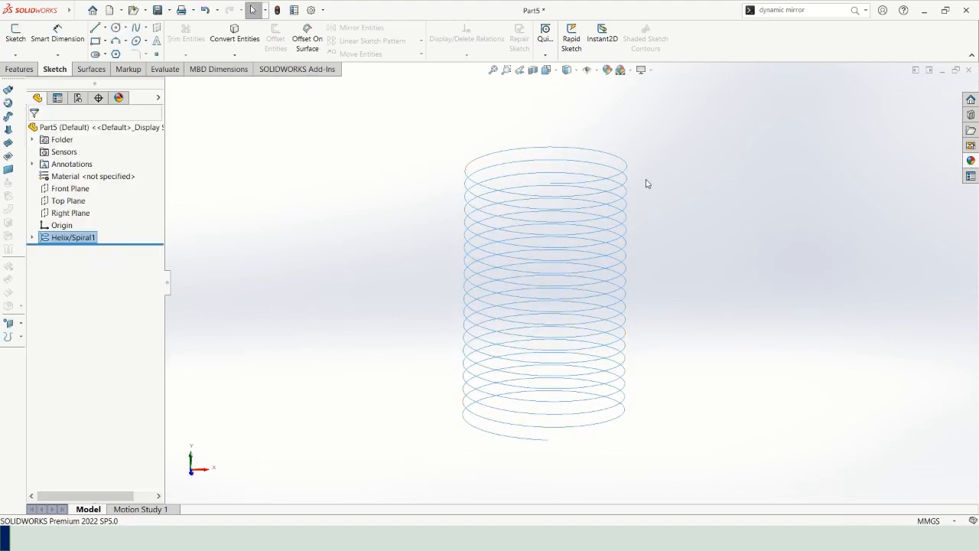
Step: Compare the finished helix with the tutorial slides and examine which sketch the helix feature contains
key(alt+Tab)
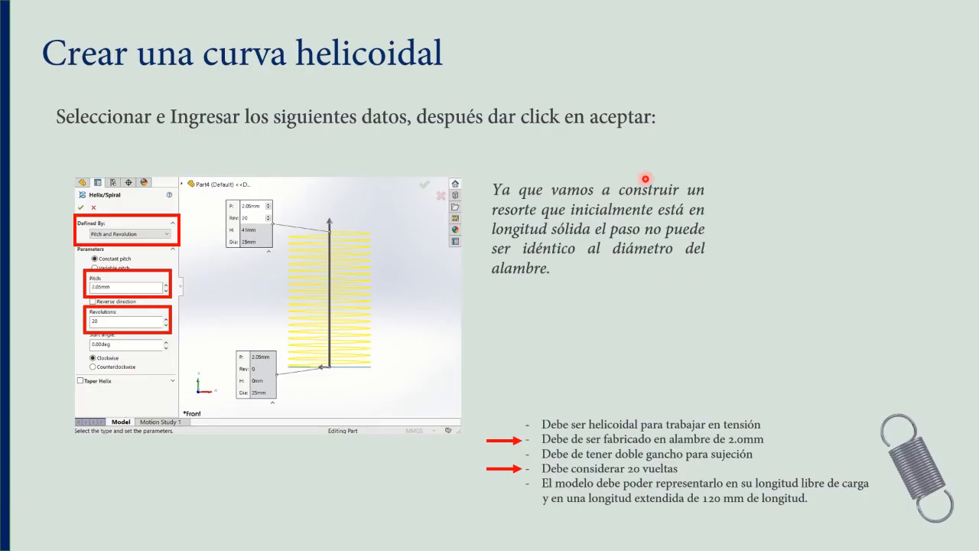
key(Right)
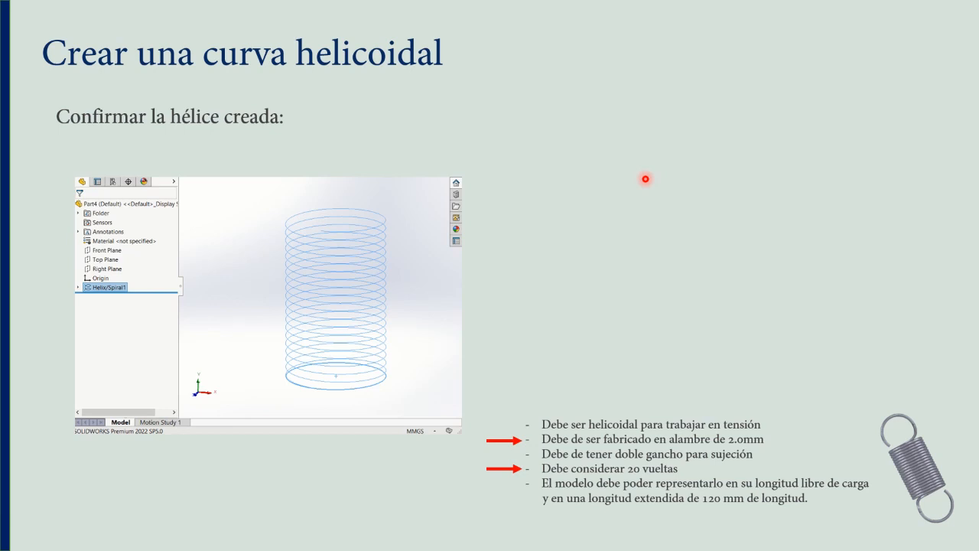
key(alt+Tab)
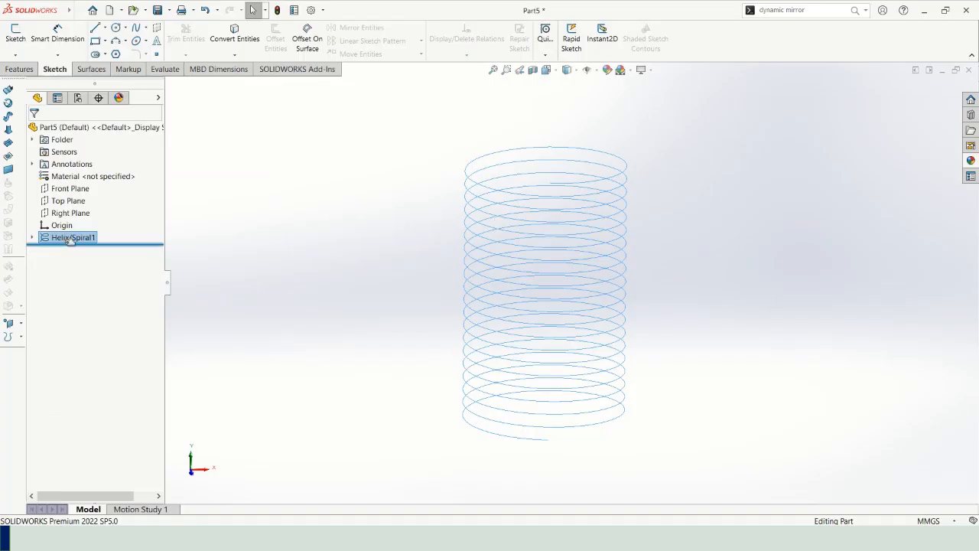
click(32, 237)
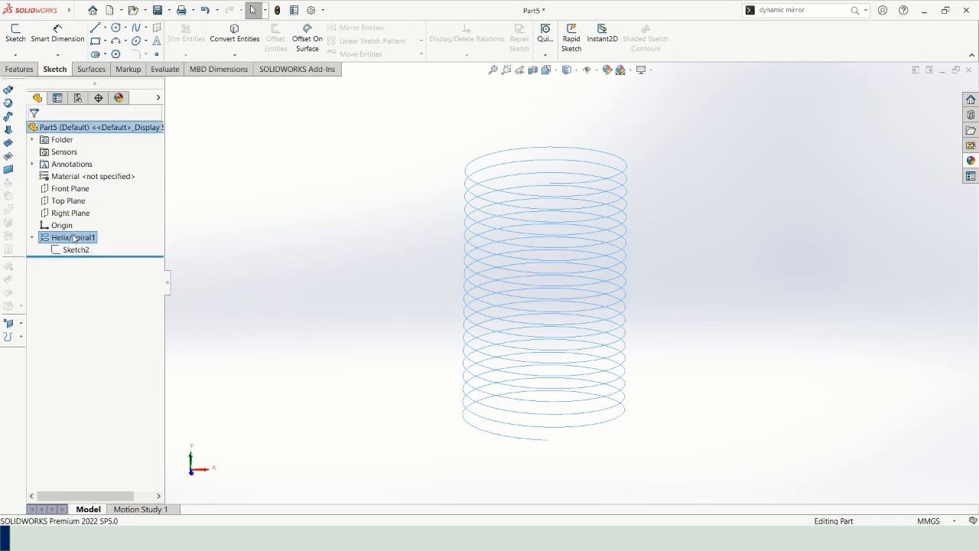
click(31, 238)
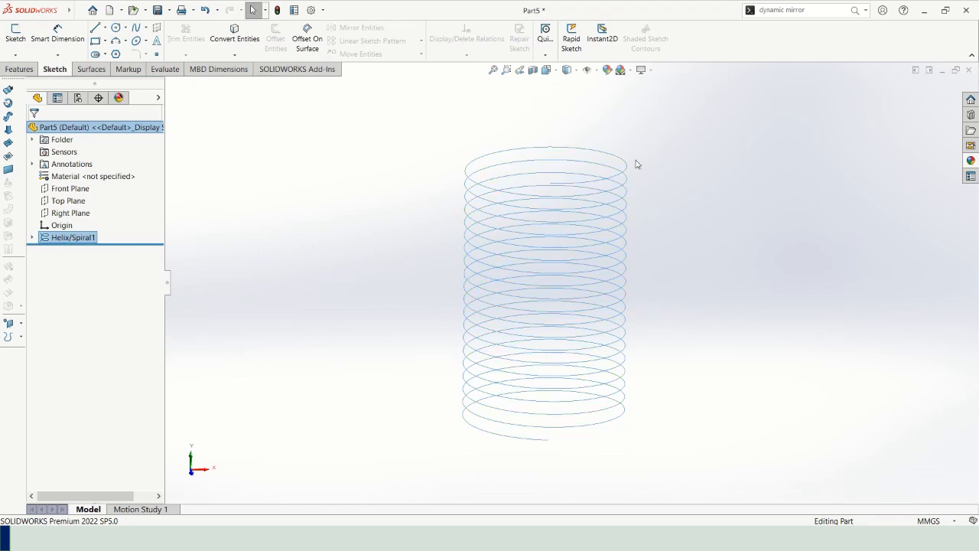
key(alt+Tab)
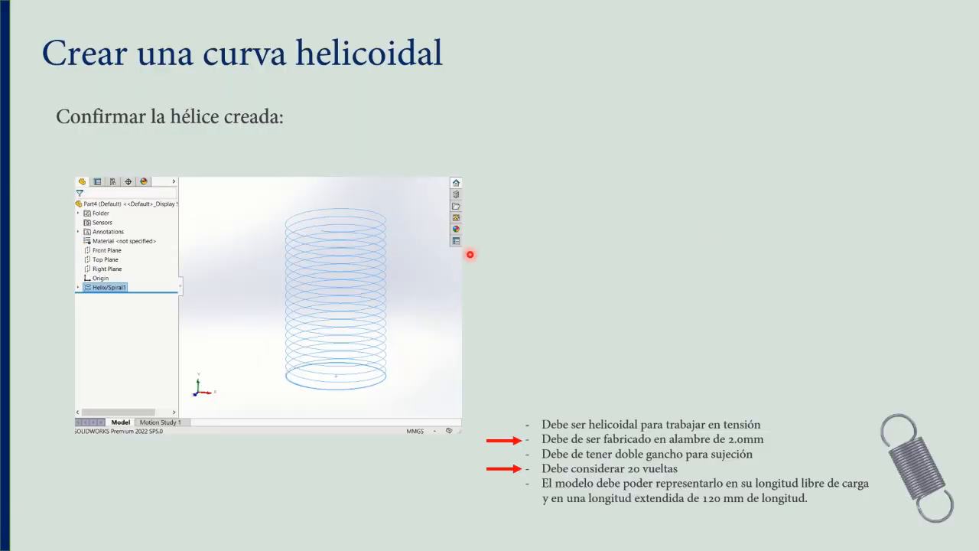
key(Right)
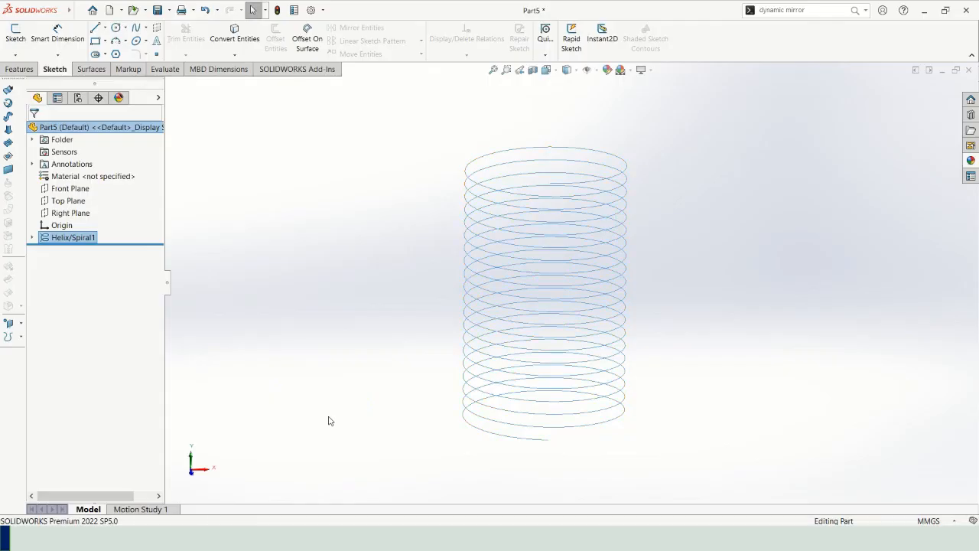
Step: Start a new sketch on the Right Plane for the spring's wire profile
key(alt+Tab)
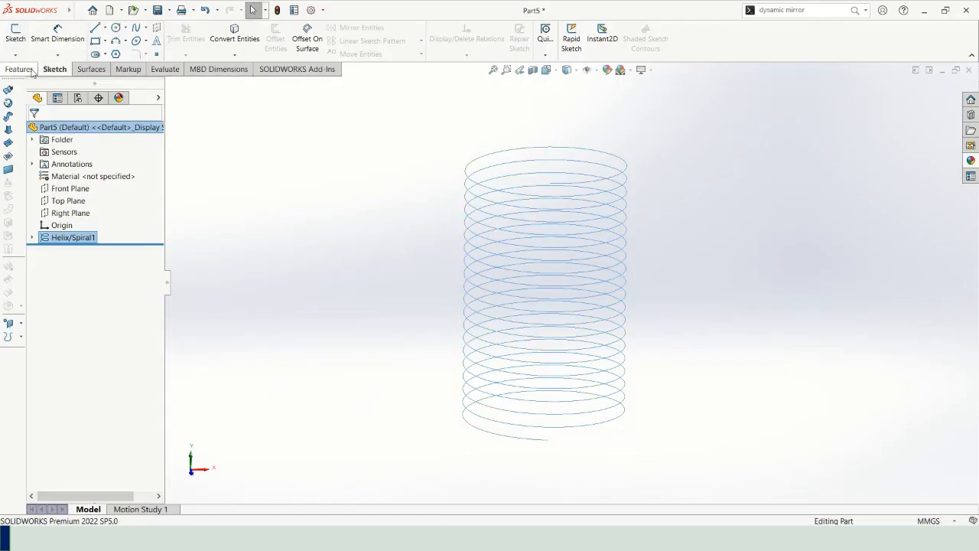
click(22, 40)
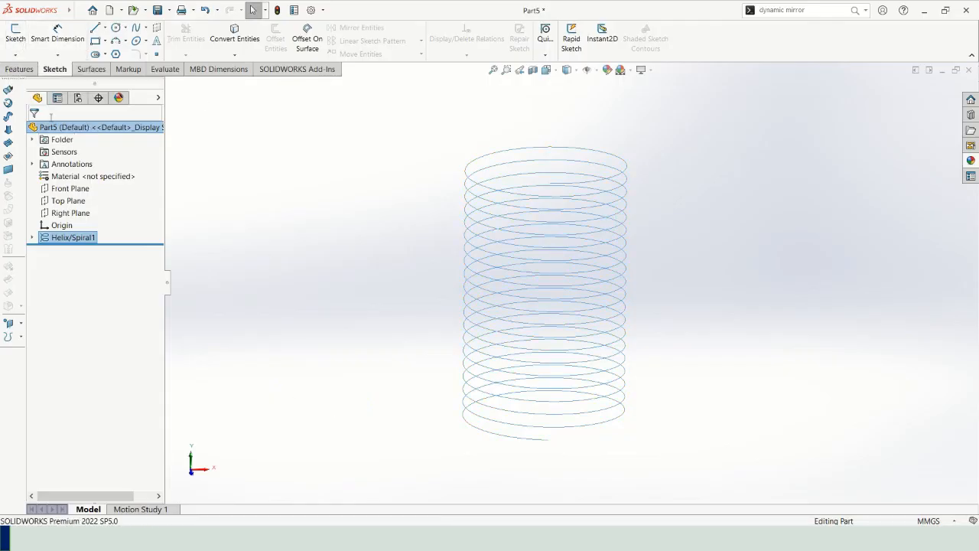
click(73, 214)
scroll(572, 306, up, 3)
scroll(593, 390, down, 4)
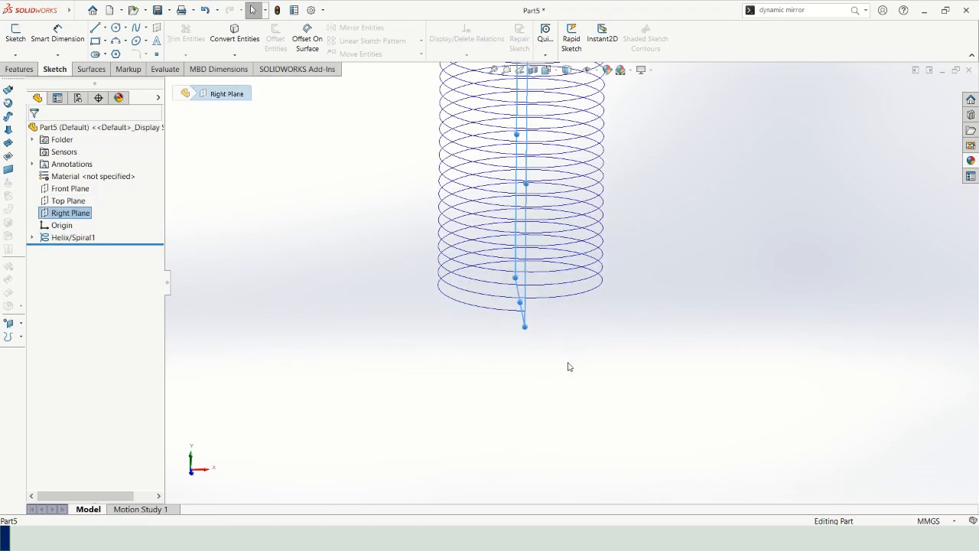
scroll(536, 312, down, 3)
middle_drag(535, 309, 535, 309)
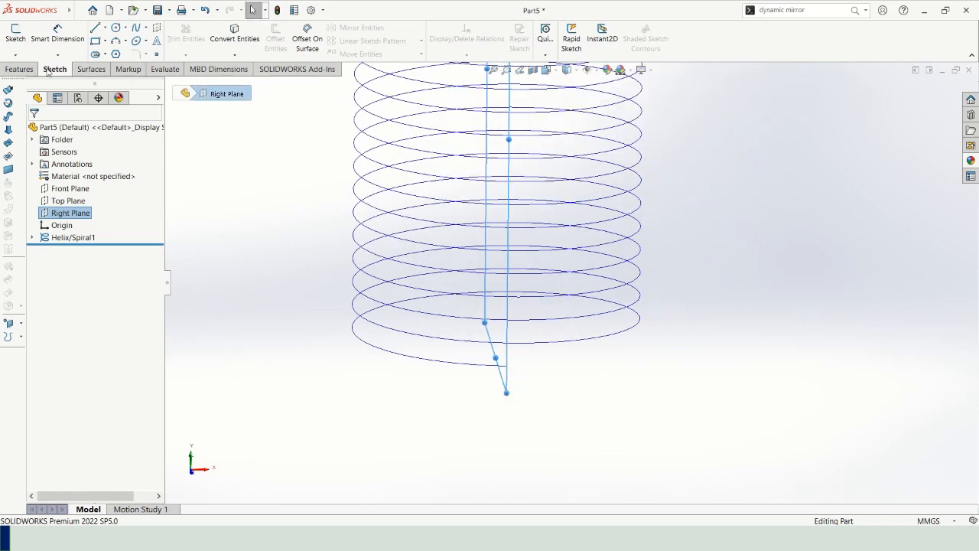
click(15, 33)
scroll(326, 228, up, 4)
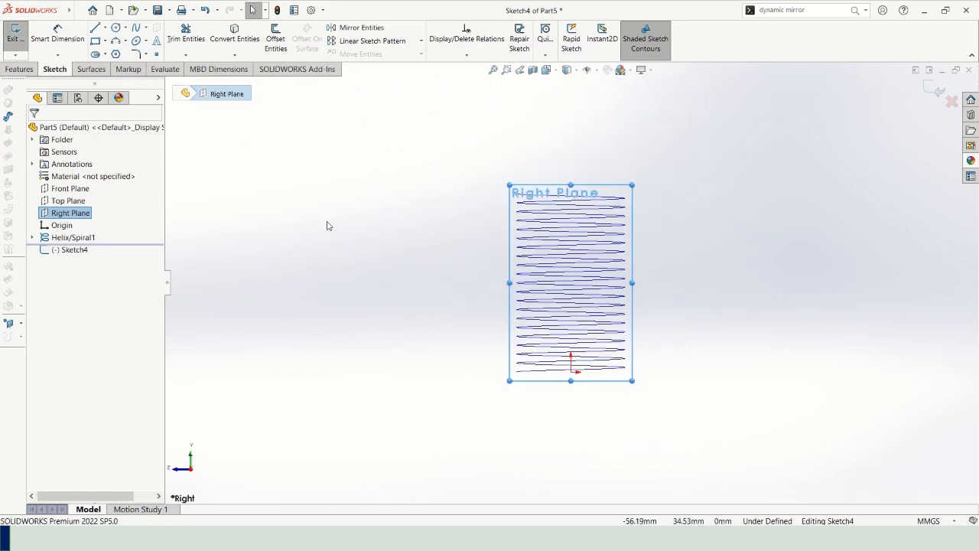
scroll(508, 422, down, 3)
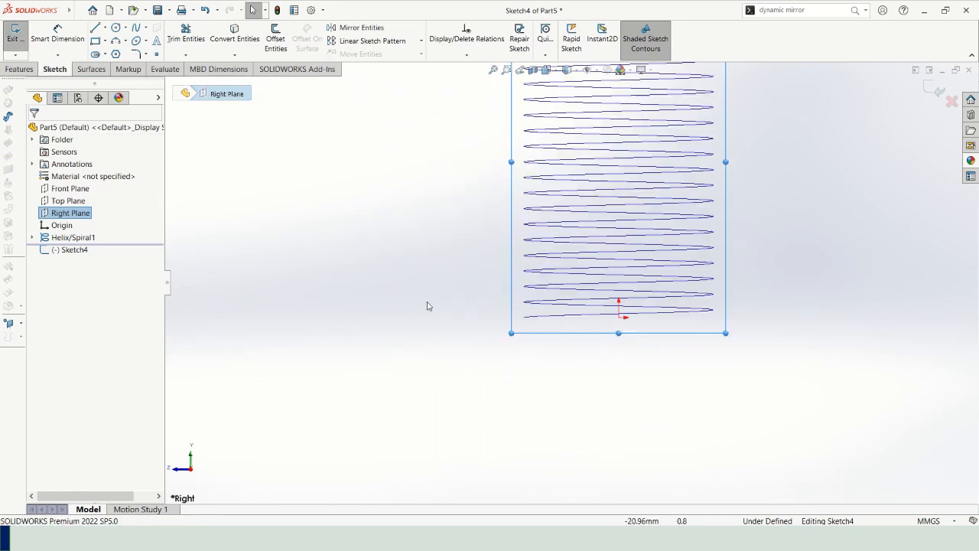
Step: Sketch a circle of about 3 mm diameter just outside the helix's lower end and set its diameter to 2 mm
click(116, 28)
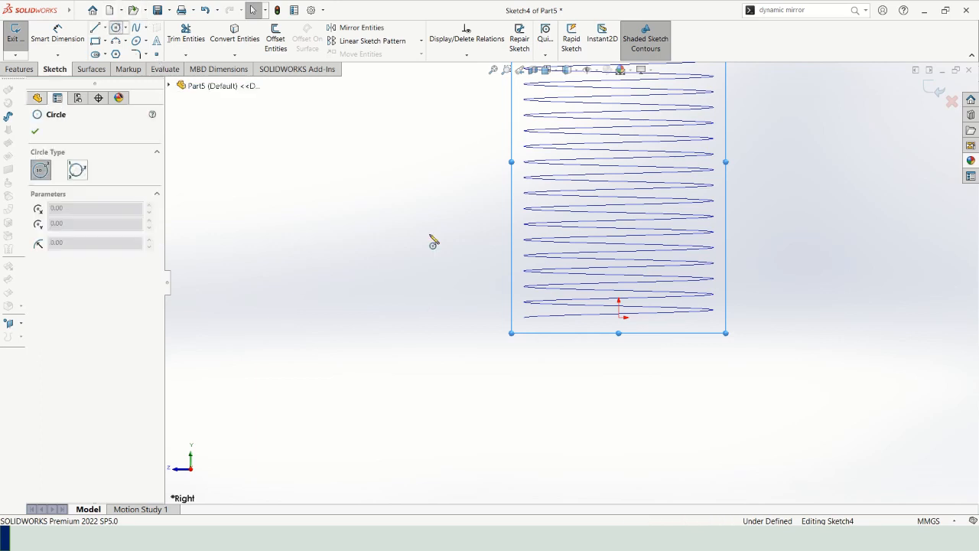
click(485, 322)
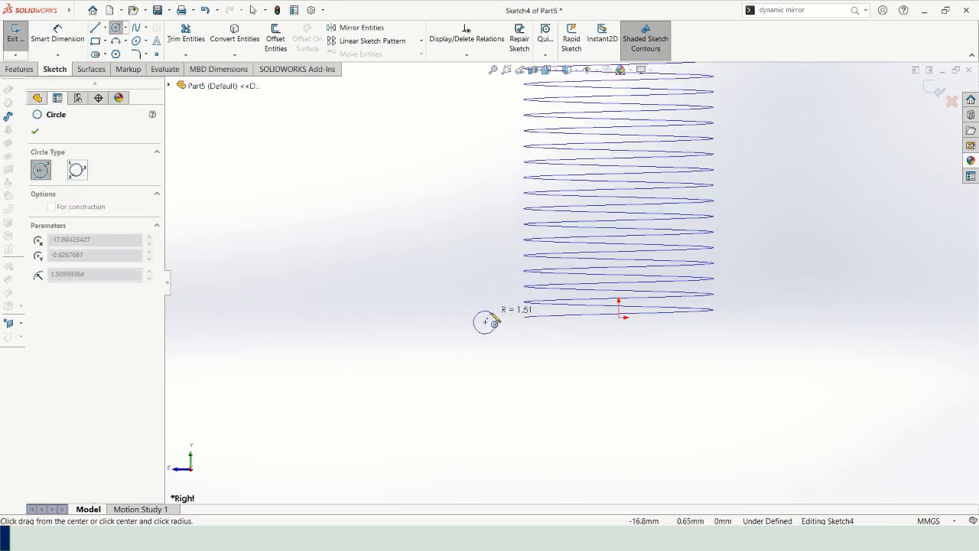
click(496, 322)
click(54, 40)
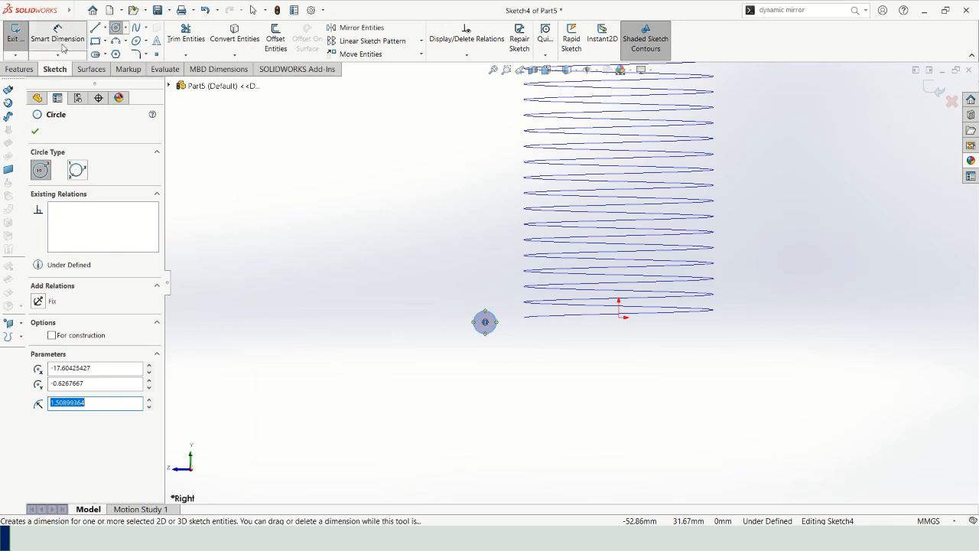
click(476, 314)
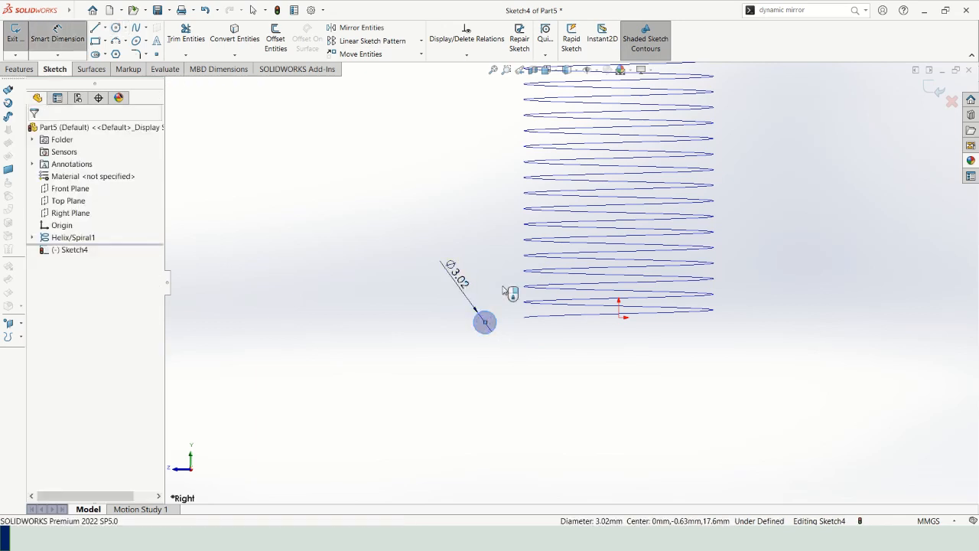
click(458, 277)
text(2)
key(Return)
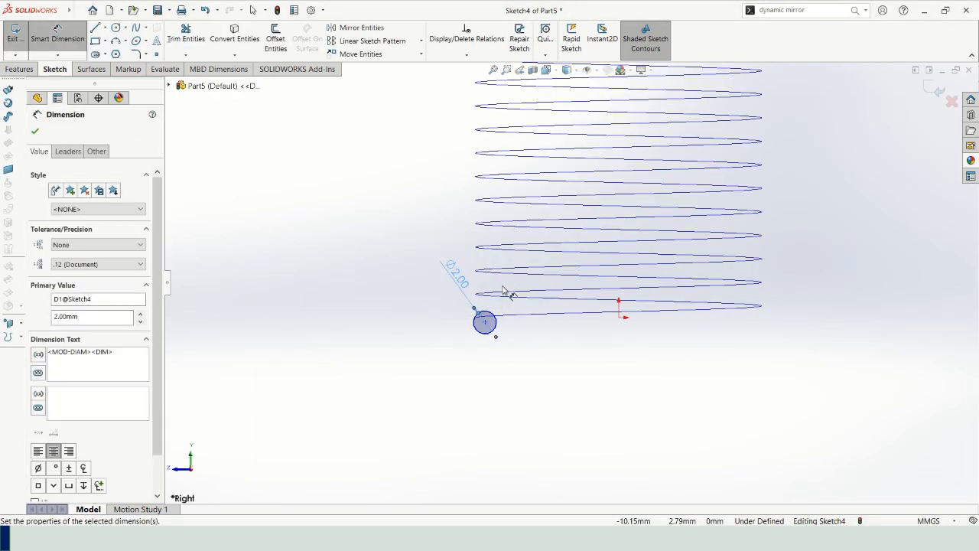
Step: Dimension the horizontal distance between the circle's center and the origin as 12.5 mm
click(485, 322)
click(620, 319)
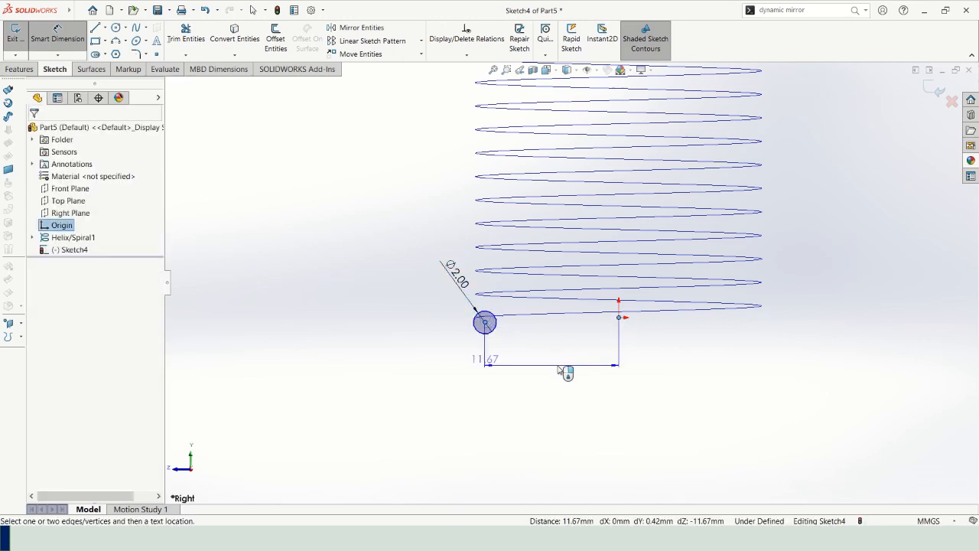
click(551, 361)
text(12.5)
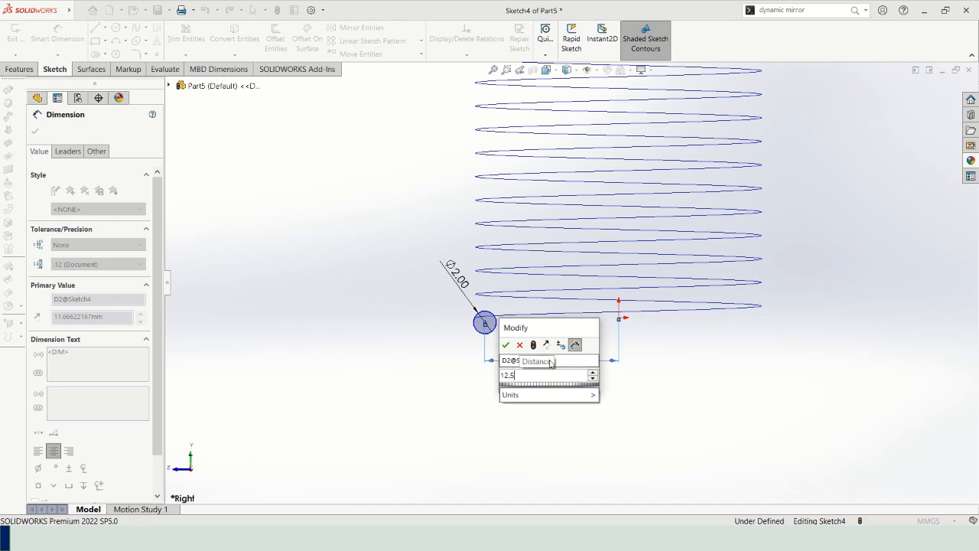
key(Return)
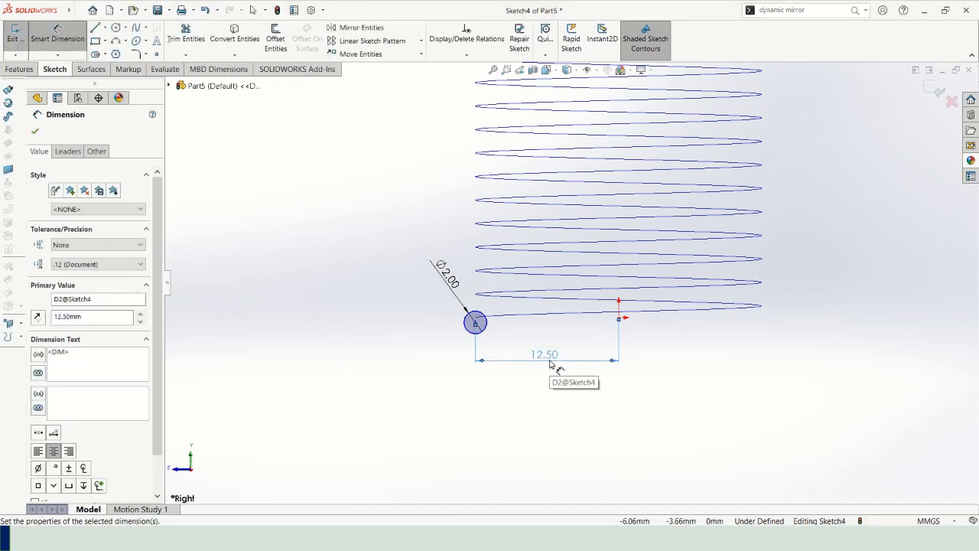
key(alt+Tab)
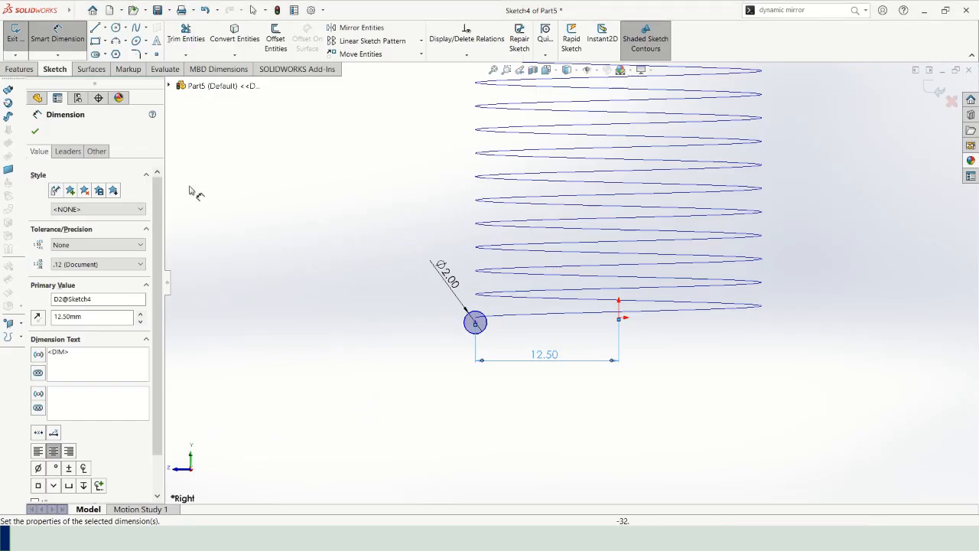
click(34, 131)
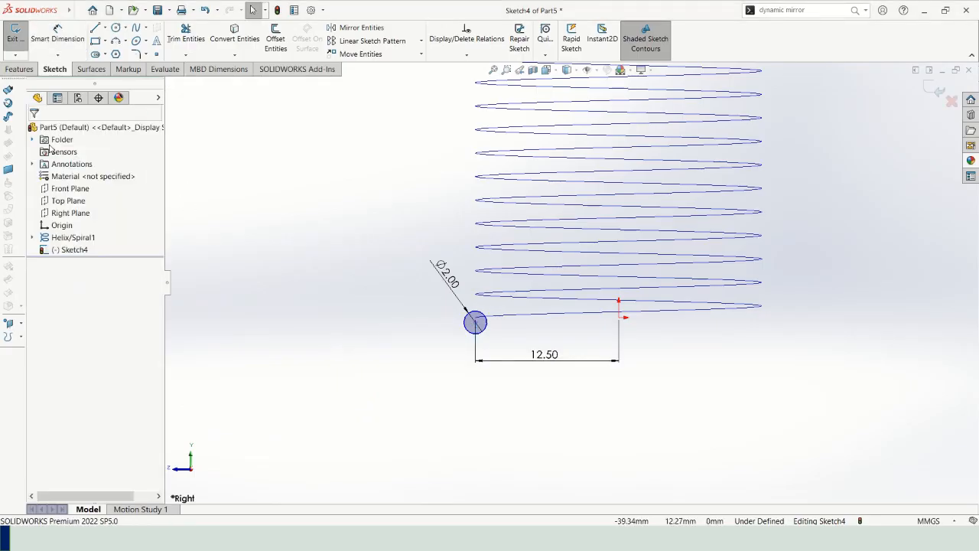
Step: Add a horizontal relation between the circle's center and the origin, and exit the sketch
click(475, 322)
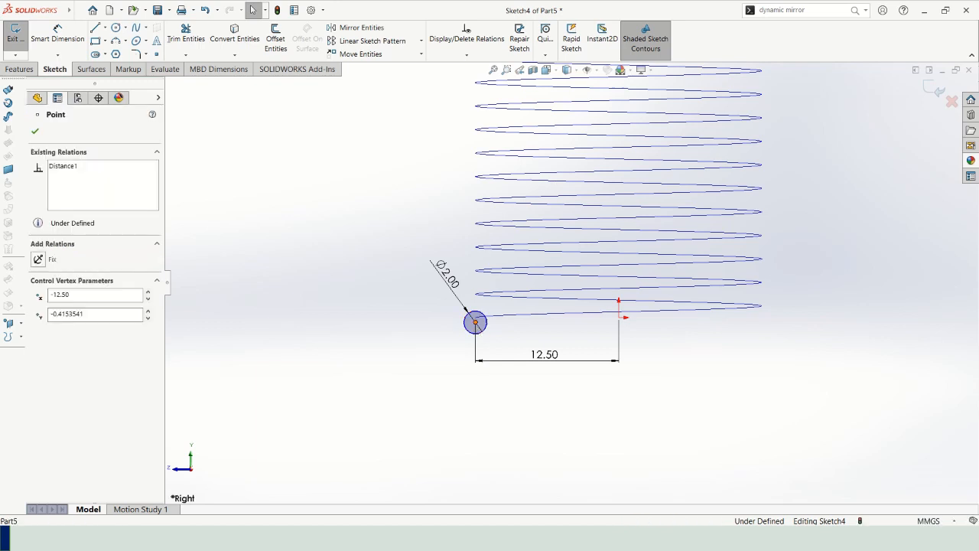
ctrl+click(620, 320)
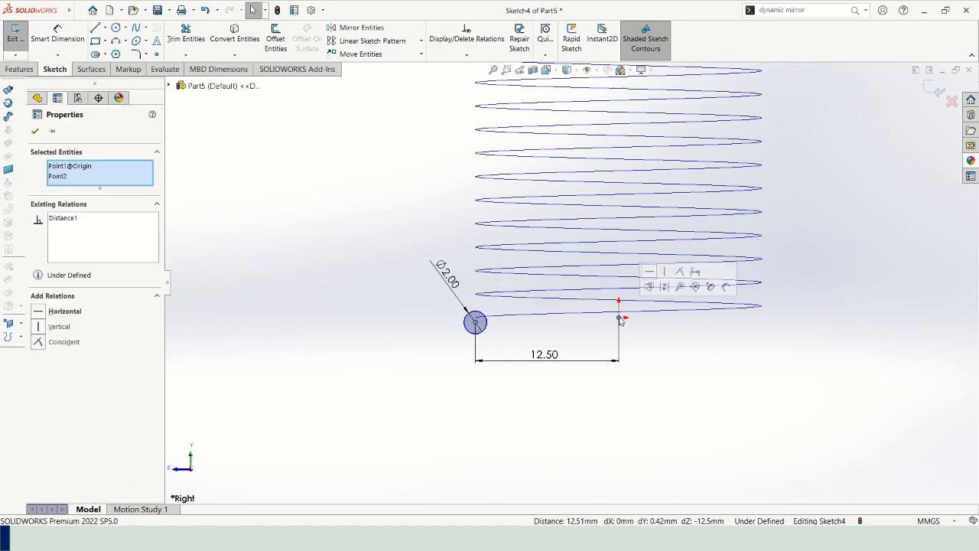
click(649, 271)
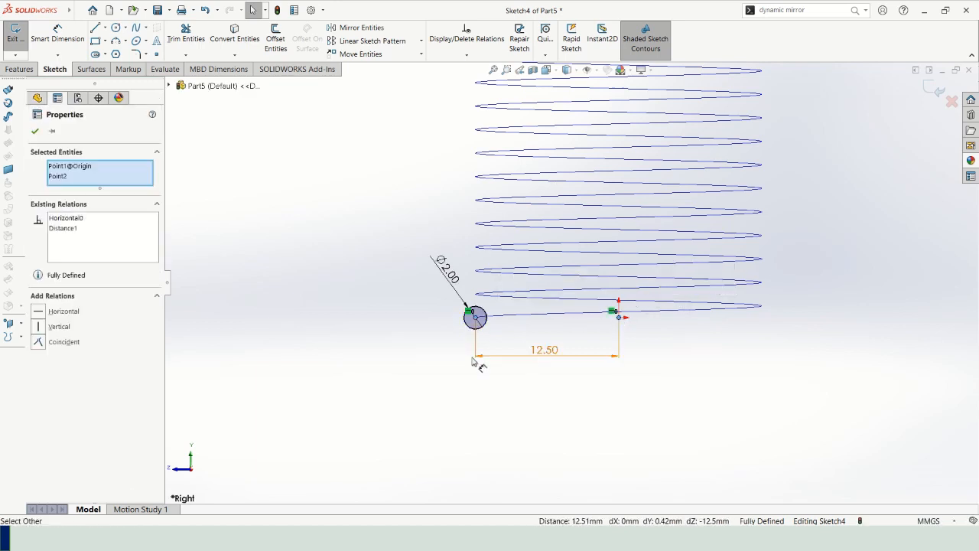
click(436, 358)
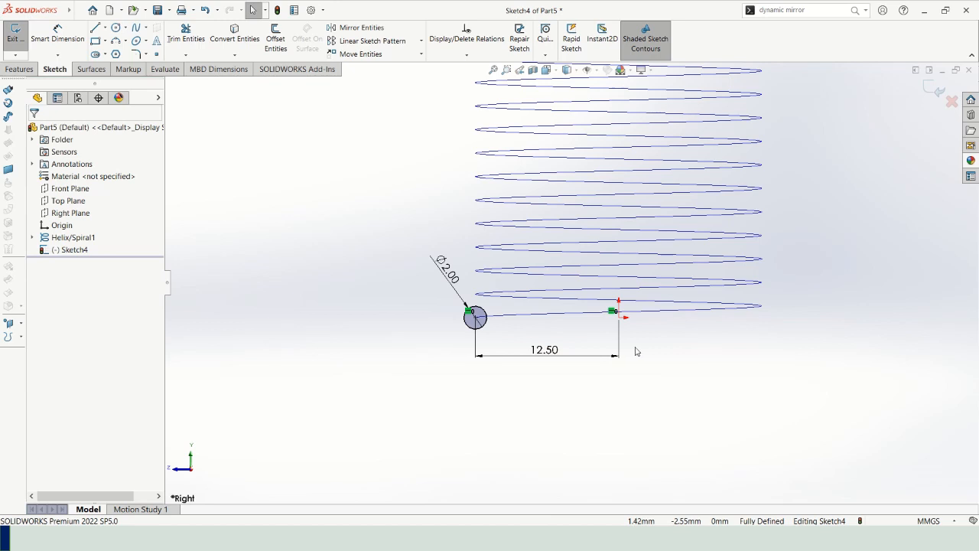
click(932, 89)
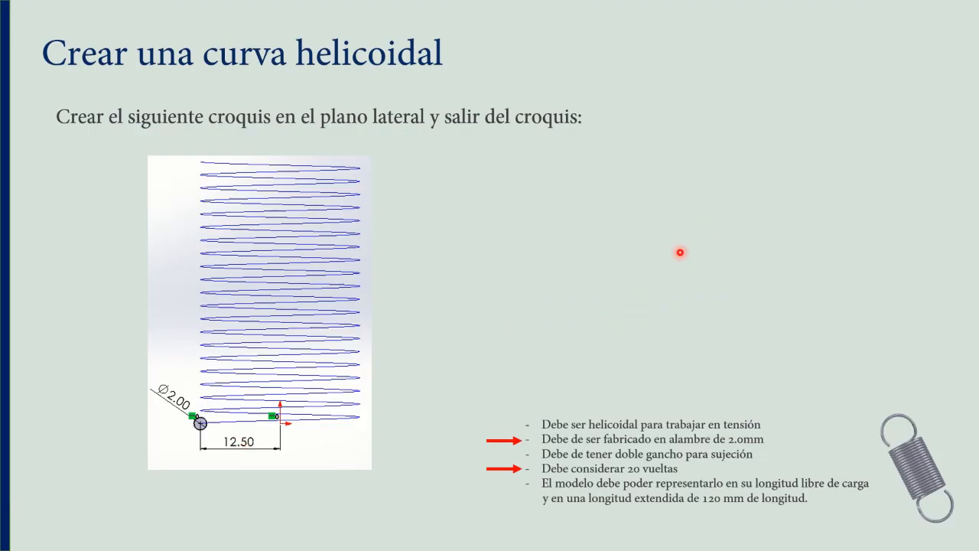
Step: Compare the helix and the wire profile circle at its lower end with the next tutorial slide
key(Right)
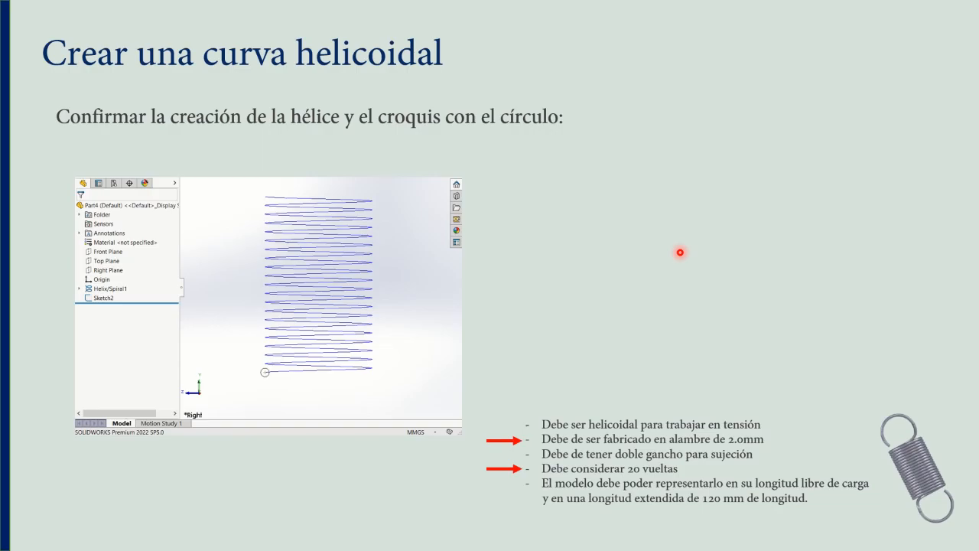
key(alt+Tab)
click(457, 250)
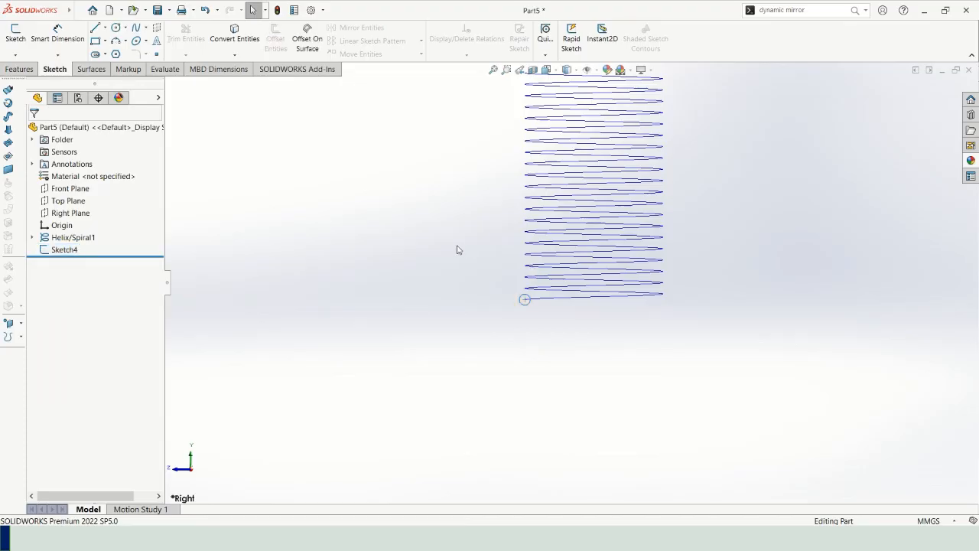
scroll(467, 307, up, 3)
scroll(626, 190, down, 2)
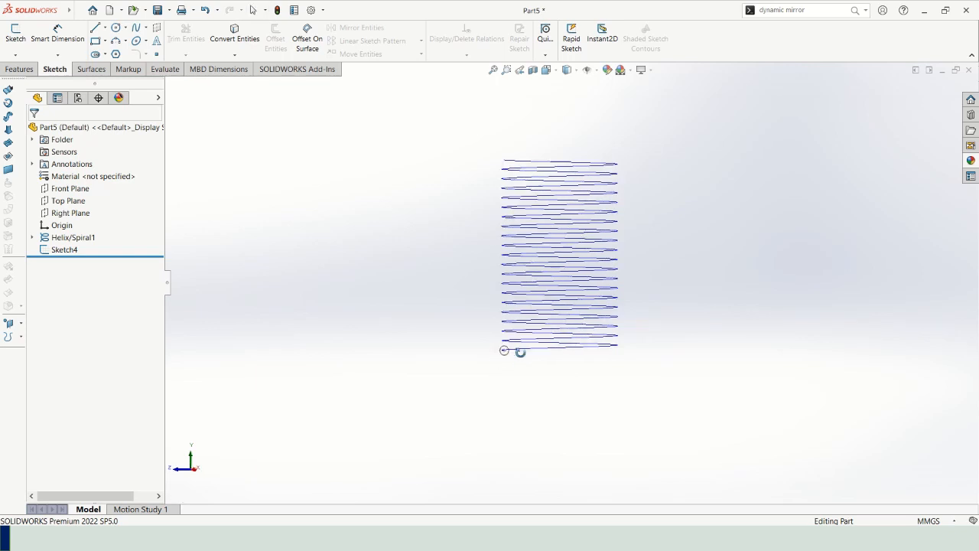
Step: Create a swept boss using the 2 mm circle sketch as the profile and the helix as the path
middle_drag(518, 349, 538, 386)
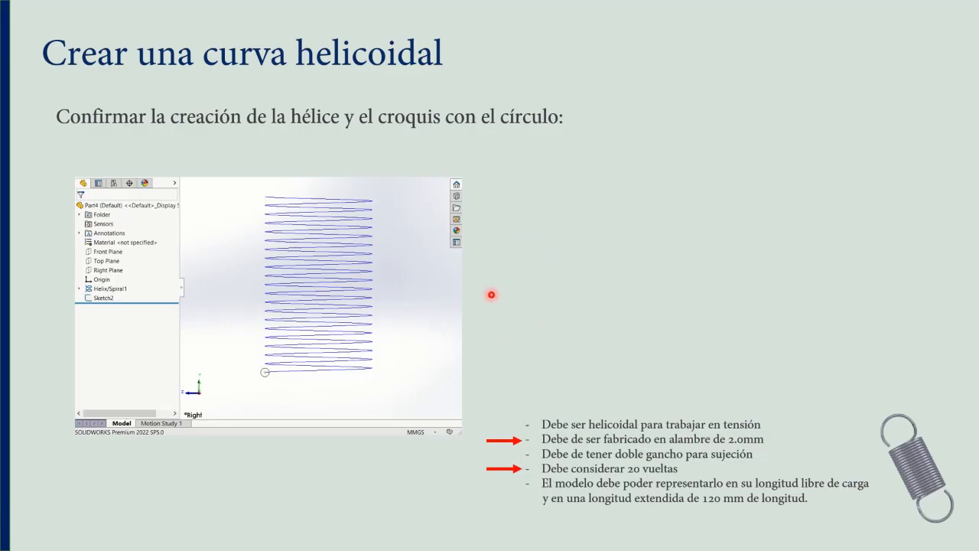
key(Right)
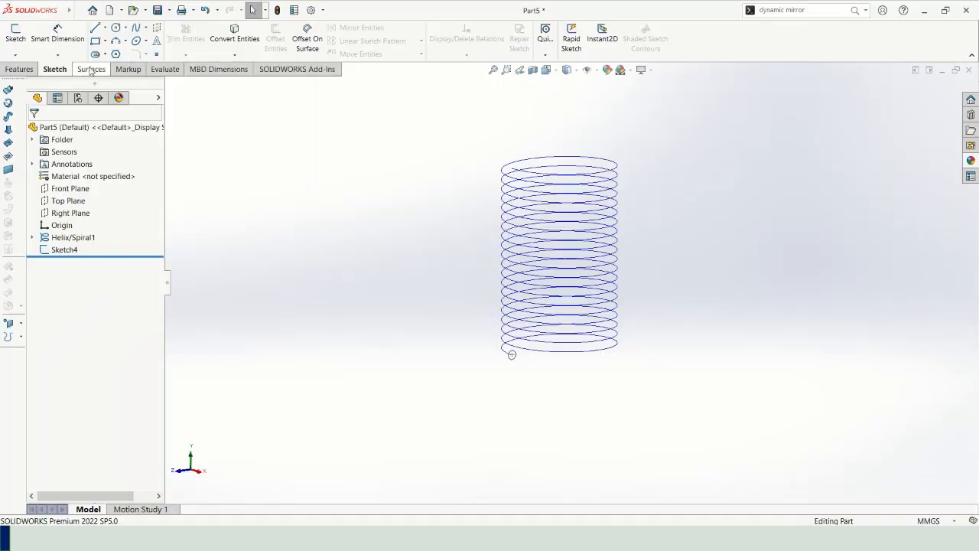
click(23, 70)
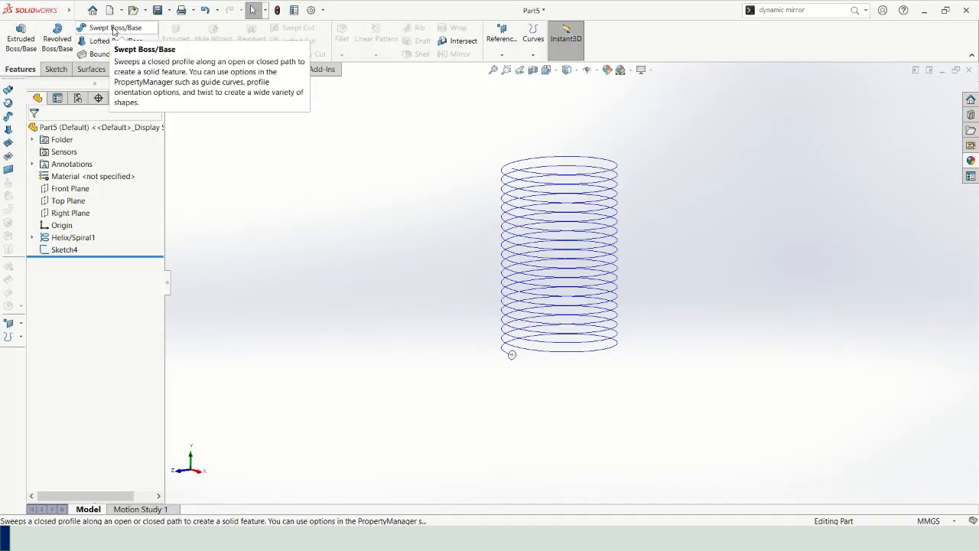
click(114, 29)
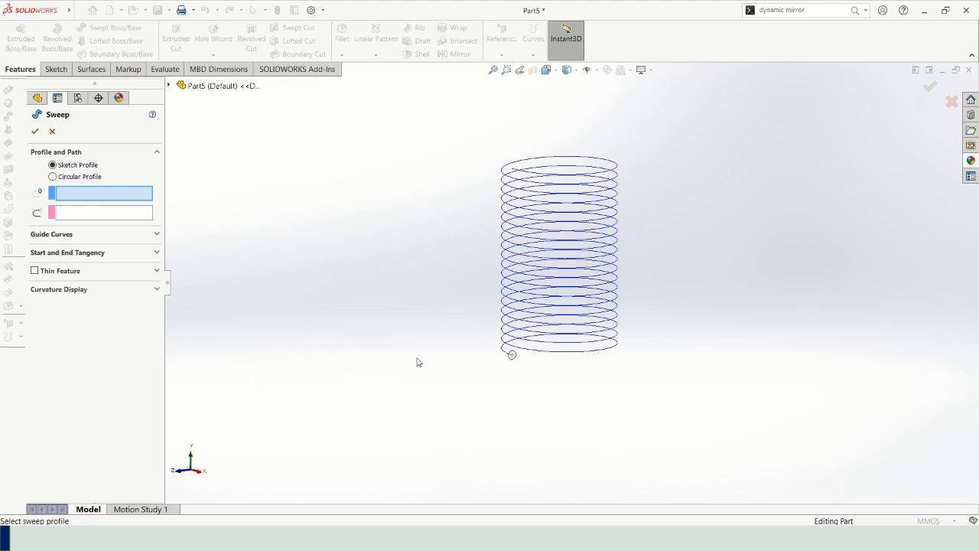
click(513, 356)
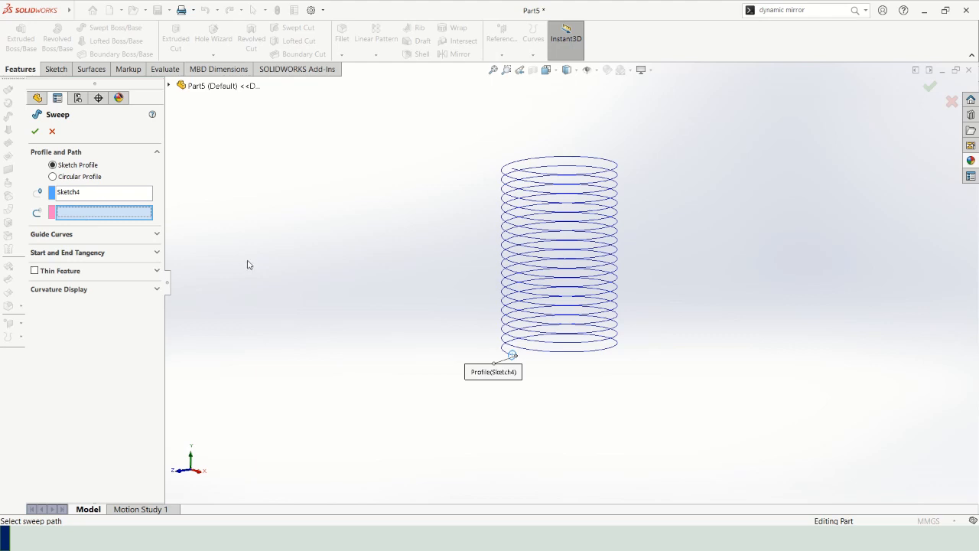
click(537, 242)
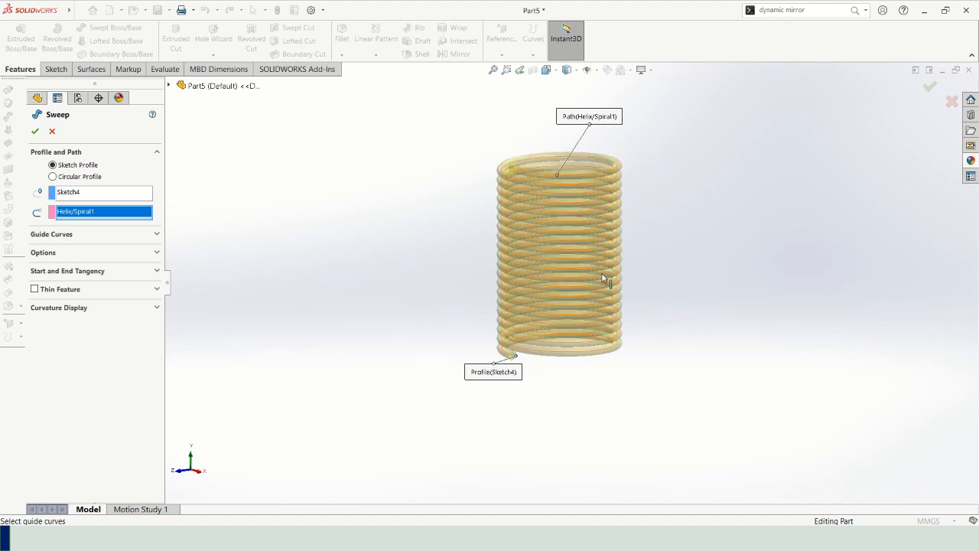
key(alt+Tab)
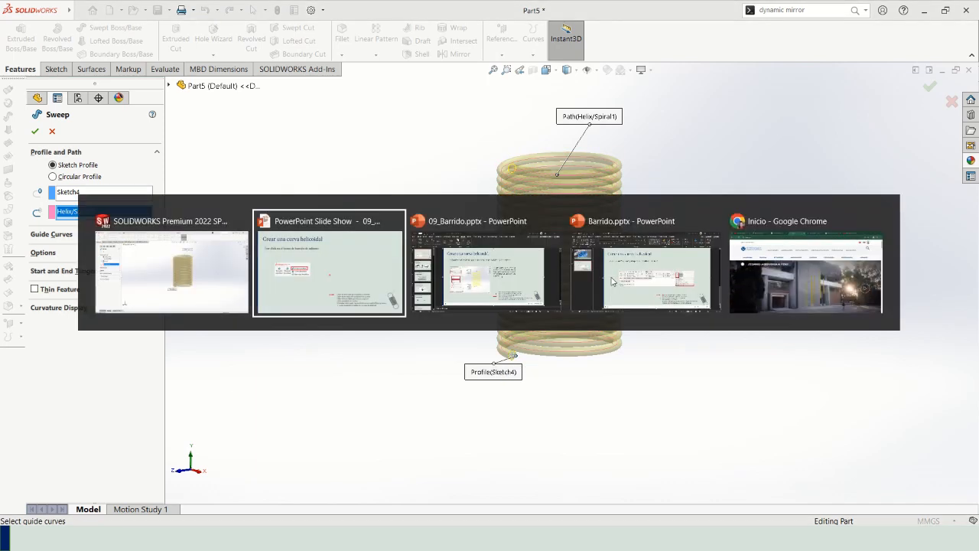
key(Right)
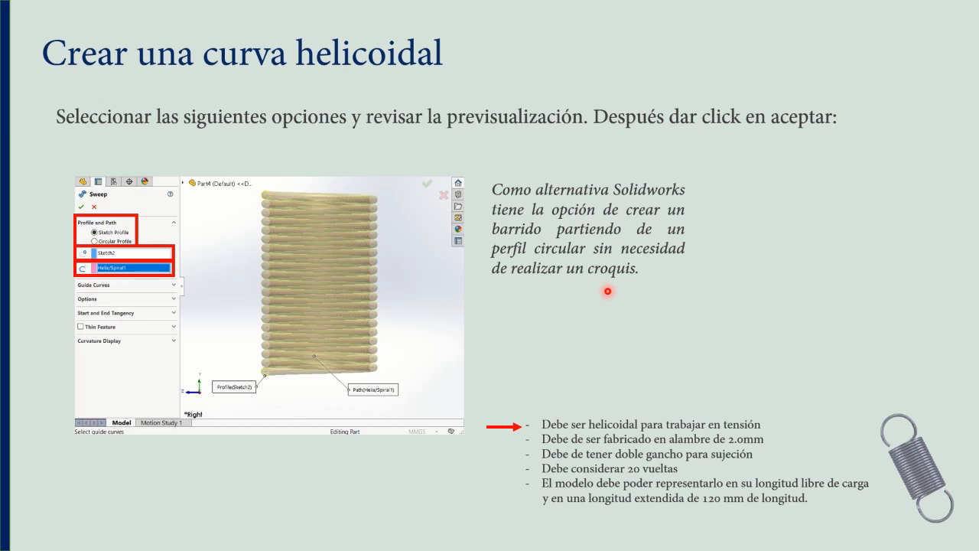
key(Right)
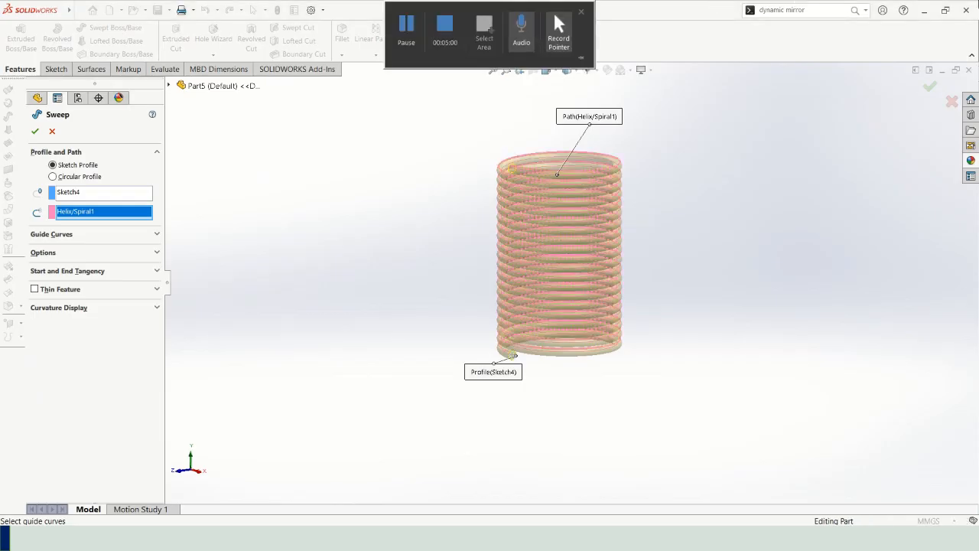
click(930, 86)
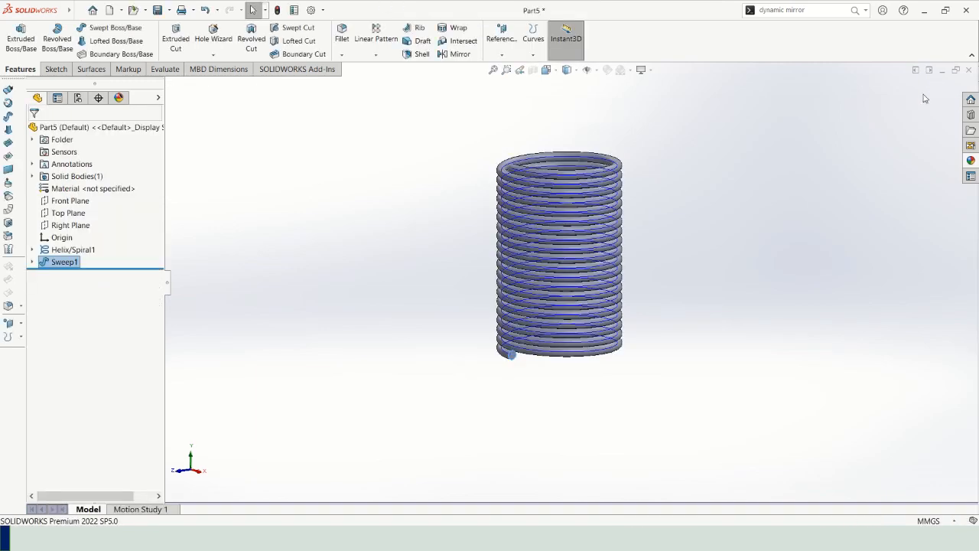
Step: Hide the helix curve so only the swept spring body is displayed
scroll(675, 167, down, 2)
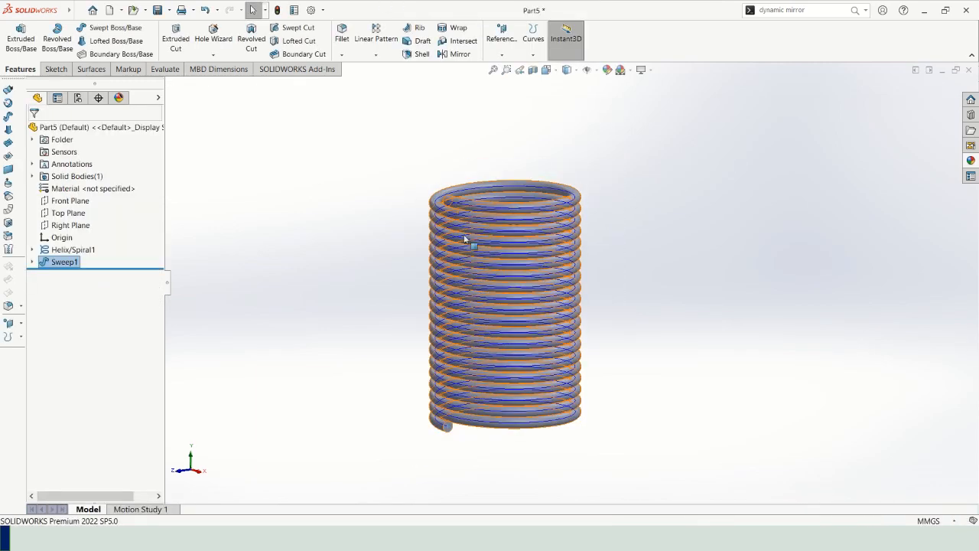
click(75, 249)
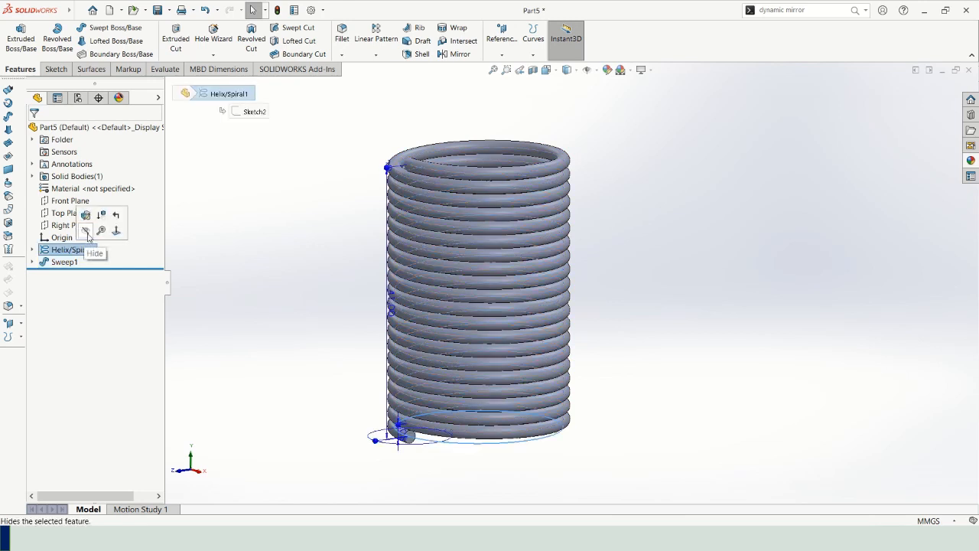
key(Escape)
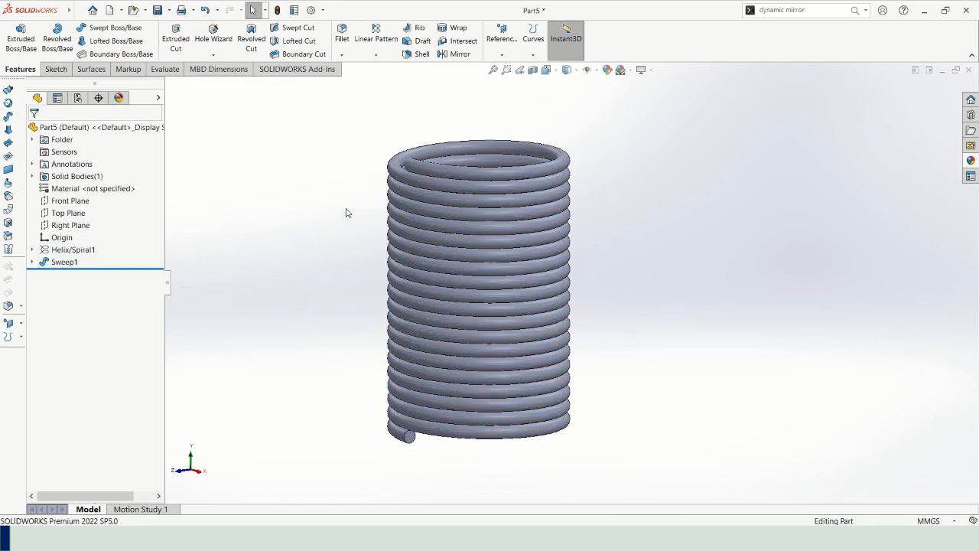
Step: Examine the gaps between adjacent coils near the spring's upper end and the overall shape of the body
scroll(574, 225, down, 2)
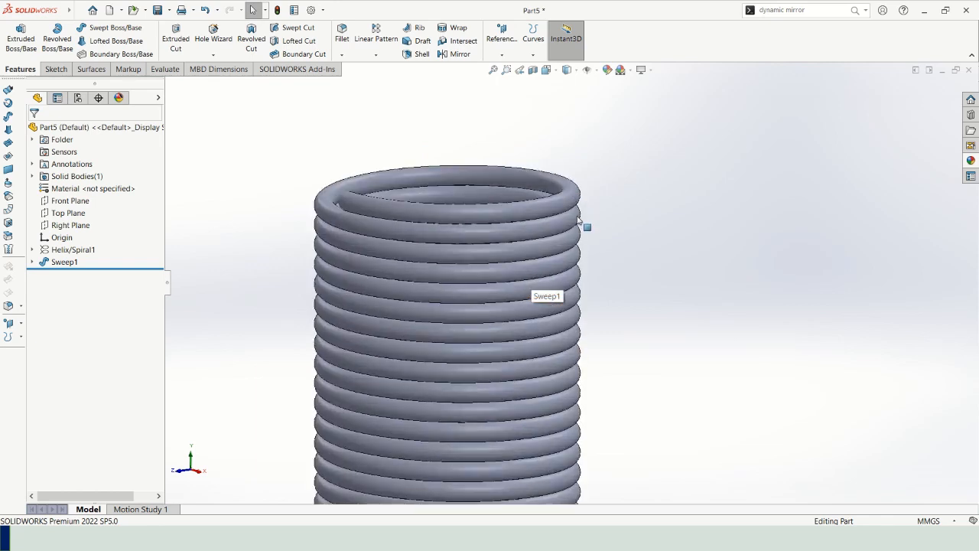
scroll(574, 214, down, 5)
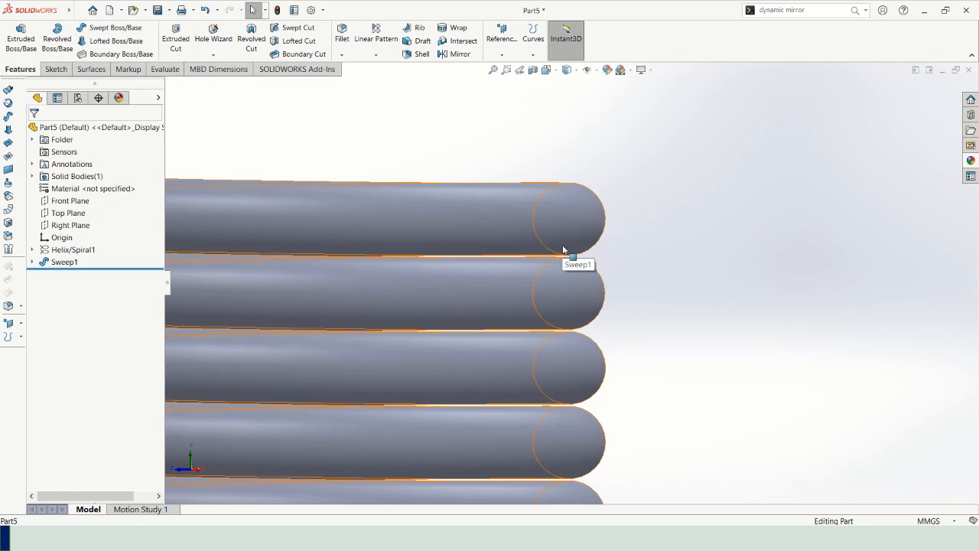
scroll(573, 264, down, 1)
scroll(573, 264, down, 2)
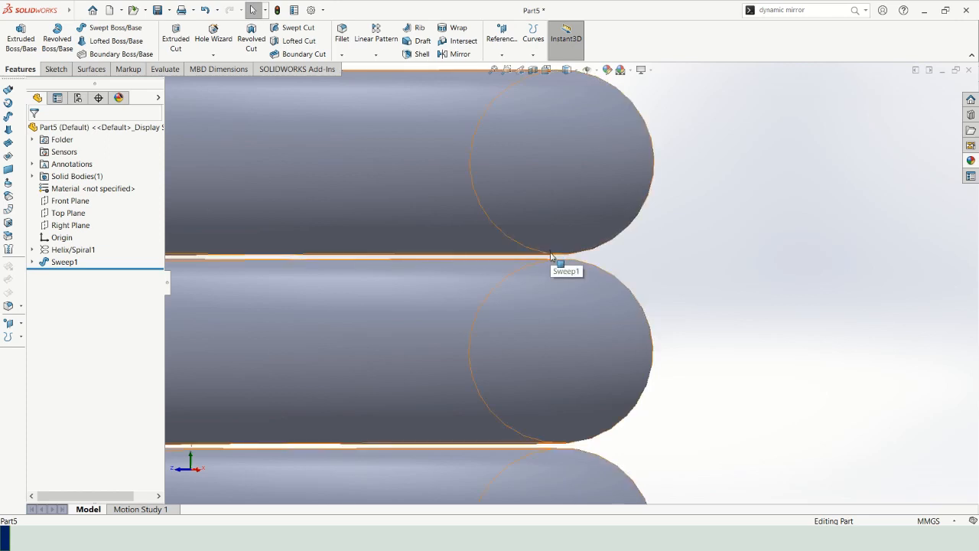
scroll(566, 255, up, 6)
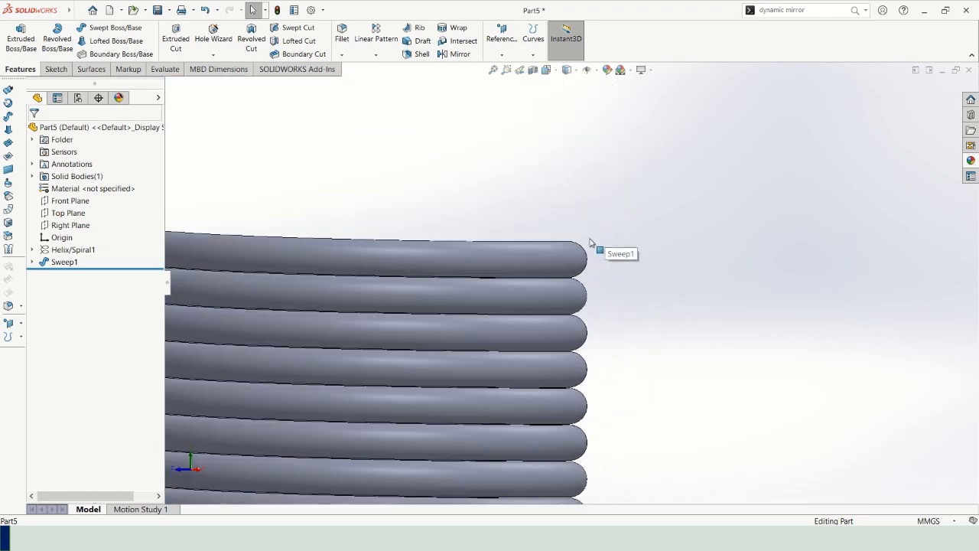
middle_drag(543, 337, 632, 309)
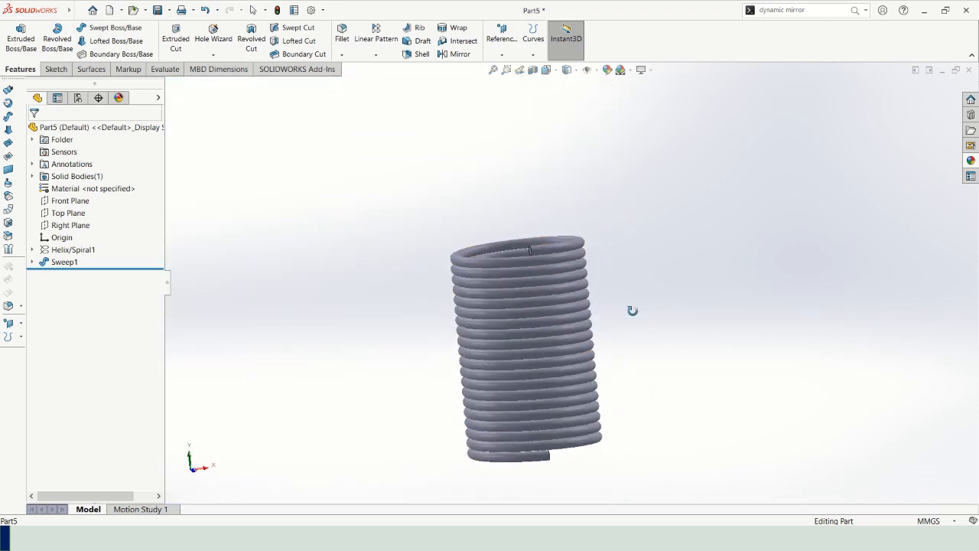
scroll(513, 291, down, 2)
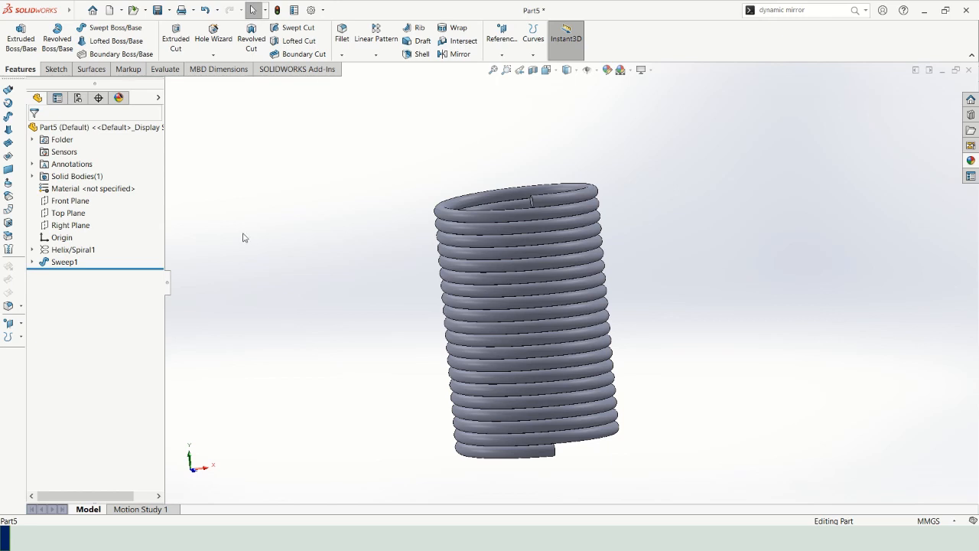
Step: Examine the profile sketch inside the sweep feature together with its dimensions, and return to the tutorial slides
click(32, 263)
click(74, 274)
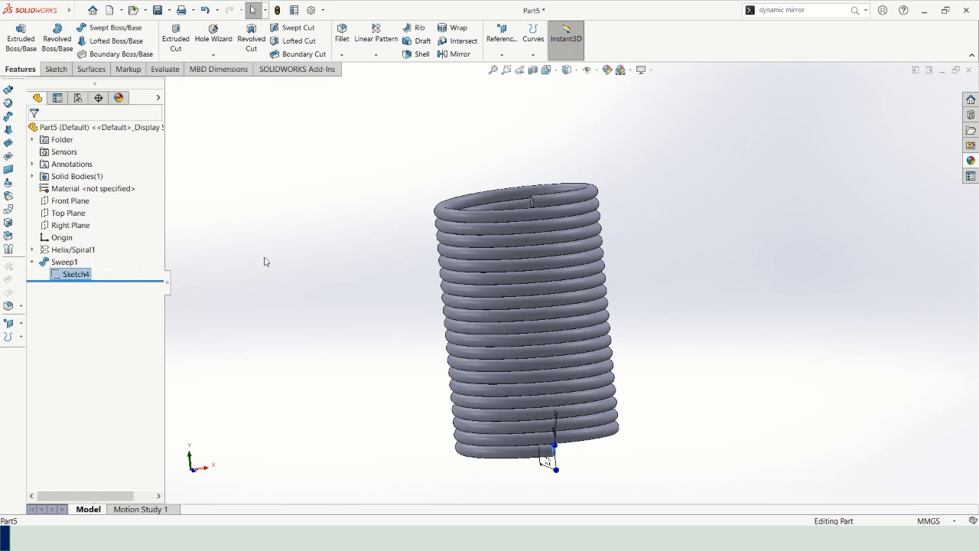
scroll(386, 226, up, 2)
scroll(523, 346, down, 2)
scroll(522, 342, up, 2)
scroll(582, 348, down, 1)
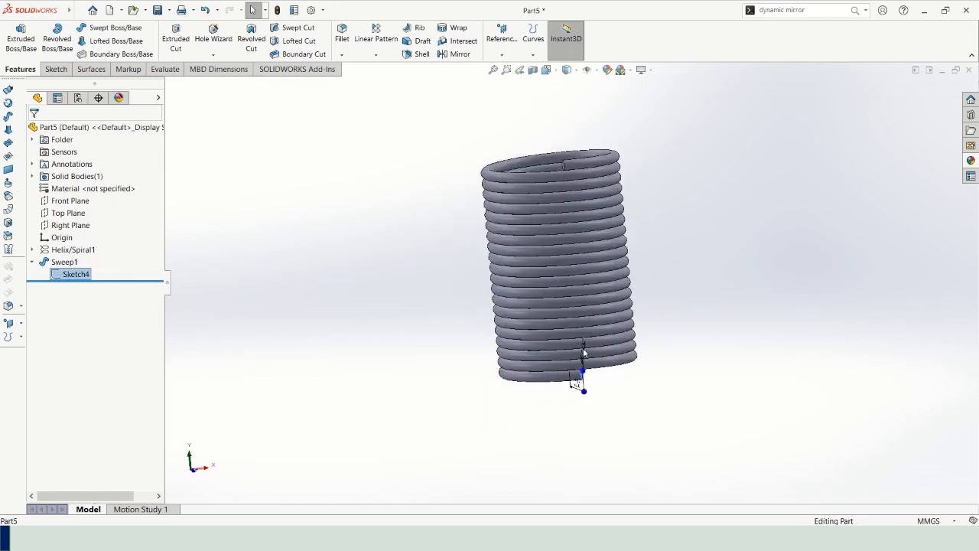
middle_drag(583, 348, 453, 349)
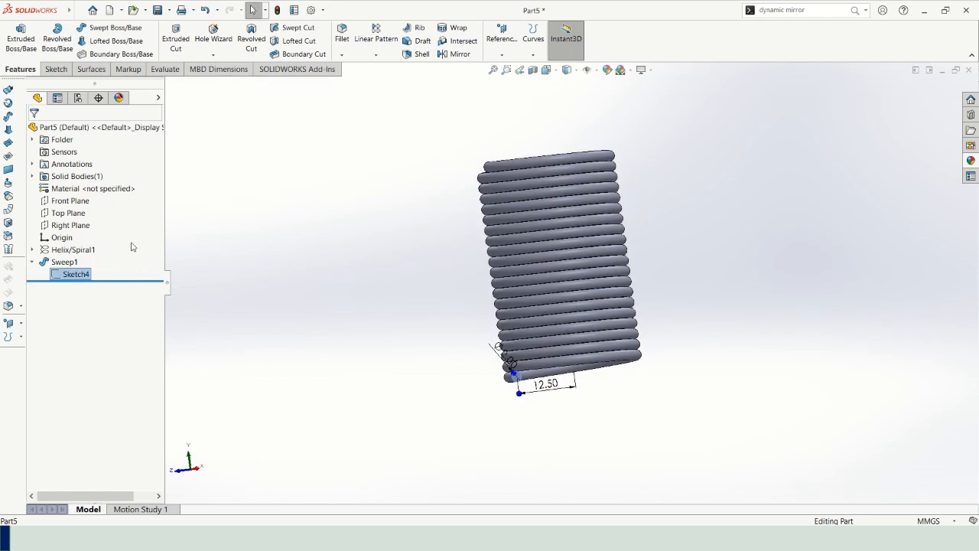
click(32, 263)
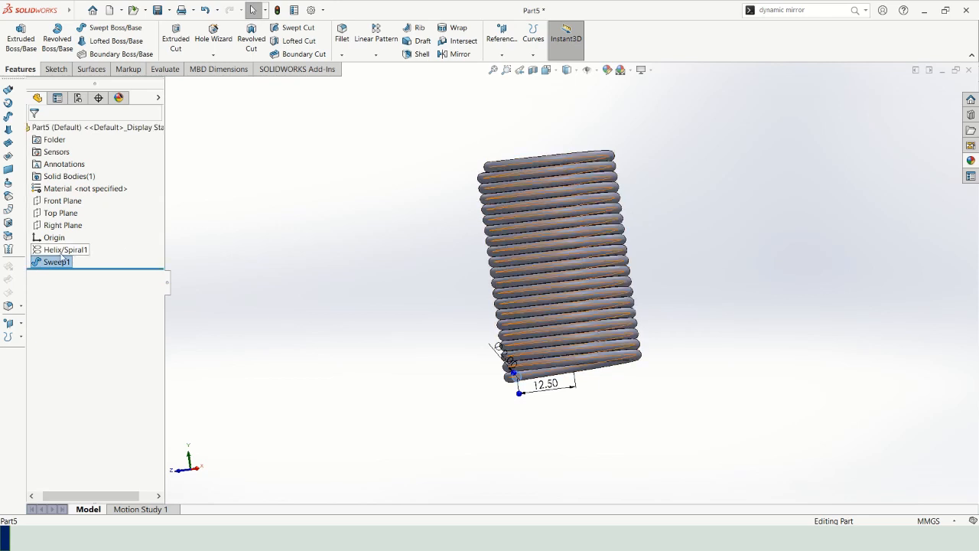
click(85, 263)
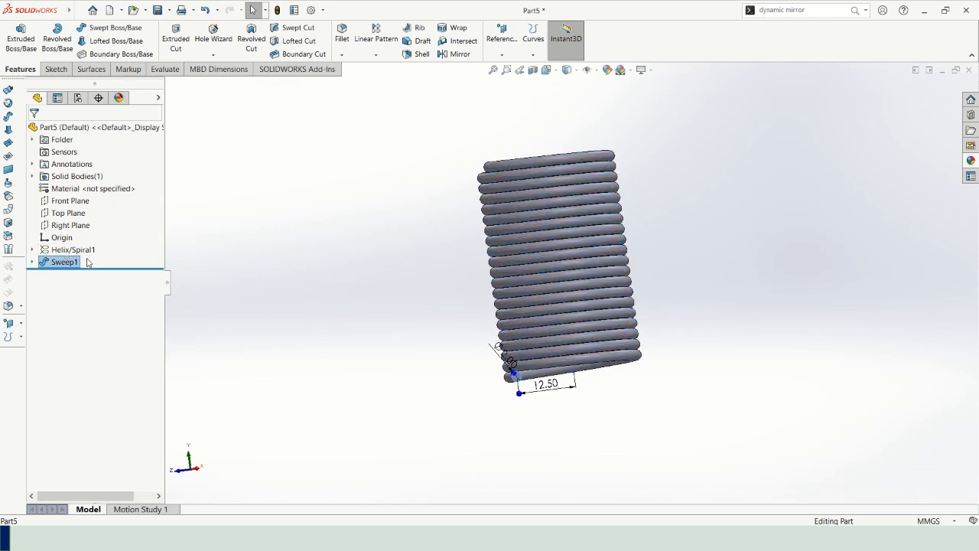
click(232, 254)
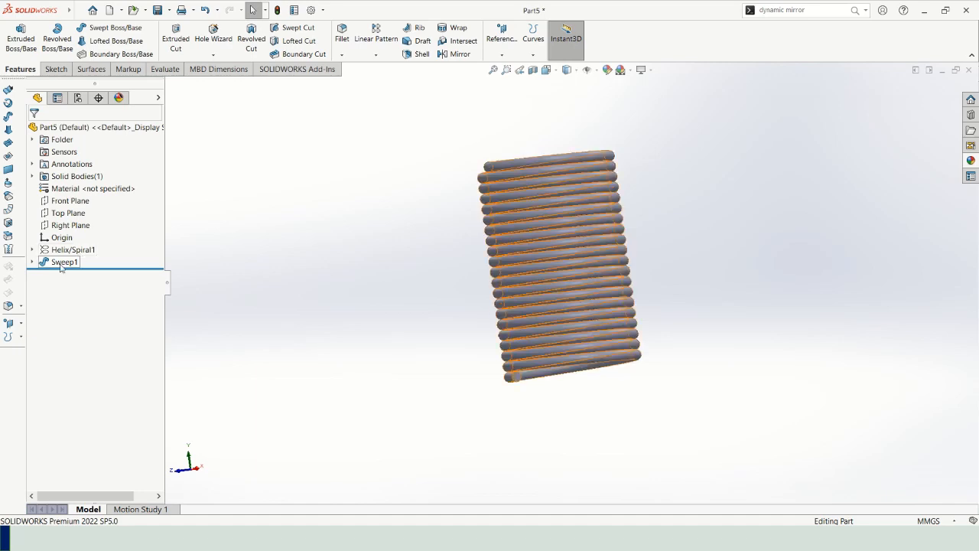
key(alt+Tab)
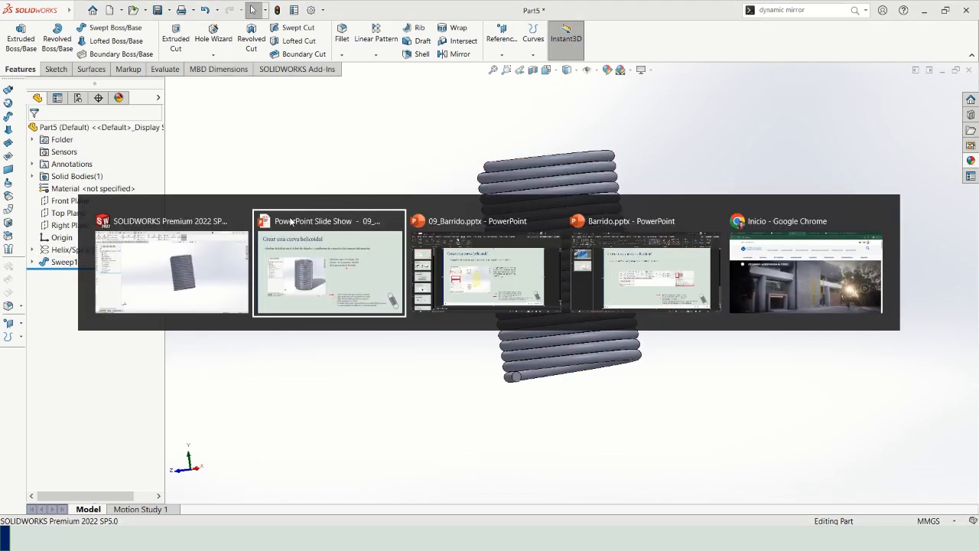
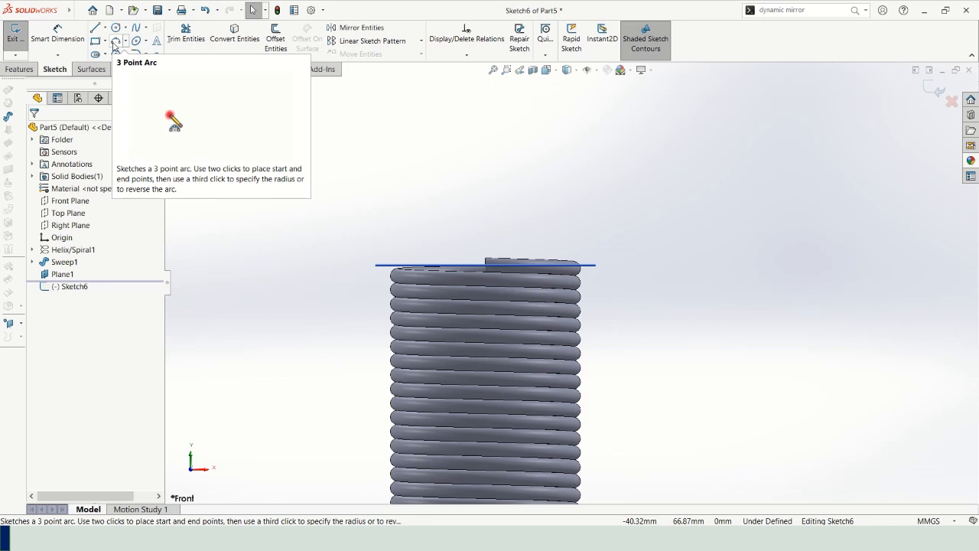
Step: Sketch a three-point arc of about 13 mm radius above the spring's upper end
click(114, 42)
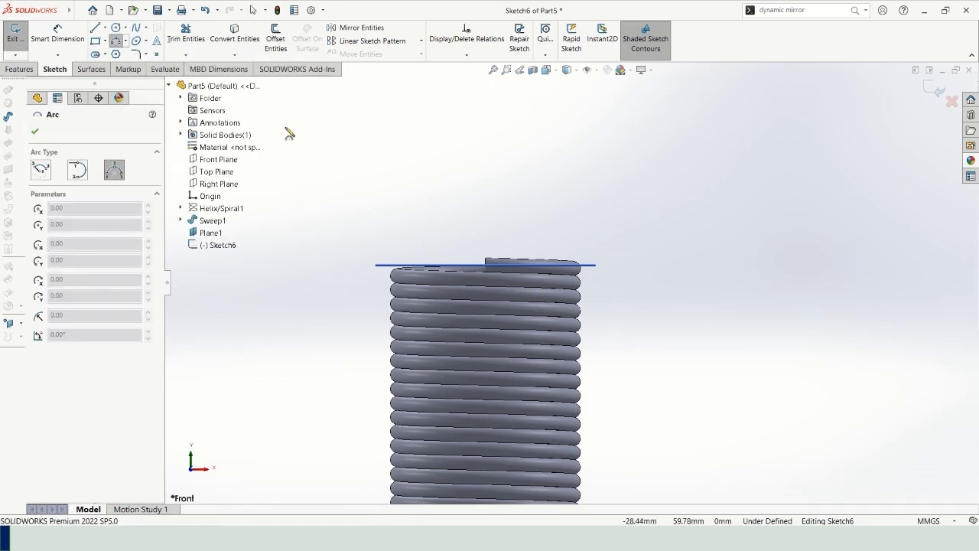
click(388, 183)
click(570, 200)
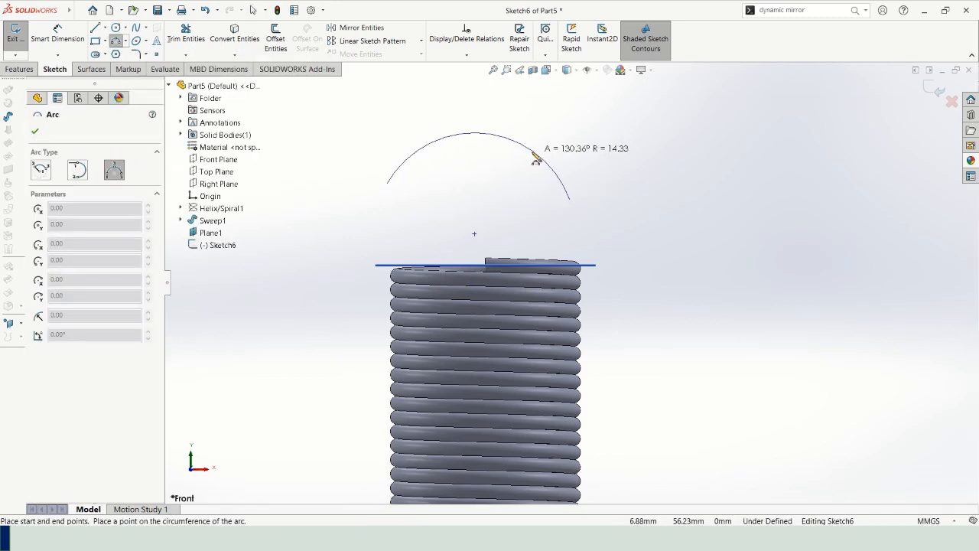
click(481, 109)
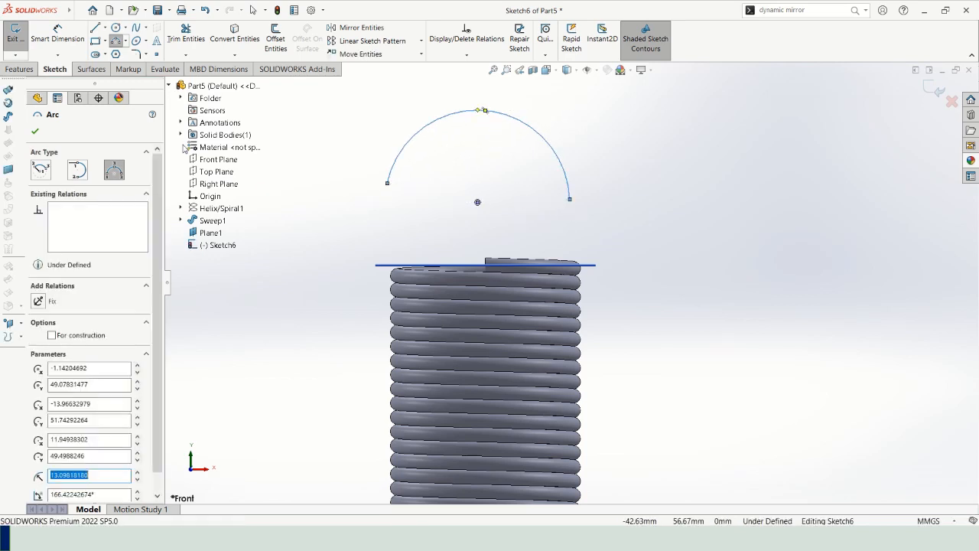
Step: Dimension the arc's radius as 12.5 mm
click(57, 34)
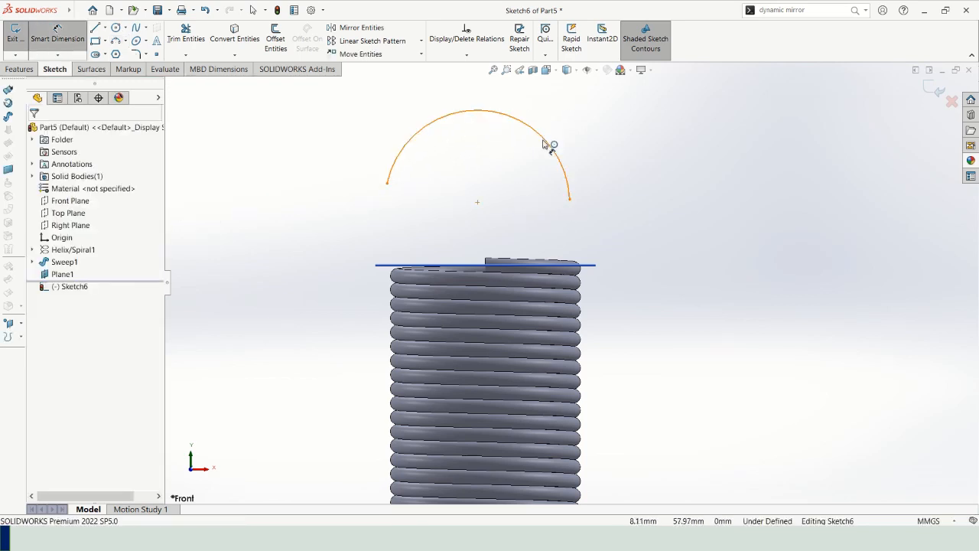
click(545, 144)
click(586, 131)
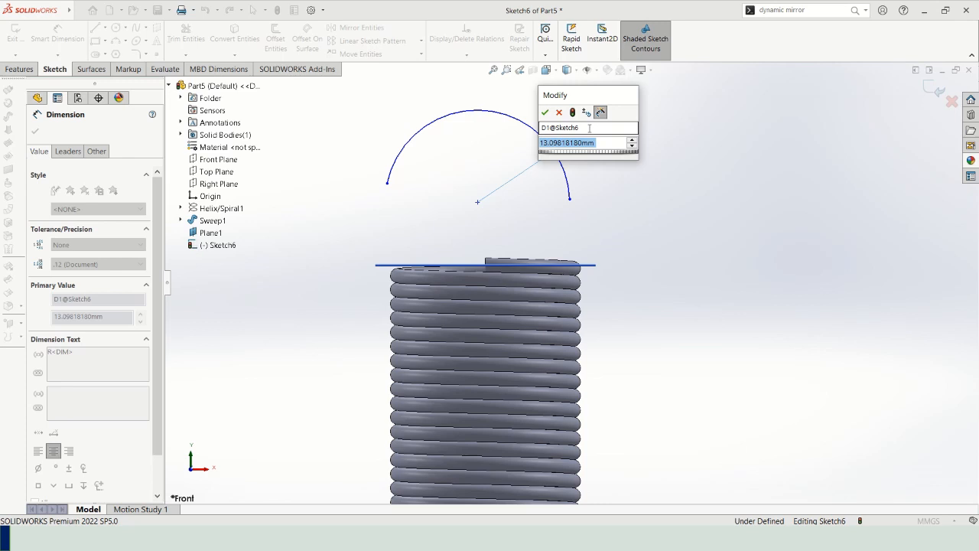
text(12.5)
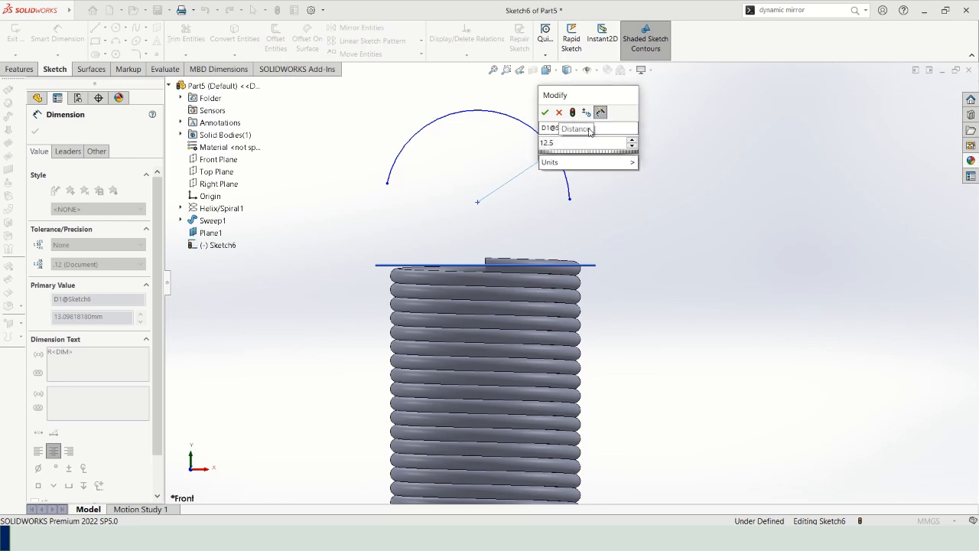
key(Return)
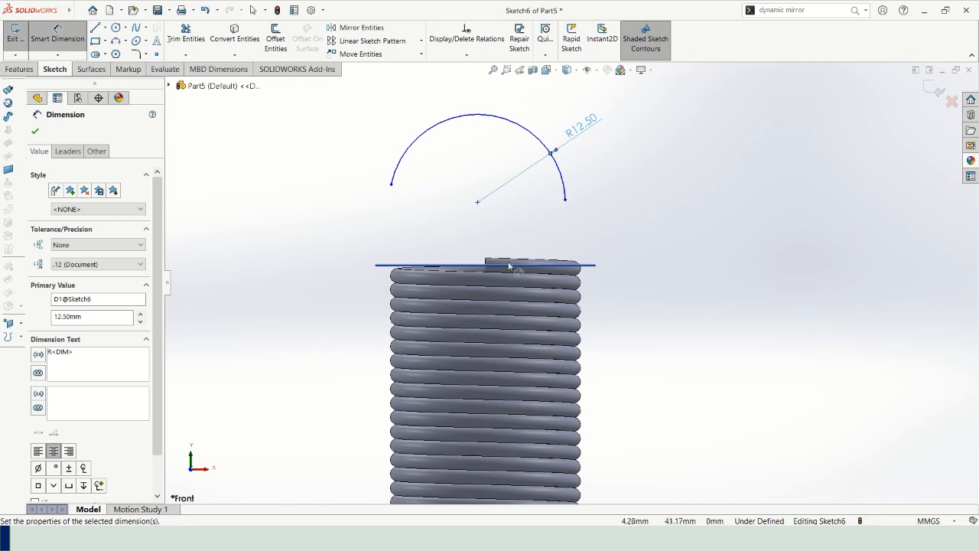
Step: Dimension the arc's centre point 10 mm above the reference plane at the spring's upper end
click(477, 202)
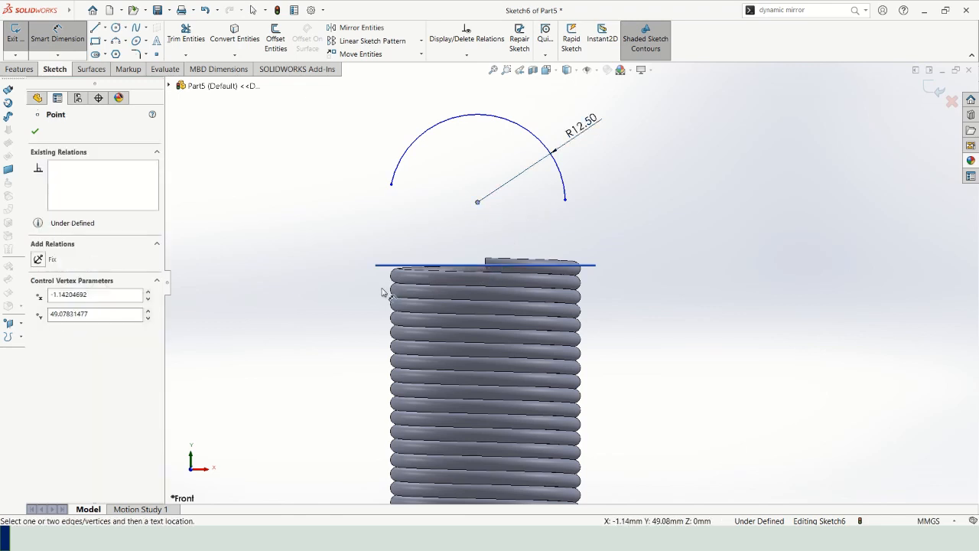
click(381, 266)
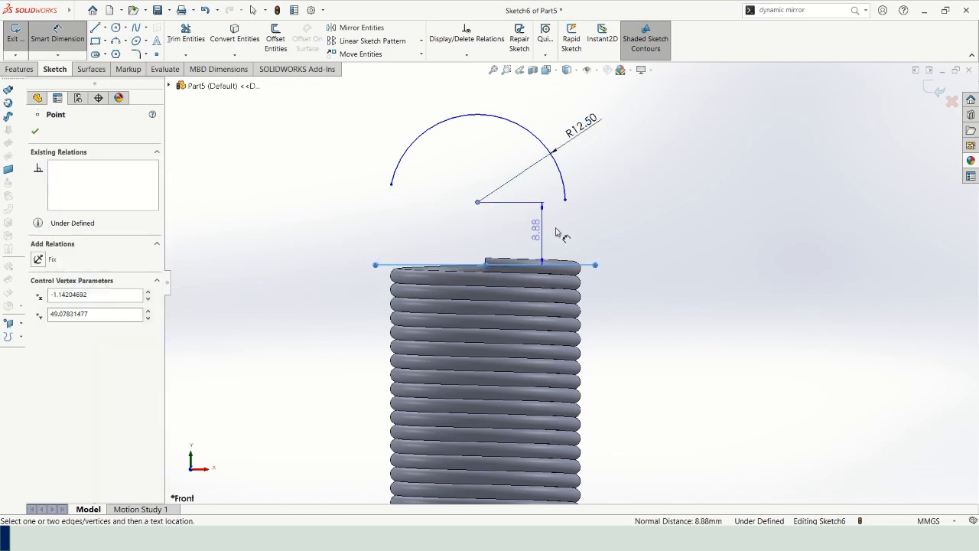
click(627, 231)
text(10)
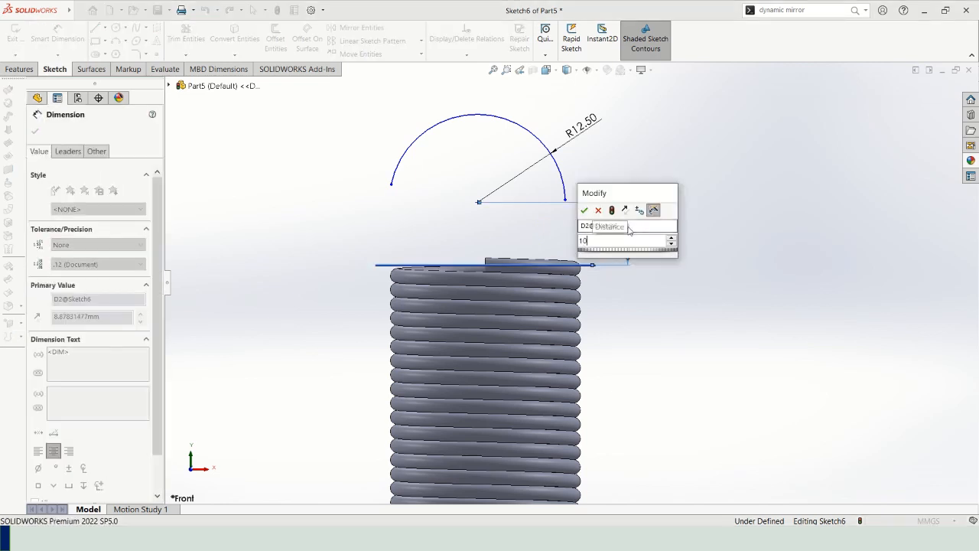
key(Return)
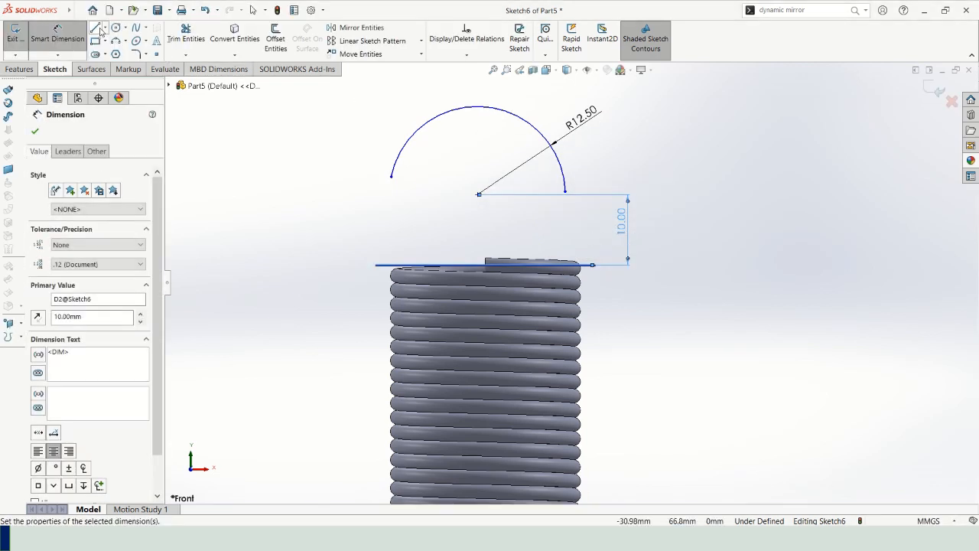
Step: Sketch a centerline about 19 mm long from the arc's centre diagonally down to the reference plane on the +X side
click(106, 28)
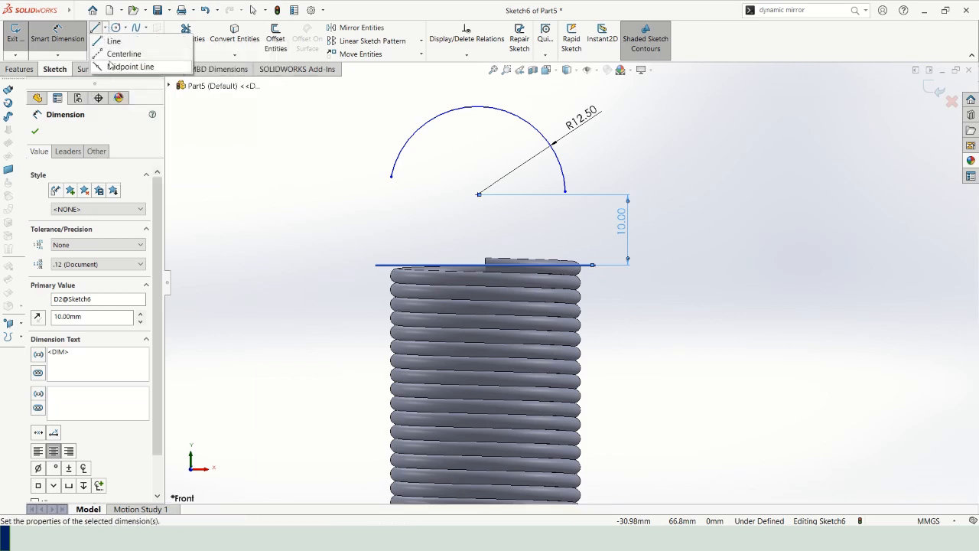
click(118, 55)
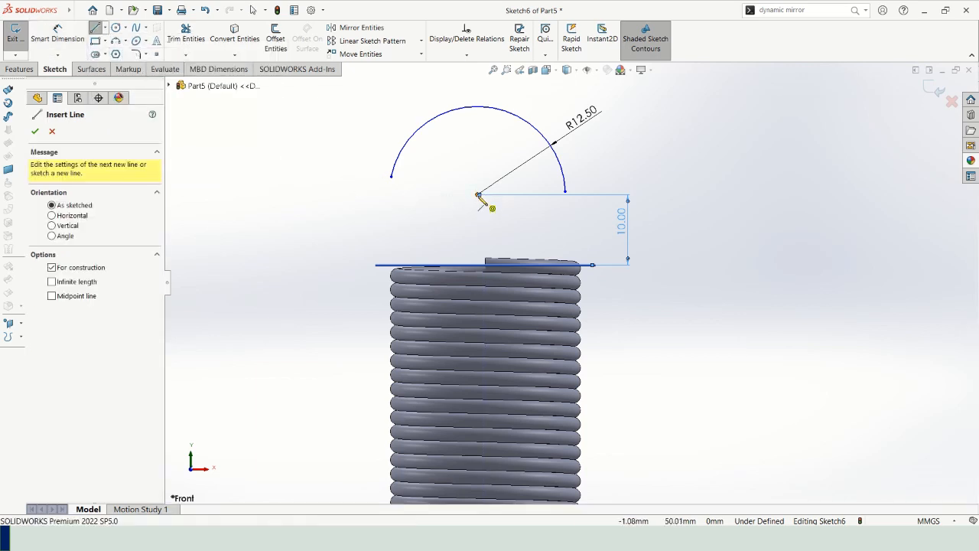
click(478, 195)
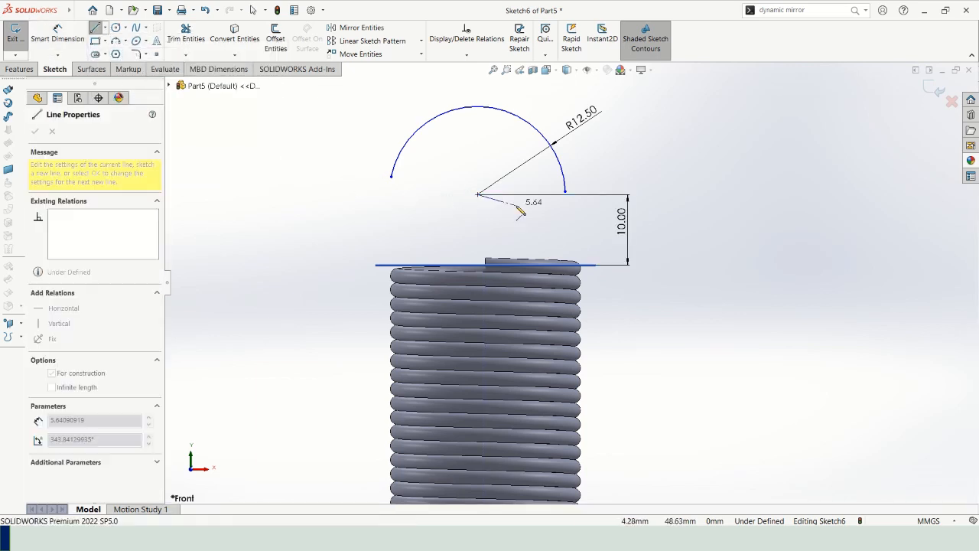
click(589, 260)
key(Escape)
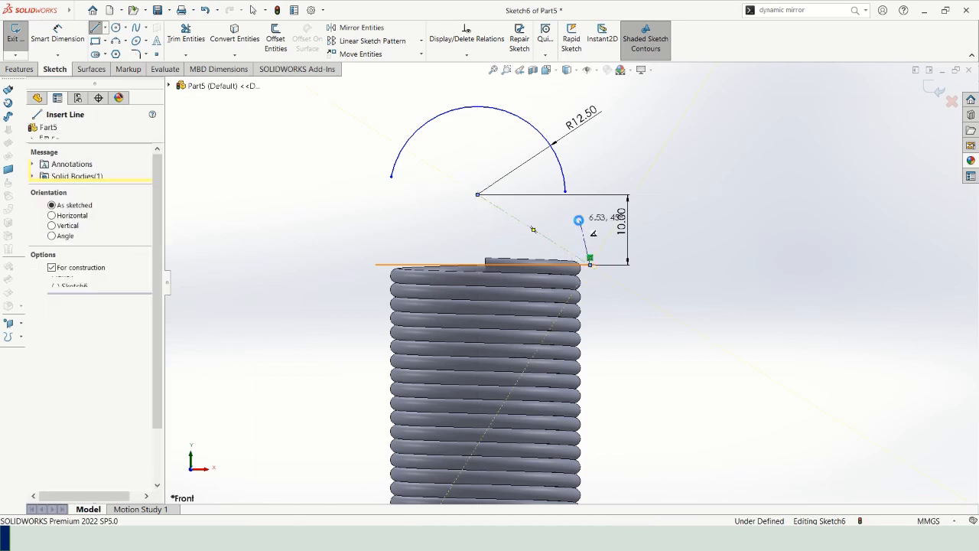
key(Escape)
Step: Dimension the angle between the centerline and the reference plane as 20°
click(58, 35)
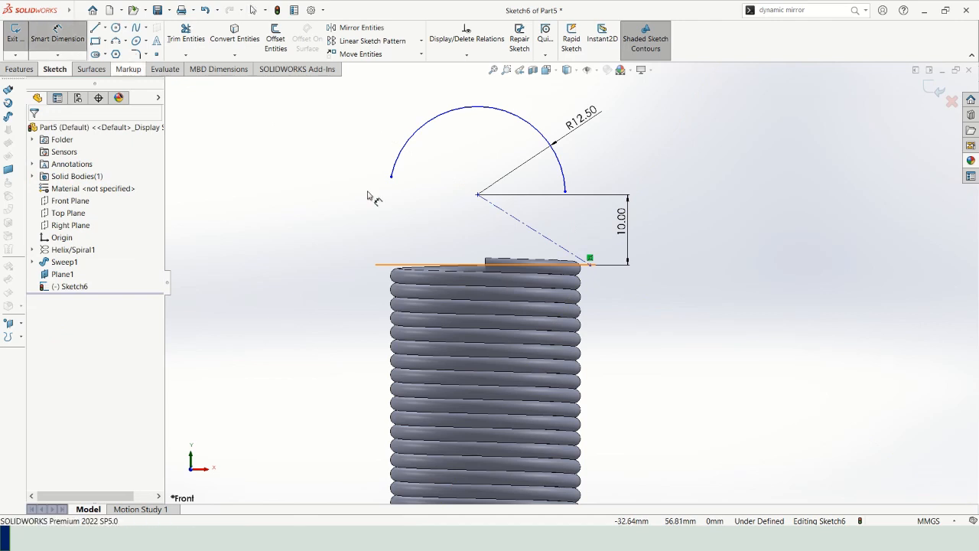
click(533, 231)
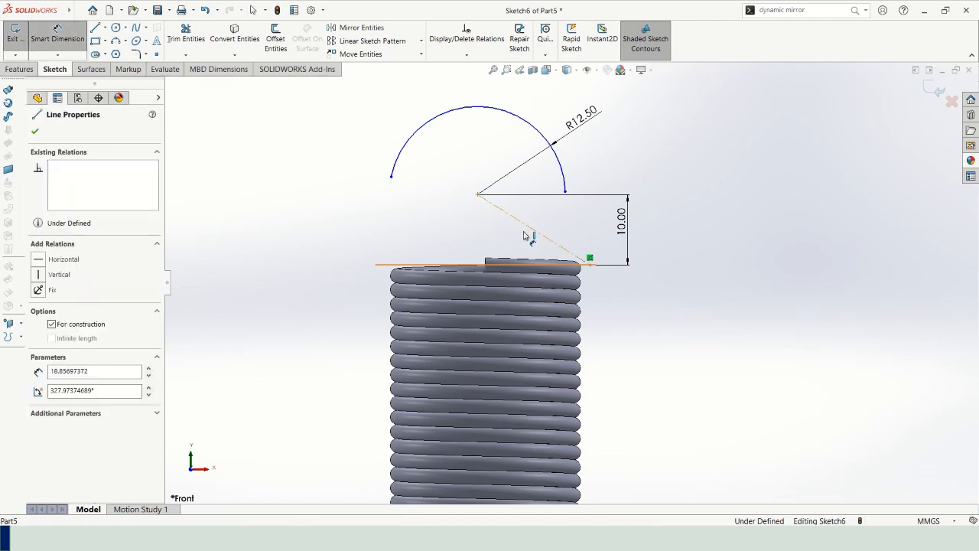
click(405, 265)
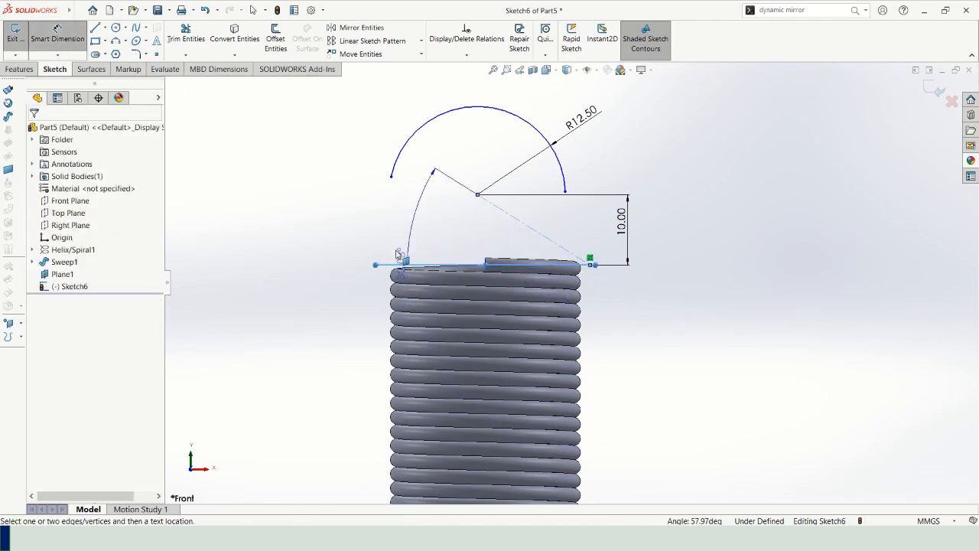
click(369, 234)
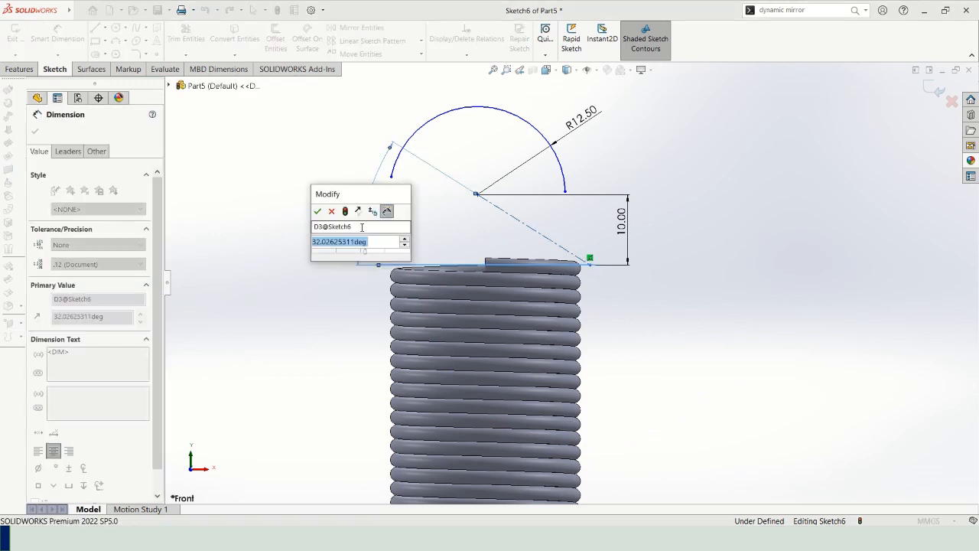
text(20)
key(Return)
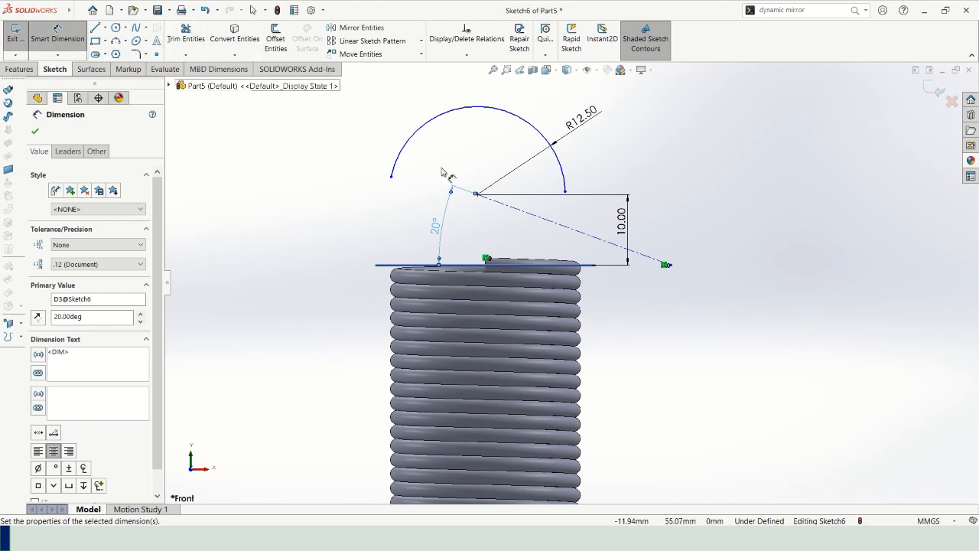
click(566, 192)
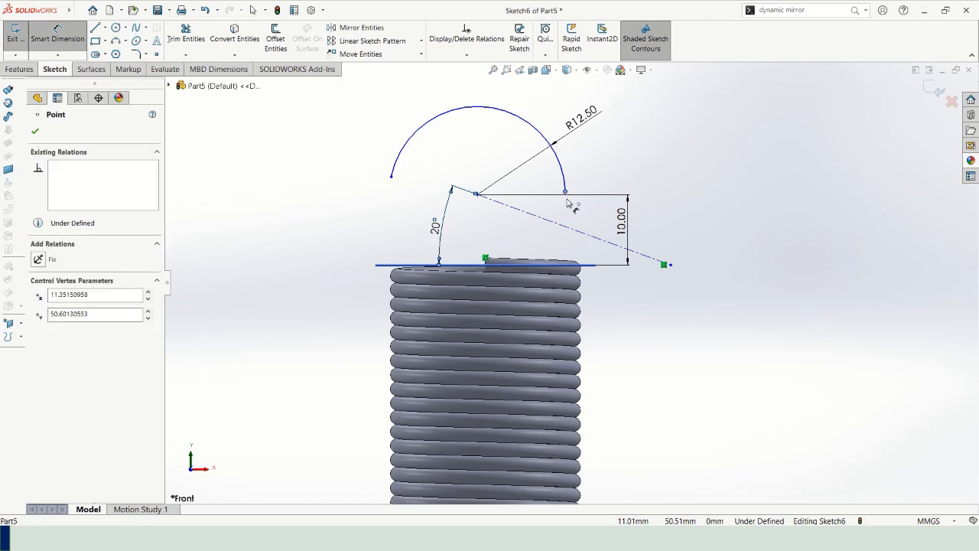
click(585, 237)
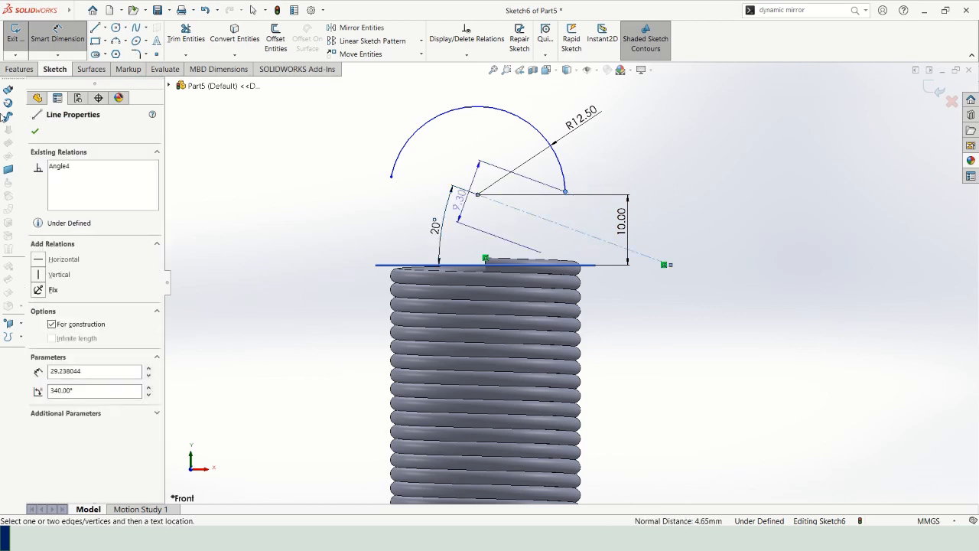
click(35, 132)
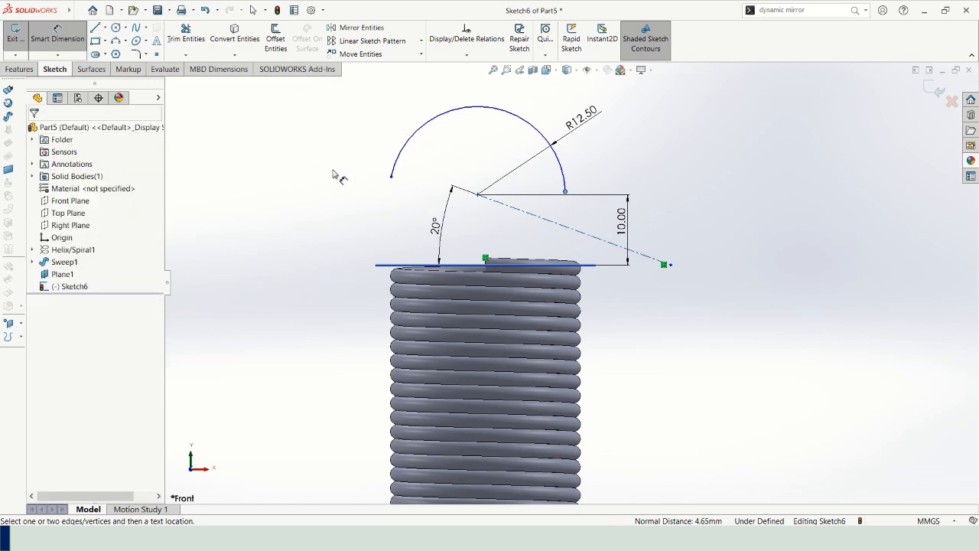
key(Escape)
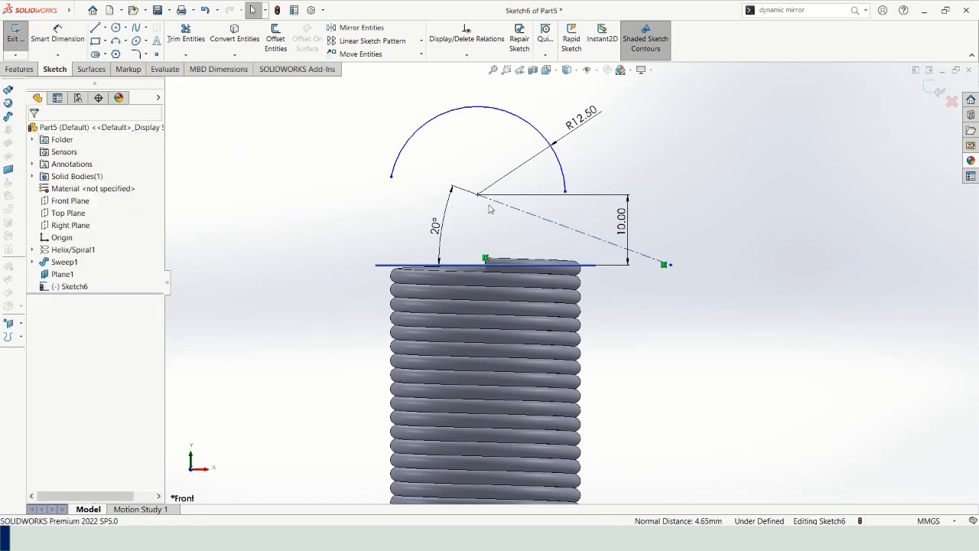
Step: Make the arc's endpoint nearest the inclined centerline coincident with that centerline
click(566, 192)
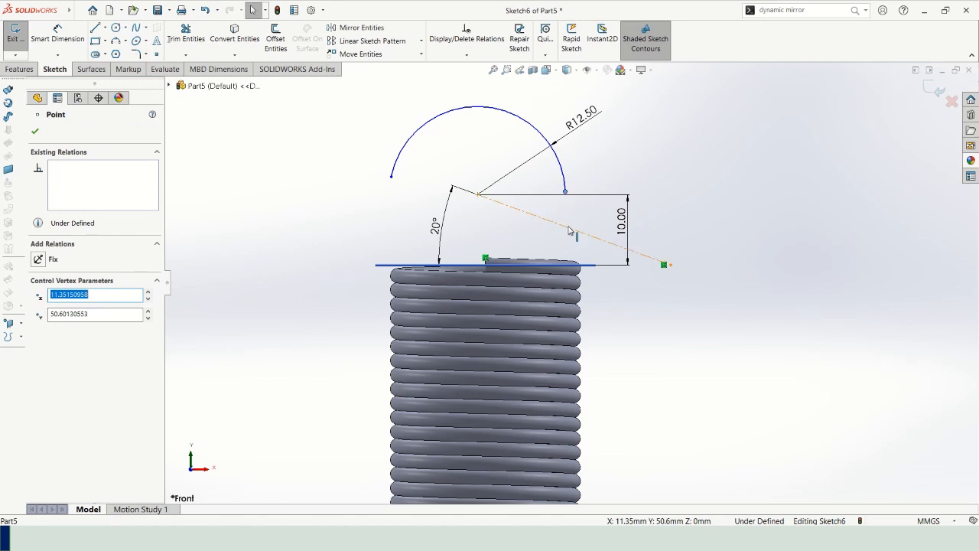
ctrl+click(570, 228)
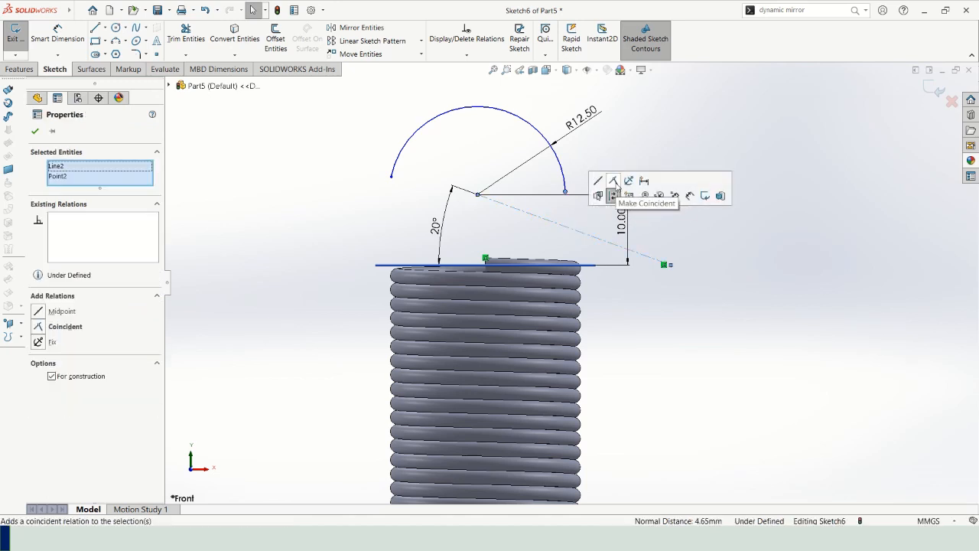
click(613, 184)
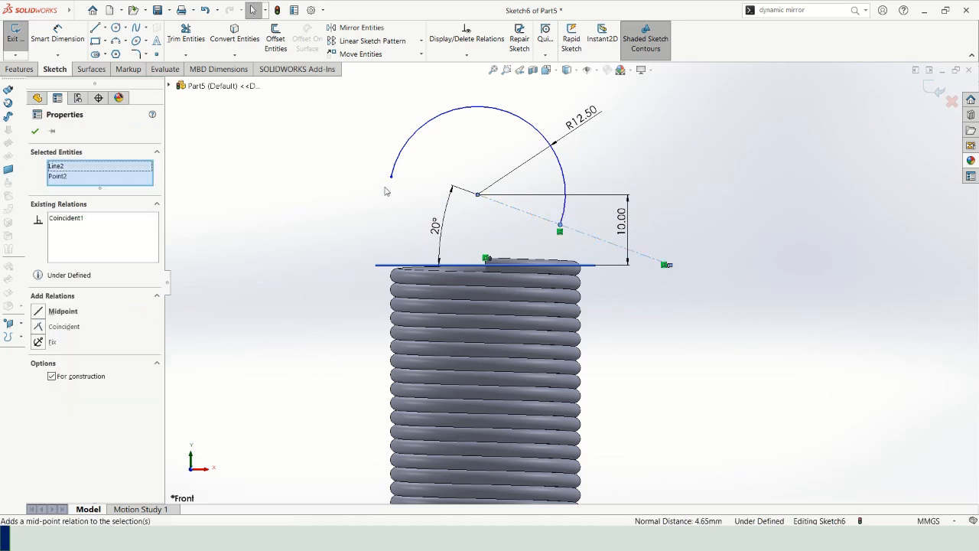
Step: Add a horizontal relation between the arc's free endpoint and its centre point
click(476, 195)
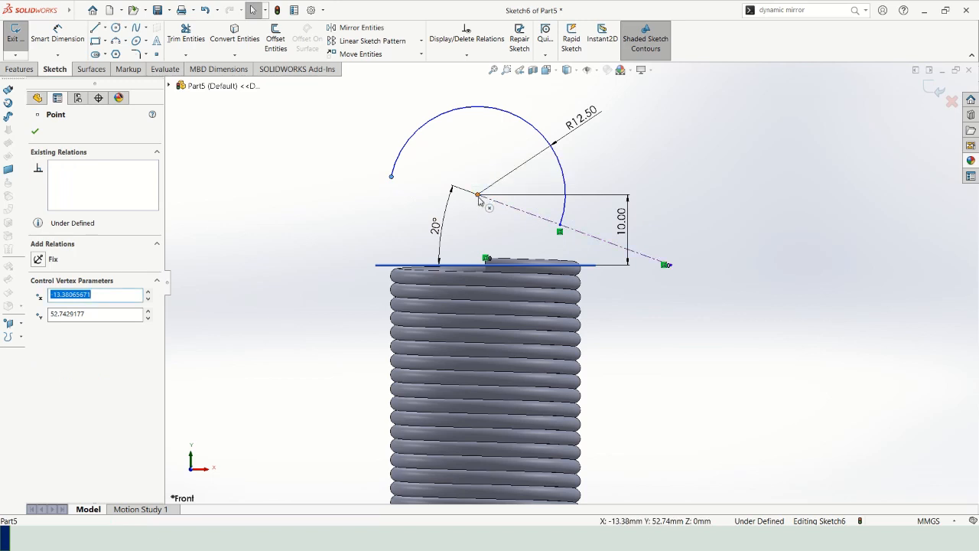
ctrl+click(478, 196)
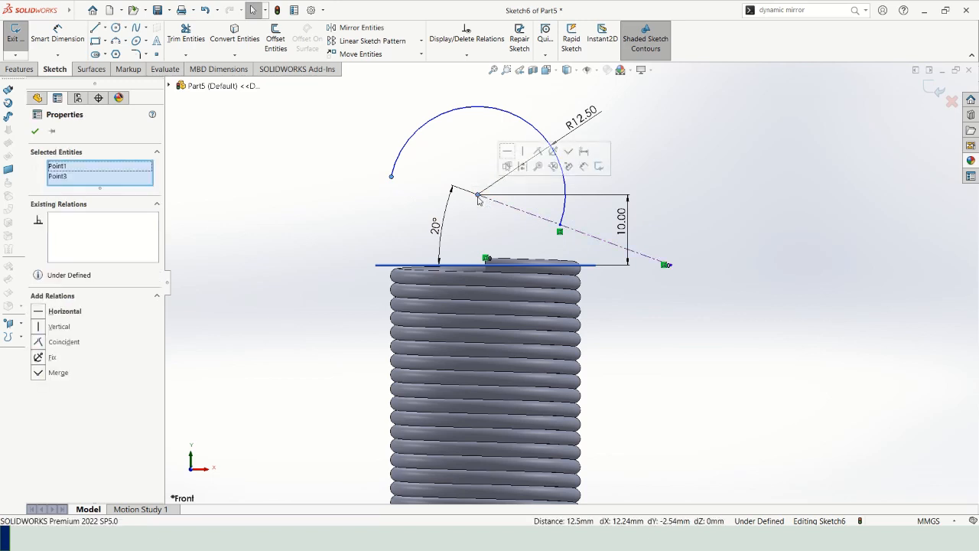
click(504, 156)
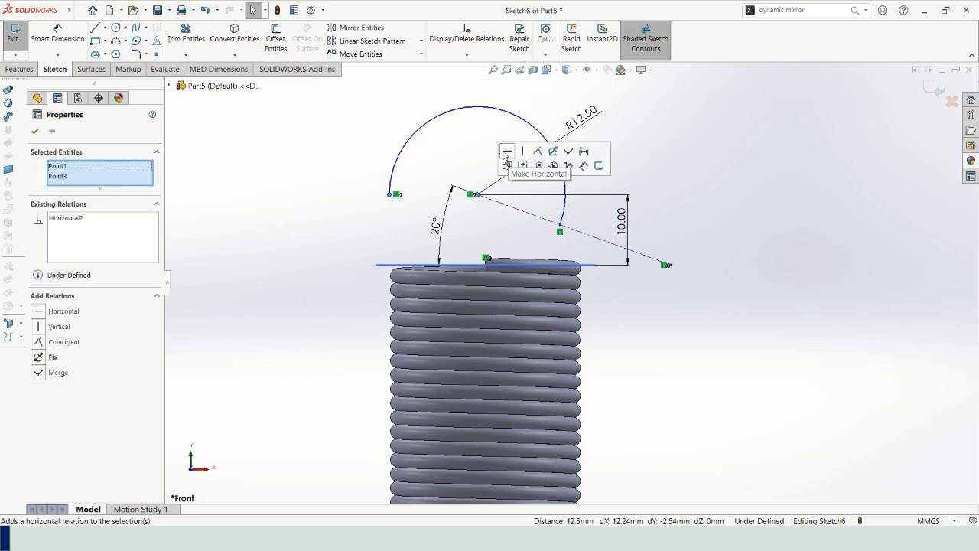
click(640, 134)
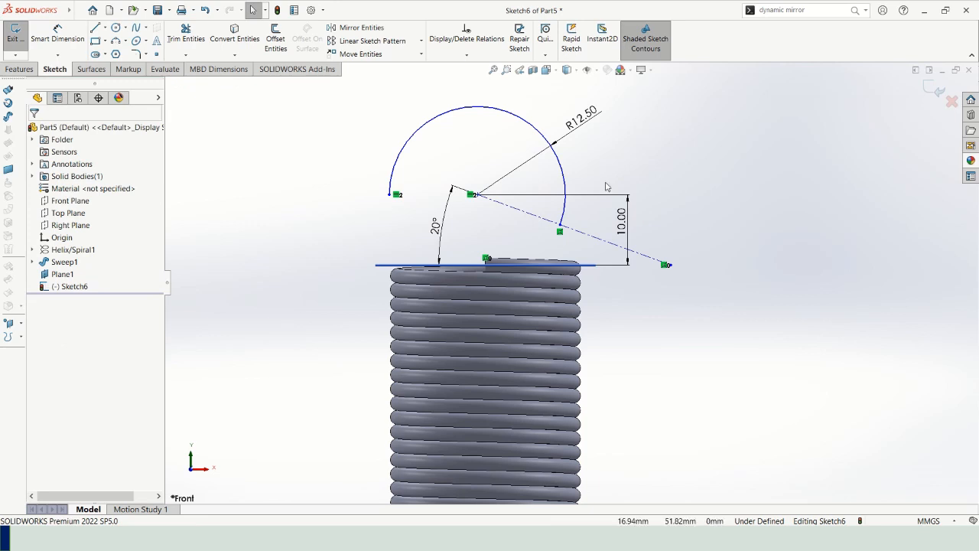
Step: Add a vertical relation between the arc's centre point and the part origin
click(478, 198)
scroll(566, 283, up, 5)
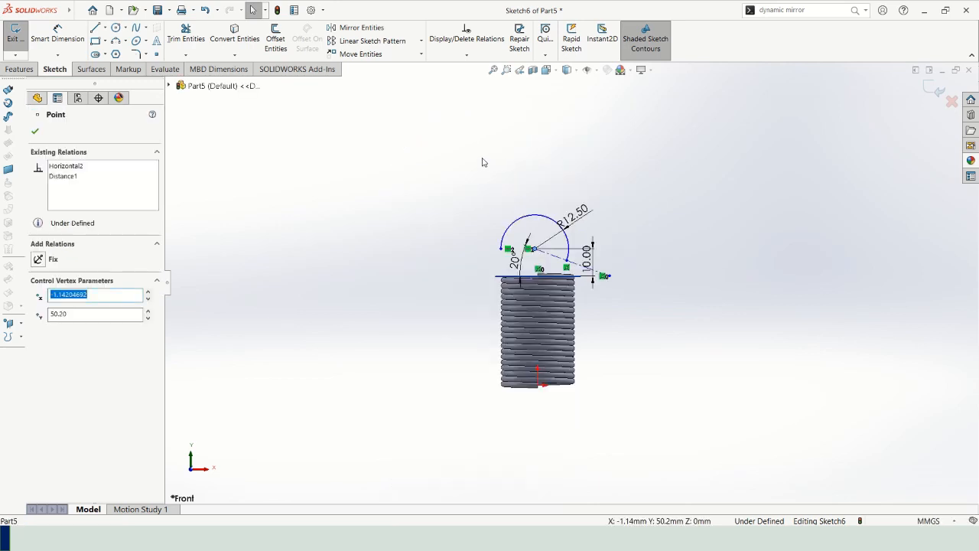
scroll(554, 381, down, 3)
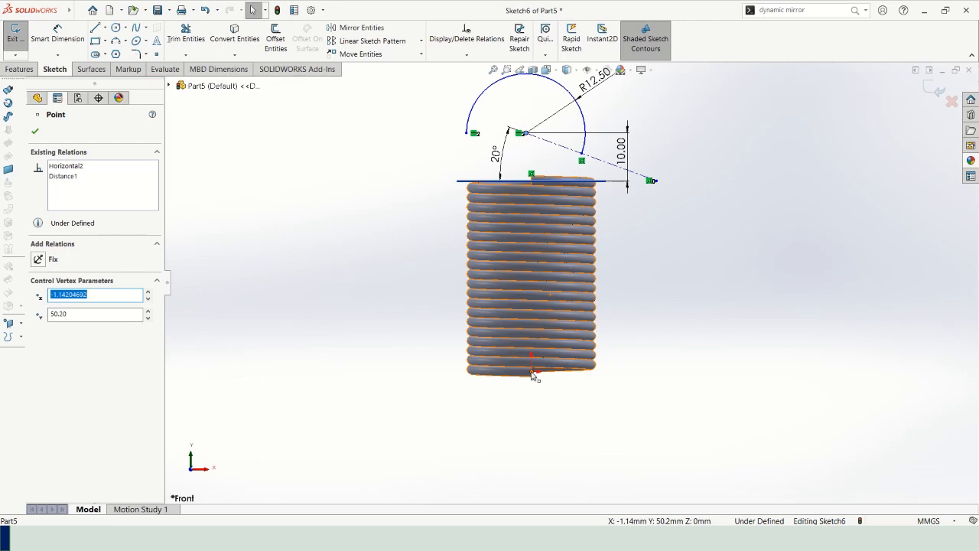
ctrl+click(533, 374)
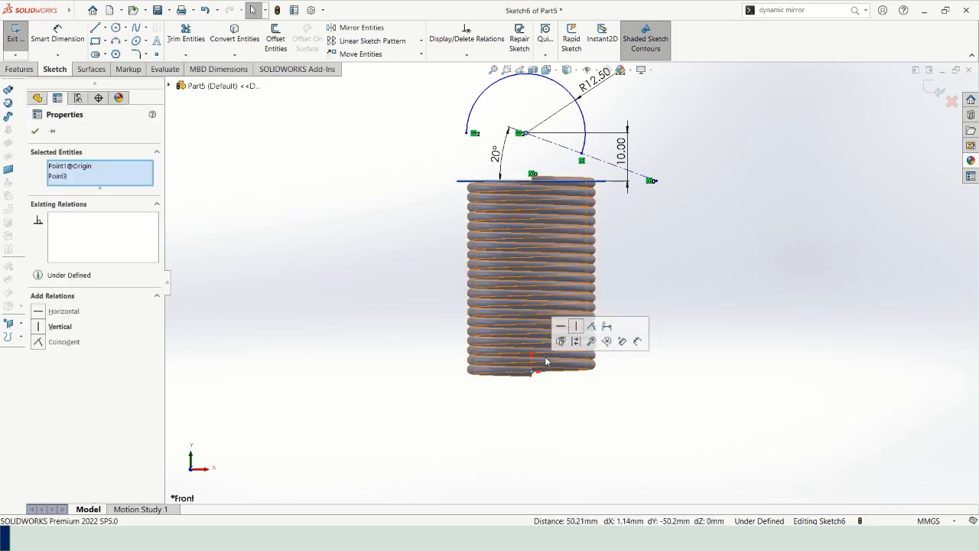
click(576, 327)
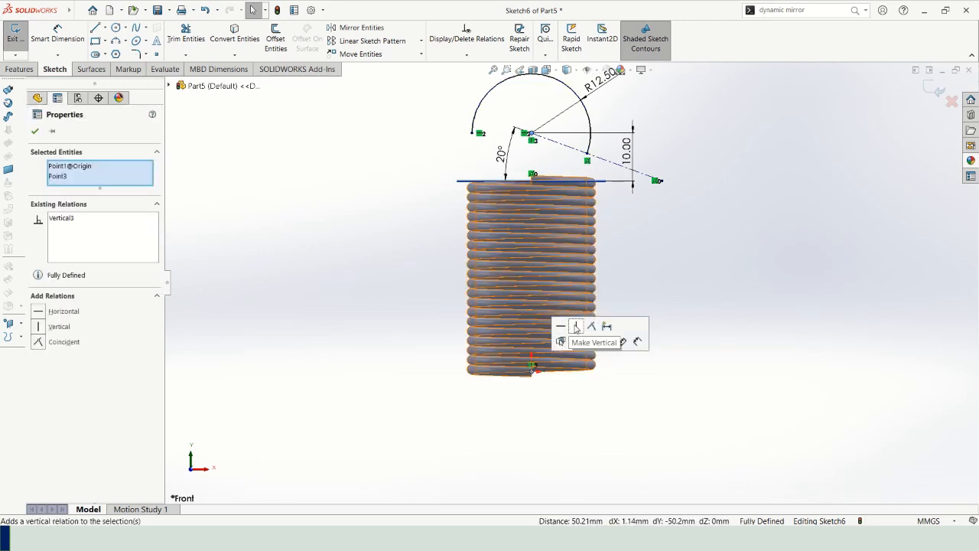
click(639, 255)
Step: Move the 20° angle dimension outside the arc, clear of the hook geometry
scroll(483, 318, up, 2)
scroll(646, 146, down, 3)
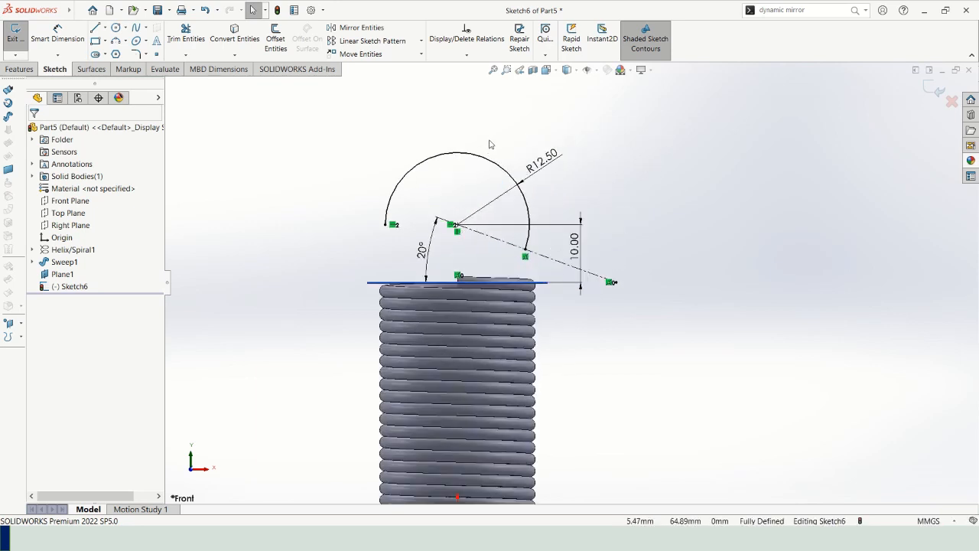
drag(422, 250, 325, 239)
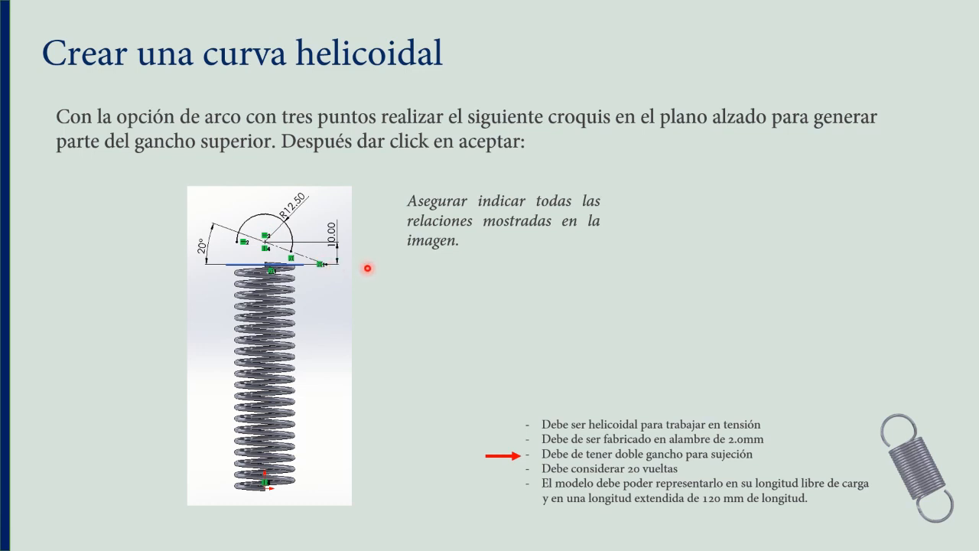
Step: Read the next tutorial slide on sweeping the hook, return to SOLIDWORKS and exit the arc sketch
key(Right)
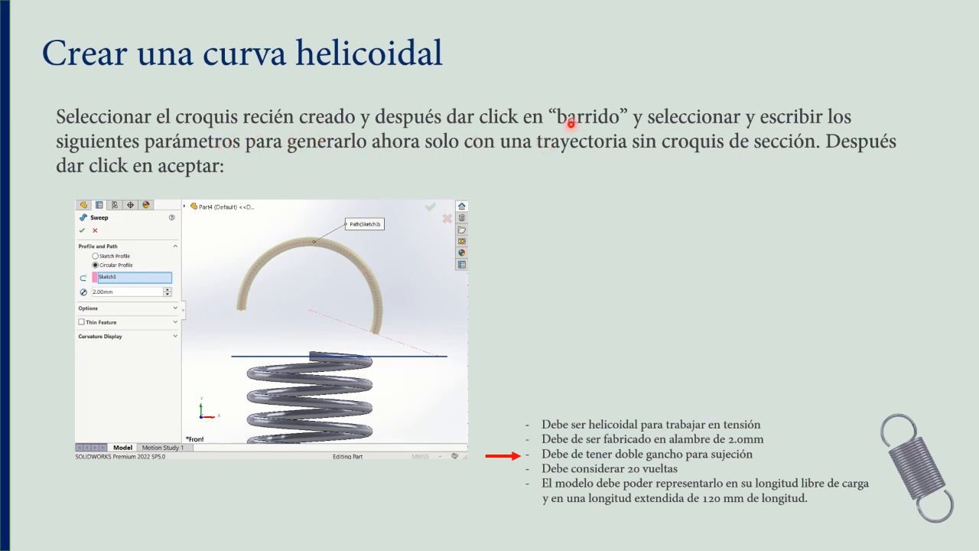
key(alt+Tab)
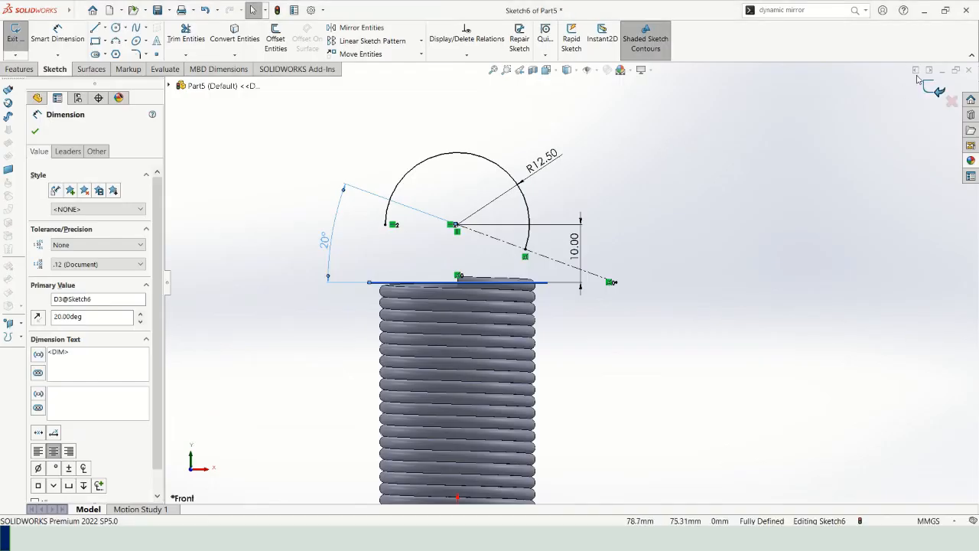
click(928, 89)
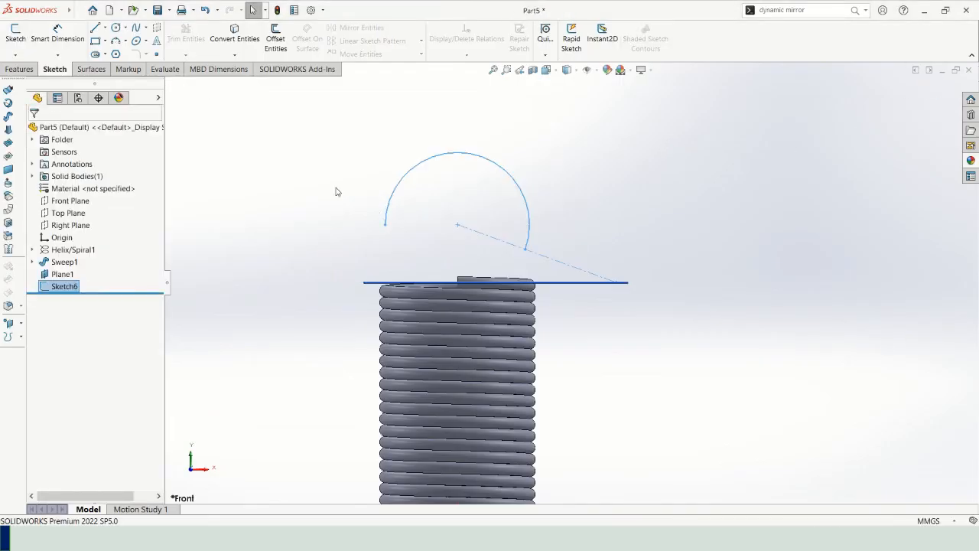
click(301, 167)
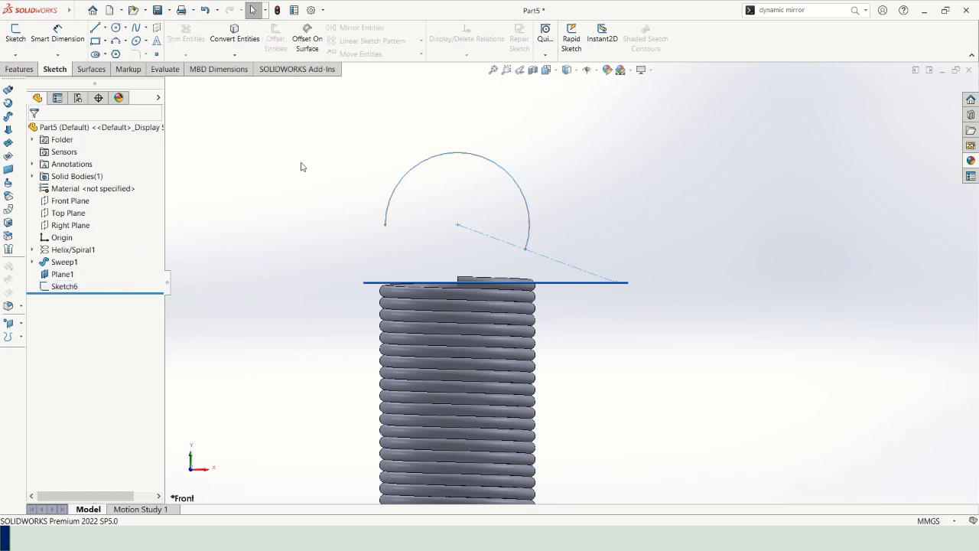
middle_drag(435, 202, 477, 195)
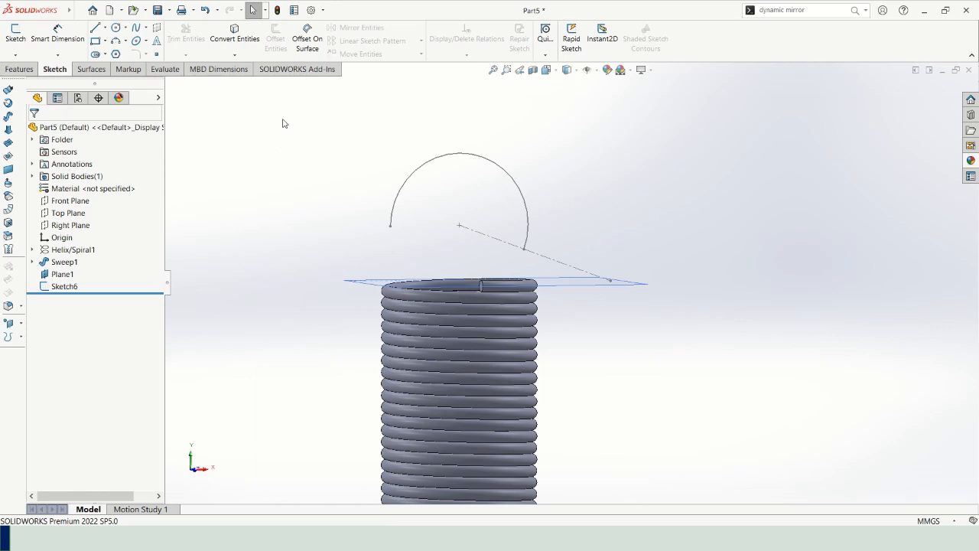
Step: Sweep a circular profile of 2 mm diameter along the hook's arc sketch
click(26, 71)
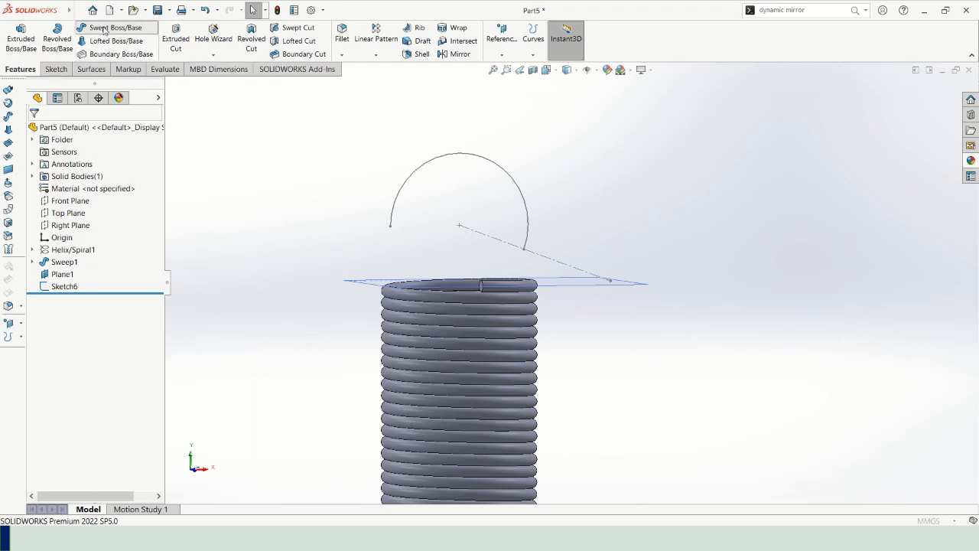
click(107, 28)
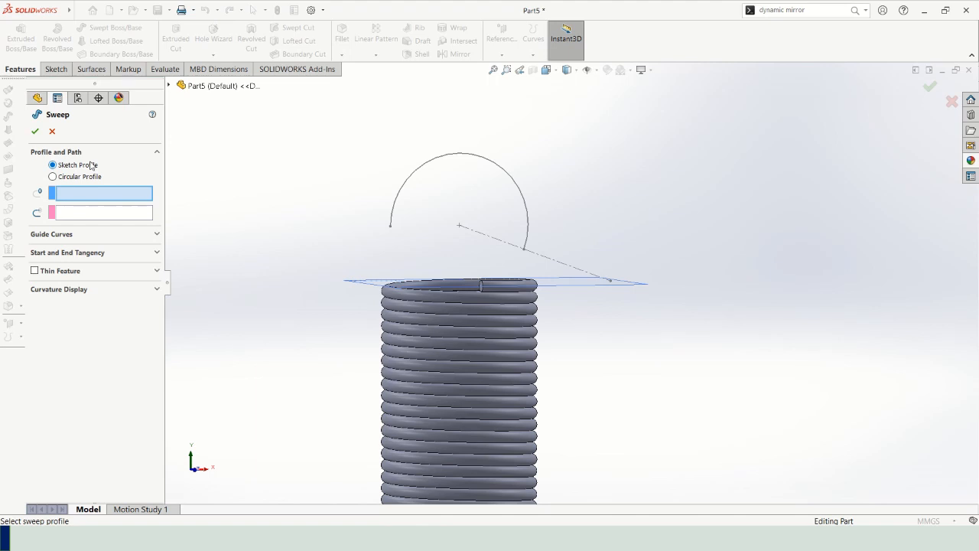
click(52, 177)
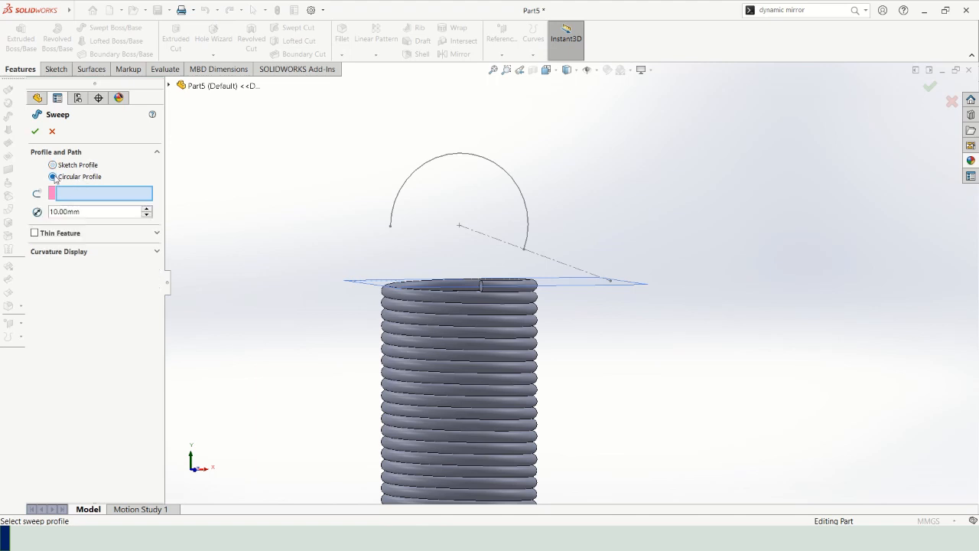
click(83, 211)
text(2)
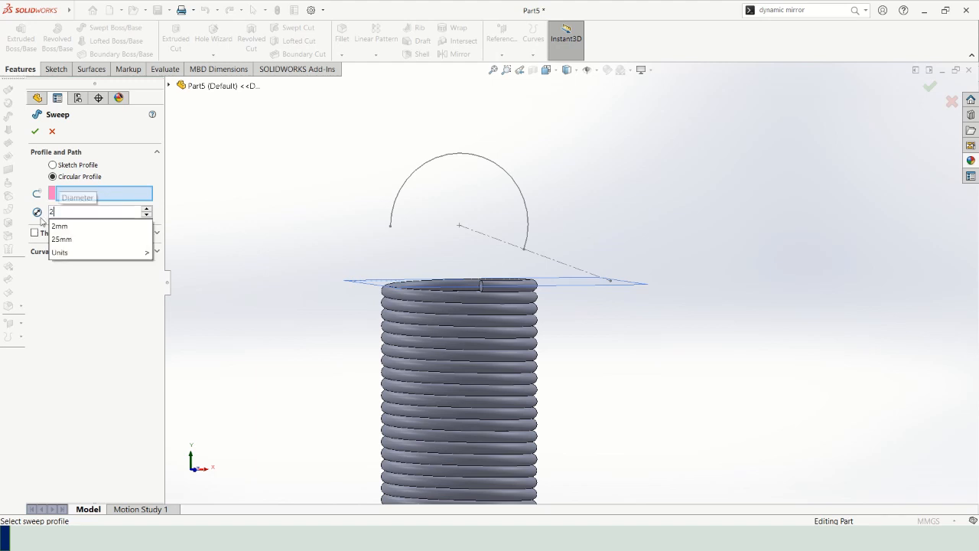
key(Return)
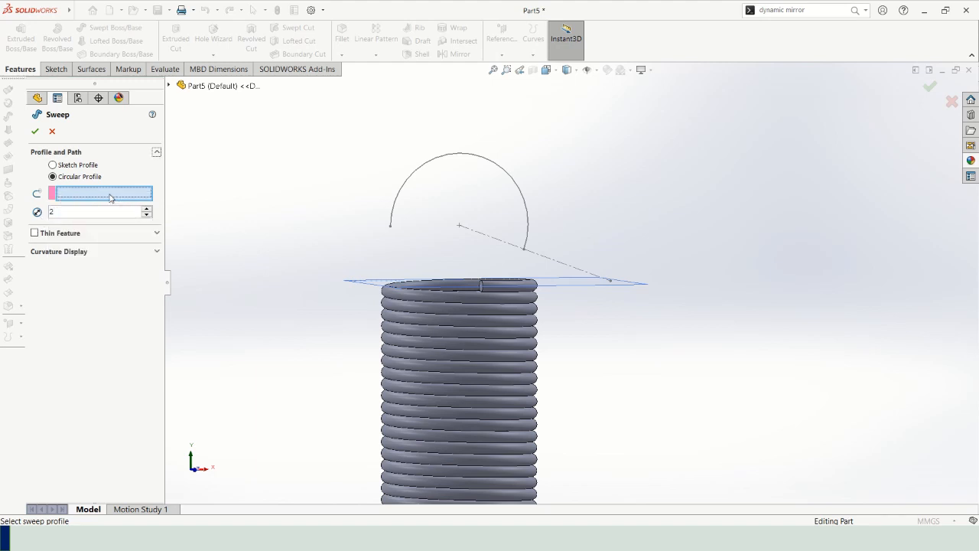
click(456, 155)
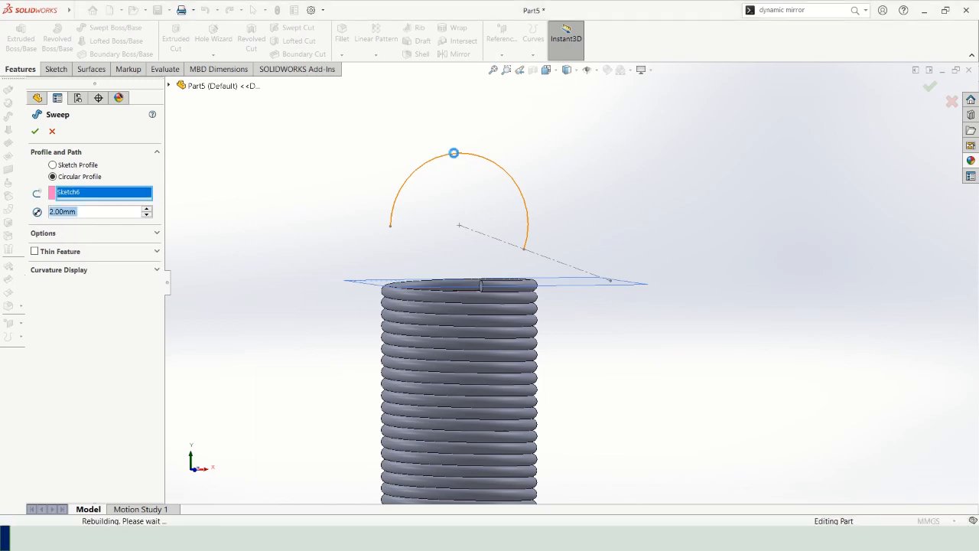
middle_drag(465, 175, 570, 222)
scroll(479, 193, up, 1)
scroll(477, 191, down, 4)
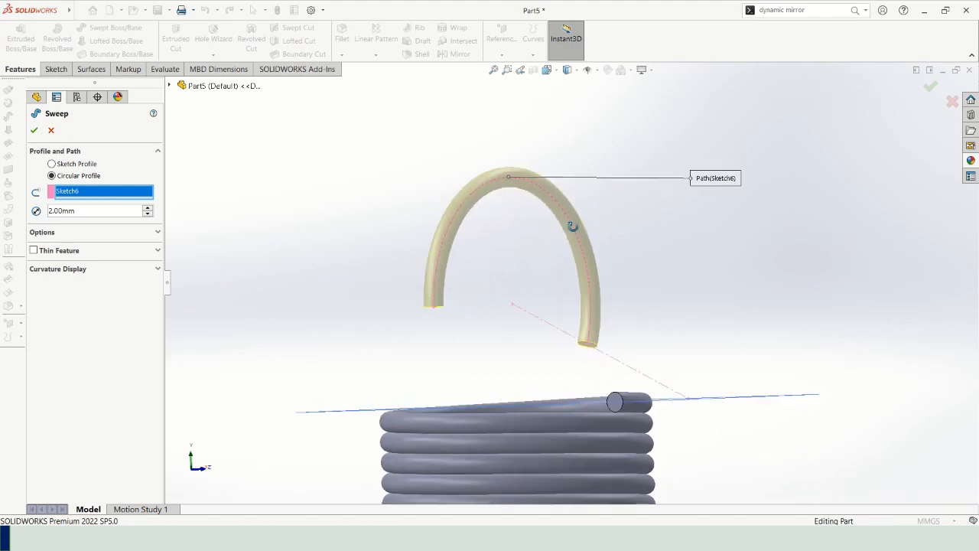
middle_drag(461, 262, 414, 256)
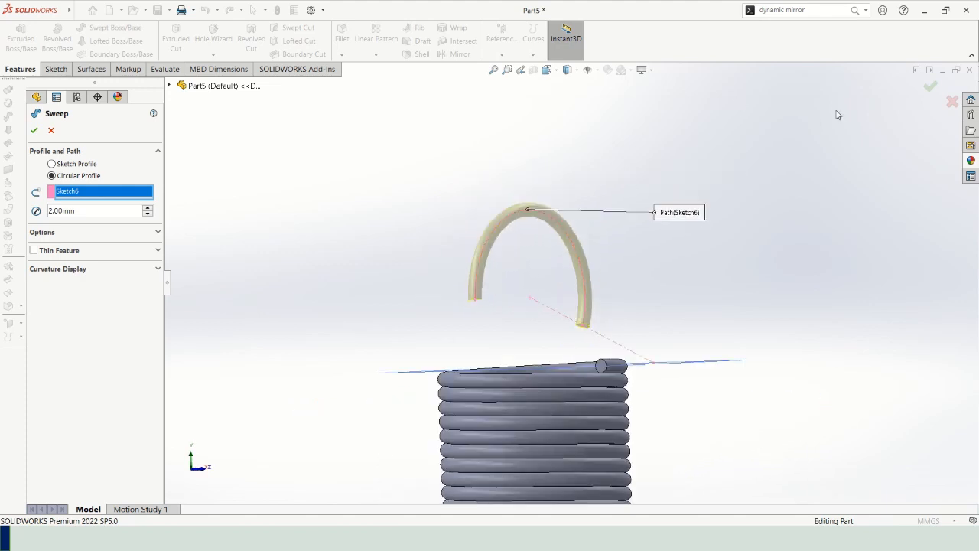
click(931, 86)
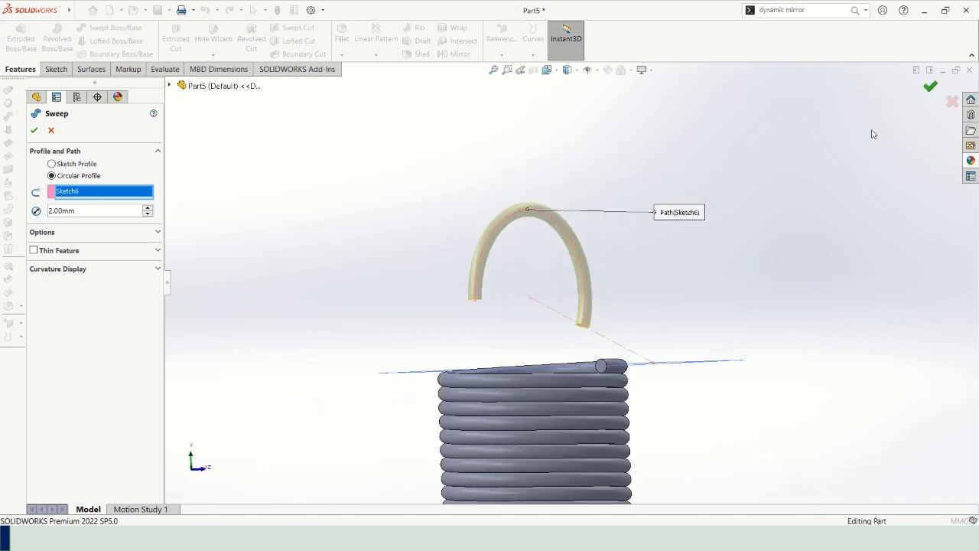
click(338, 215)
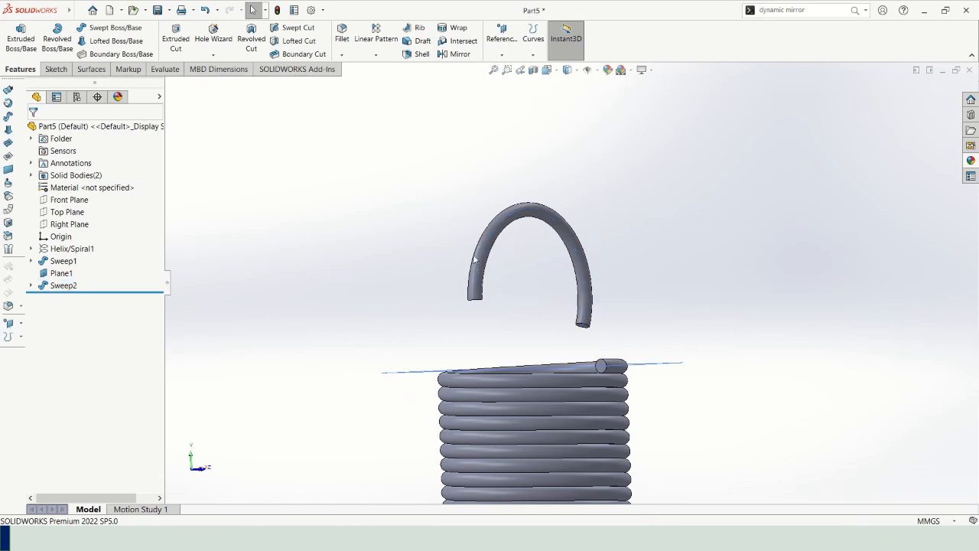
Step: Inspect the swept hook and read the tutorial slides on hiding the reference plane and checking the solid segment
scroll(516, 284, up, 3)
mouse_move(515, 284)
middle_down()
mouse_move(426, 283)
mouse_move(427, 328)
mouse_move(452, 253)
mouse_move(469, 293)
mouse_move(450, 303)
mouse_move(451, 284)
middle_up()
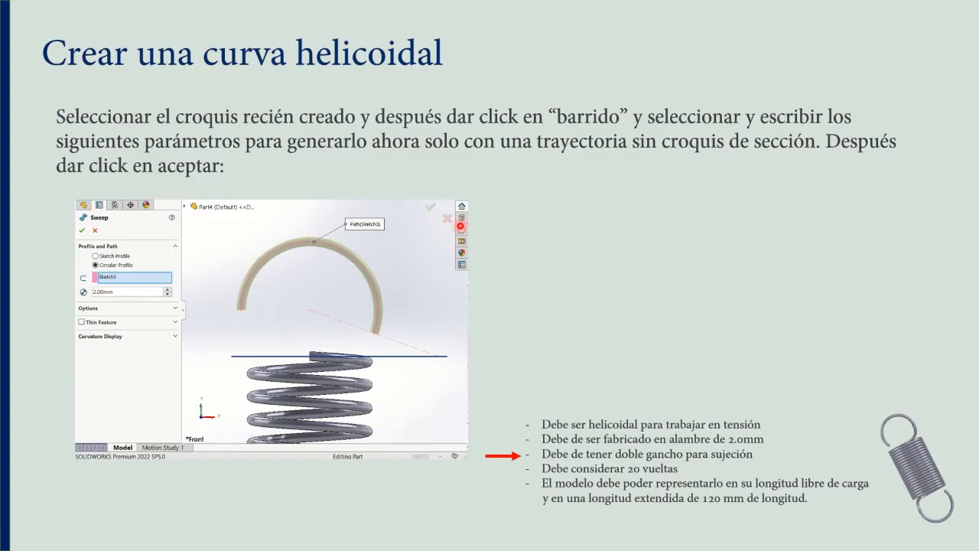
key(Right)
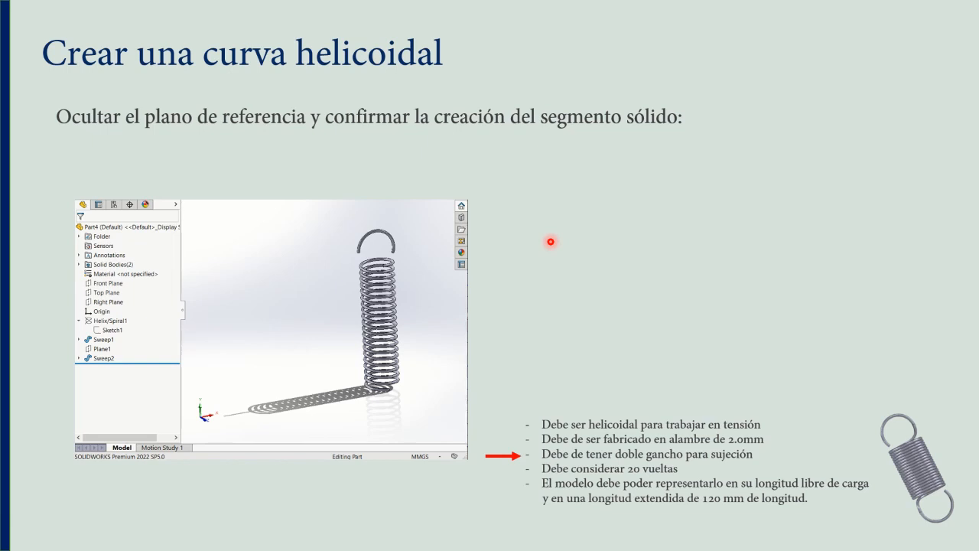
click(550, 241)
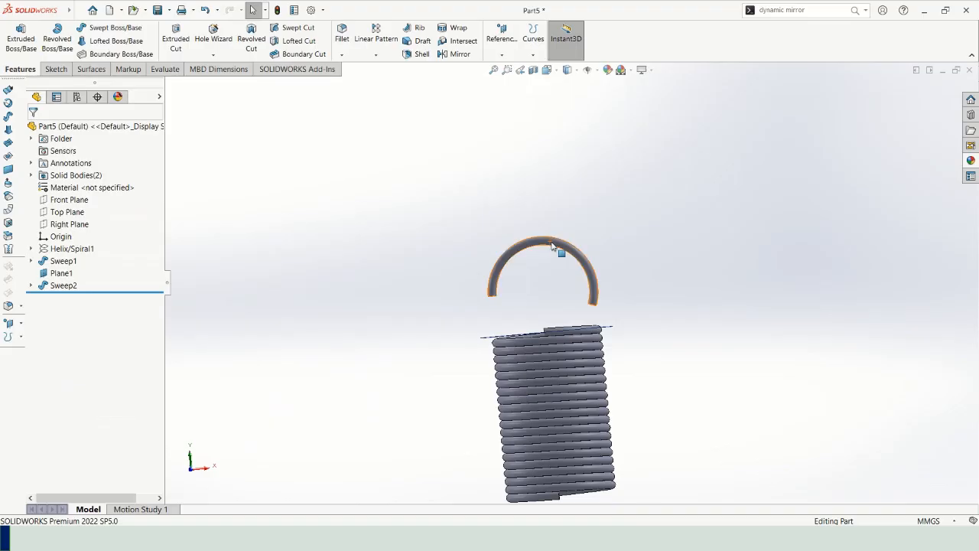
Step: Start a loft using the circular edge at the hook's upper free end and the coil's top end edge as profiles
click(106, 42)
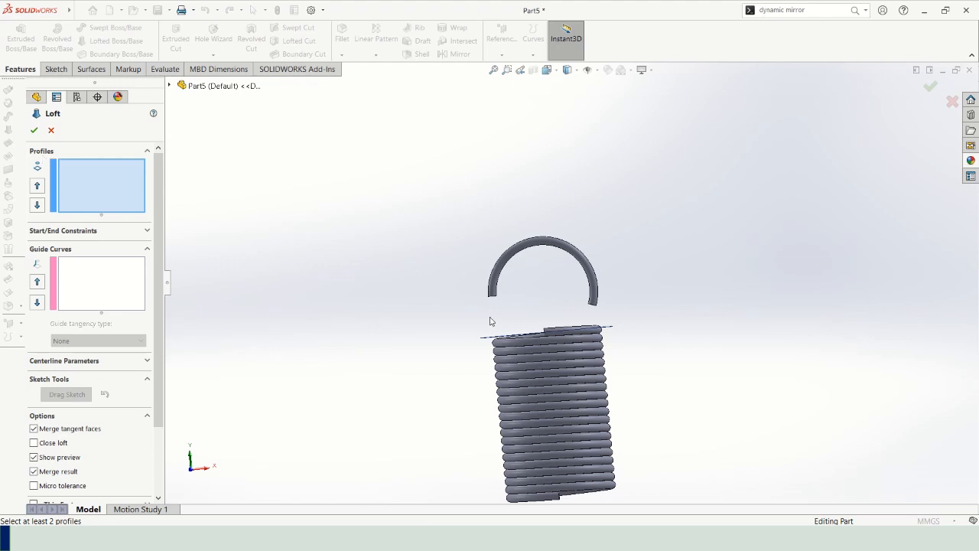
scroll(527, 283, down, 5)
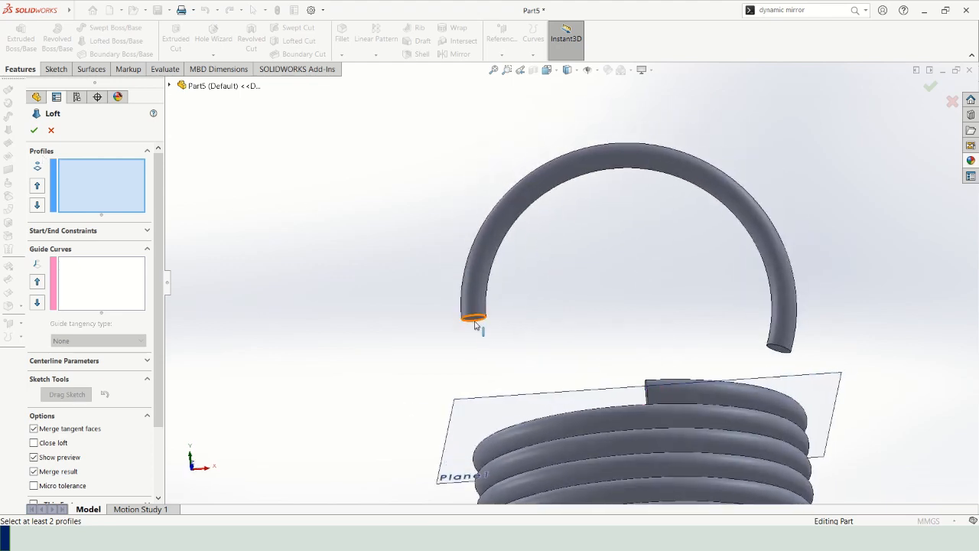
click(482, 318)
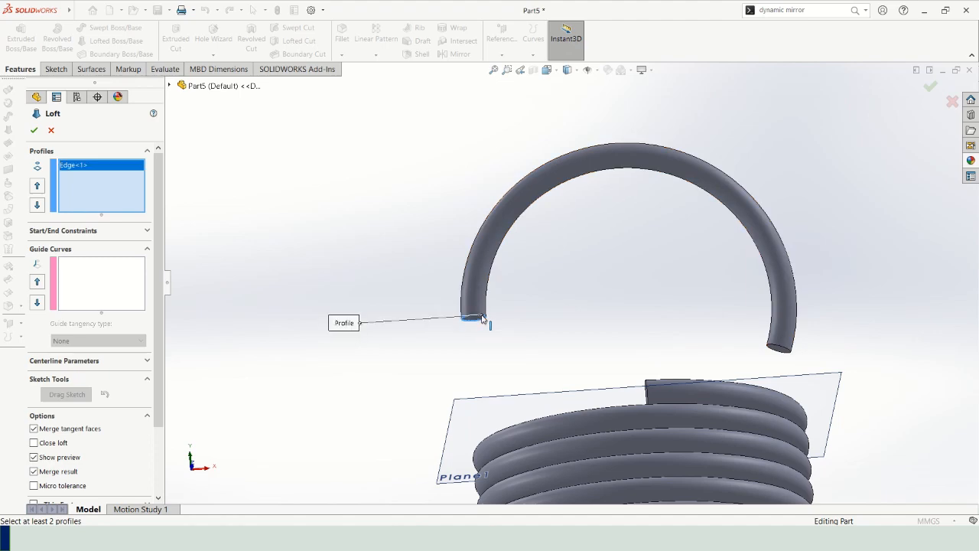
scroll(396, 278, up, 3)
middle_drag(592, 350, 659, 366)
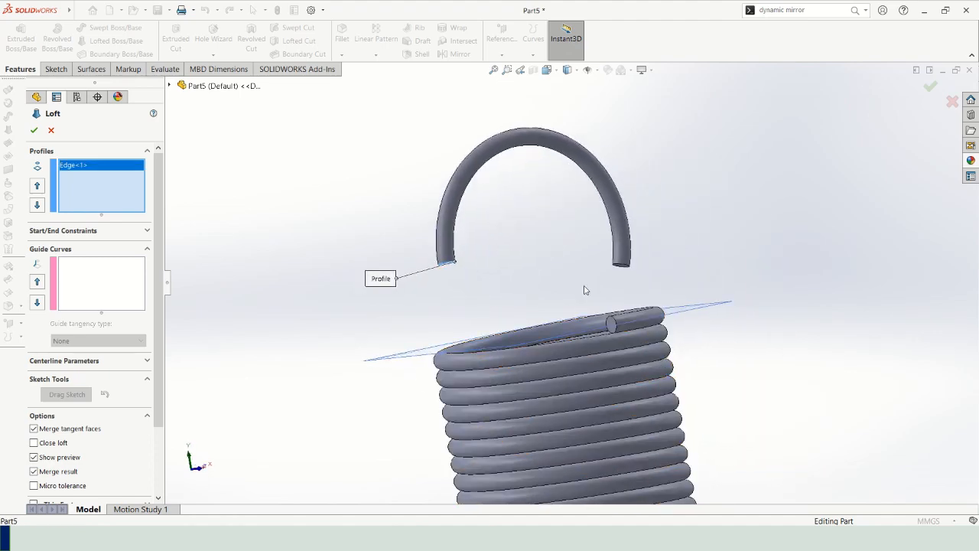
click(617, 322)
scroll(574, 304, up, 2)
scroll(618, 314, down, 3)
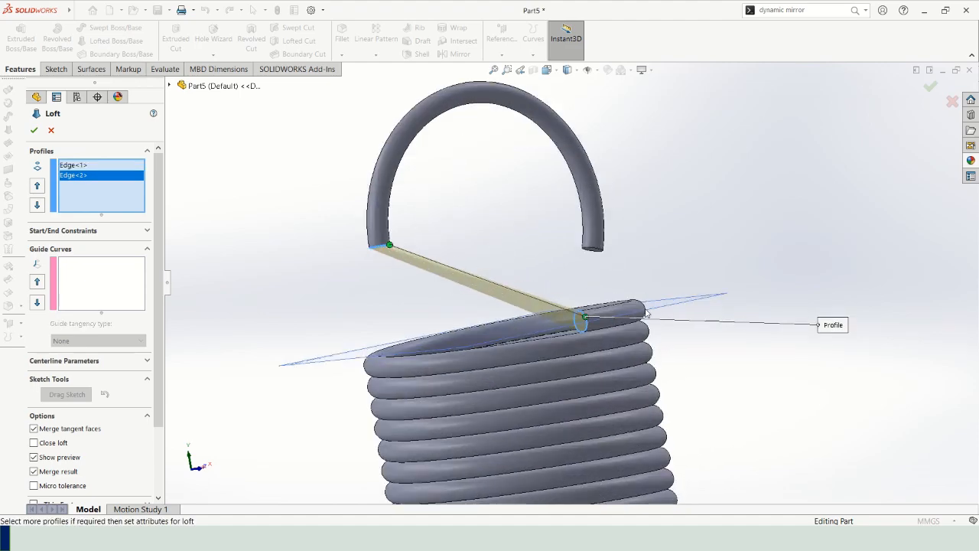
middle_drag(407, 281, 360, 312)
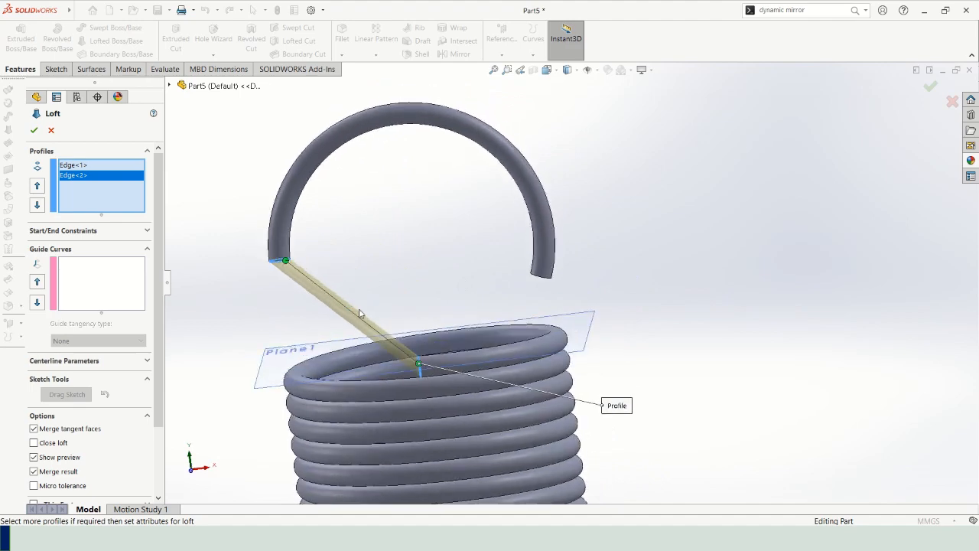
scroll(352, 256, up, 3)
scroll(490, 367, down, 1)
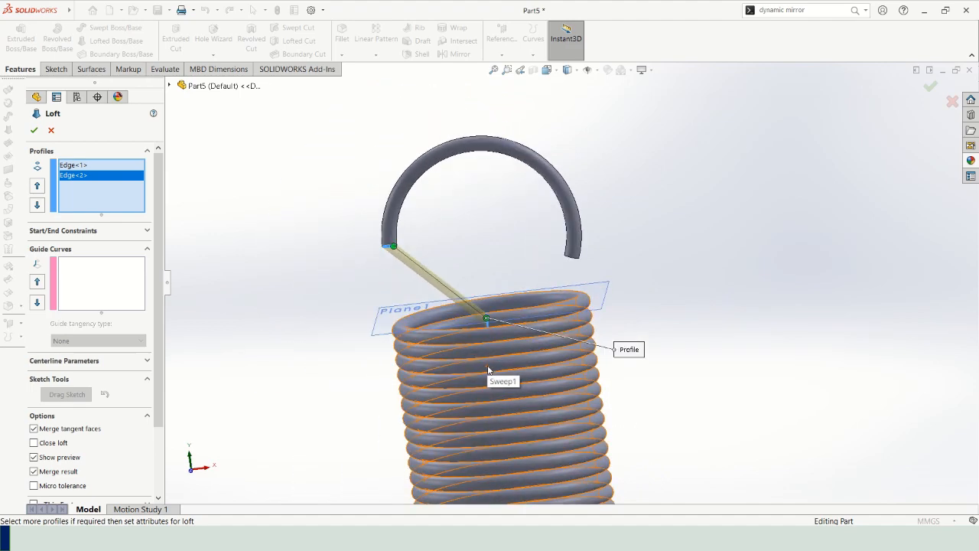
scroll(501, 317, down, 3)
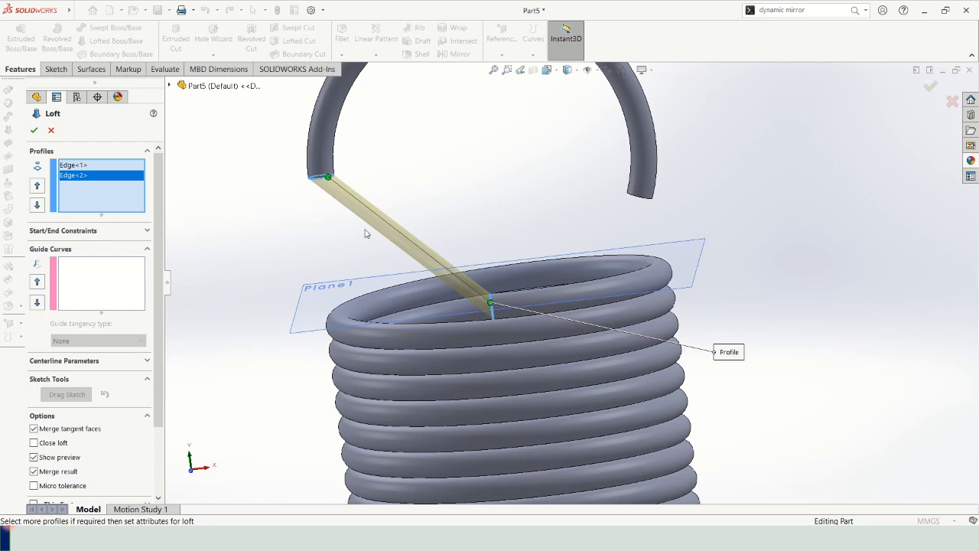
Step: Reposition the loft connector point around the coil-end profile to align it with the hook end
middle_drag(386, 230, 420, 219)
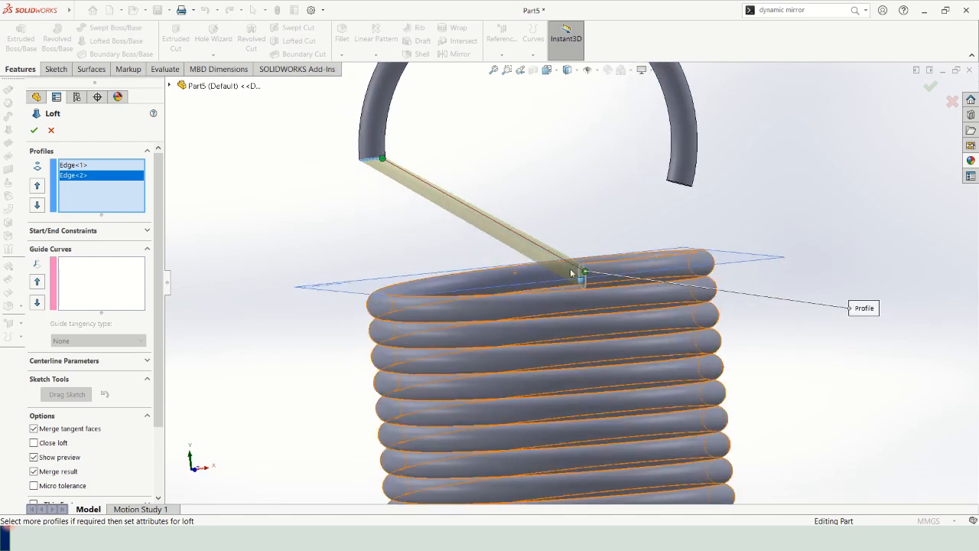
drag(583, 272, 586, 283)
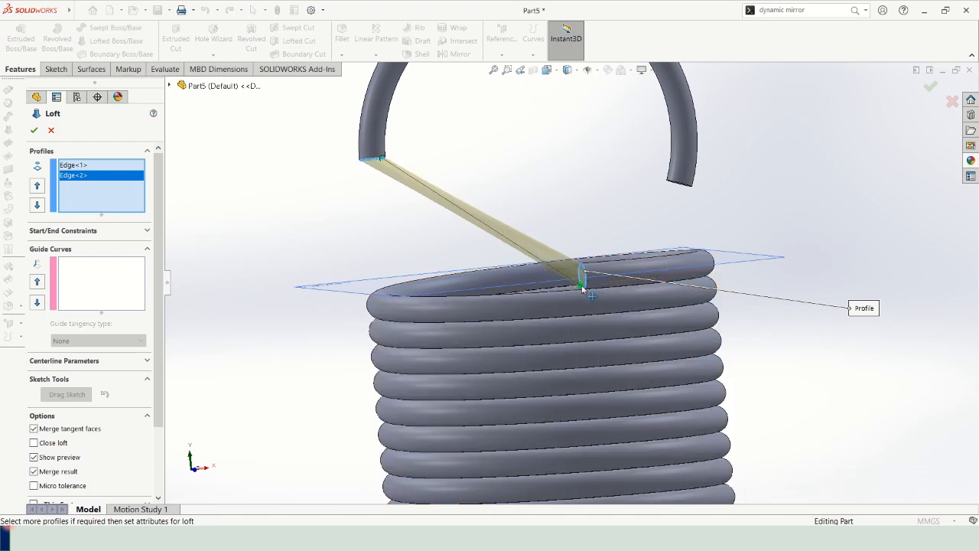
drag(584, 284, 581, 287)
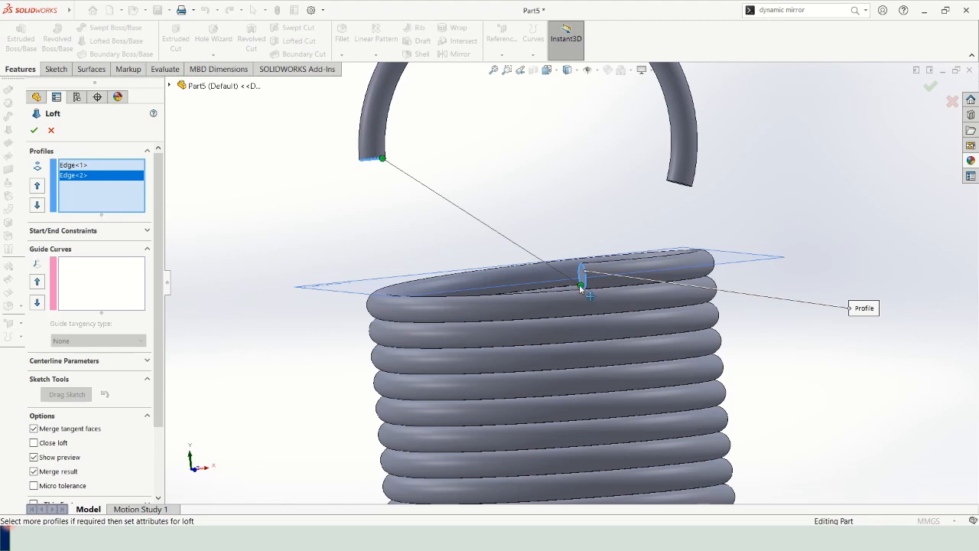
drag(580, 285, 584, 287)
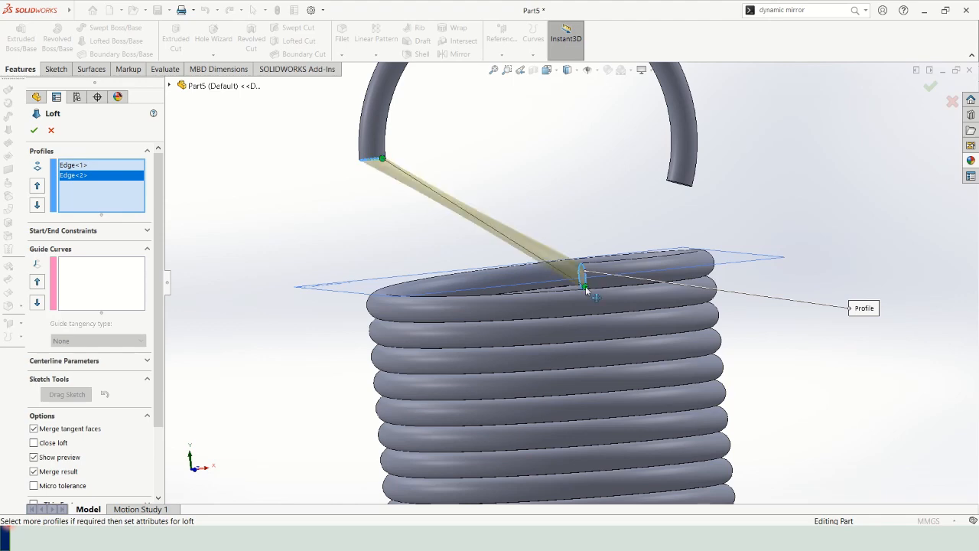
middle_drag(553, 268, 495, 269)
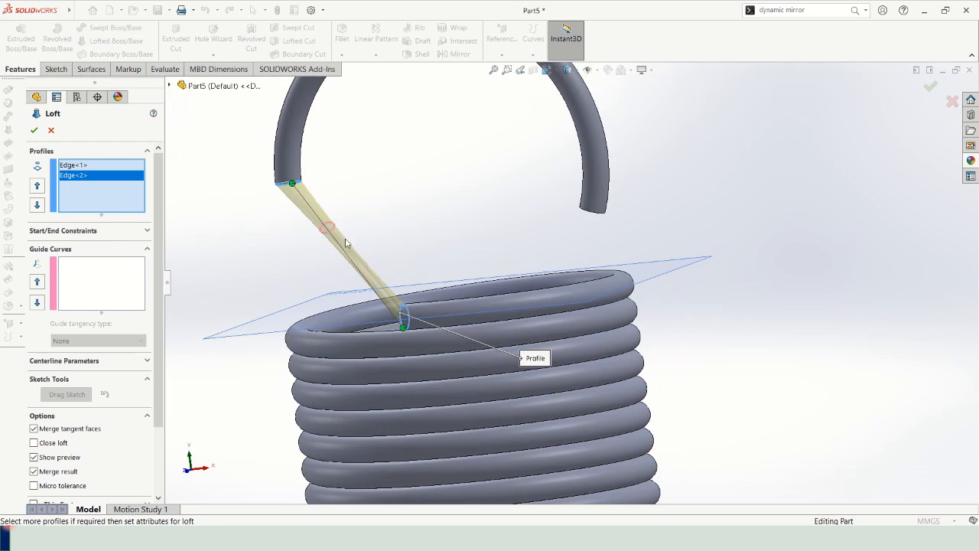
middle_drag(438, 257, 563, 285)
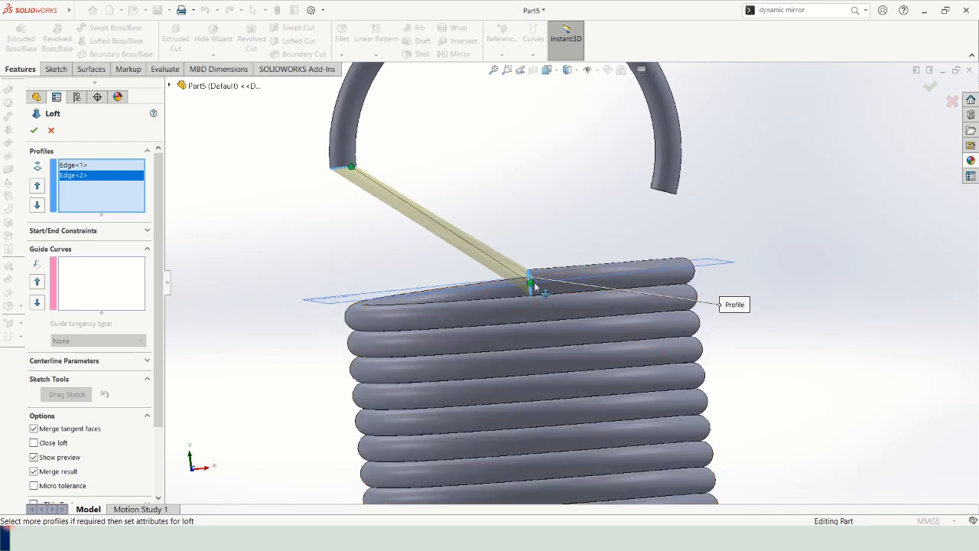
Step: Shift the loft connector point around the hook-end profile to straighten the transition without twist
scroll(350, 172, down, 3)
middle_drag(350, 172, 385, 145)
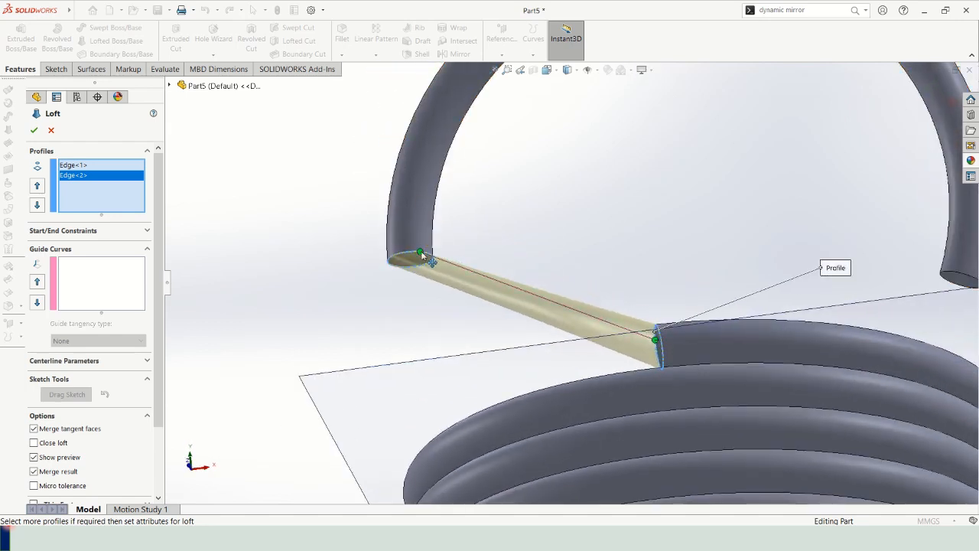
drag(420, 253, 407, 252)
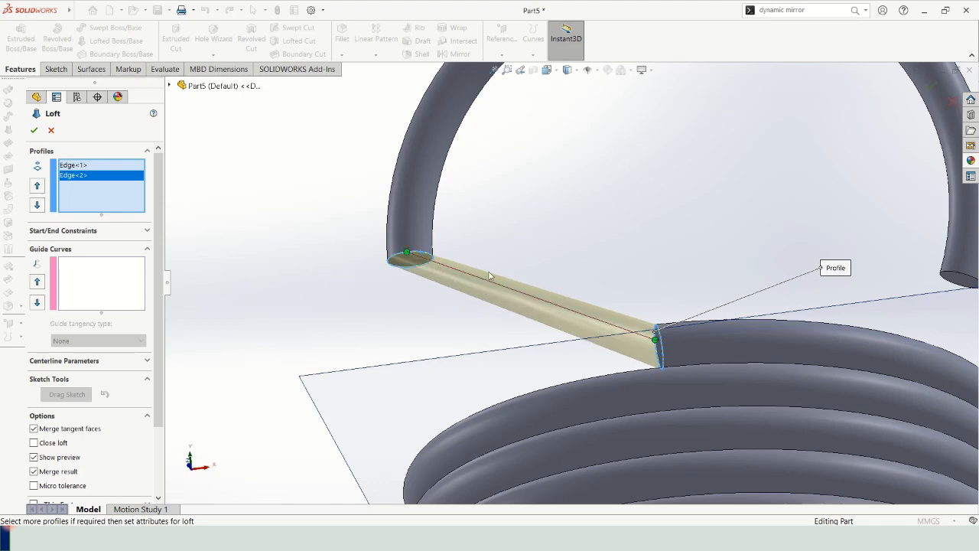
middle_drag(490, 276, 539, 361)
scroll(490, 283, up, 3)
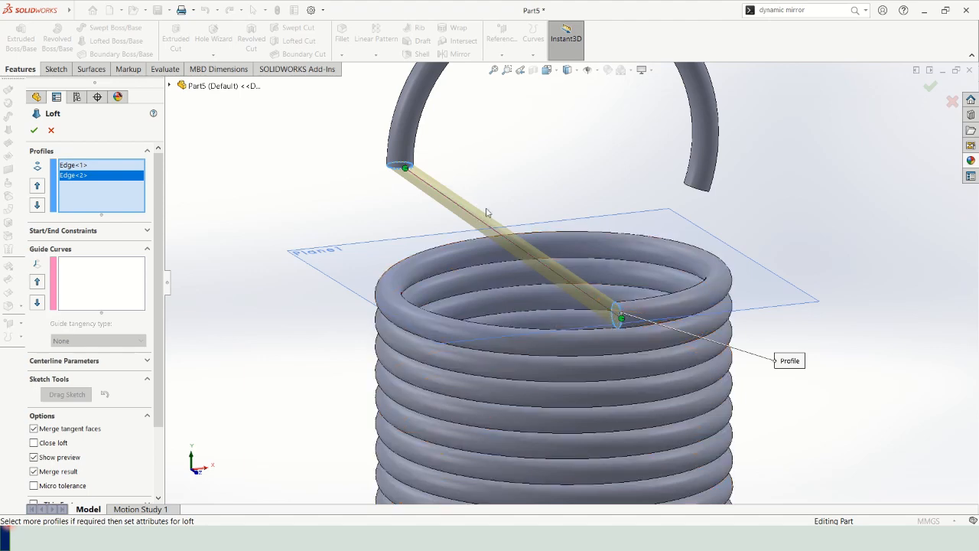
middle_drag(486, 213, 420, 217)
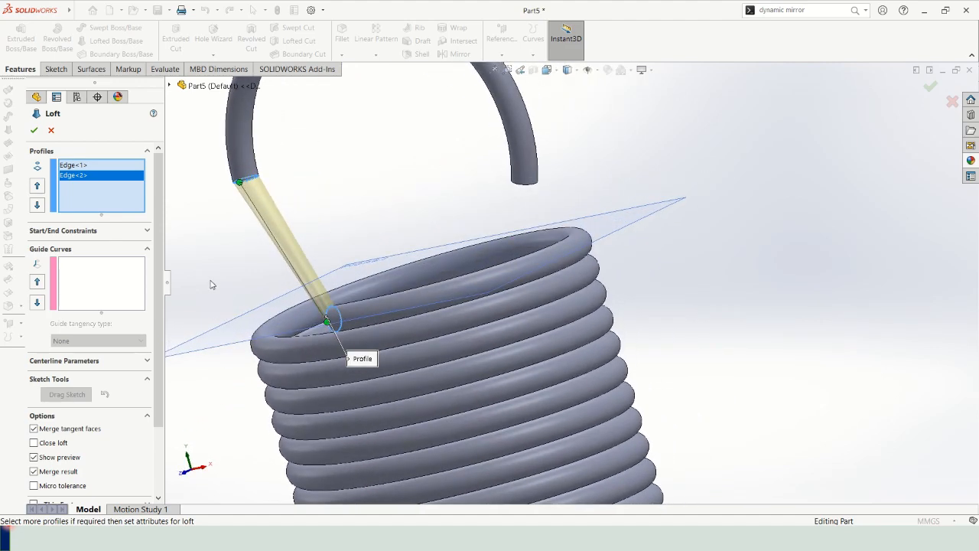
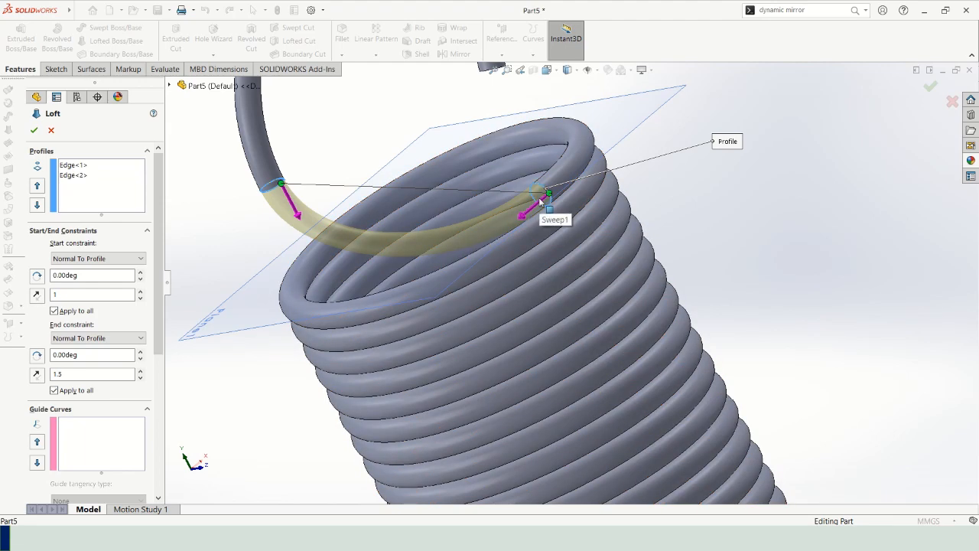
Step: Compare the curved loft preview with the tutorial slide on the Normal To Profile start and end constraints
mouse_move(373, 285)
middle_down()
mouse_move(378, 212)
mouse_move(352, 255)
mouse_move(367, 287)
middle_up()
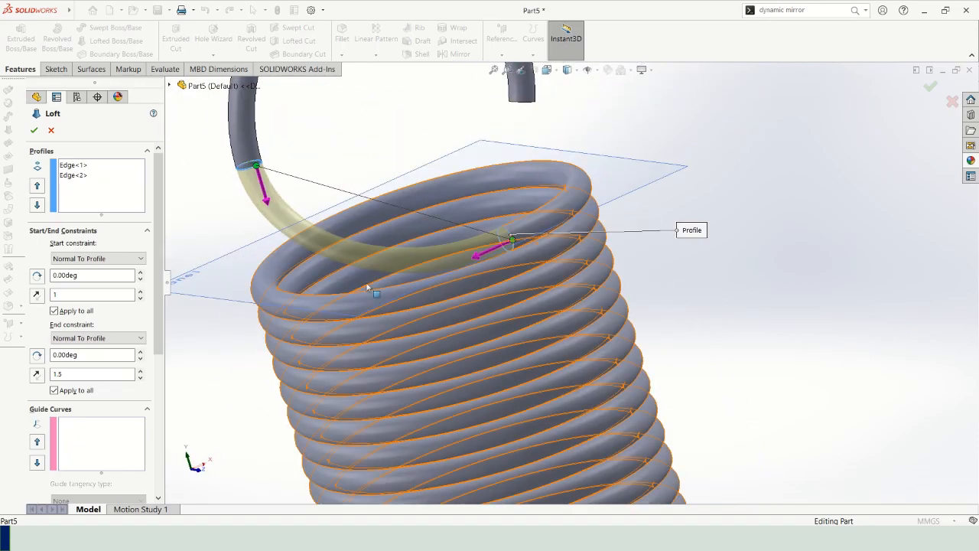
scroll(377, 318, up, 3)
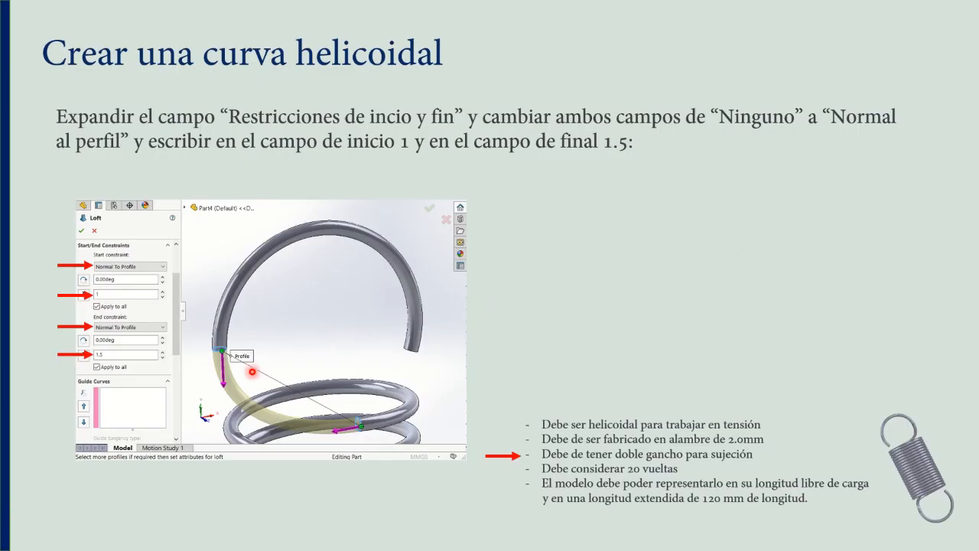
key(Right)
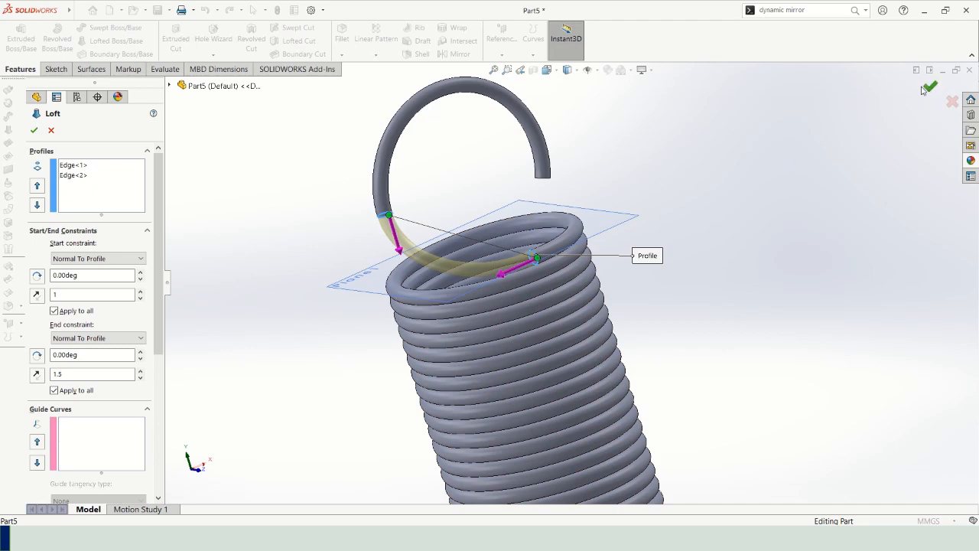
Step: Complete the loft joining the hook to the coil's top end and hide the reference plane above the coil
click(930, 87)
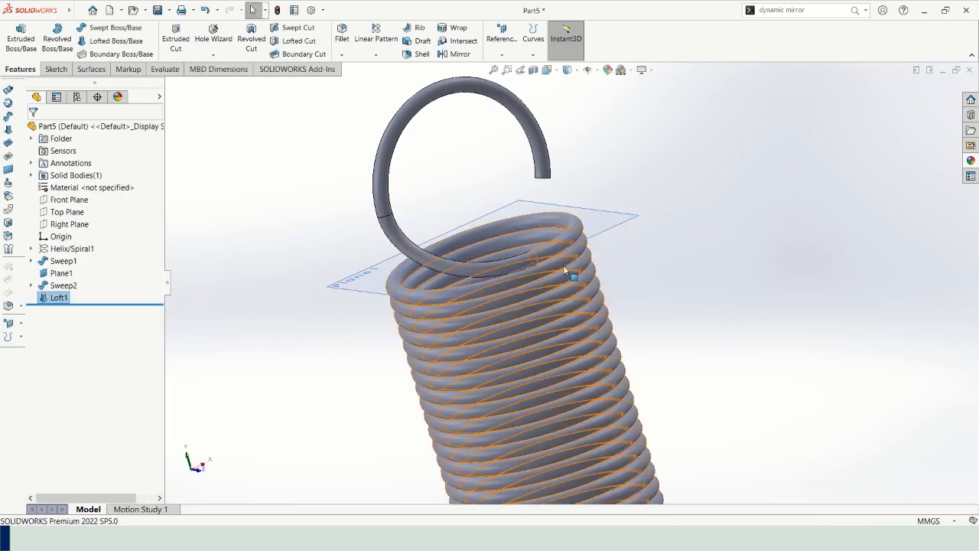
middle_drag(566, 268, 439, 213)
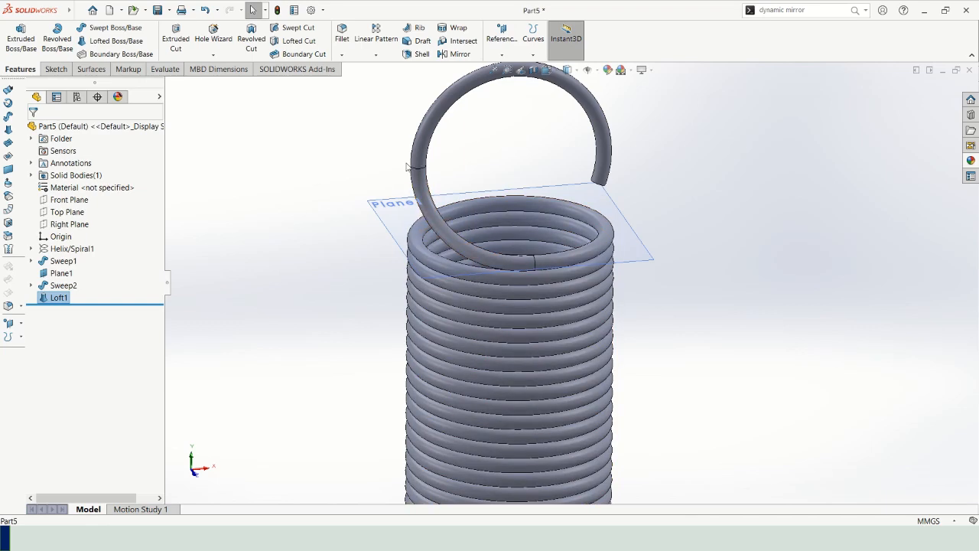
click(370, 241)
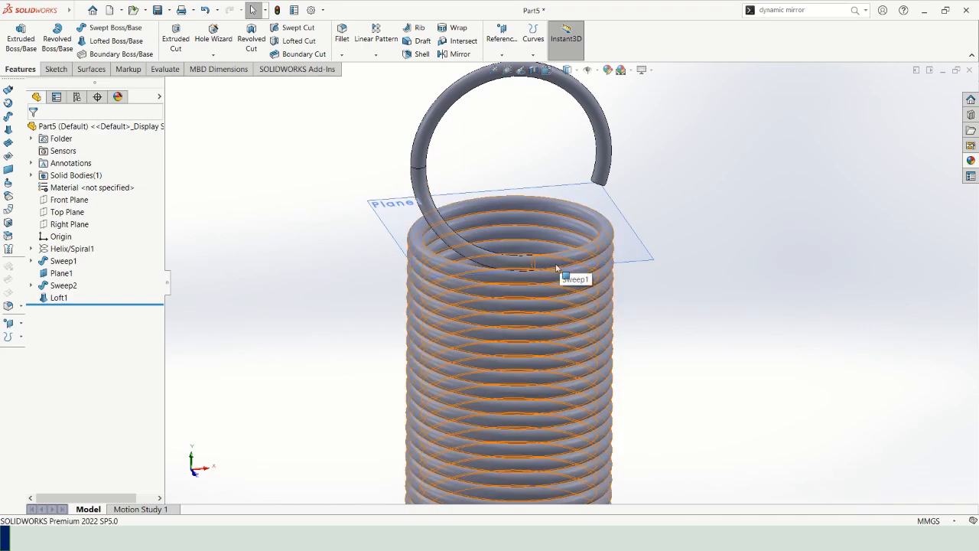
middle_drag(542, 237, 525, 175)
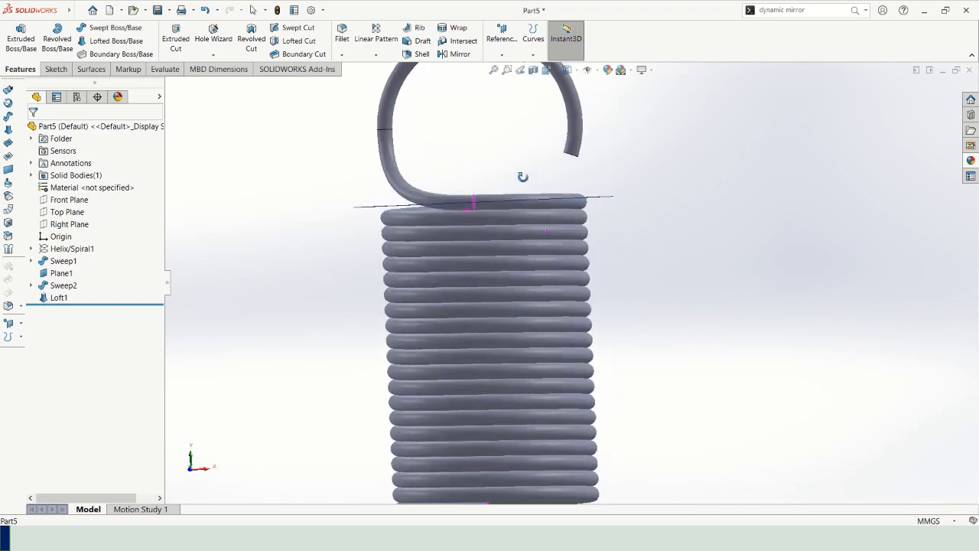
scroll(491, 264, up, 5)
mouse_move(534, 287)
middle_down()
mouse_move(537, 306)
mouse_move(535, 298)
middle_up()
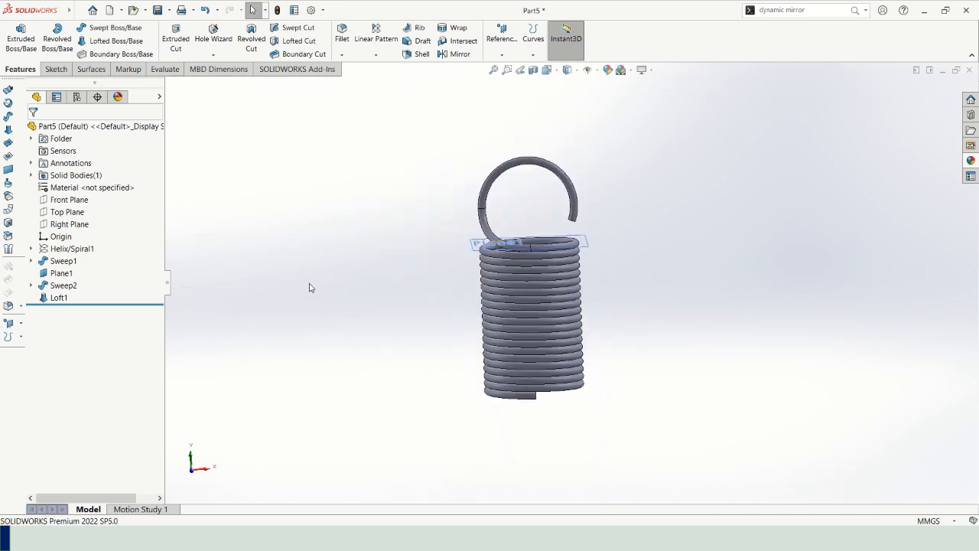
click(66, 274)
click(91, 262)
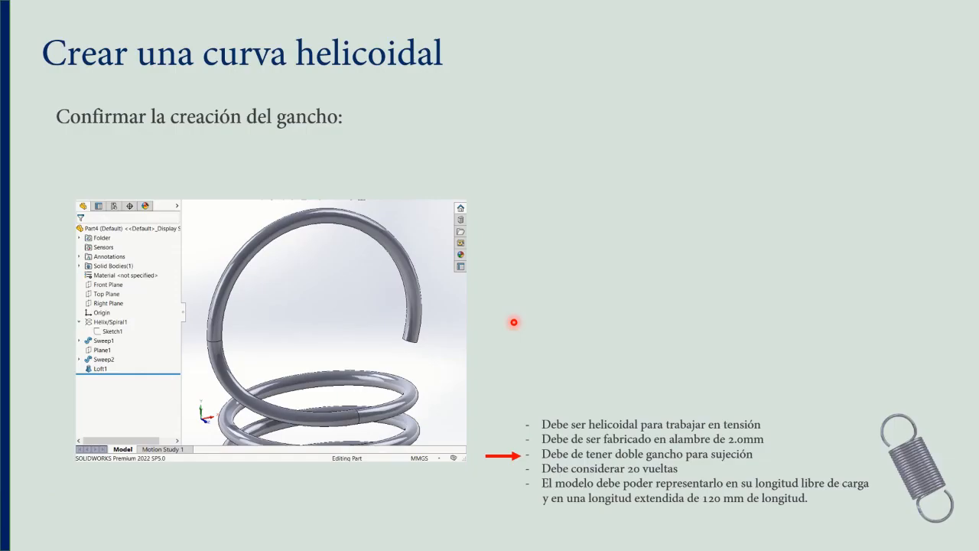
Step: Read the tutorial slide about returning the pitch to 2.05 and switch back to SOLIDWORKS
key(Right)
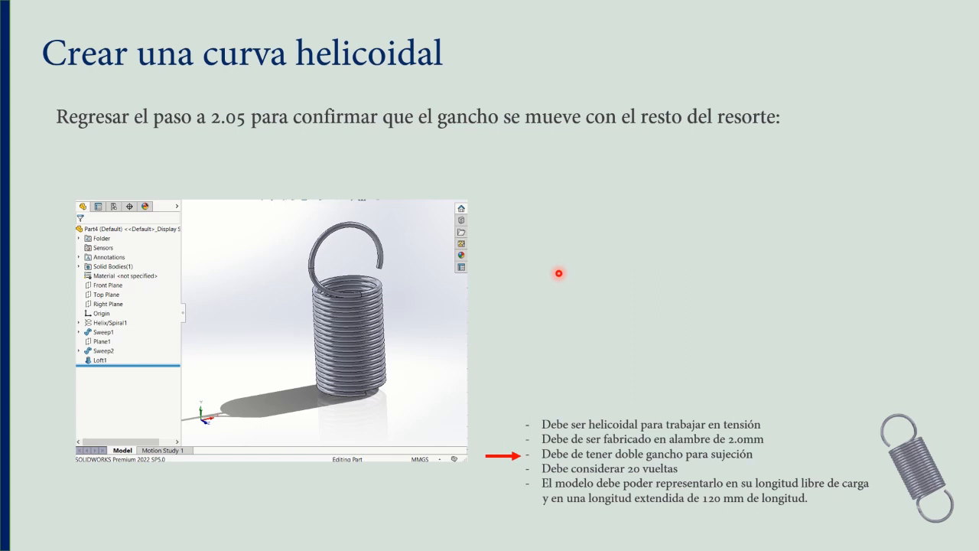
key(alt+Tab)
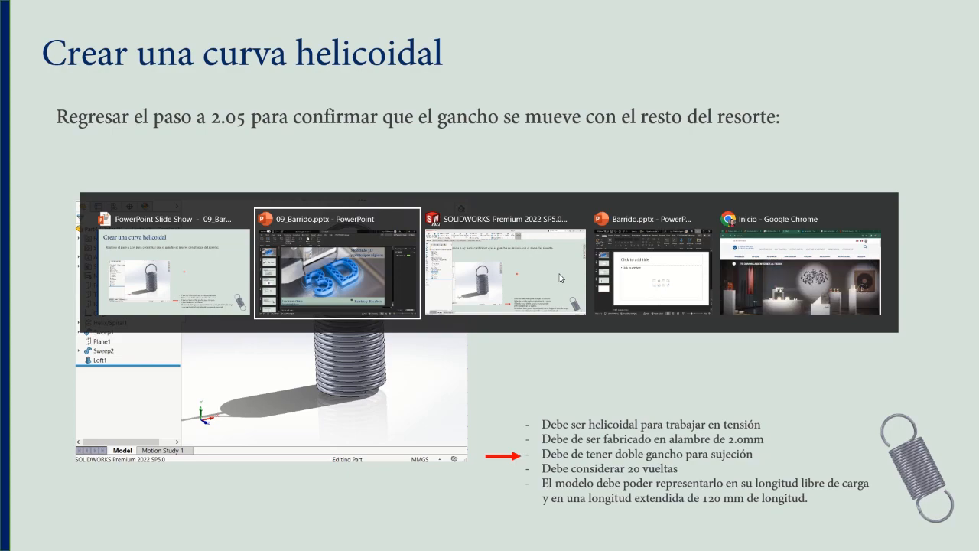
click(558, 277)
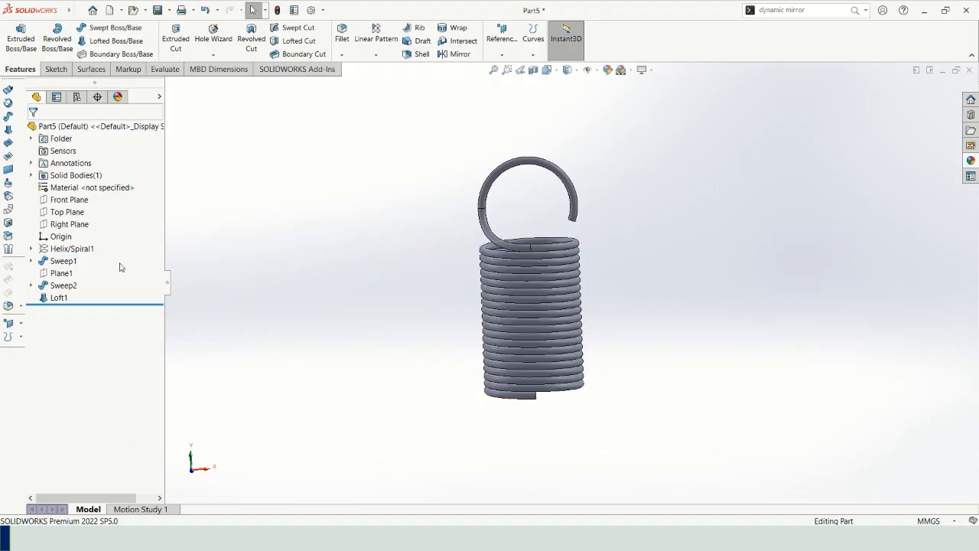
Step: Set the coil helix's pitch to 5 mm and check how the hook follows the stretched spring
click(72, 249)
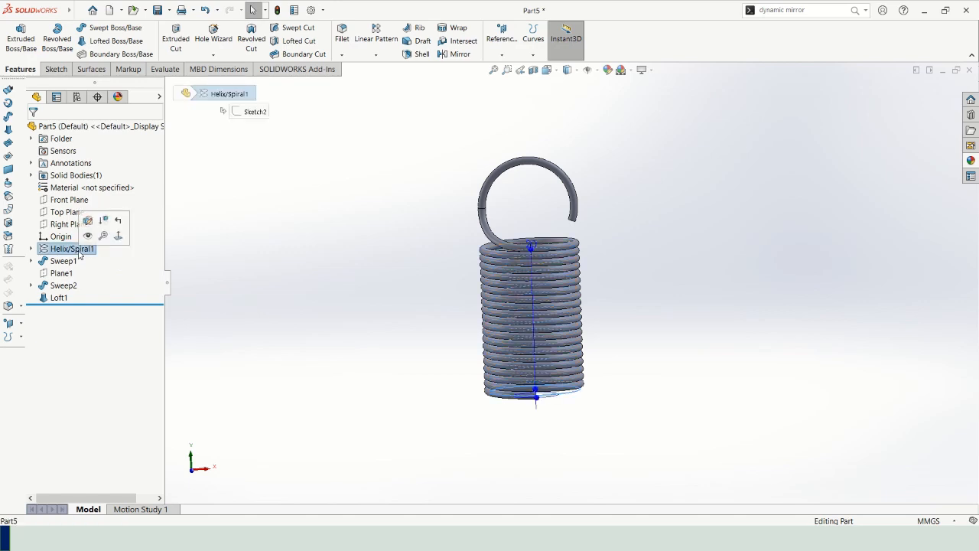
click(88, 223)
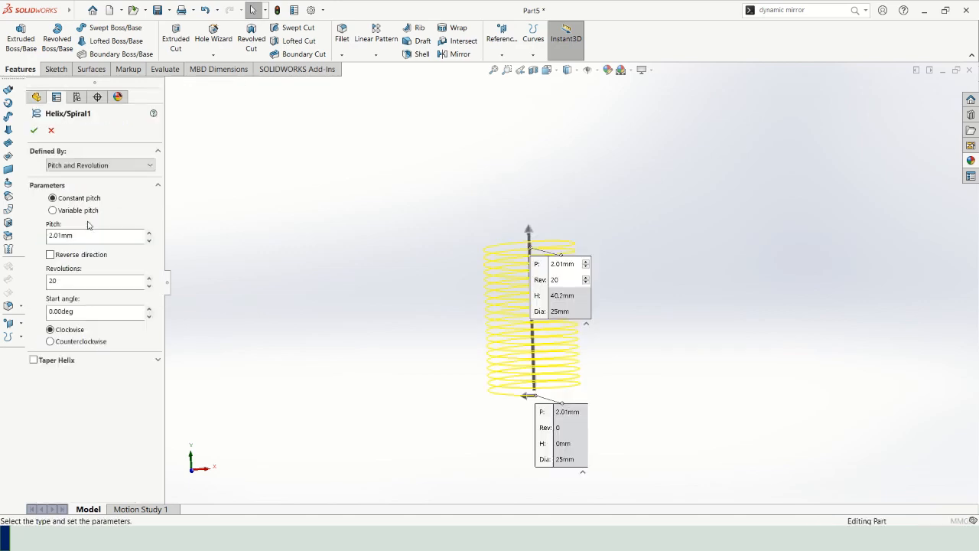
drag(85, 233, 37, 234)
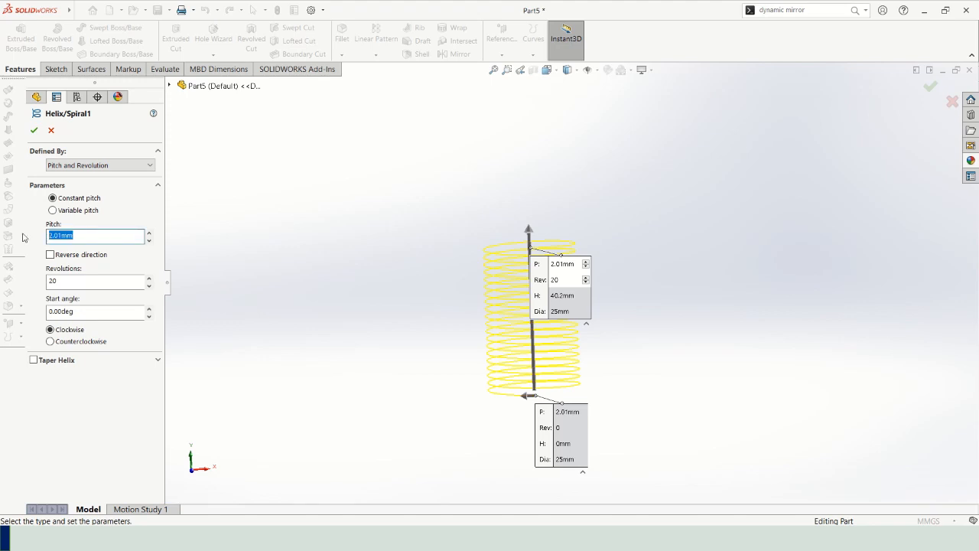
text(5)
key(Return)
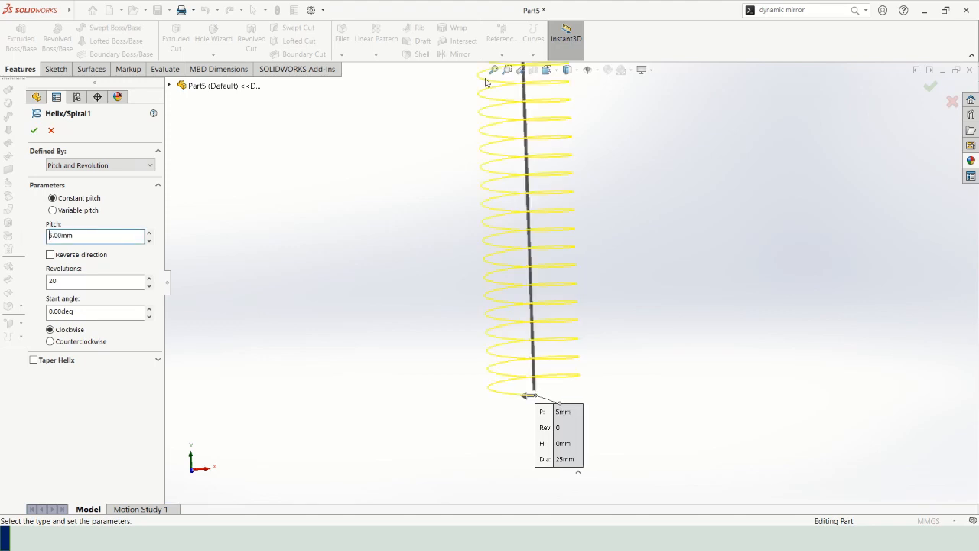
click(930, 85)
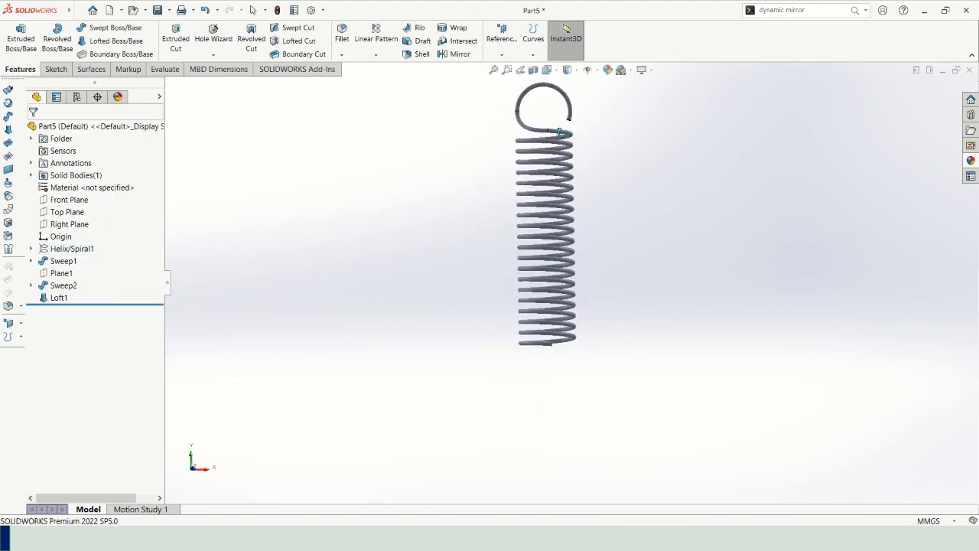
scroll(537, 168, down, 5)
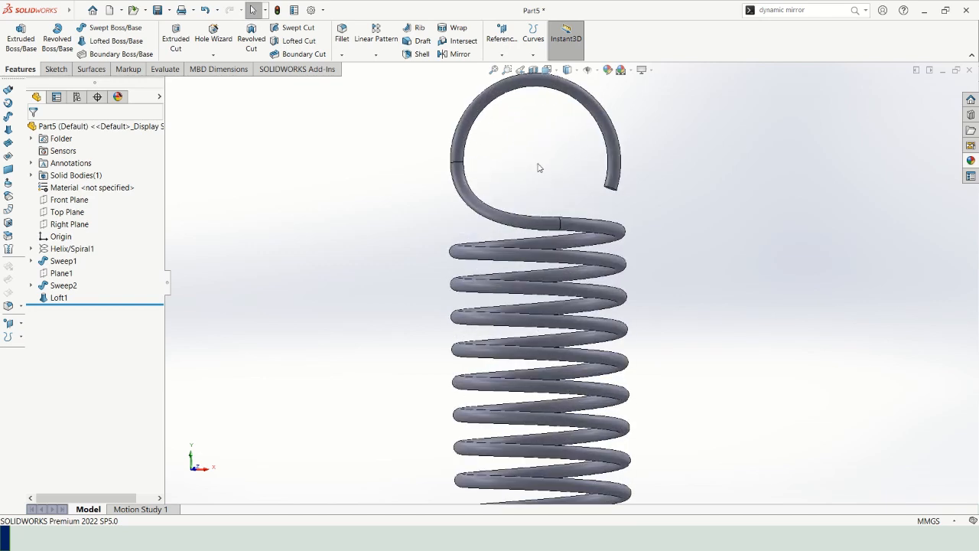
scroll(517, 222, up, 5)
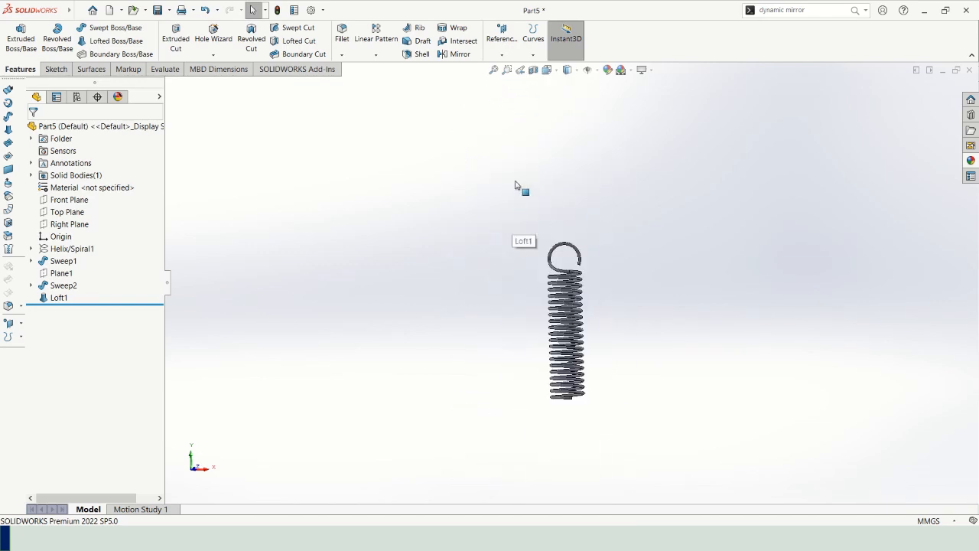
scroll(585, 305, down, 2)
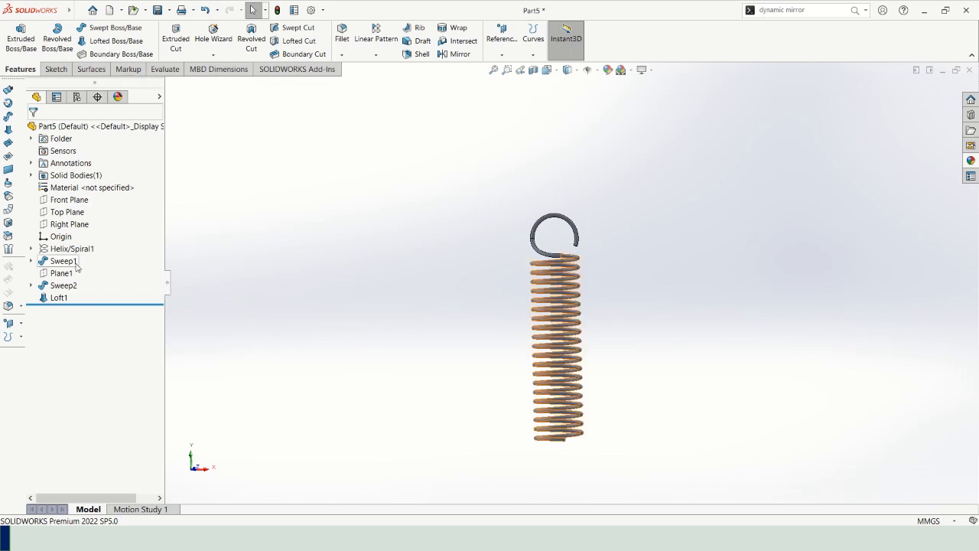
scroll(415, 207, up, 4)
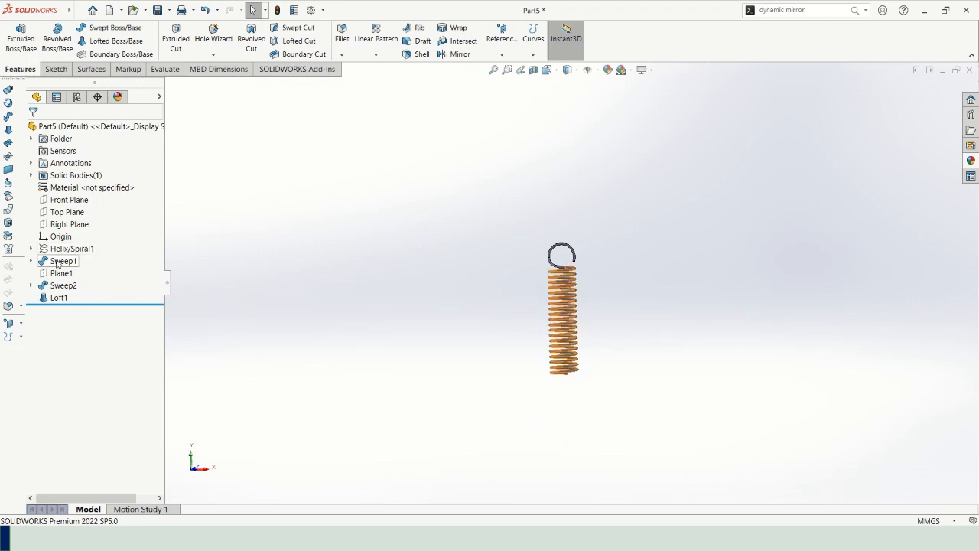
Step: Set the coil helix's pitch to 2.05 mm and inspect the gap between hook and coil
click(57, 261)
click(61, 249)
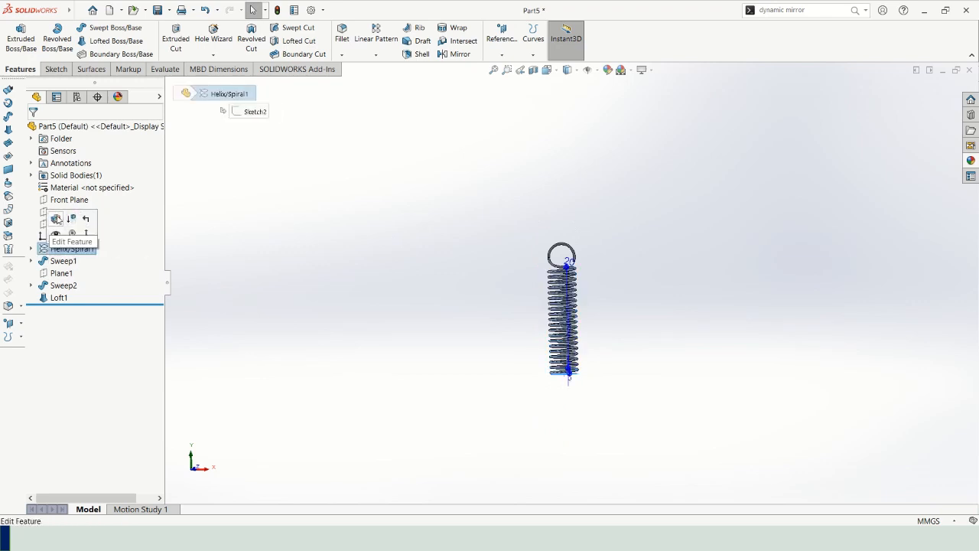
click(56, 219)
double_click(90, 235)
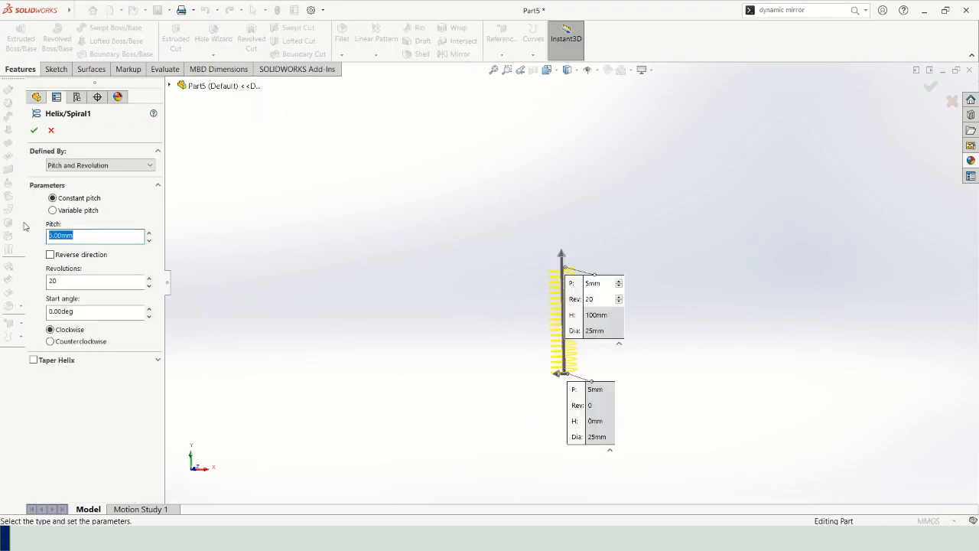
text(2.05)
key(Return)
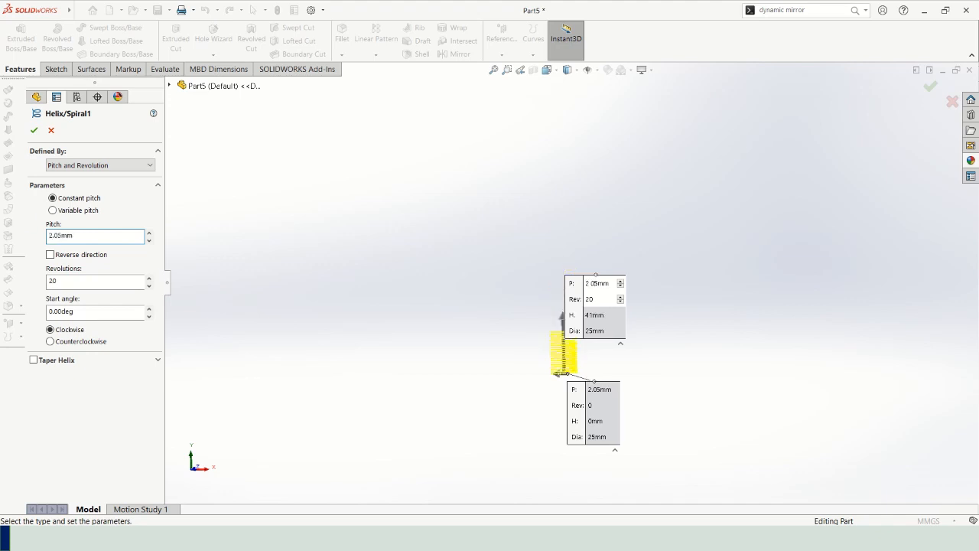
click(931, 90)
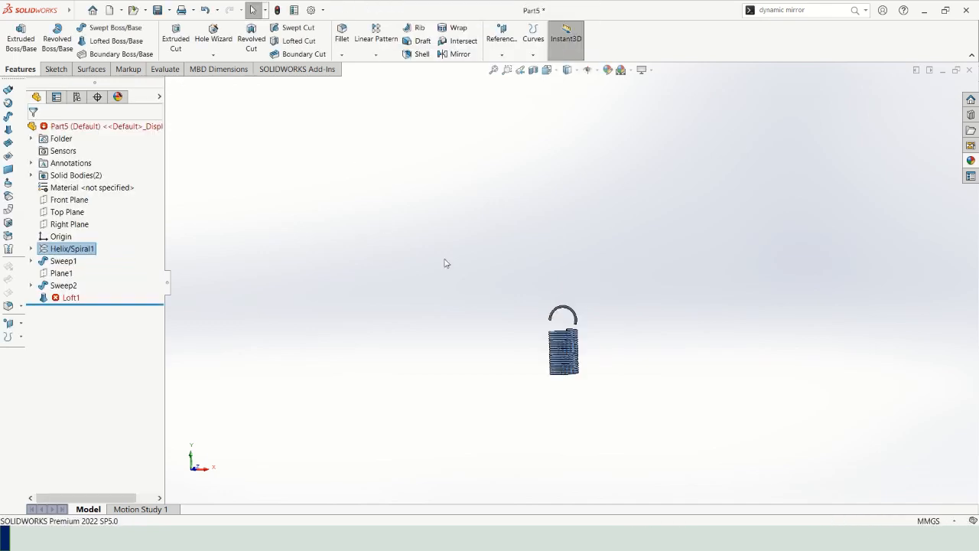
scroll(611, 340, down, 5)
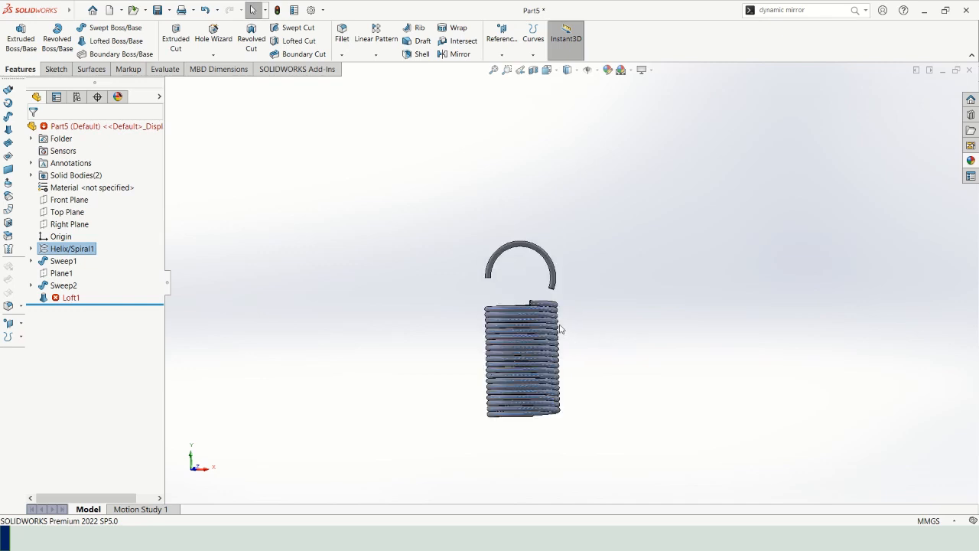
middle_drag(523, 306, 547, 335)
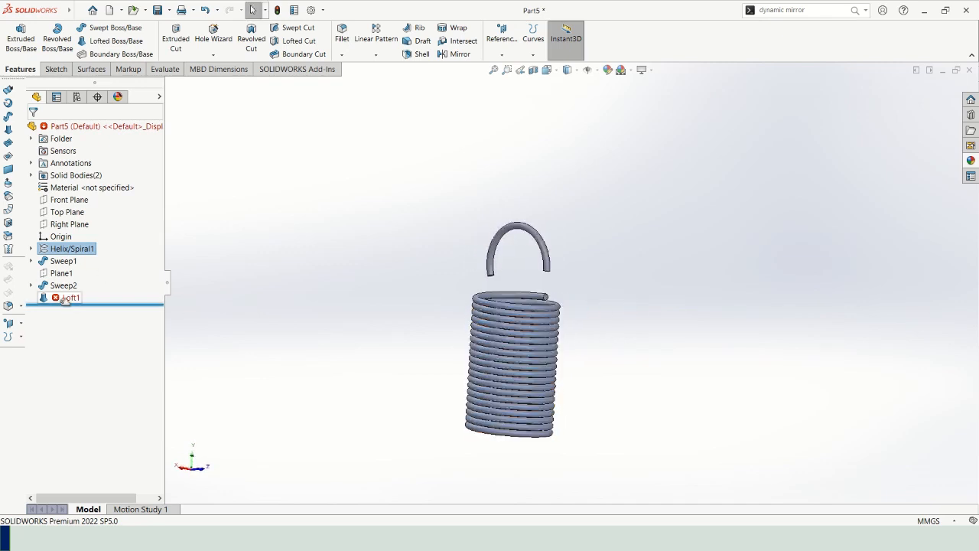
Step: Repair the failed loft by shifting its connector point slightly around the hook-end profile
mouse_move(68, 299)
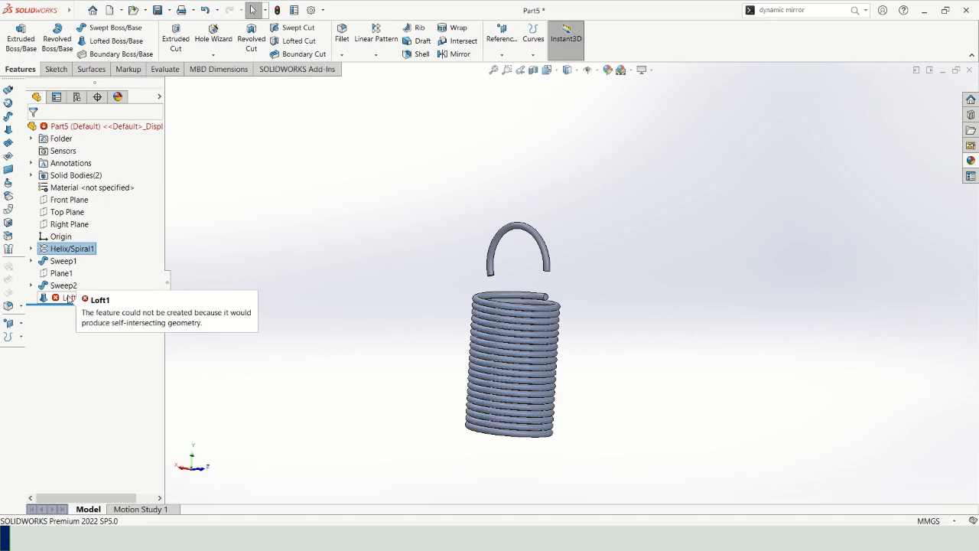
click(69, 299)
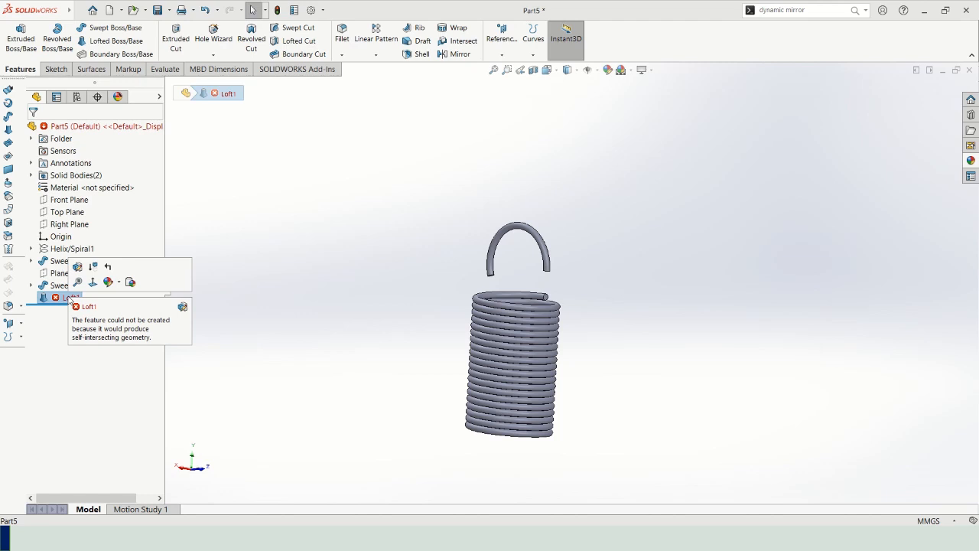
click(77, 267)
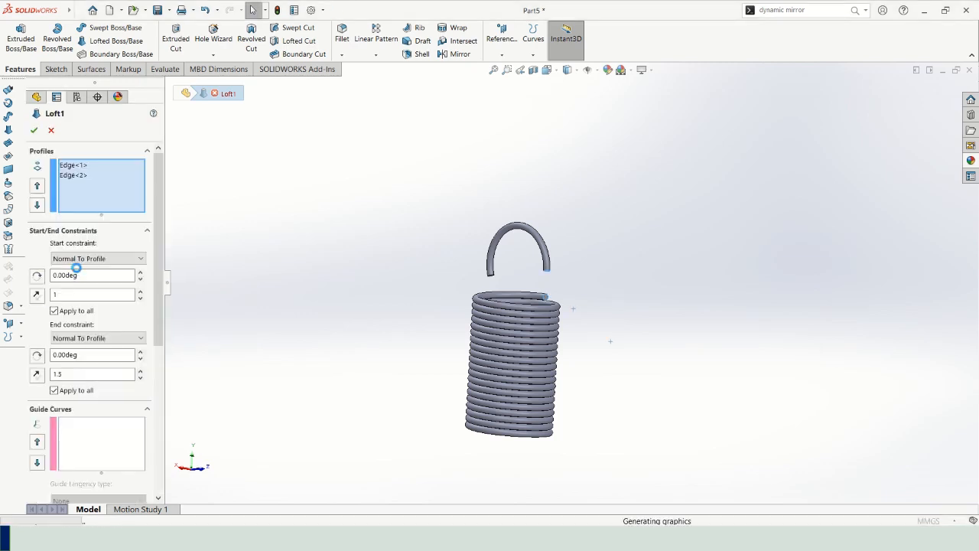
scroll(538, 299, down, 3)
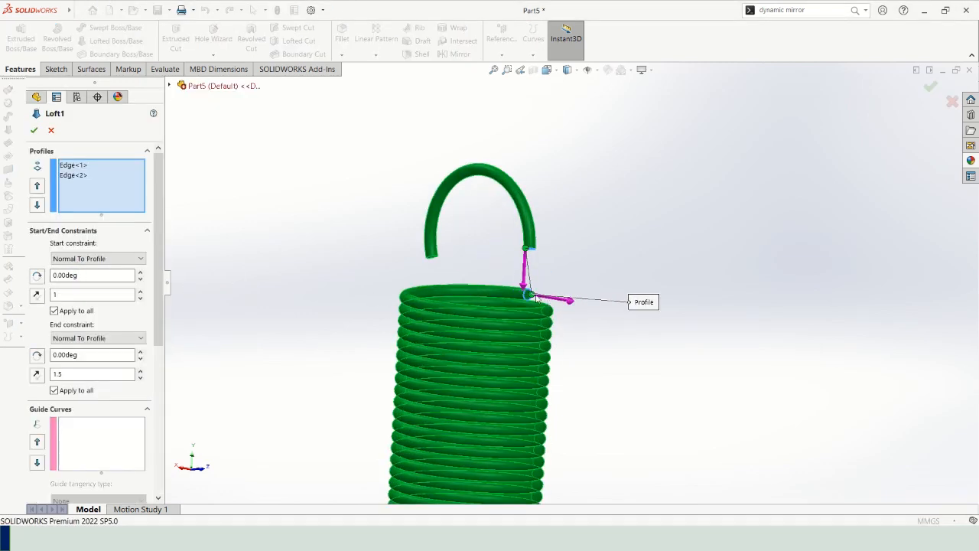
scroll(538, 299, down, 2)
middle_drag(538, 299, 402, 341)
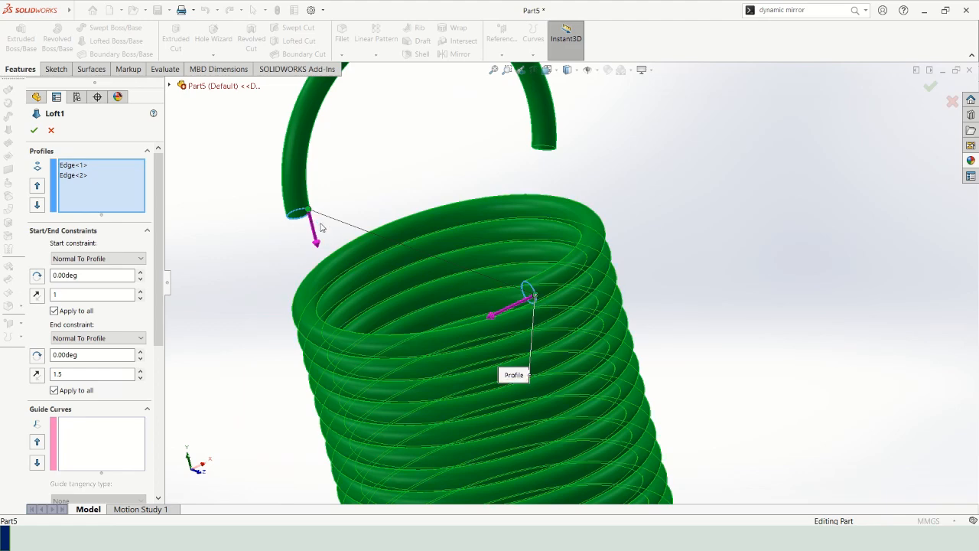
drag(309, 209, 306, 217)
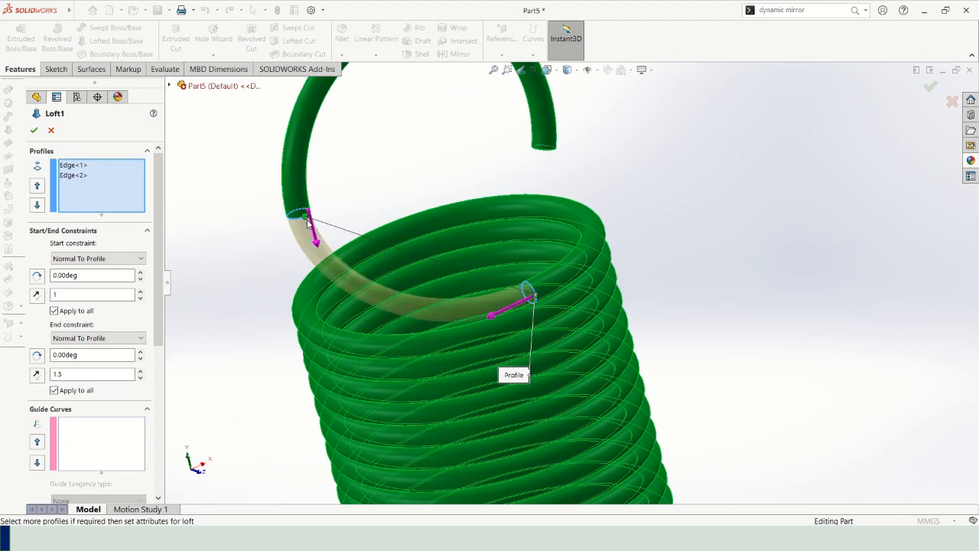
scroll(324, 232, down, 2)
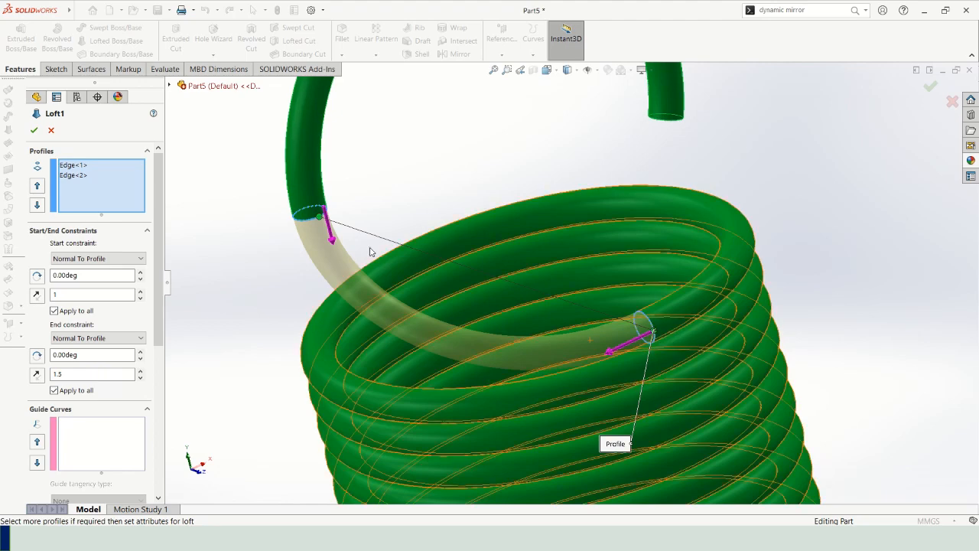
scroll(382, 352, up, 4)
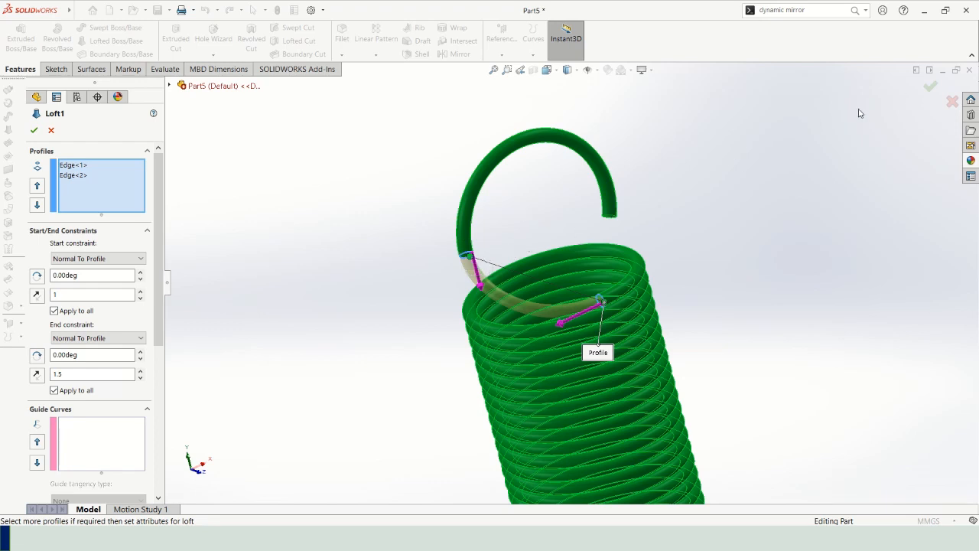
click(929, 87)
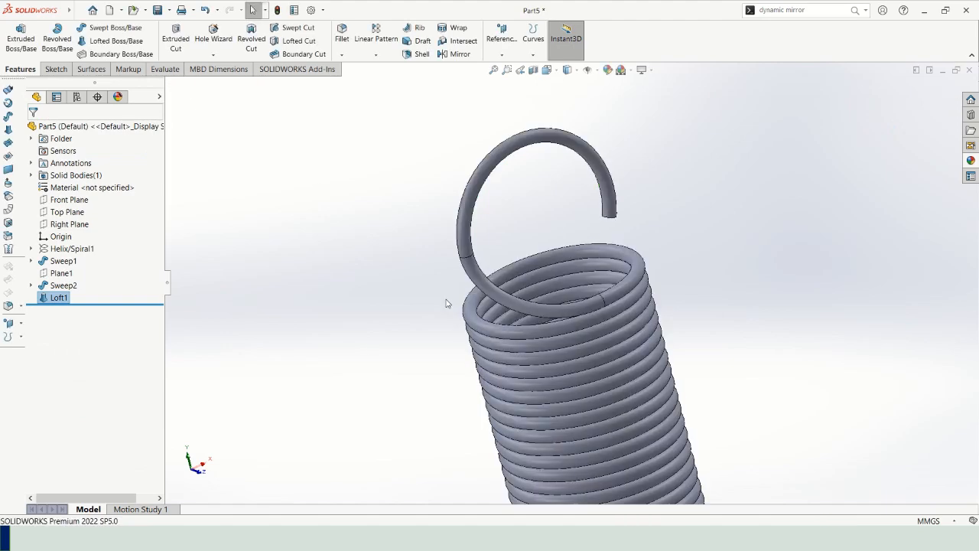
key(f)
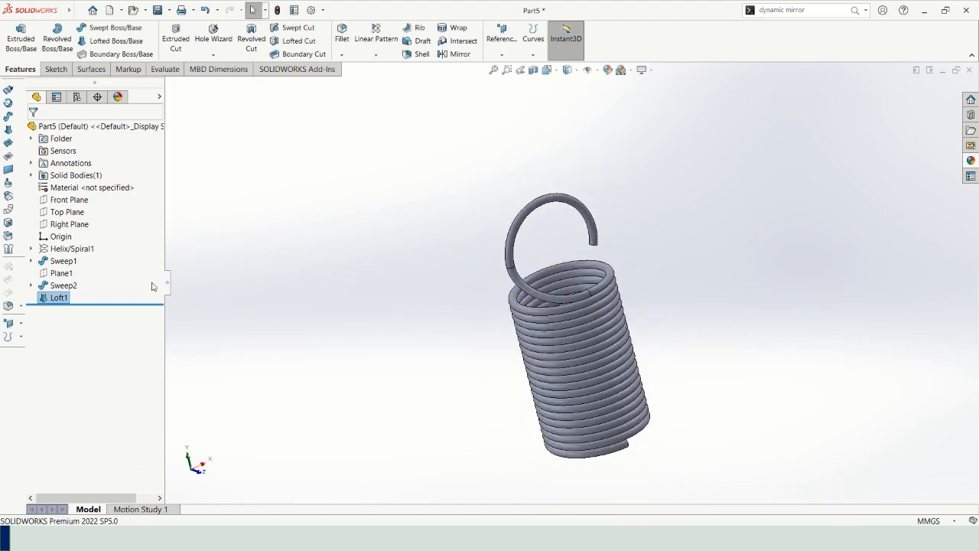
Step: Set the coil helix's pitch to 5 mm and check that the lofted hook follows the stretched spring
click(63, 262)
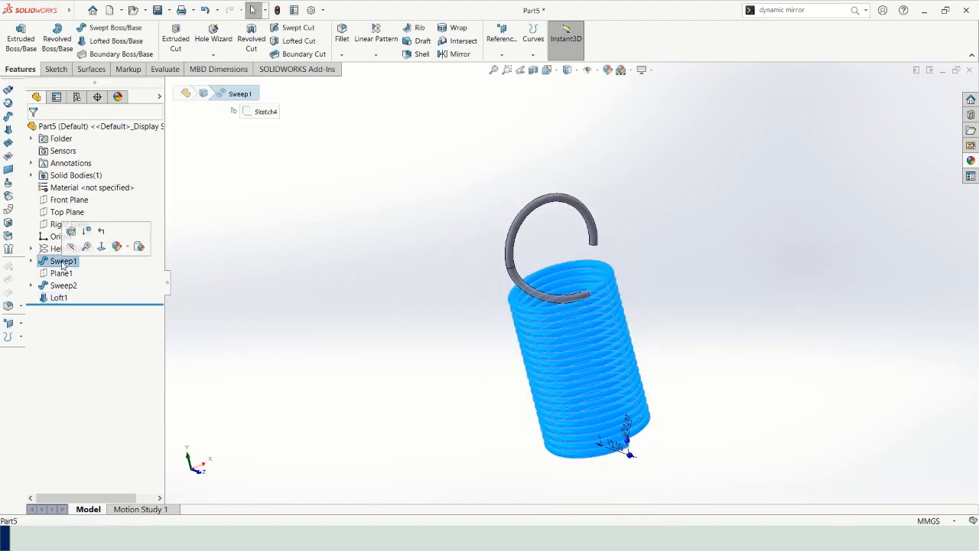
click(66, 248)
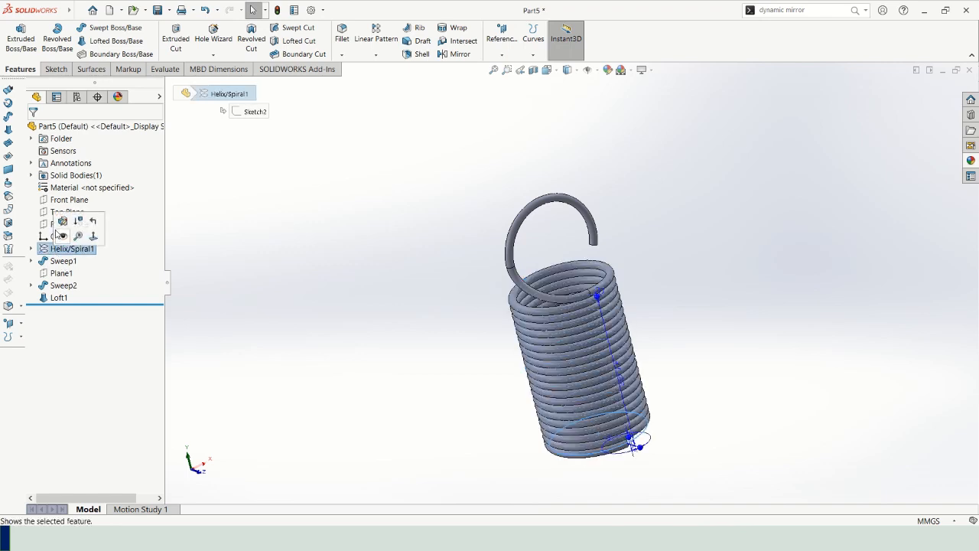
click(63, 220)
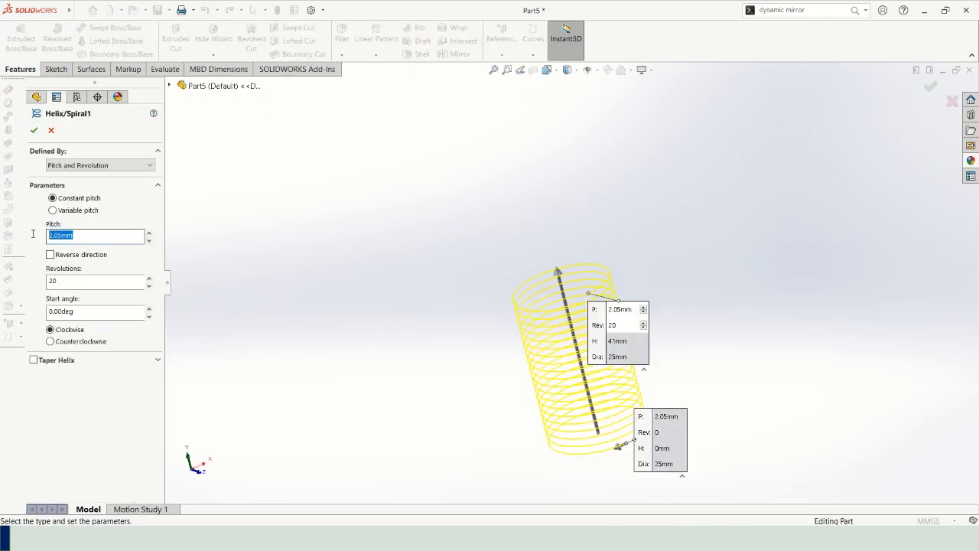
text(5)
click(930, 86)
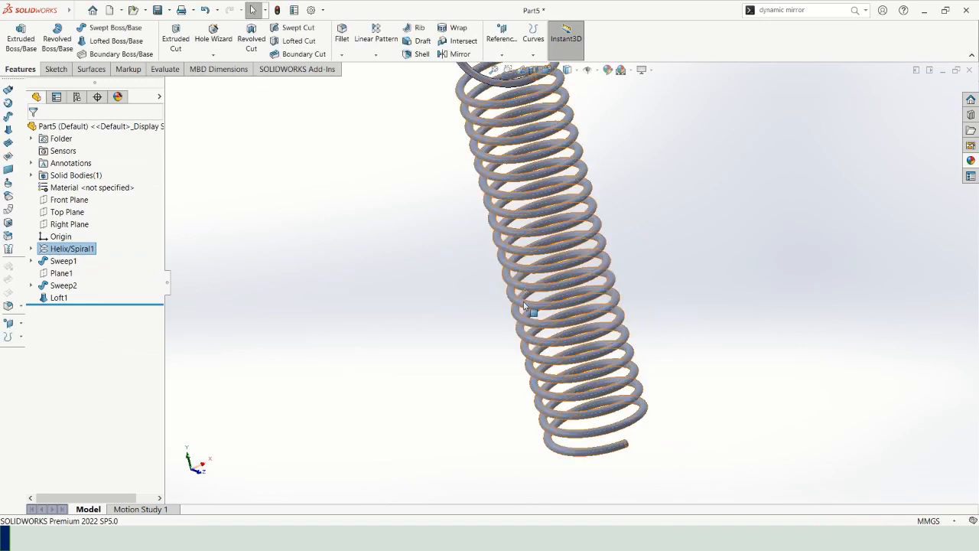
scroll(533, 182, down, 3)
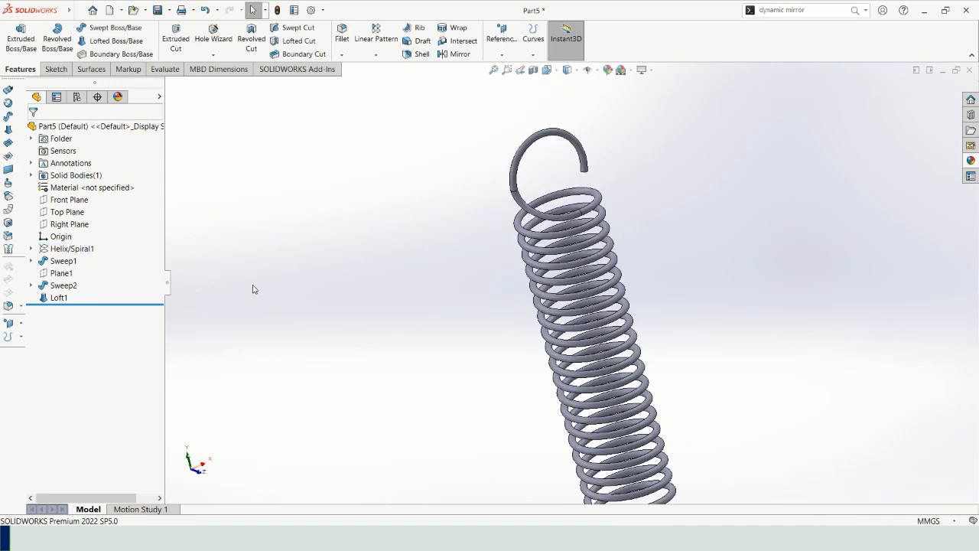
Step: Set the coil helix's pitch to 2.05 mm and inspect the hook joint on the closed spring
click(72, 249)
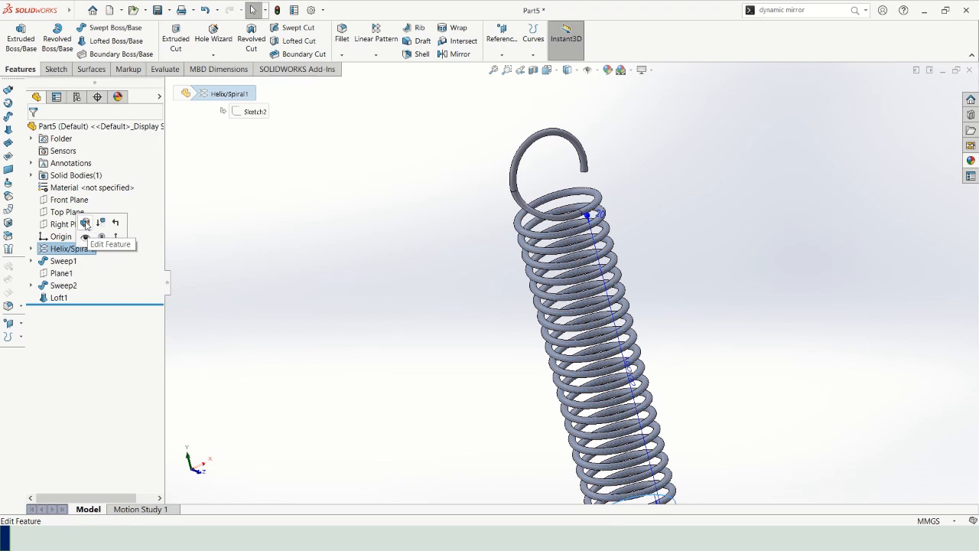
click(86, 224)
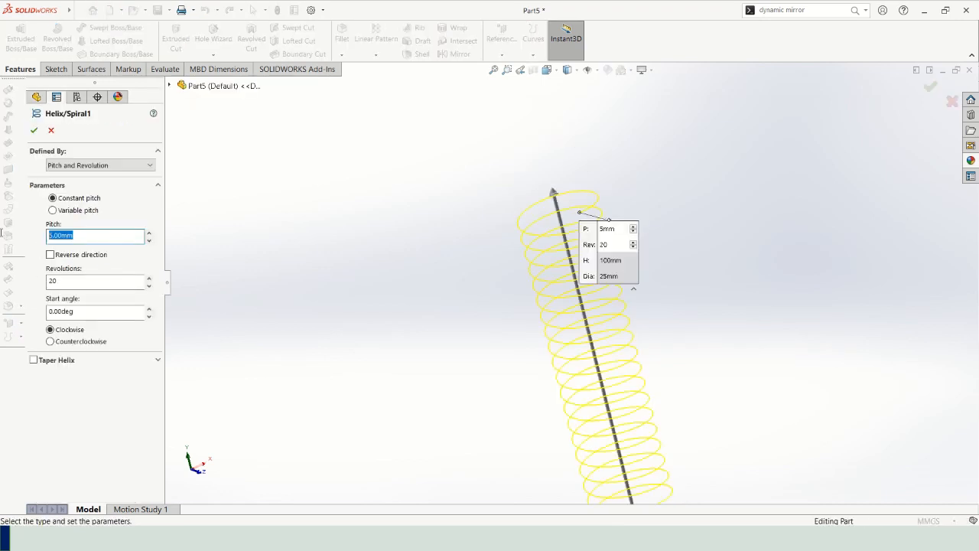
text(2.05)
key(Return)
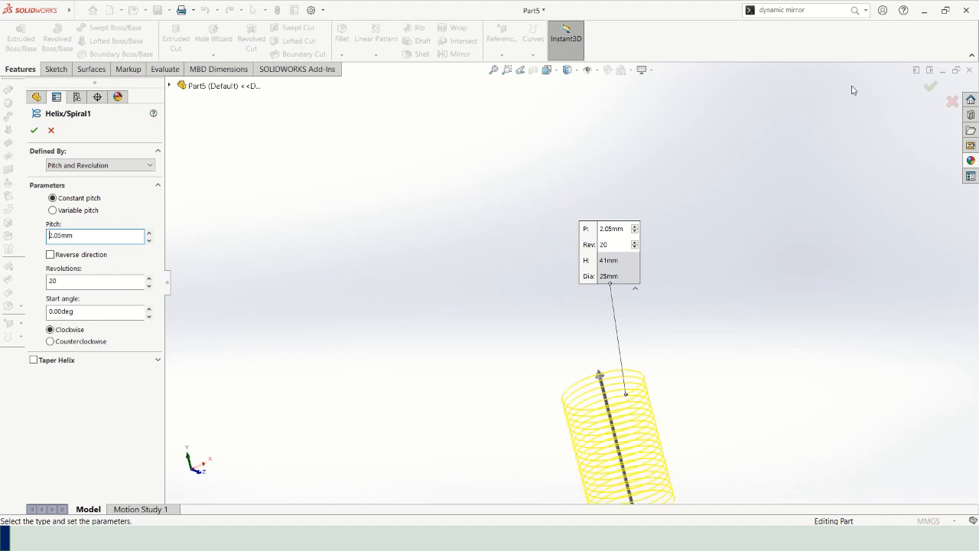
click(931, 86)
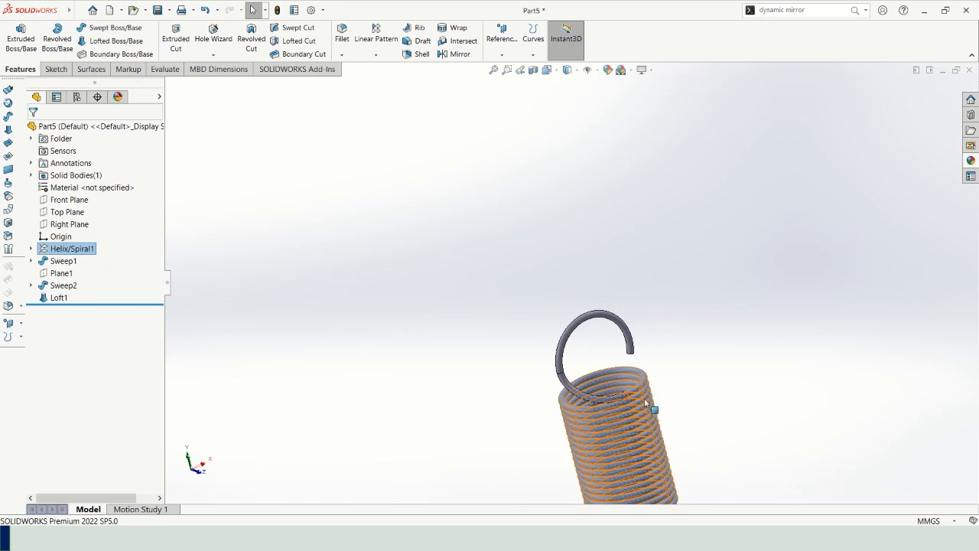
scroll(499, 340, up, 3)
scroll(679, 436, down, 2)
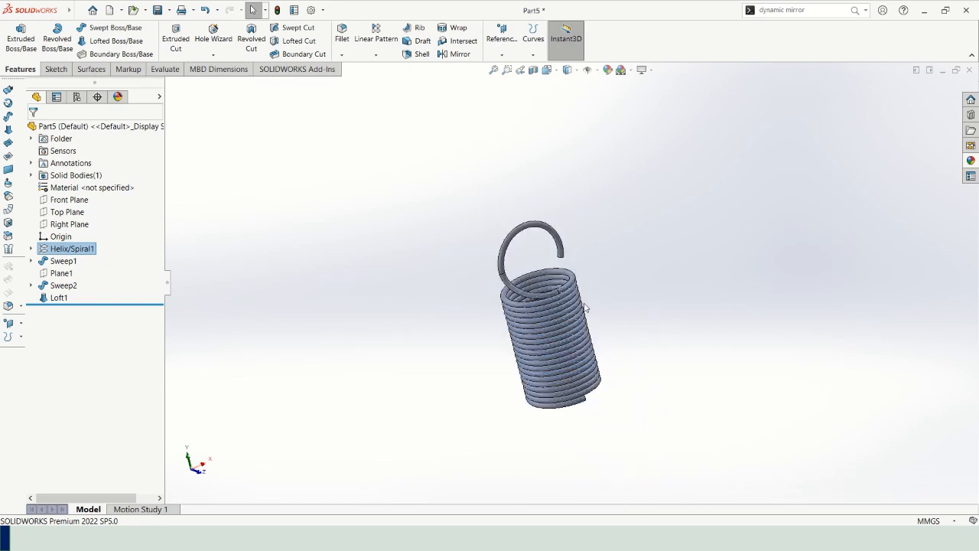
middle_drag(583, 308, 544, 309)
click(601, 269)
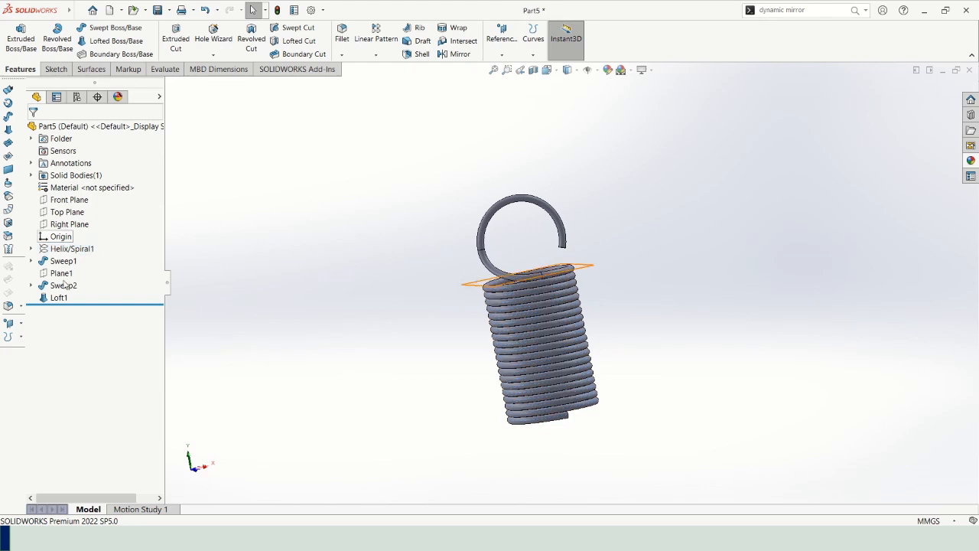
drag(77, 302, 78, 299)
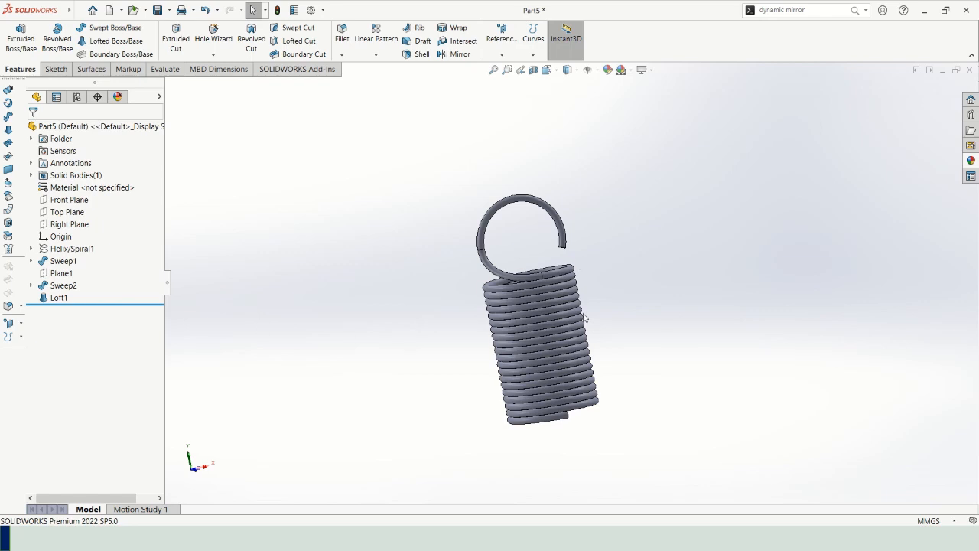
middle_drag(585, 318, 481, 338)
Step: Read the tutorial slide about repeating the hook sketch at the other end, and switch back to SOLIDWORKS
key(alt+Tab)
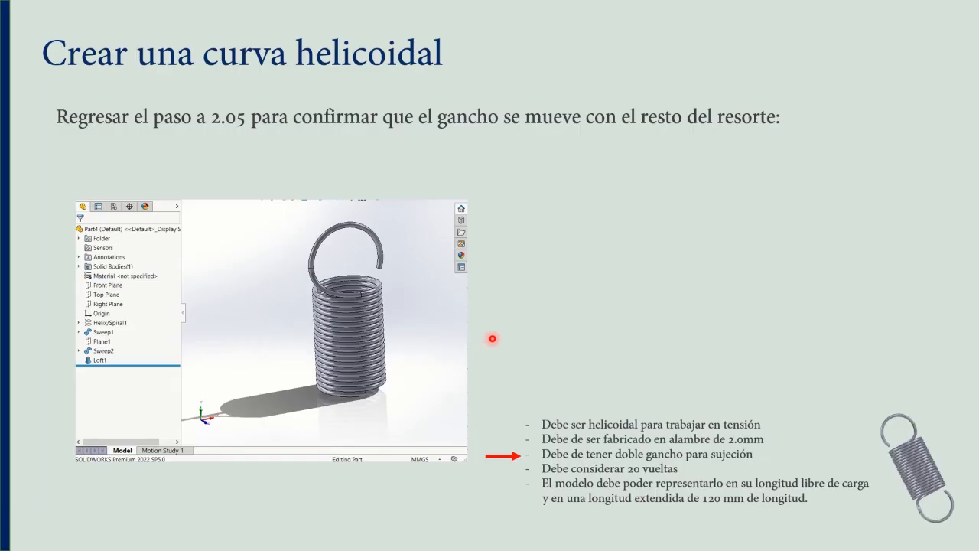
key(Right)
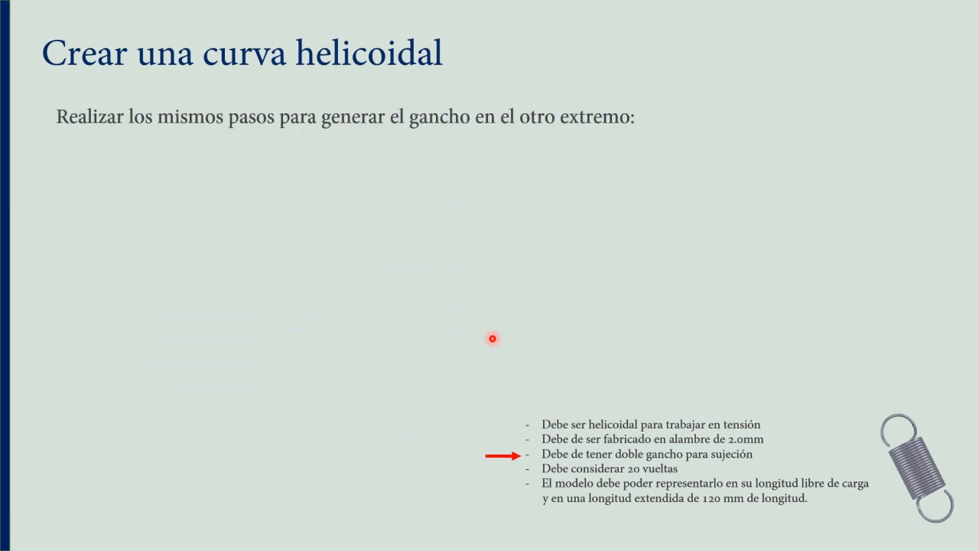
key(Right)
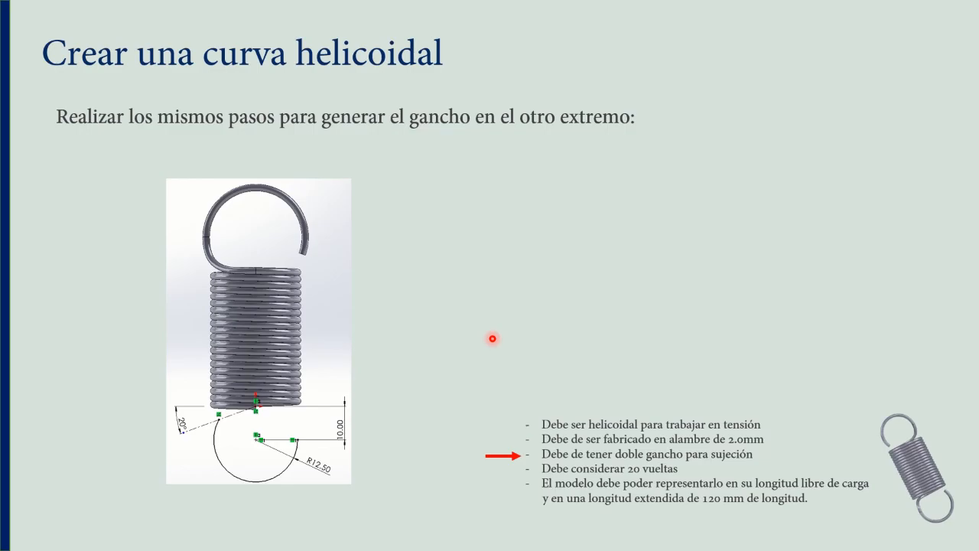
key(alt+Tab)
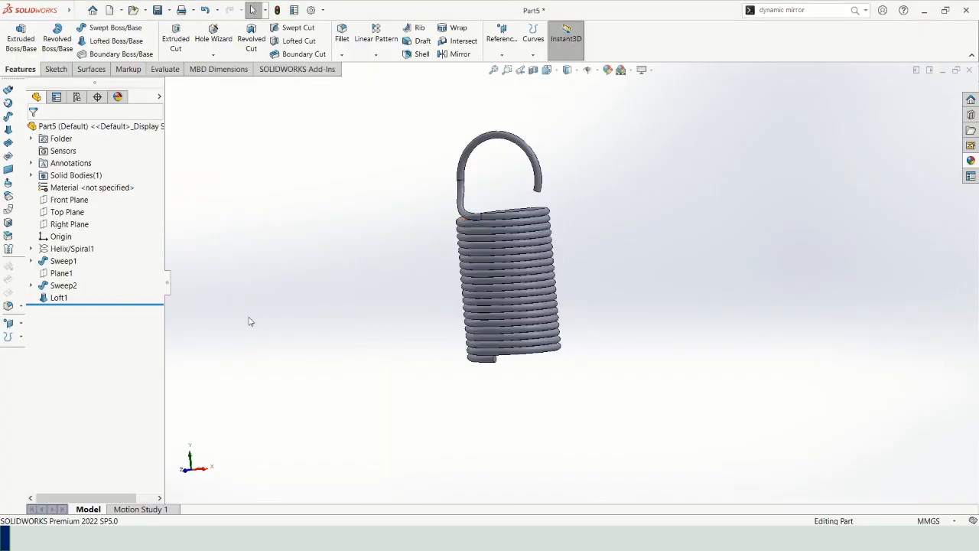
Step: Start a sketch on the Front Plane and draw a downward-bulging three-point arc of about 11.3 mm radius below the coil's lower end
click(56, 69)
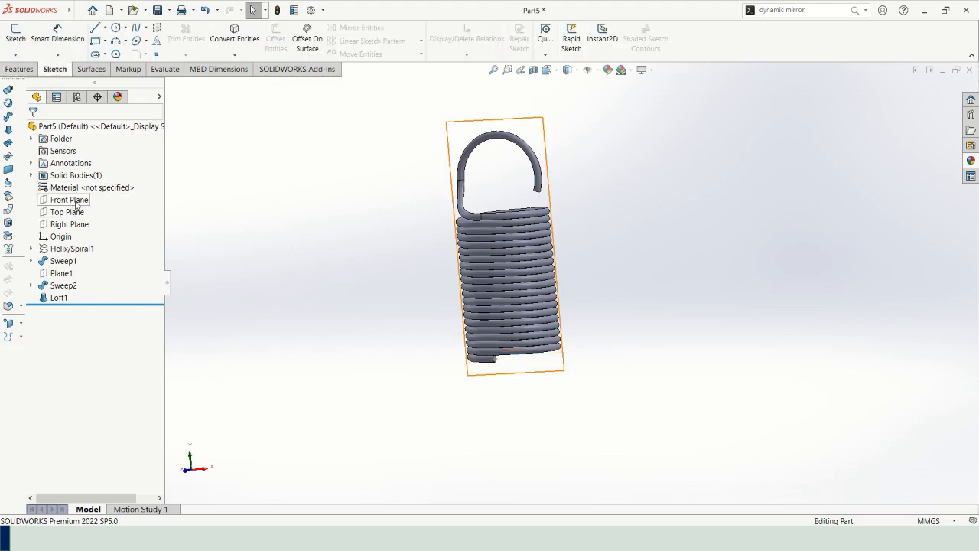
click(73, 201)
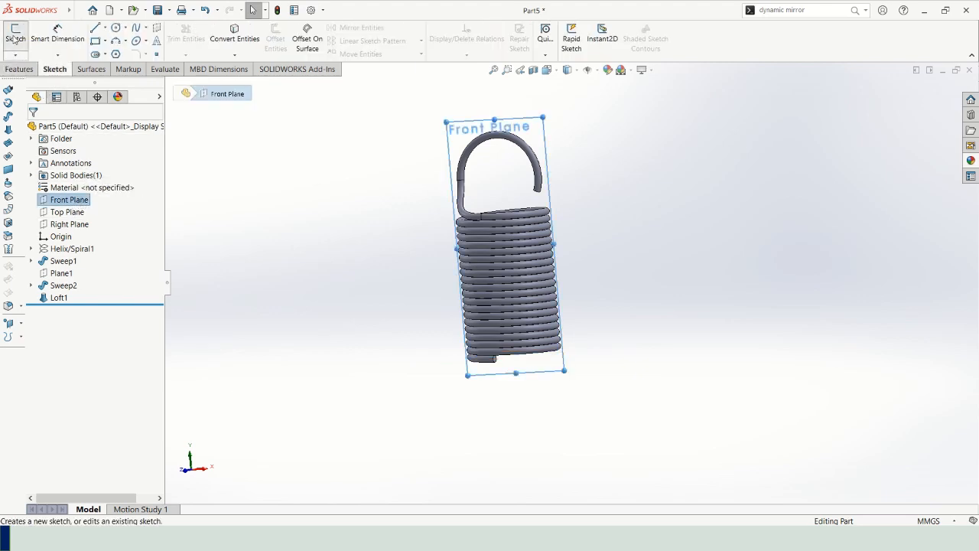
click(14, 38)
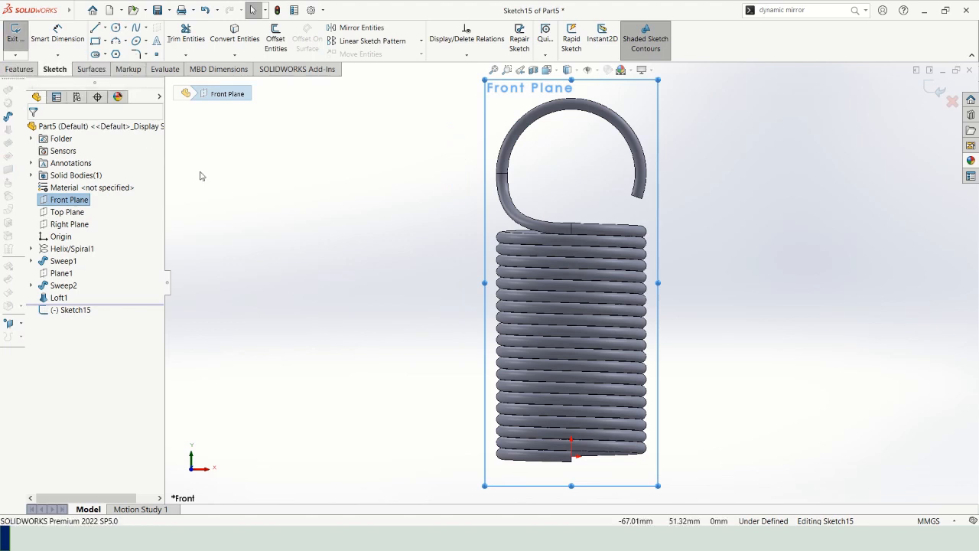
scroll(452, 266, up, 4)
scroll(663, 416, down, 3)
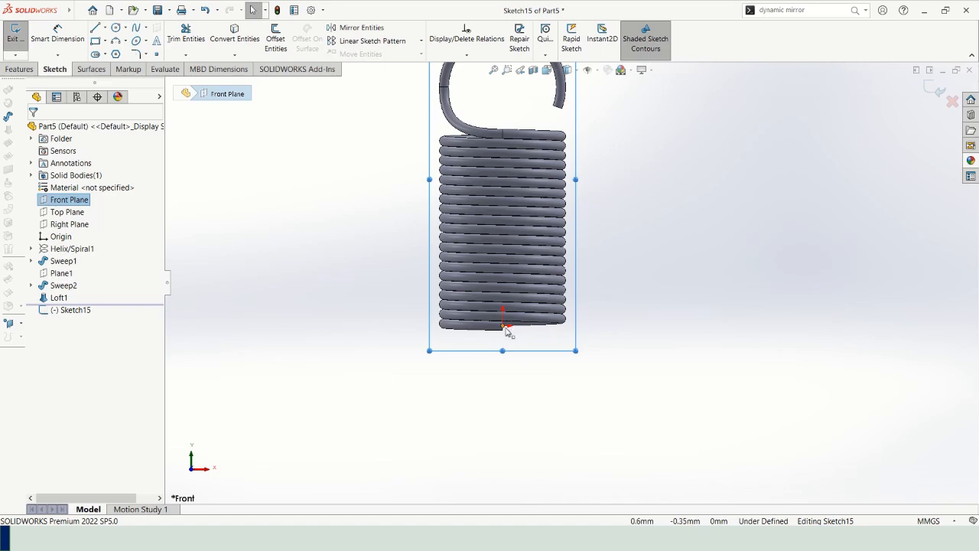
scroll(507, 330, down, 6)
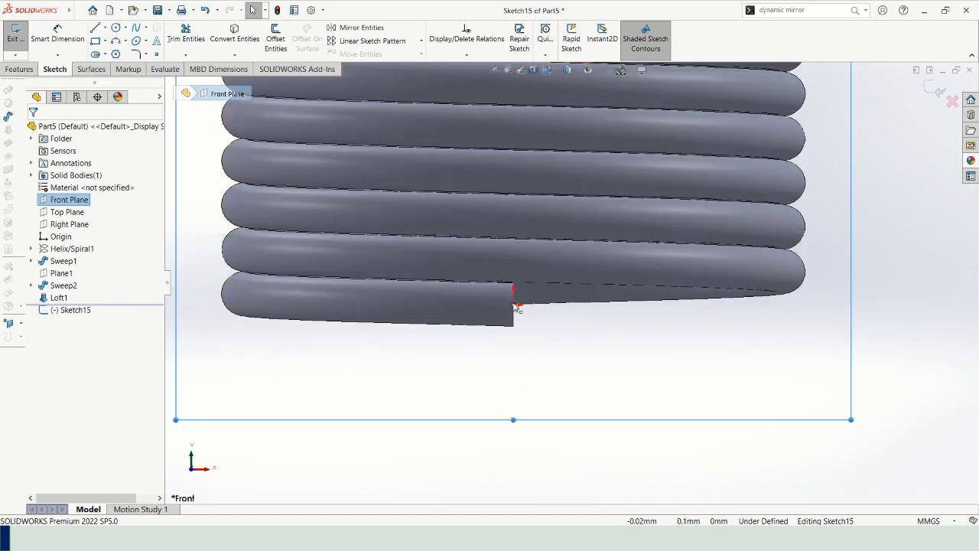
scroll(514, 306, up, 5)
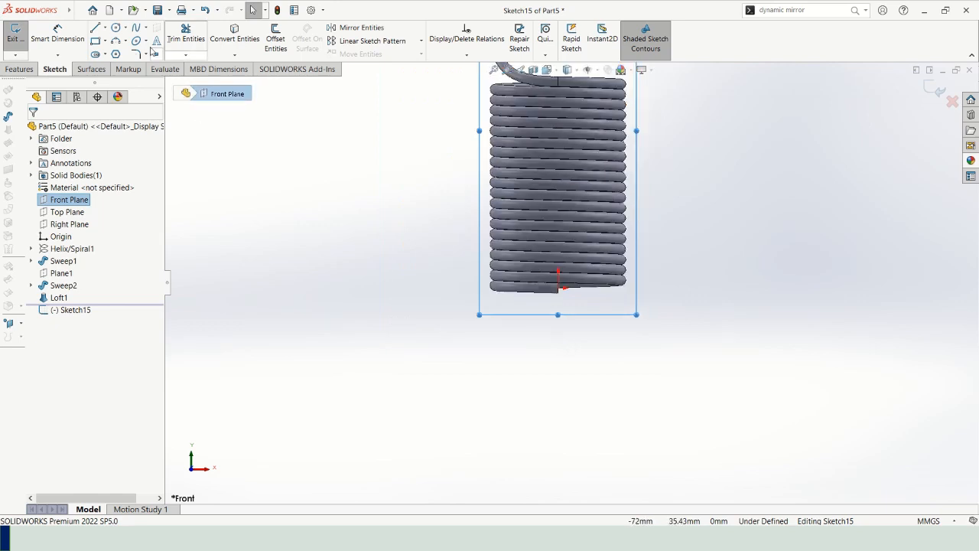
click(115, 41)
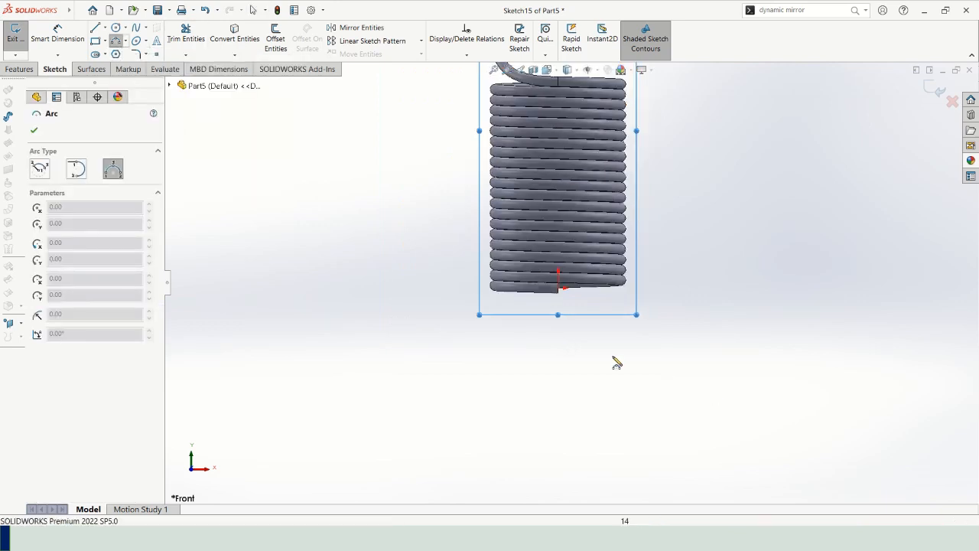
click(511, 339)
click(623, 338)
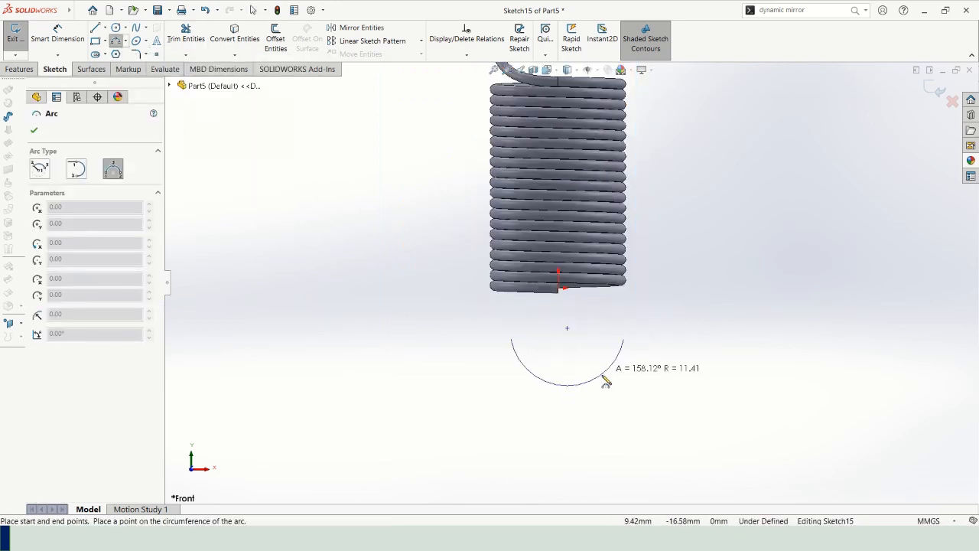
click(590, 383)
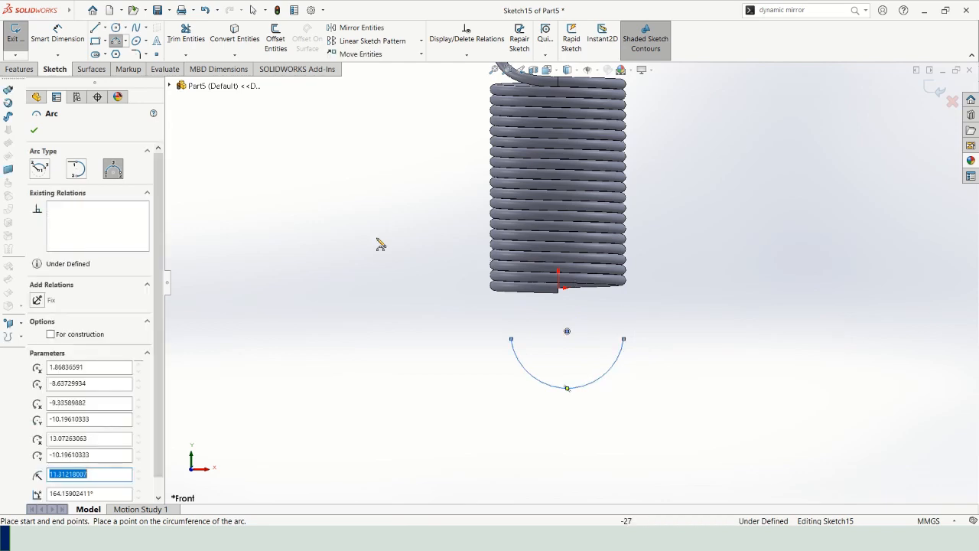
Step: Dimension the lower hook arc's radius to 12.5 mm
click(57, 35)
click(615, 373)
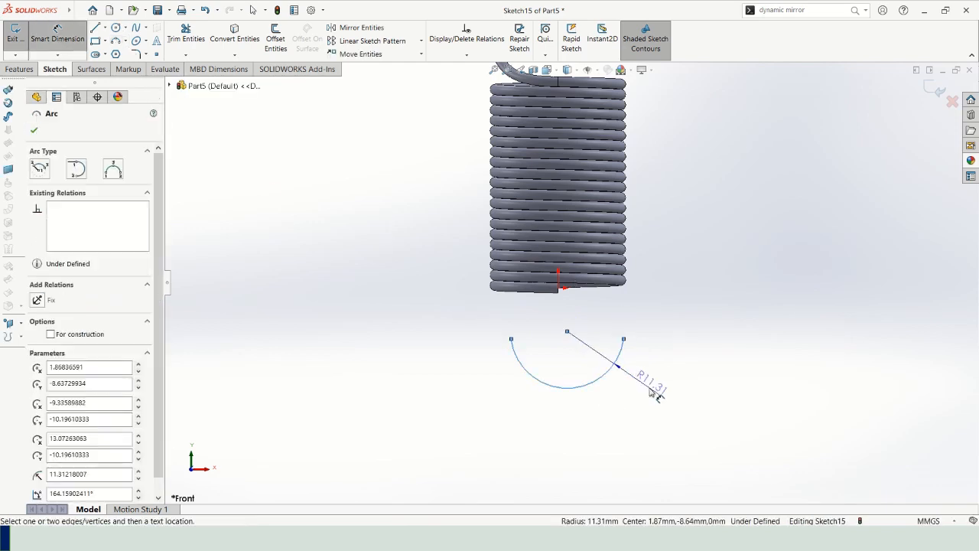
click(651, 391)
text(12.)
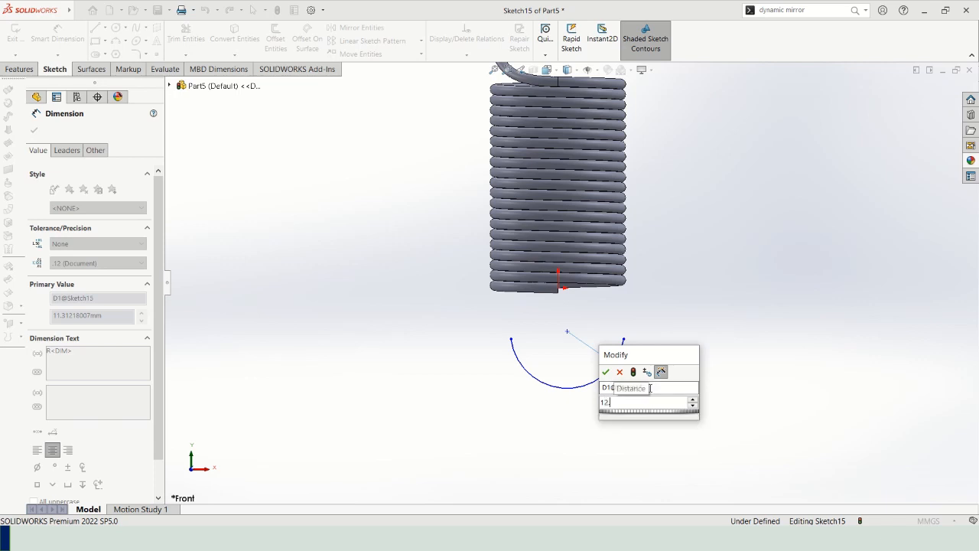
text(5)
key(Return)
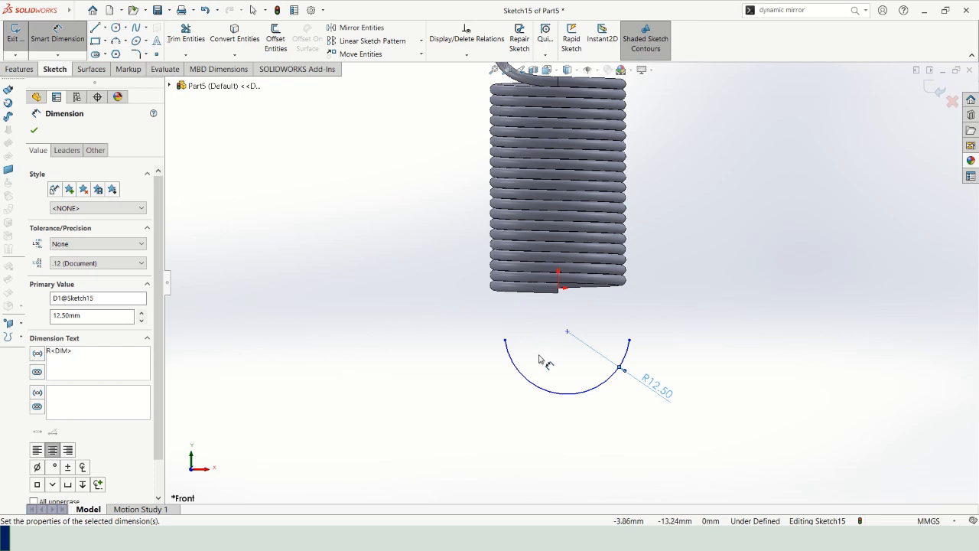
Step: Dimension the vertical distance between the arc's centre and the origin to 10 mm
click(566, 333)
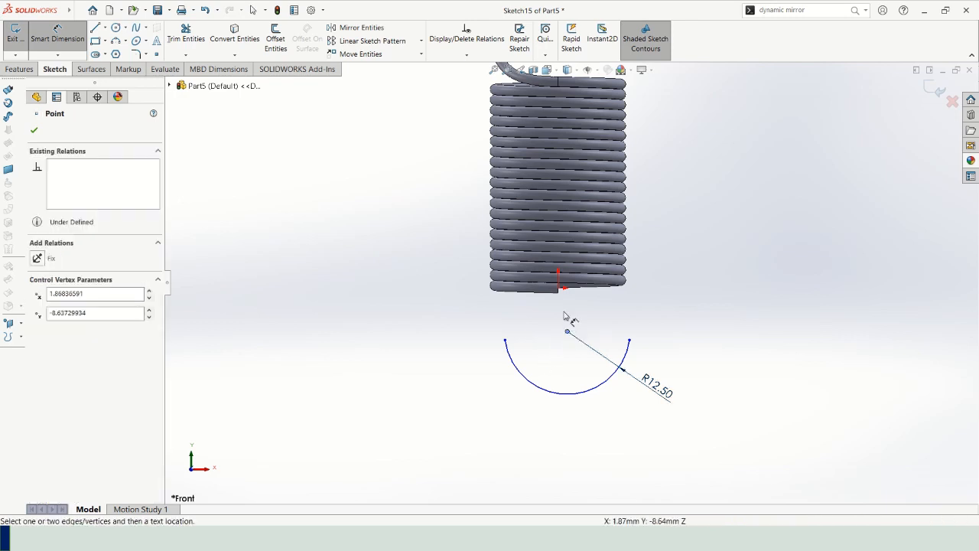
click(560, 289)
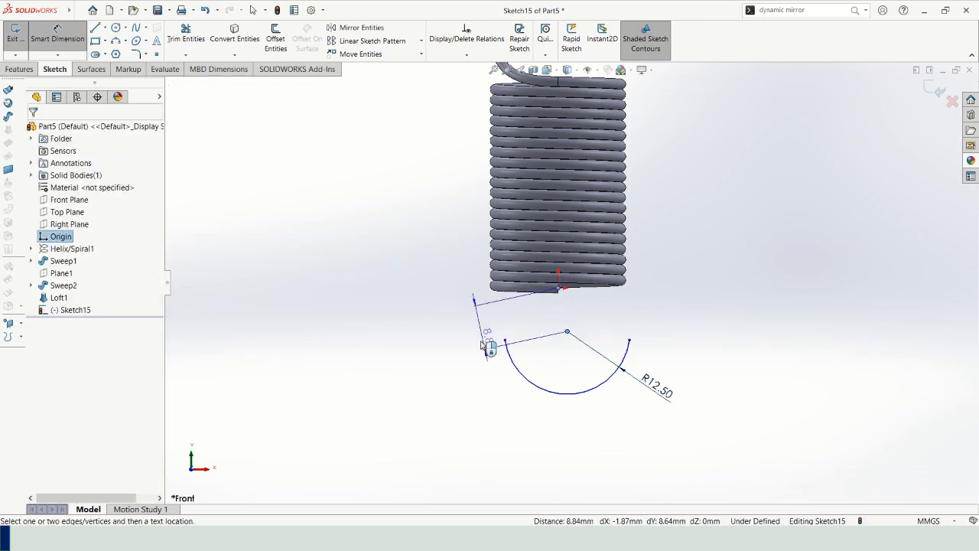
click(450, 325)
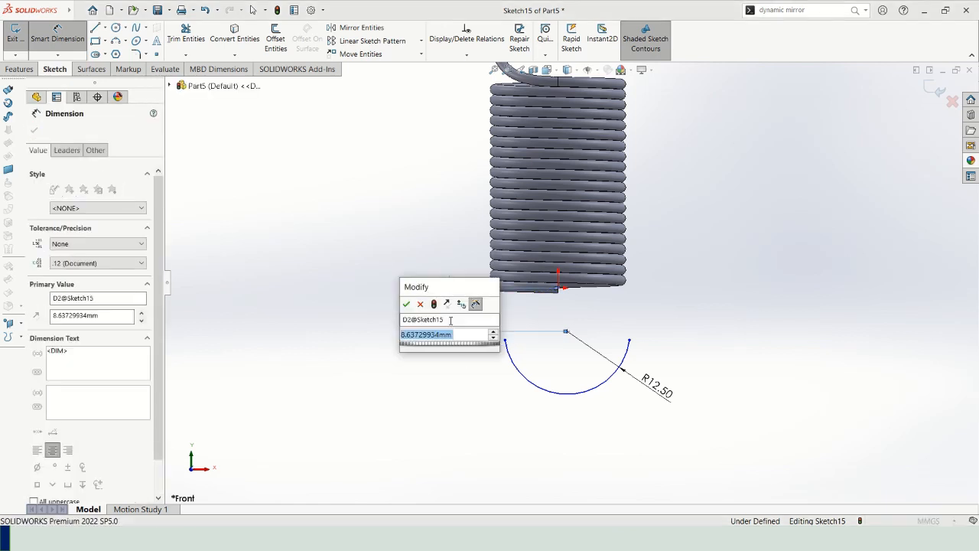
text(5)
key(Return)
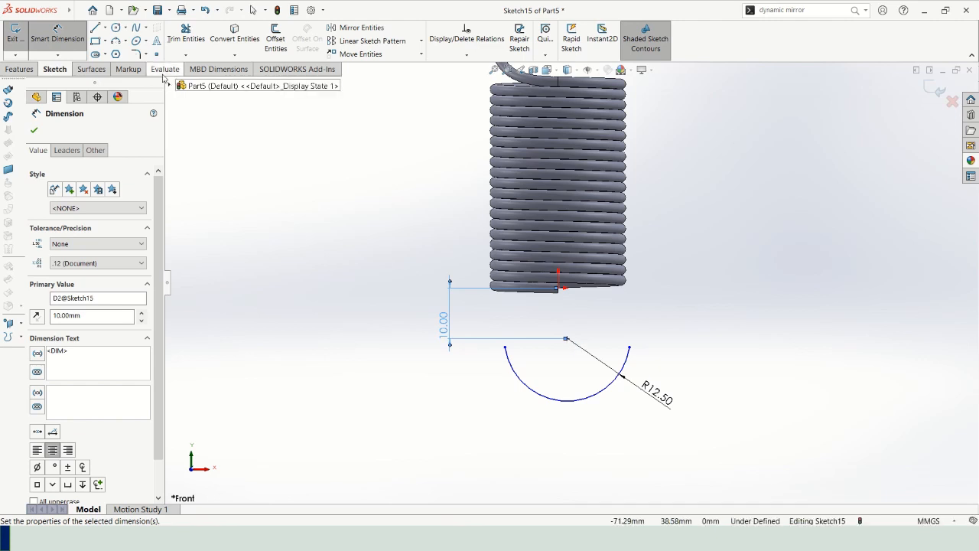
Step: Draw a construction centerline about 32.8 mm long from the lower hook arc's centre, sloping up and to the left
click(103, 28)
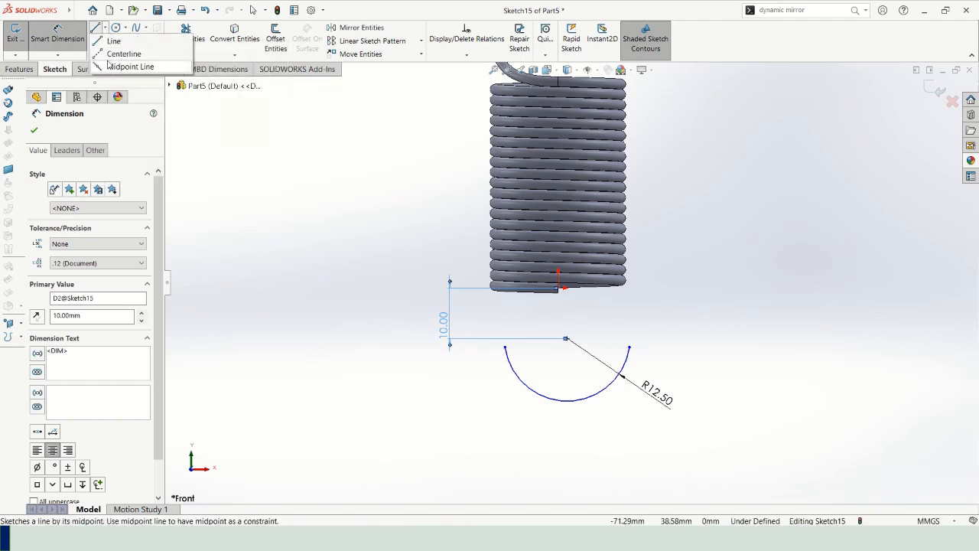
click(126, 53)
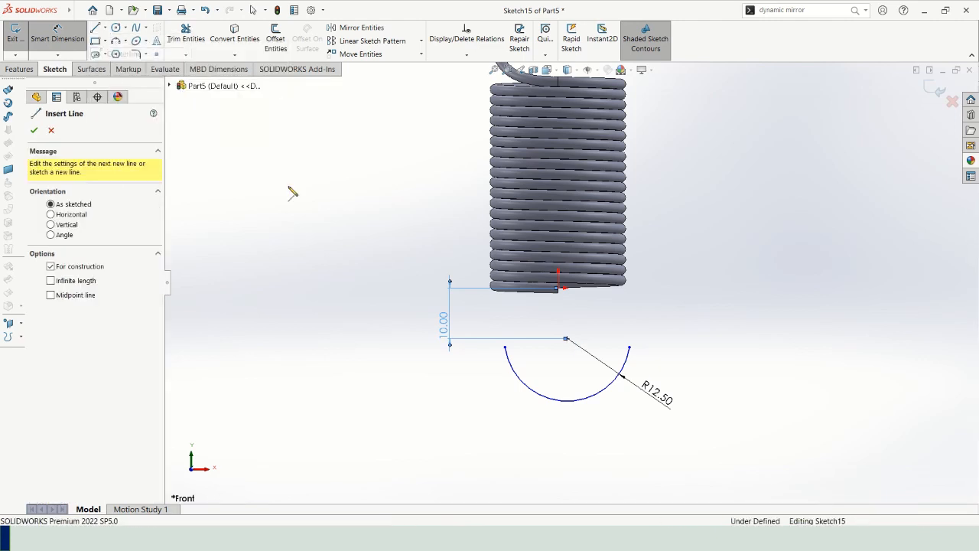
click(567, 339)
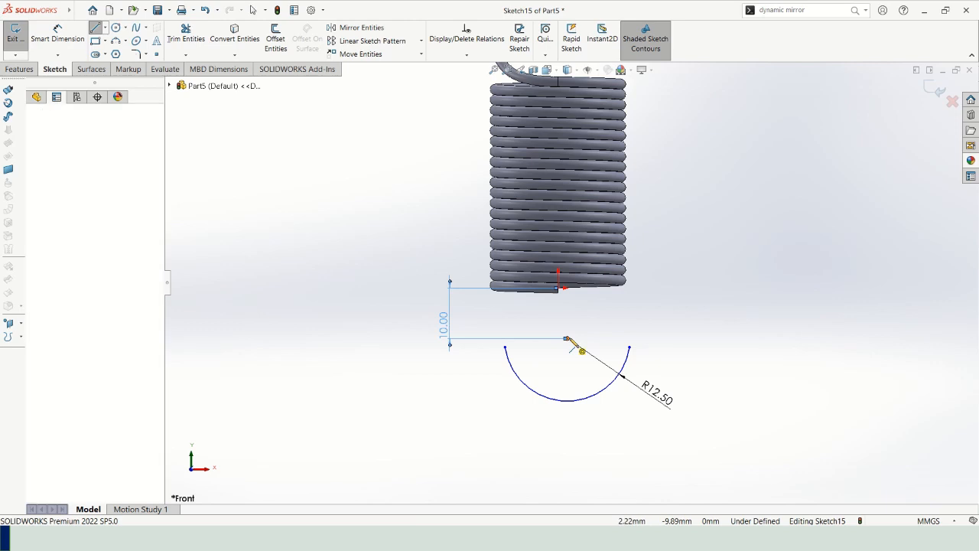
click(413, 280)
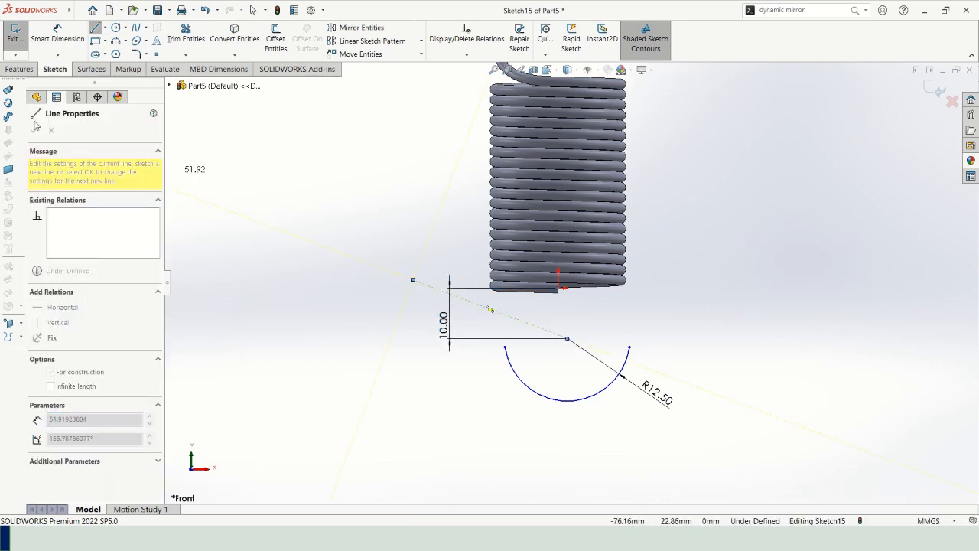
key(Escape)
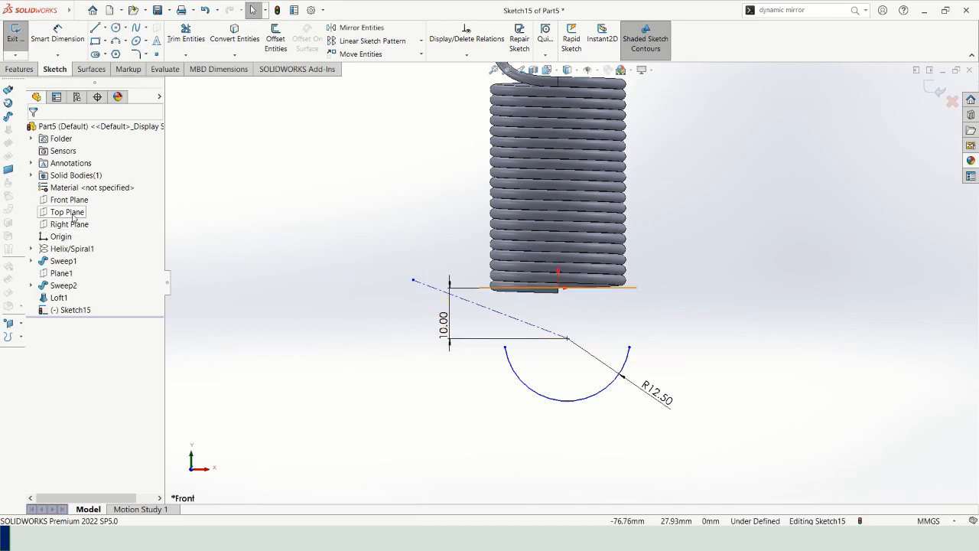
Step: Dimension the angle between the construction centerline and the Top Plane to 20 degrees
click(515, 295)
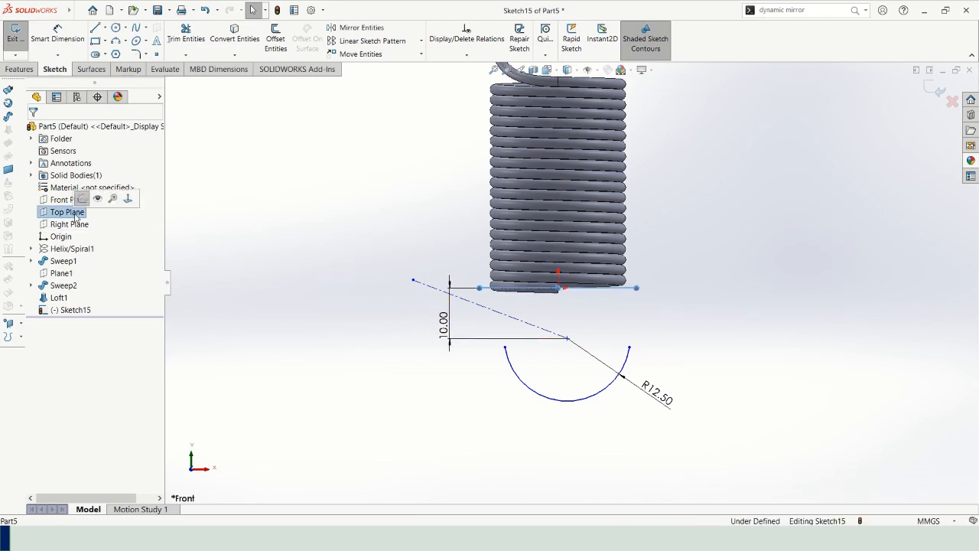
ctrl+click(513, 317)
click(60, 27)
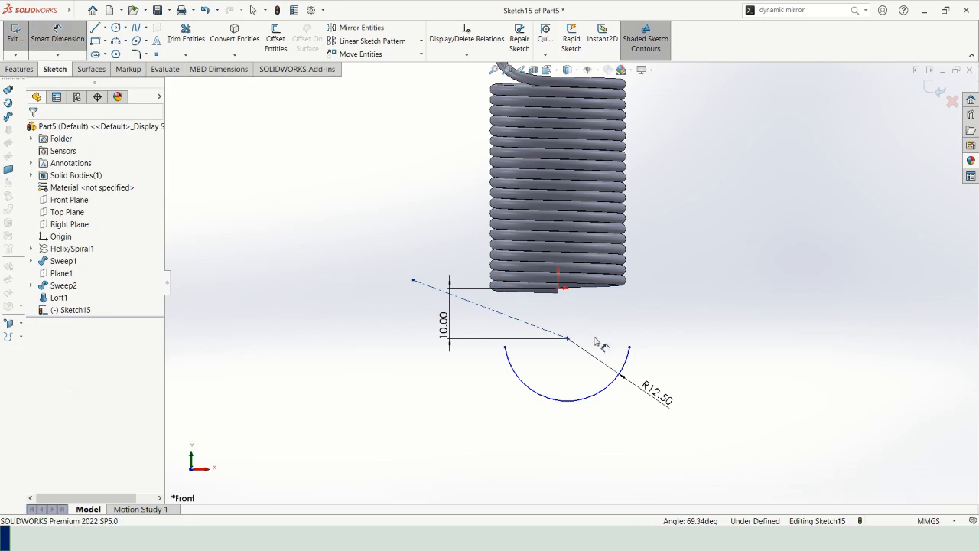
click(513, 318)
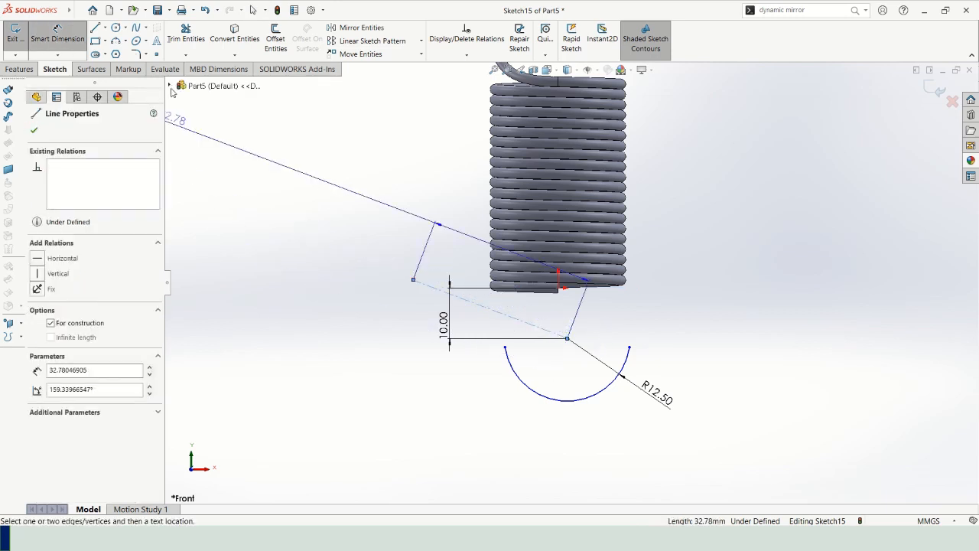
click(169, 86)
click(218, 171)
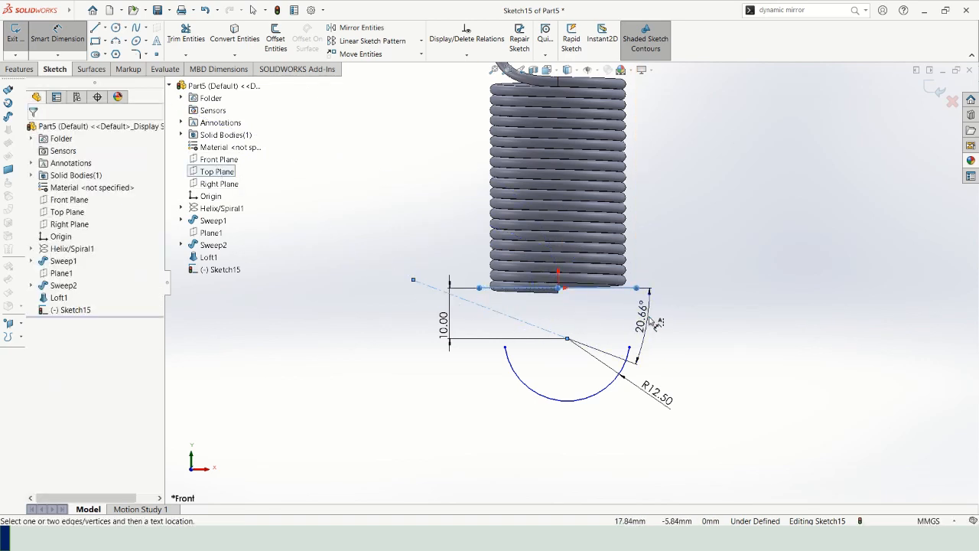
click(652, 321)
text(20)
key(Return)
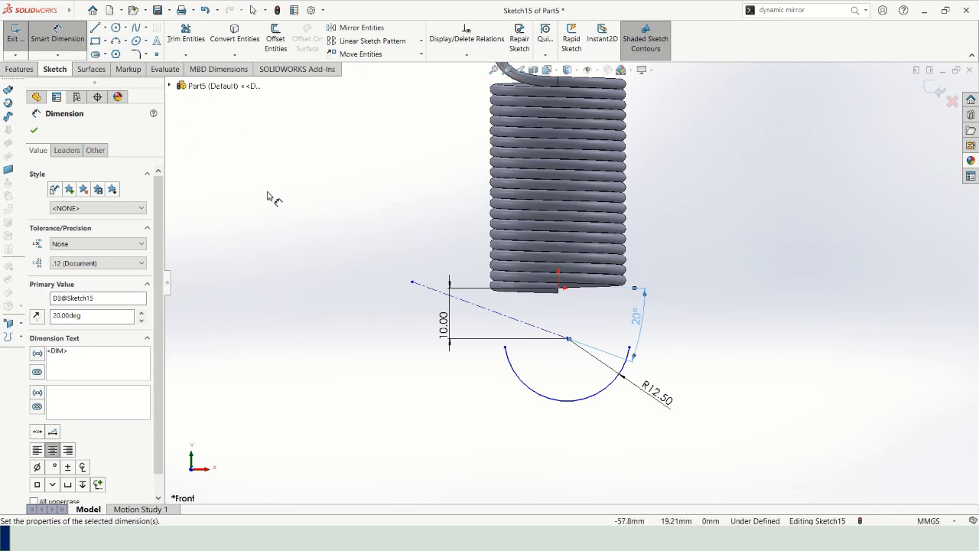
key(Escape)
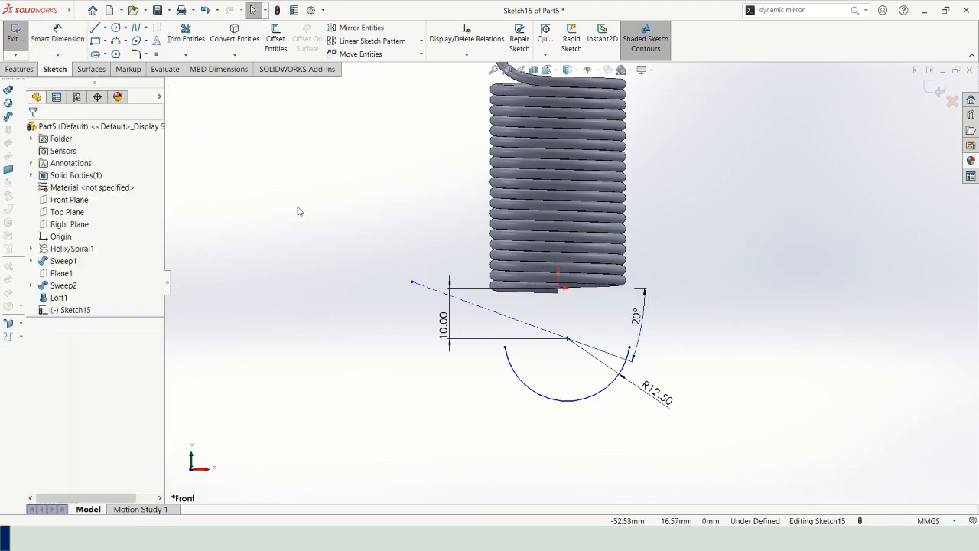
Step: Add a vertical relation between the lower hook arc's centre and the origin
click(567, 339)
ctrl+click(558, 289)
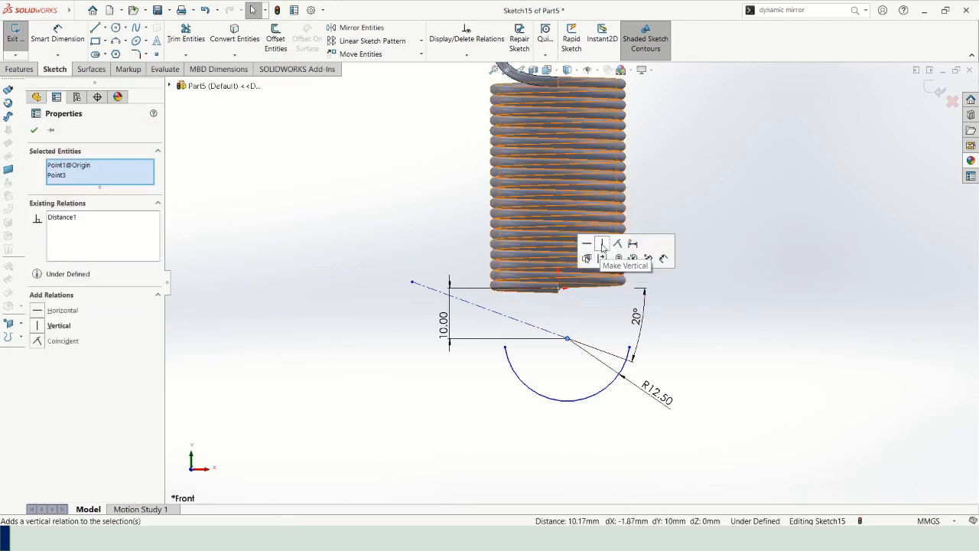
click(602, 244)
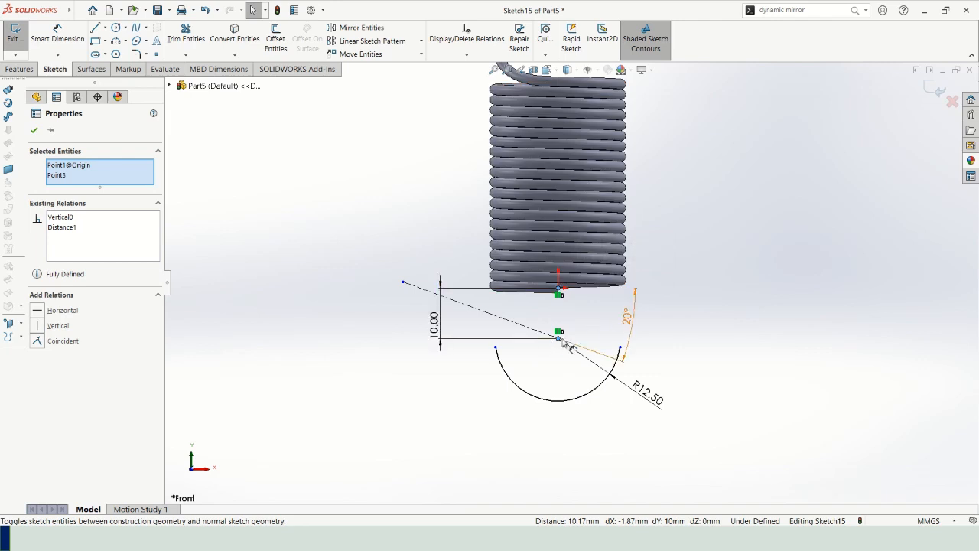
Step: Make the arc's left endpoint coincident with the centerline, align its right endpoint horizontally with the arc's centre, and exit the sketch
click(496, 348)
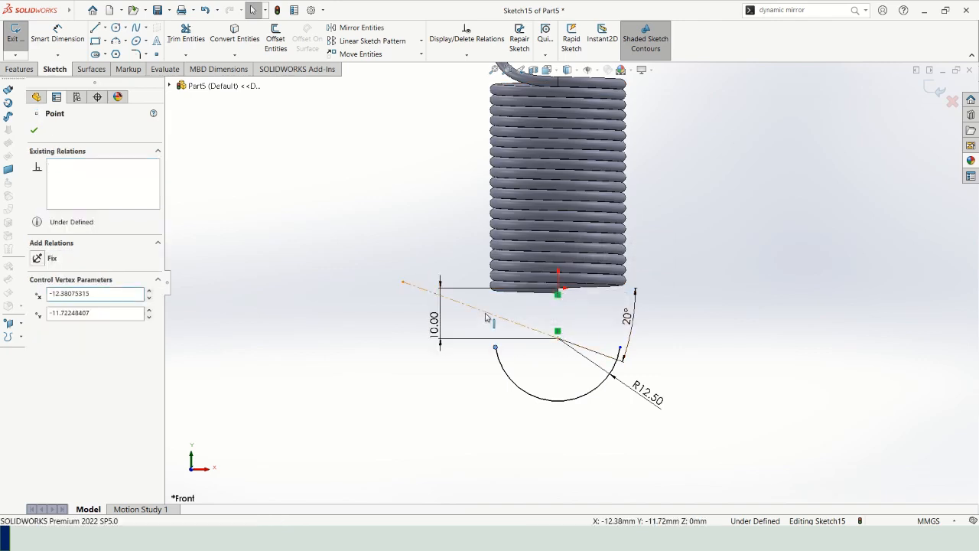
ctrl+click(484, 314)
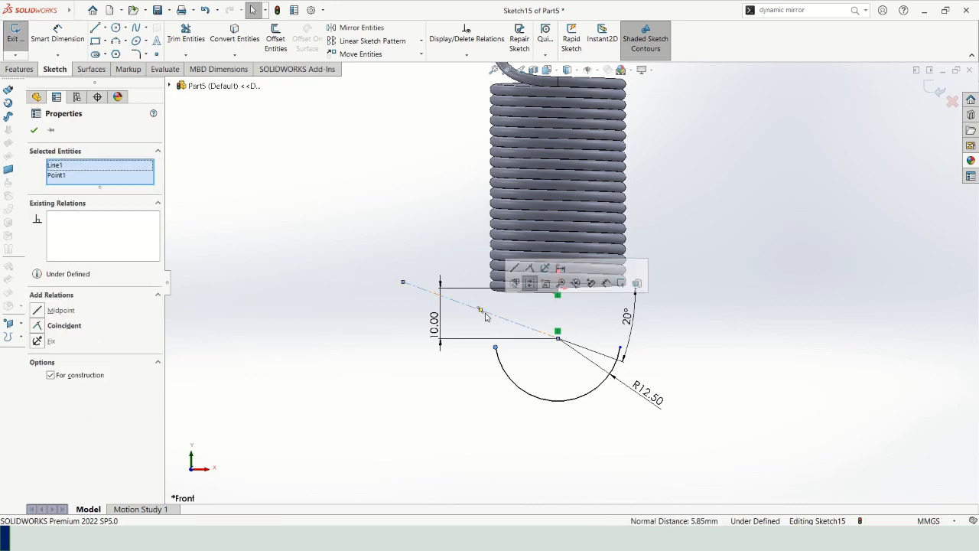
click(529, 269)
click(621, 349)
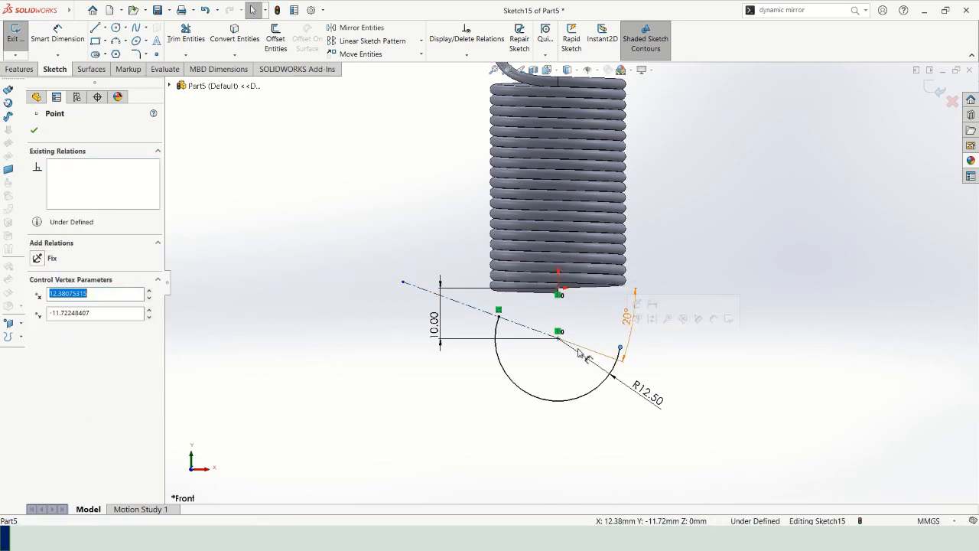
ctrl+click(559, 338)
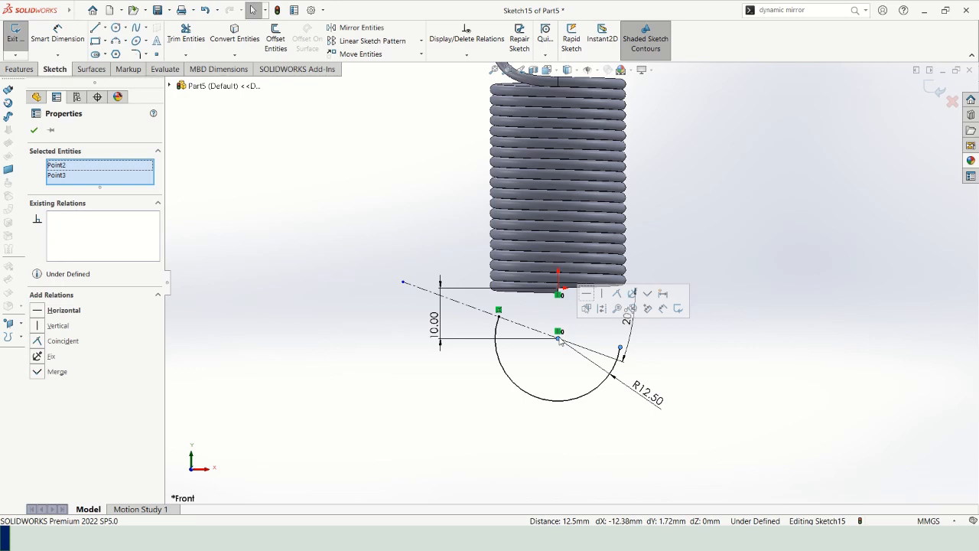
click(587, 294)
click(375, 358)
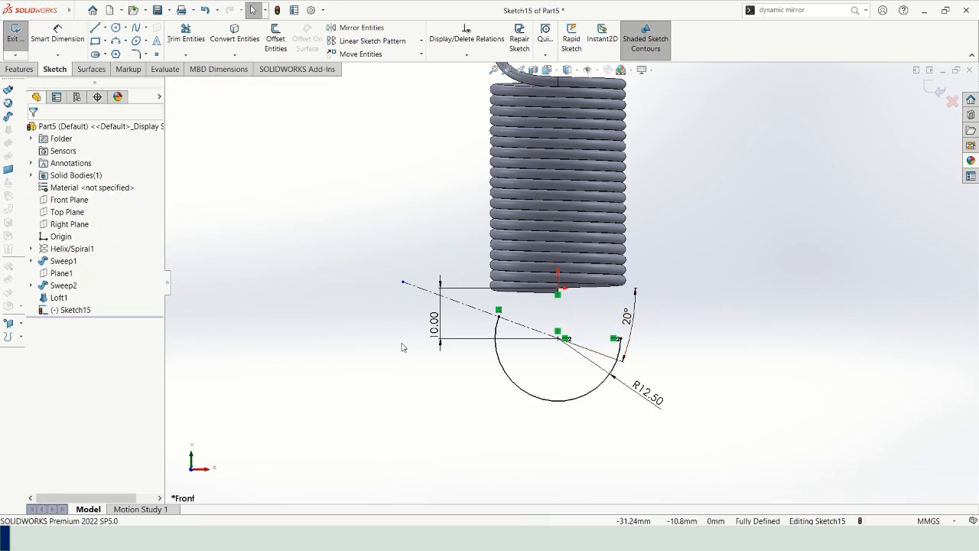
click(930, 91)
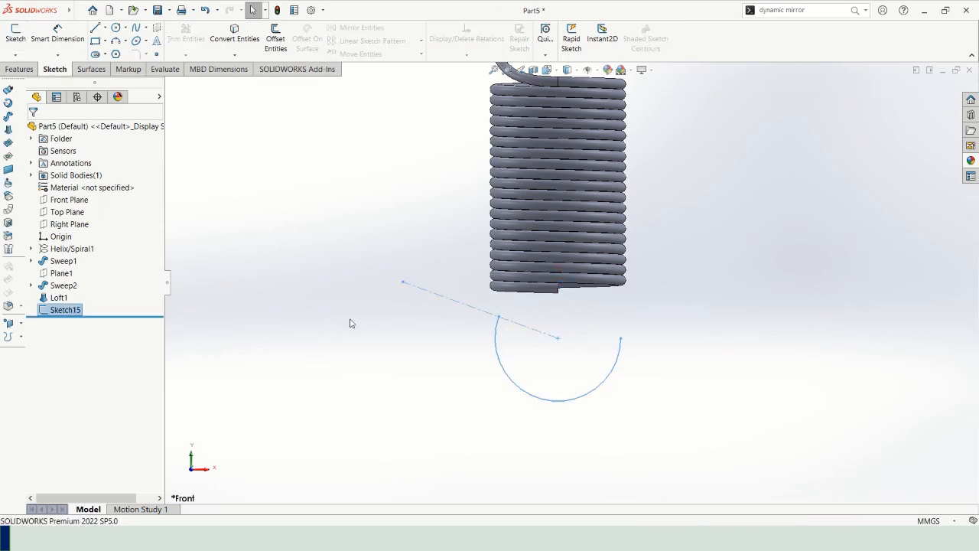
Step: Sweep a 2 mm diameter circular profile along the lower hook arc
click(19, 69)
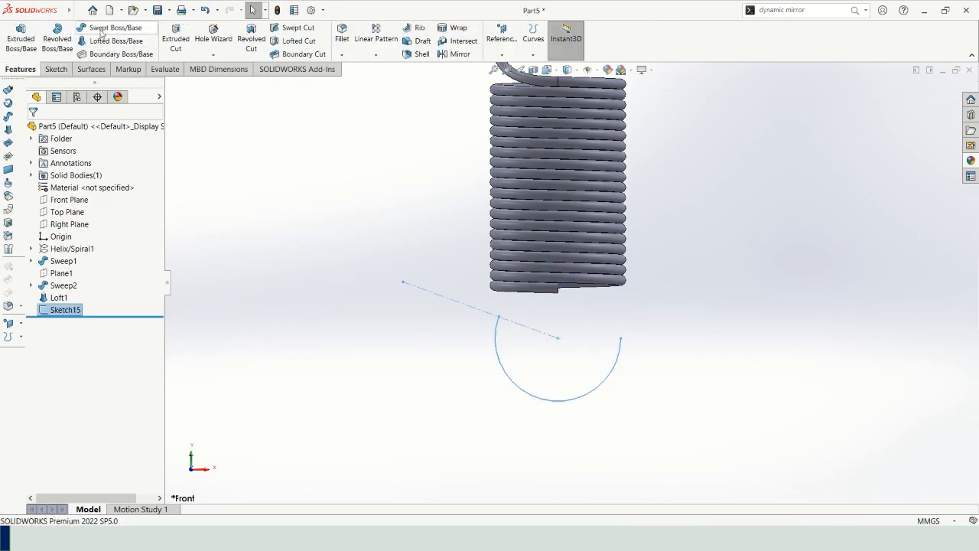
click(102, 29)
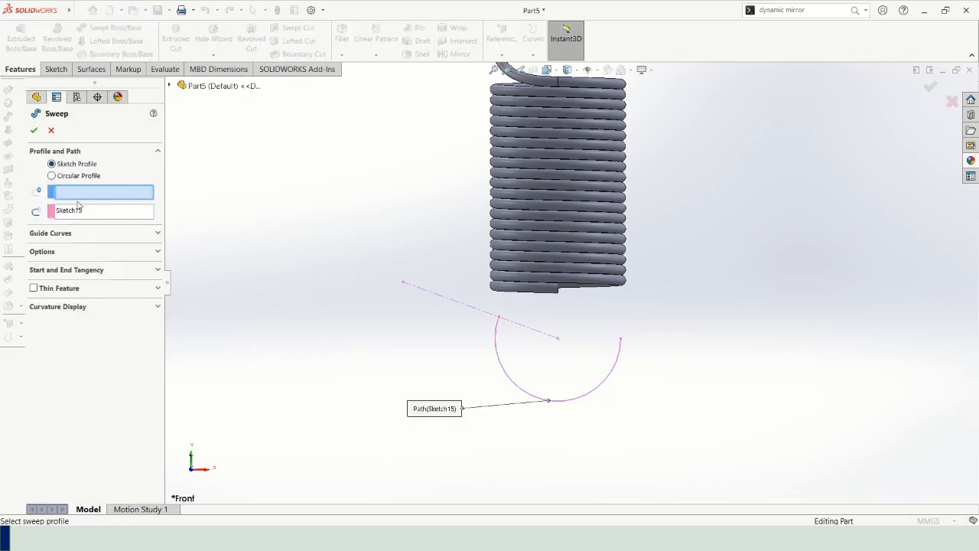
click(52, 175)
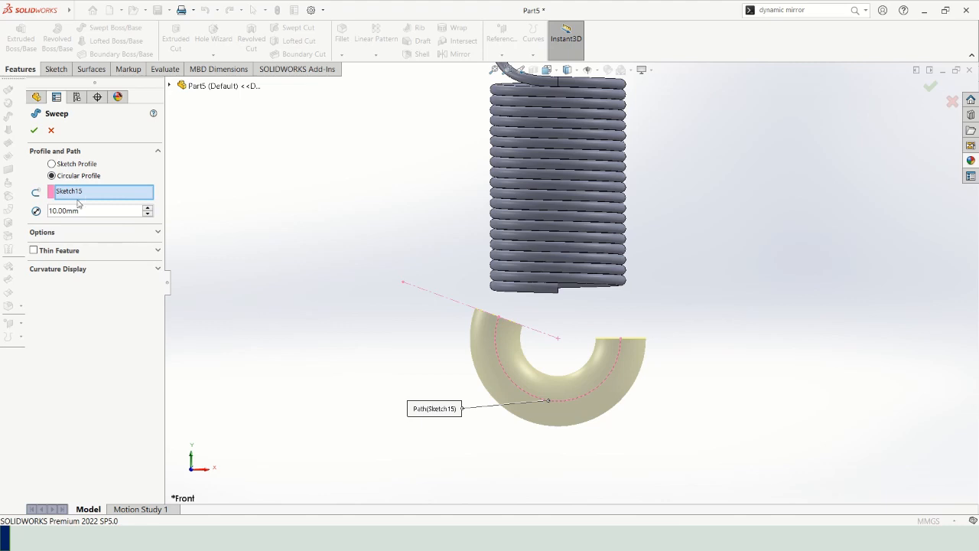
text(2)
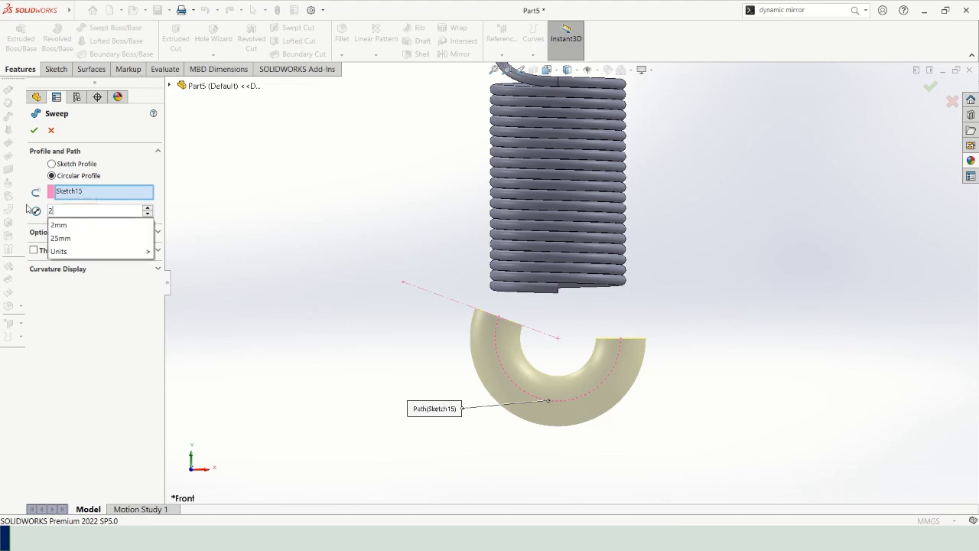
key(Return)
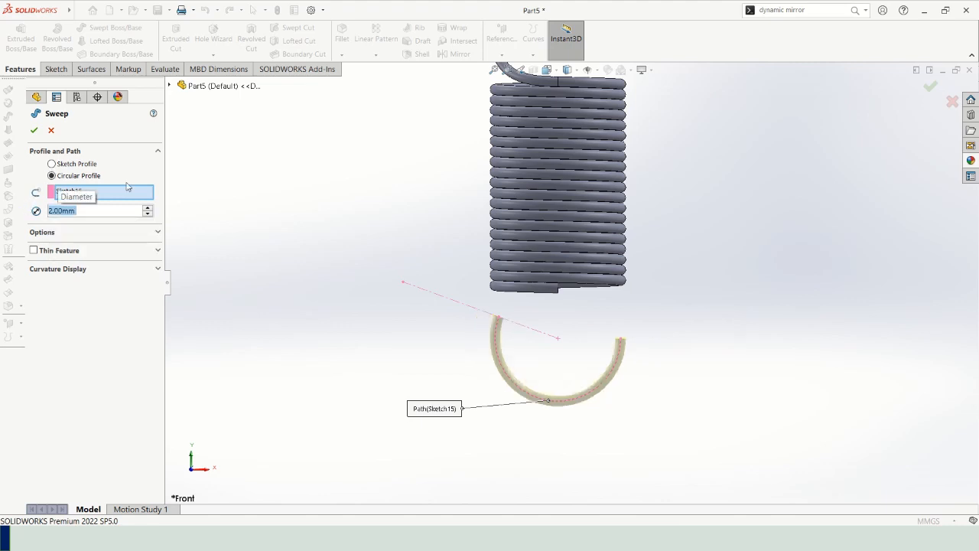
click(38, 134)
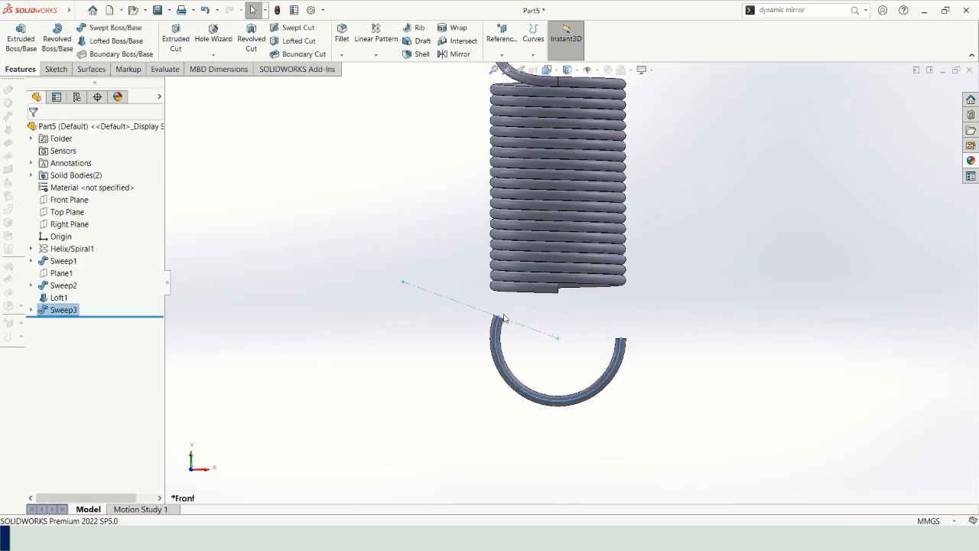
Step: Start a boss loft using the coil's lower end edge and the facing end edge of the lower hook as profiles
middle_drag(502, 318, 505, 243)
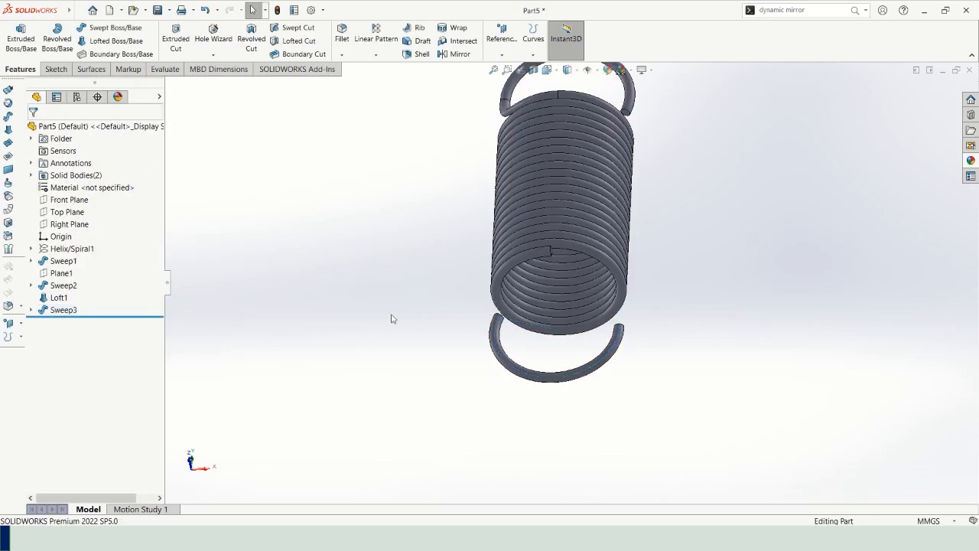
middle_drag(508, 277, 515, 100)
scroll(583, 194, down, 4)
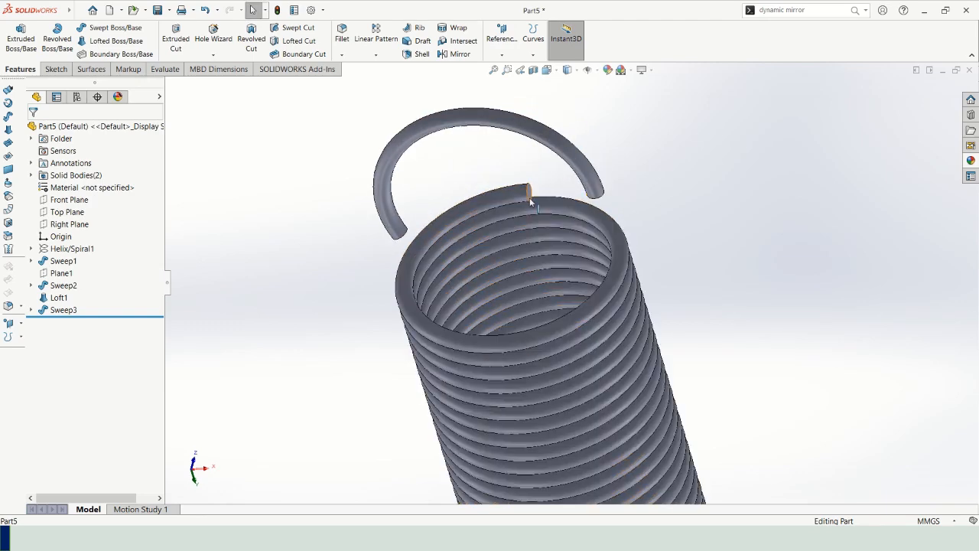
click(115, 42)
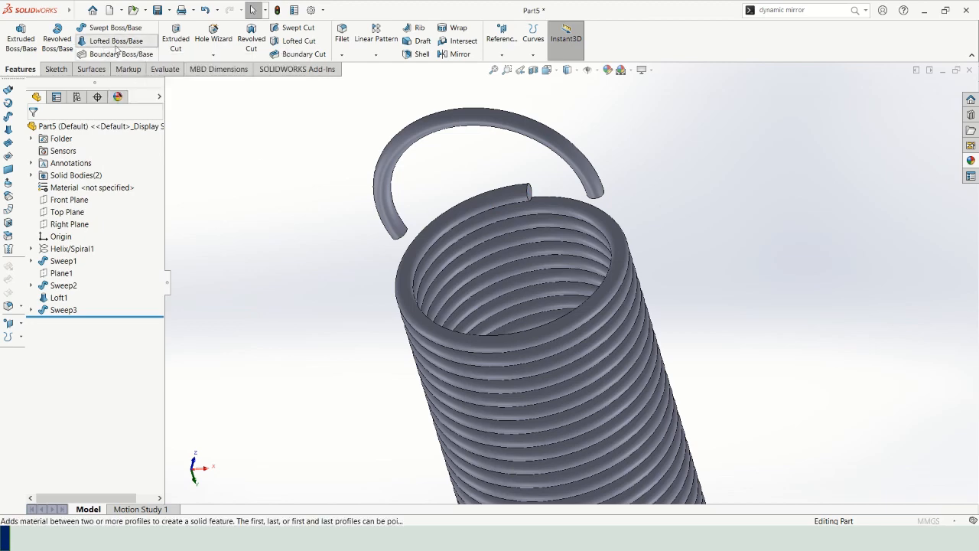
click(528, 191)
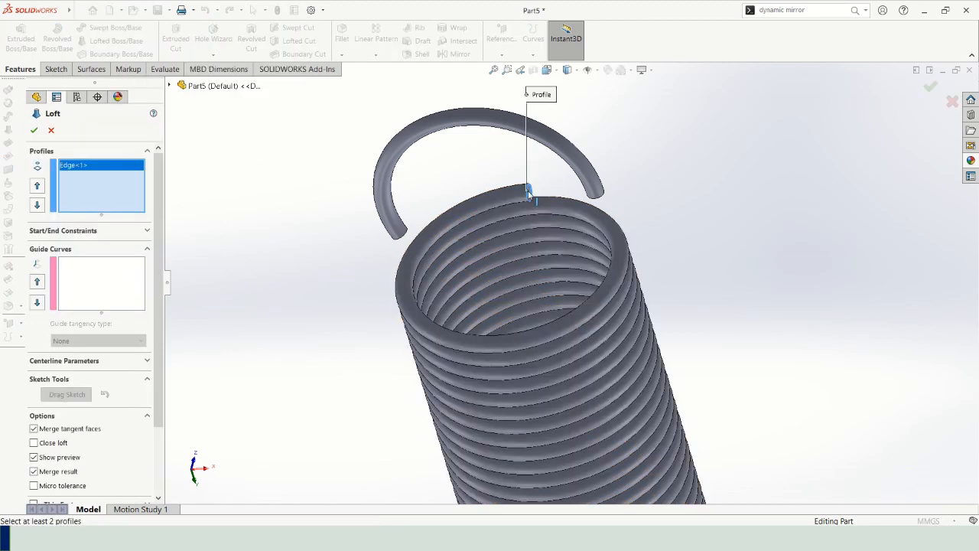
click(602, 196)
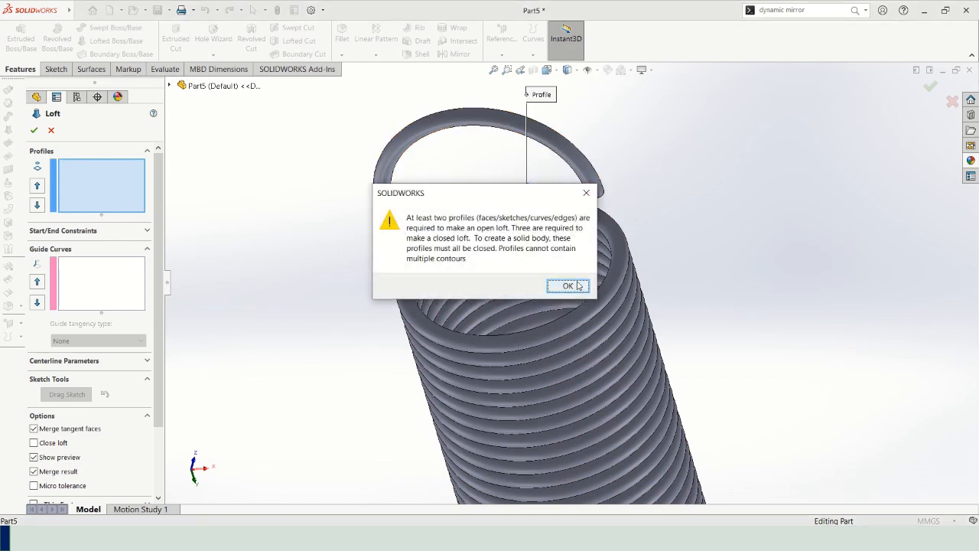
click(577, 285)
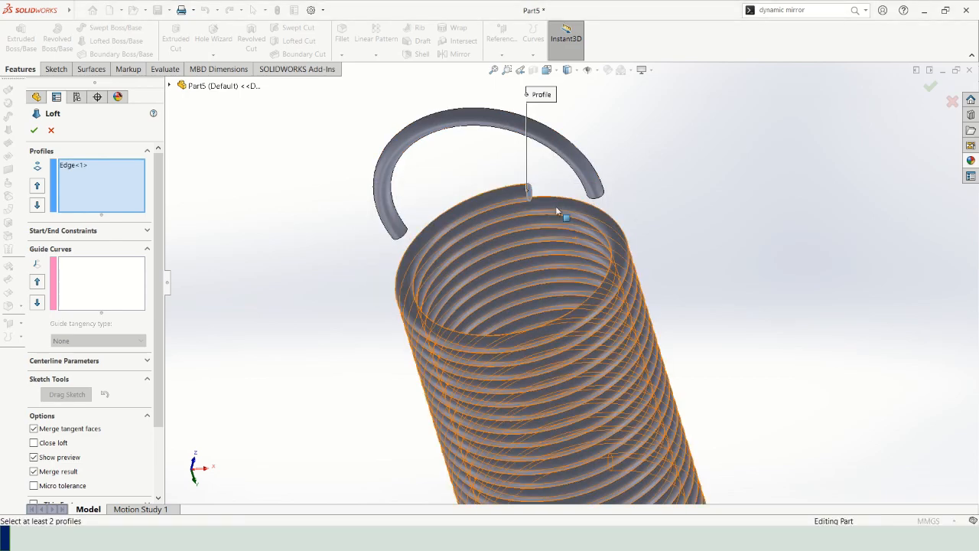
click(601, 202)
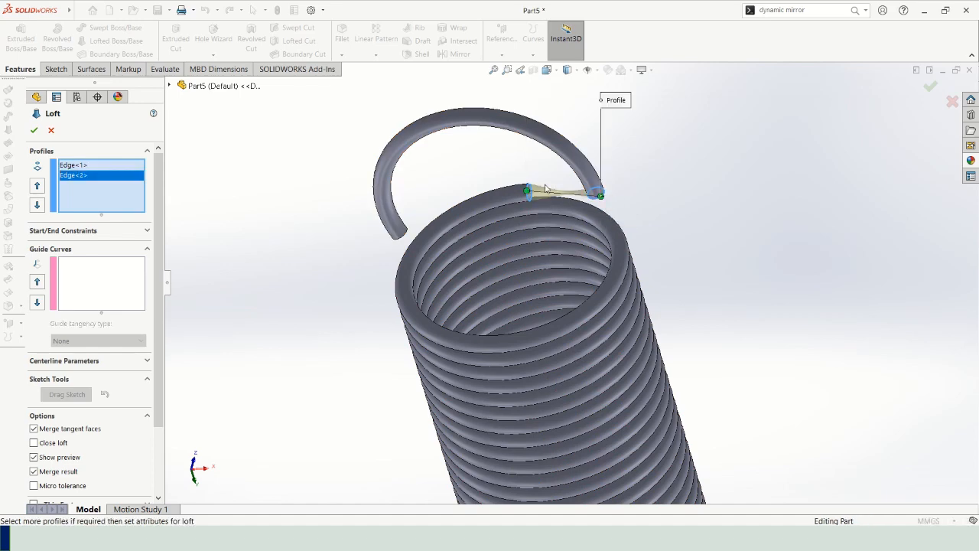
Step: Examine the loft preview between the coil's end edge and the lower hook's end edge from several angles
middle_drag(546, 189, 417, 214)
scroll(522, 183, down, 4)
middle_drag(527, 195, 509, 209)
scroll(489, 215, up, 2)
scroll(472, 285, down, 2)
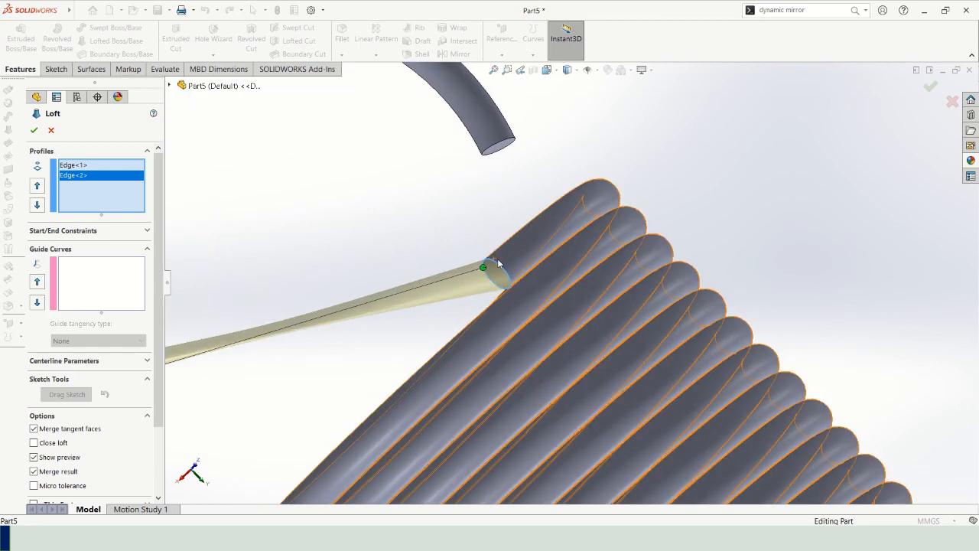
middle_drag(498, 262, 513, 281)
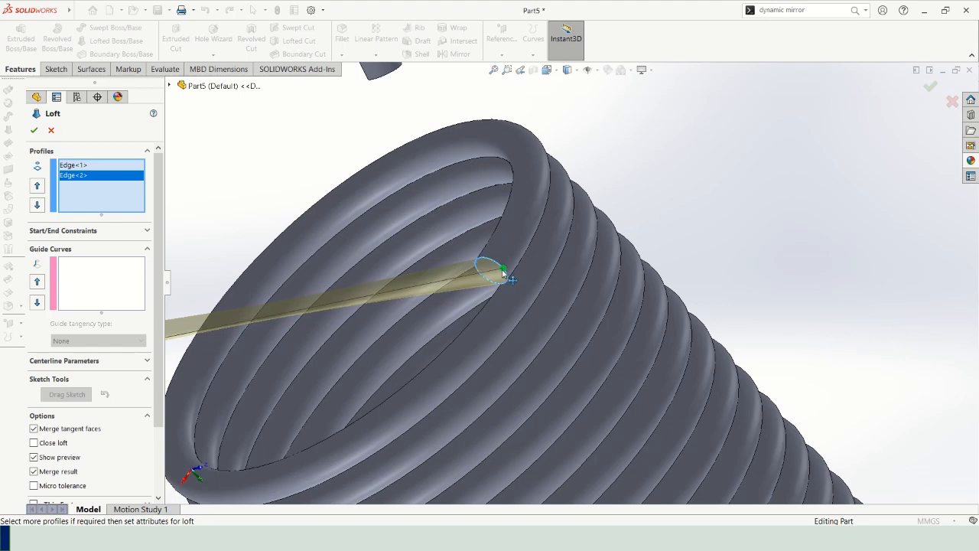
scroll(504, 273, up, 5)
scroll(402, 316, down, 5)
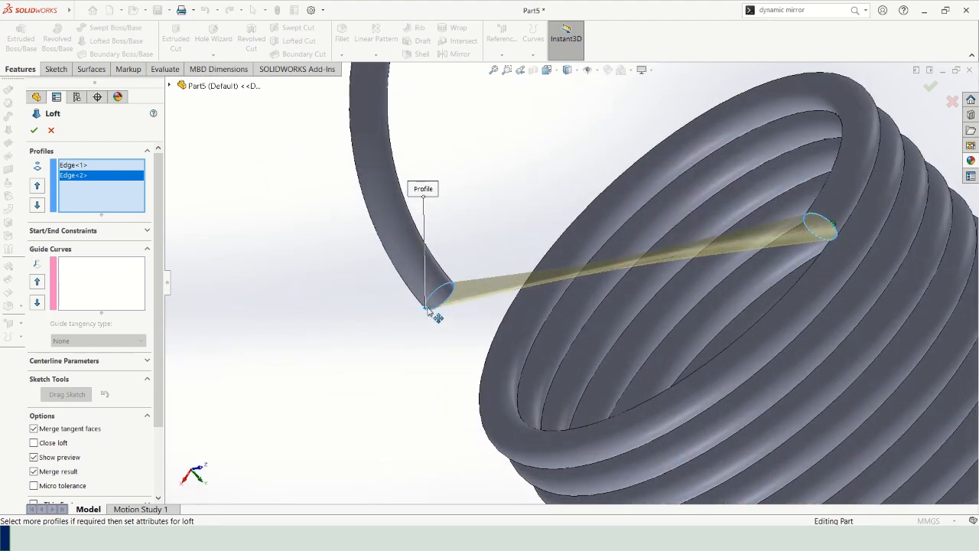
scroll(450, 299, up, 8)
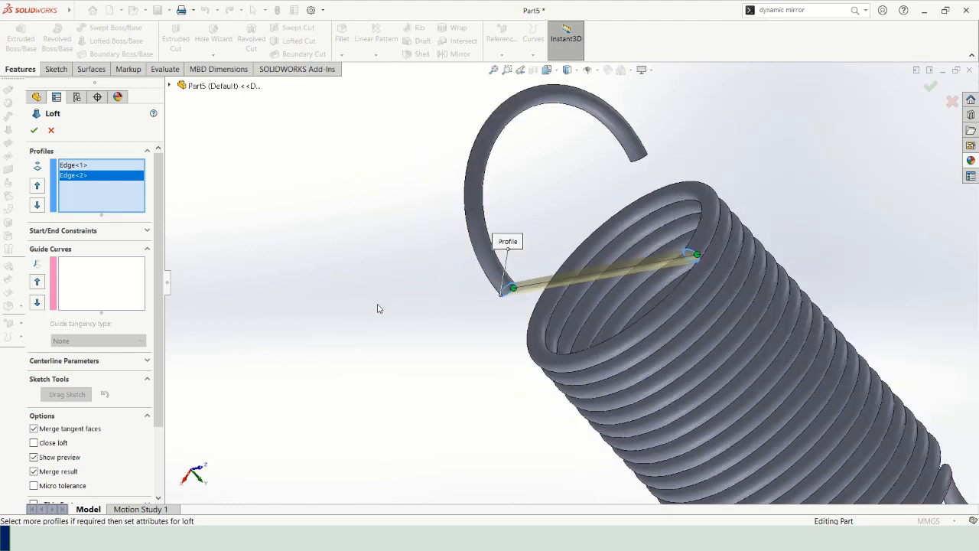
middle_drag(474, 250, 459, 323)
scroll(579, 322, down, 6)
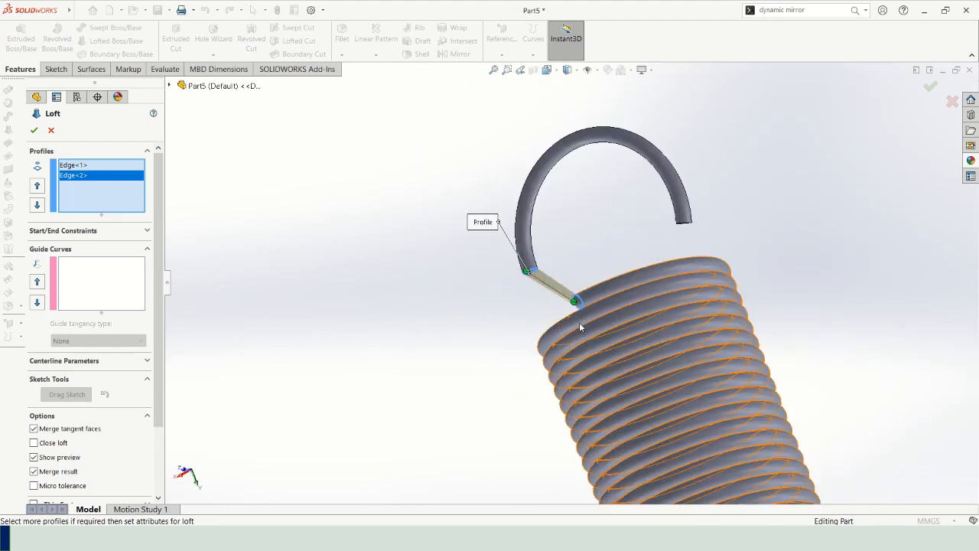
middle_drag(532, 280, 626, 303)
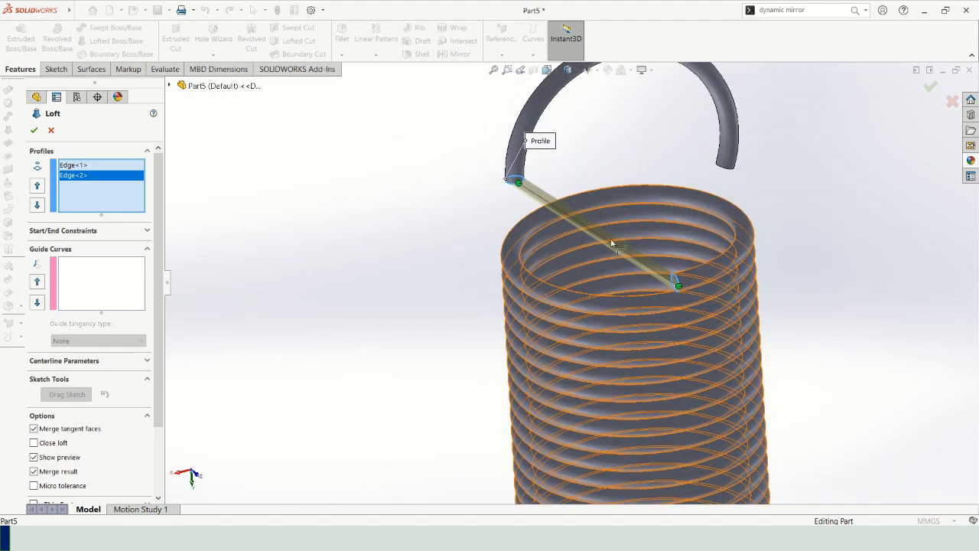
scroll(537, 200, down, 3)
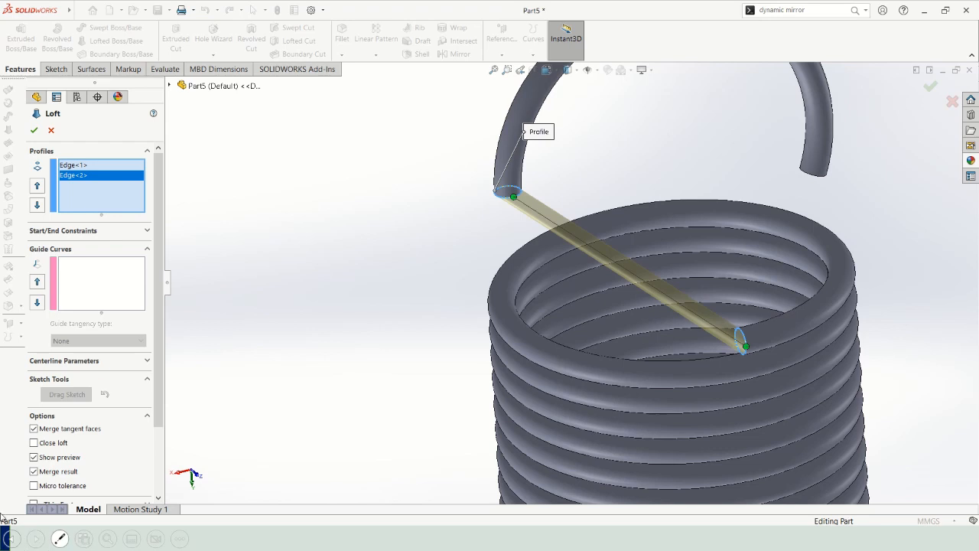
Step: Set both the start and end constraints of the lower hook loft to Normal To Profile
click(62, 231)
click(83, 258)
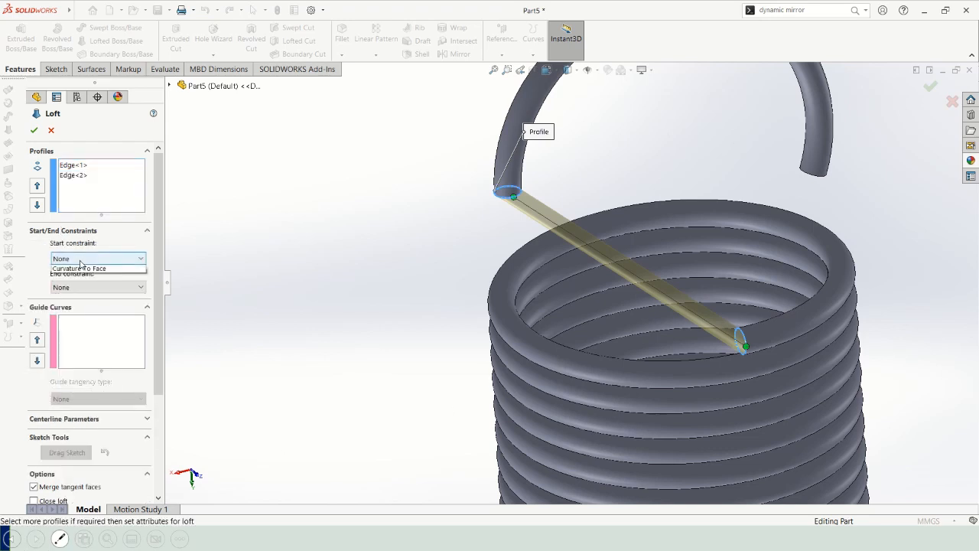
click(93, 287)
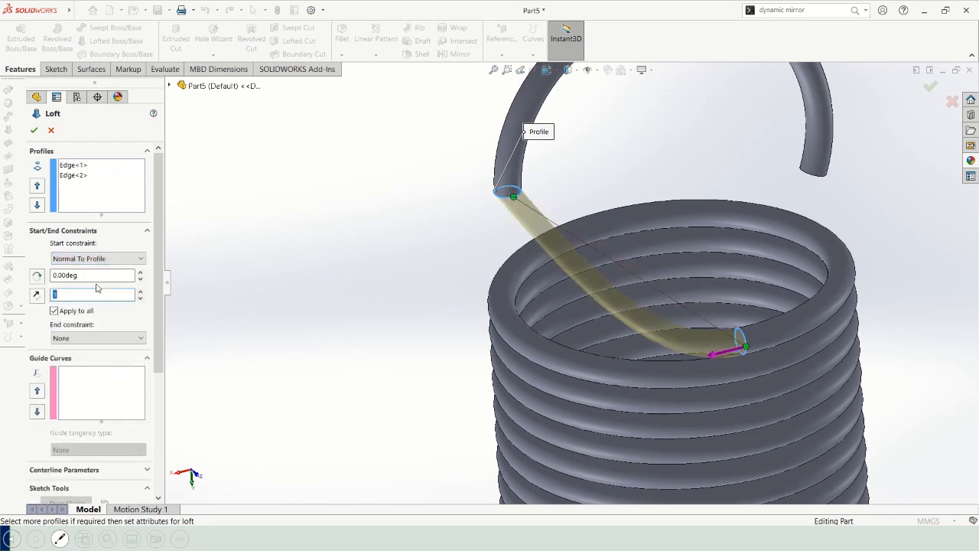
click(96, 338)
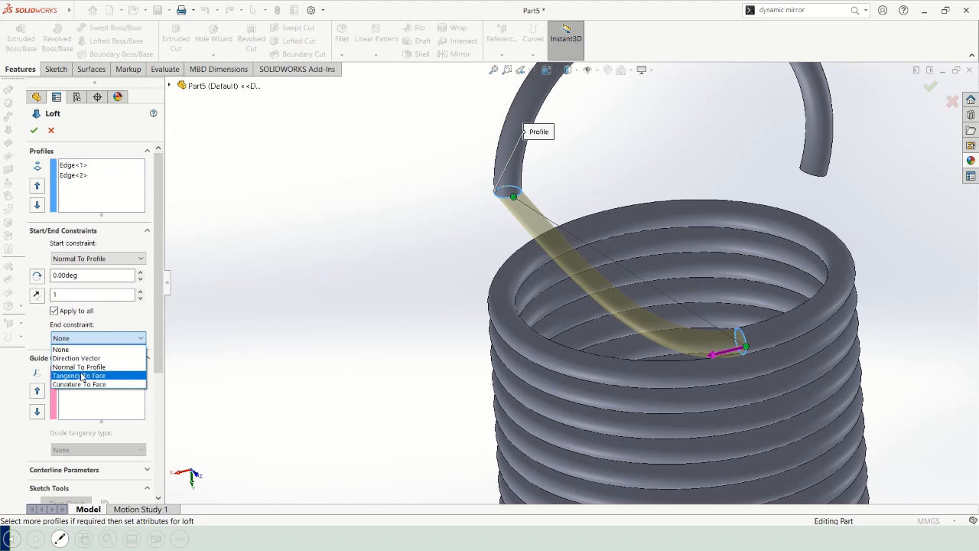
click(78, 367)
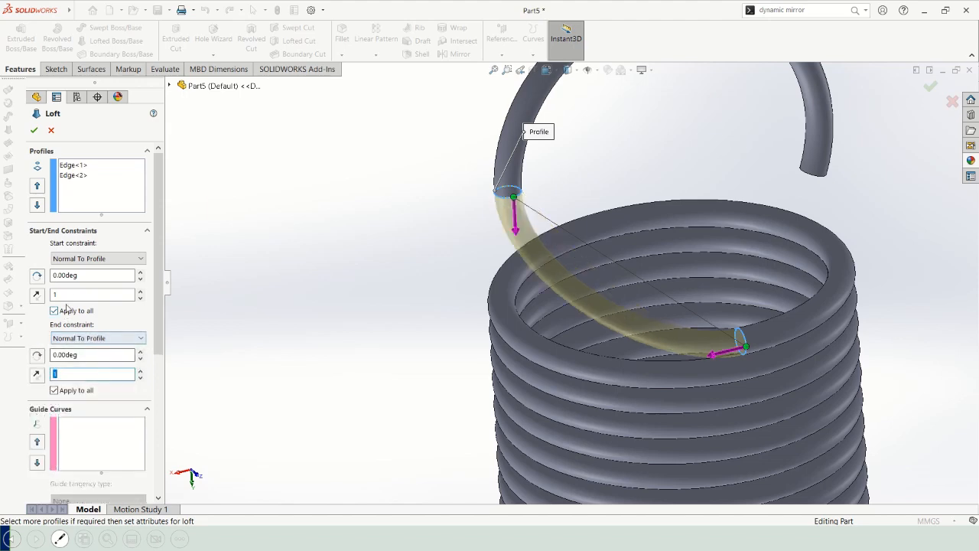
Step: Set the loft's start tangent length to 1.5 and accept the loft joining the coil to the lower hook
scroll(260, 349, down, 1)
scroll(306, 355, up, 1)
scroll(349, 328, up, 3)
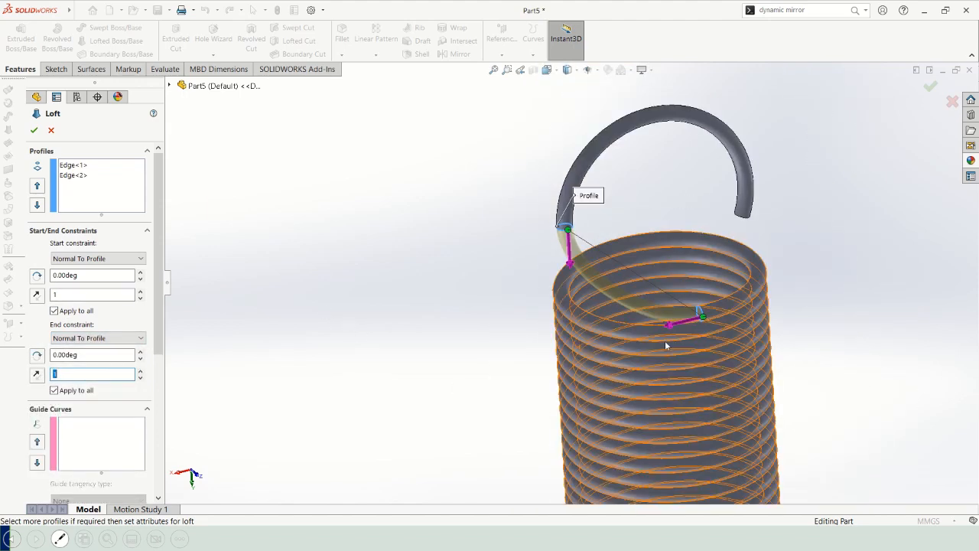
scroll(698, 337, down, 2)
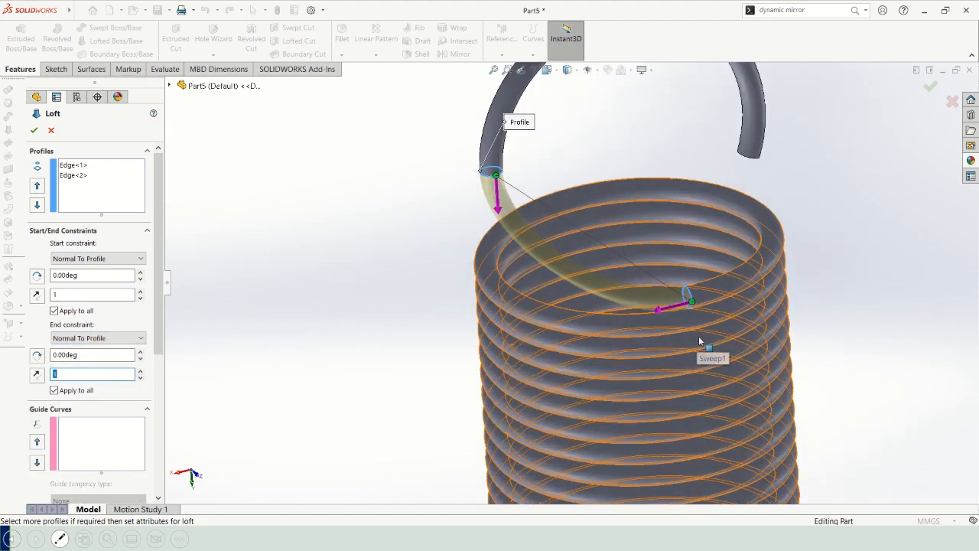
click(658, 310)
drag(659, 310, 642, 313)
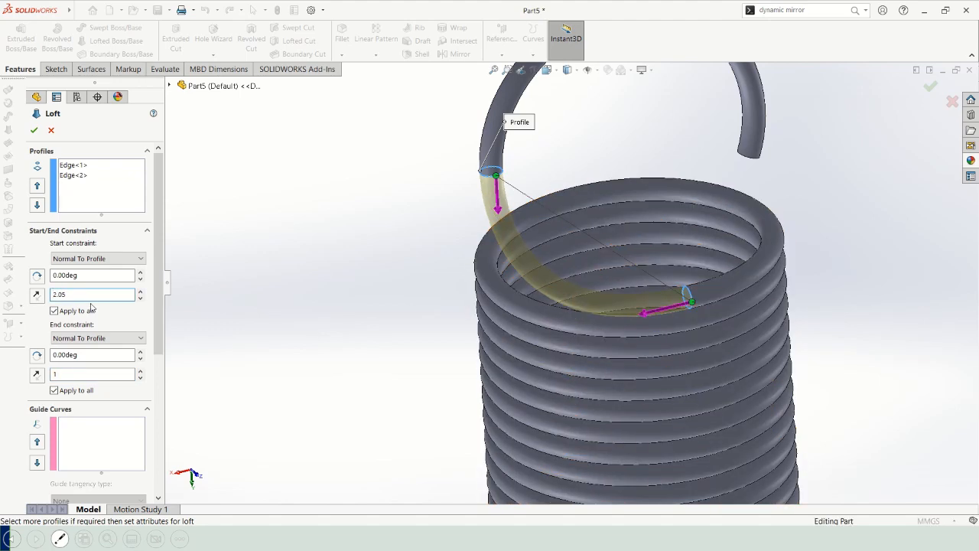
drag(80, 295, 51, 300)
text(1.5)
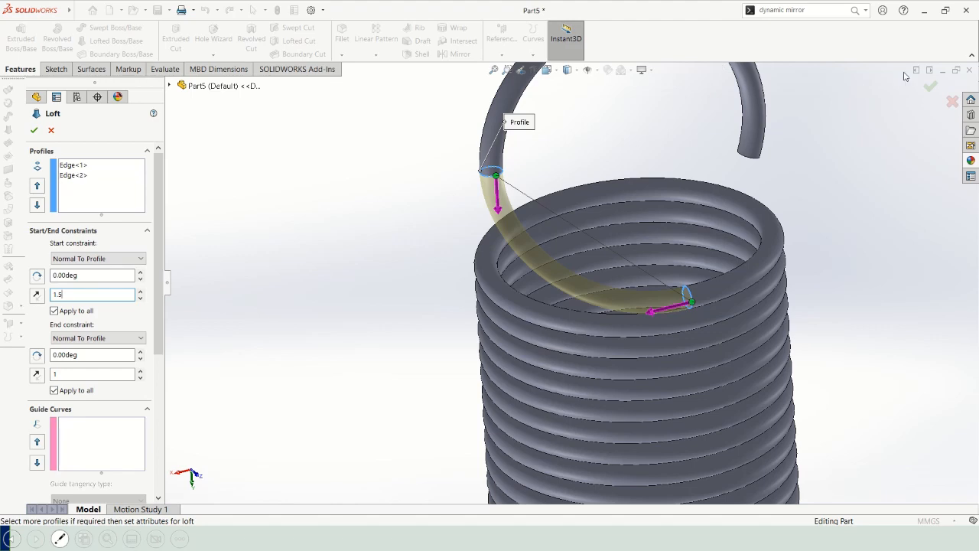
click(930, 86)
scroll(426, 273, up, 5)
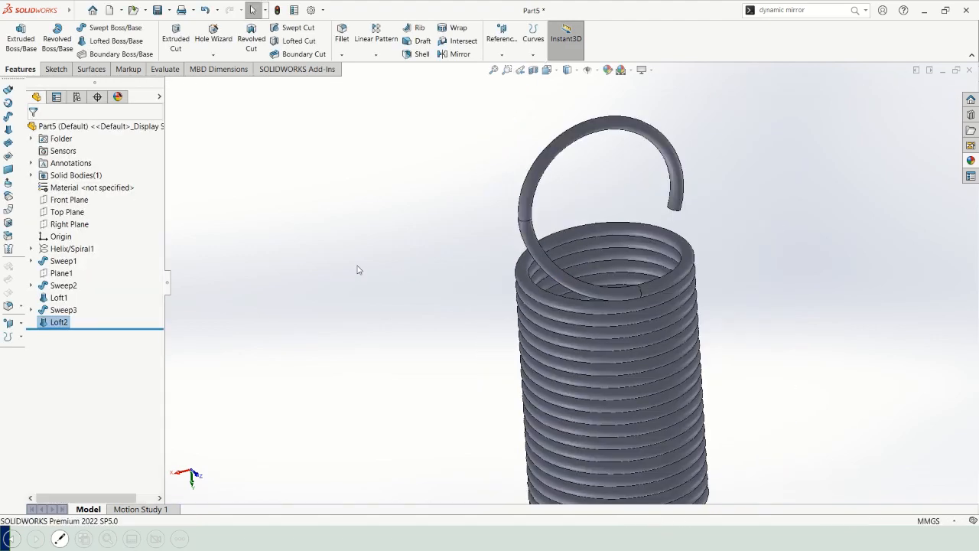
middle_drag(530, 312, 490, 265)
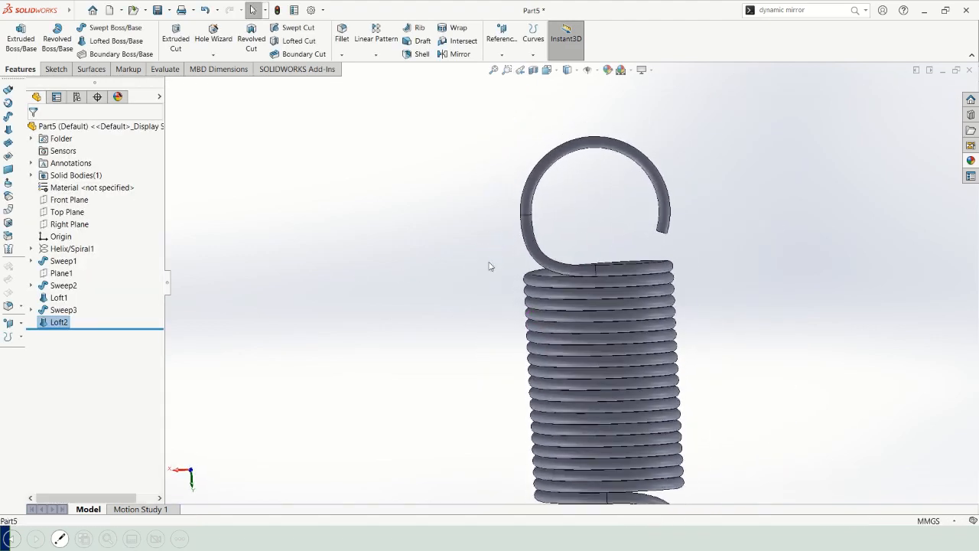
scroll(490, 265, up, 3)
scroll(652, 389, down, 1)
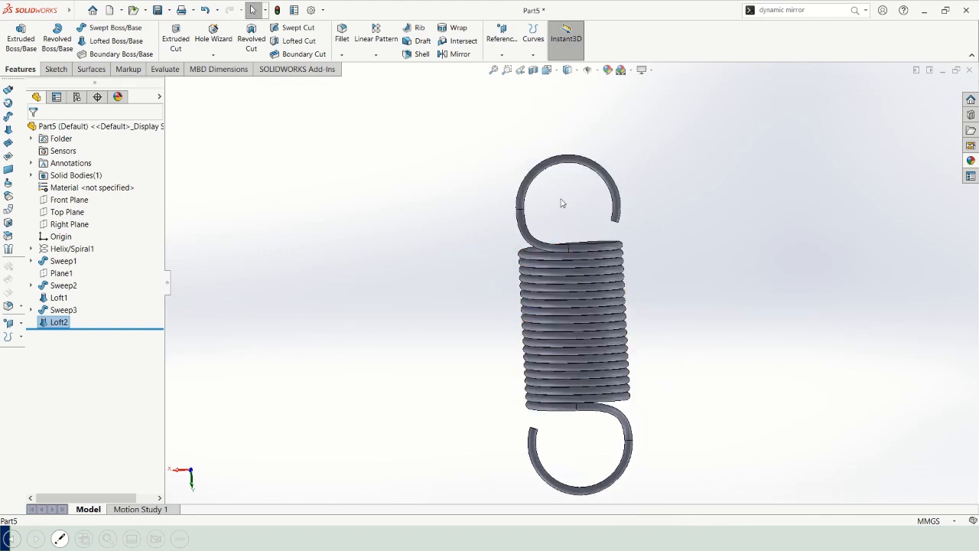
key(alt+Tab)
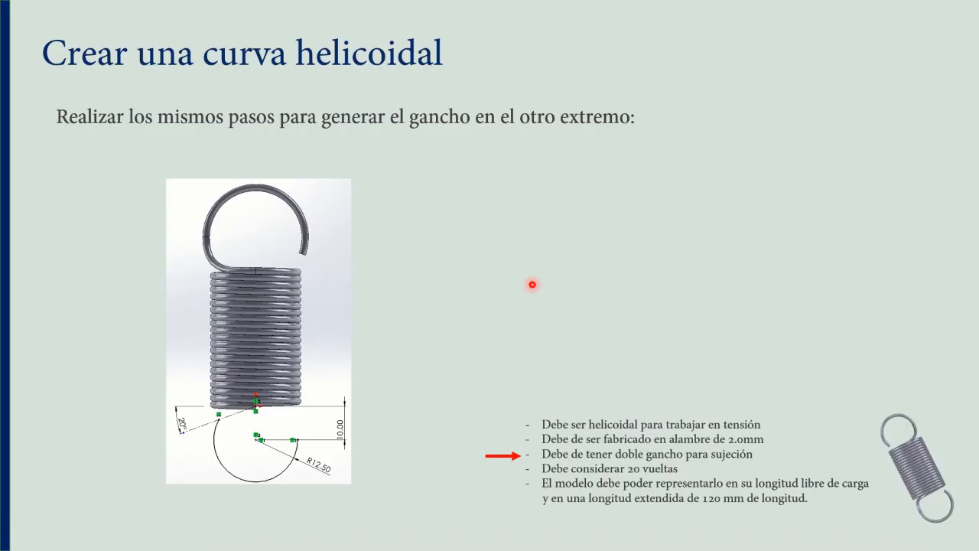
click(520, 296)
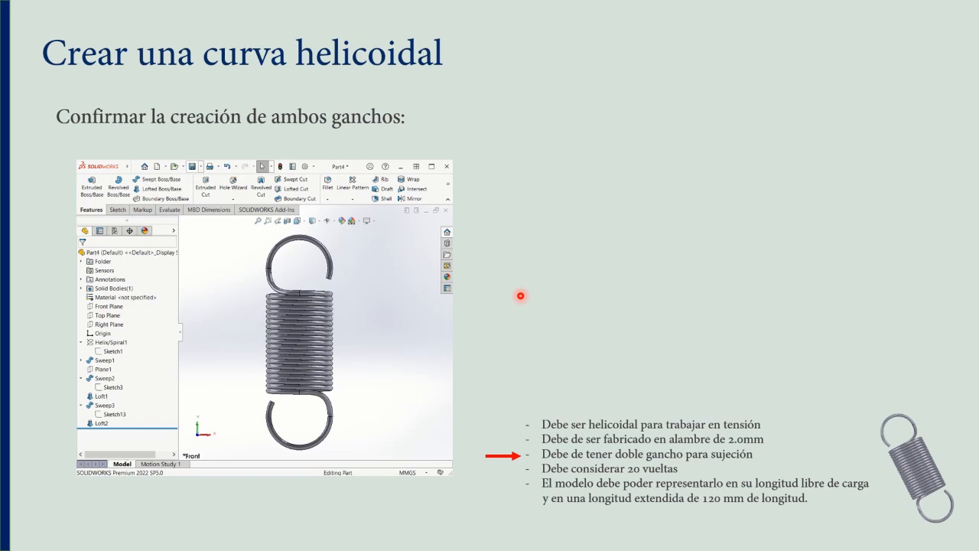
click(520, 295)
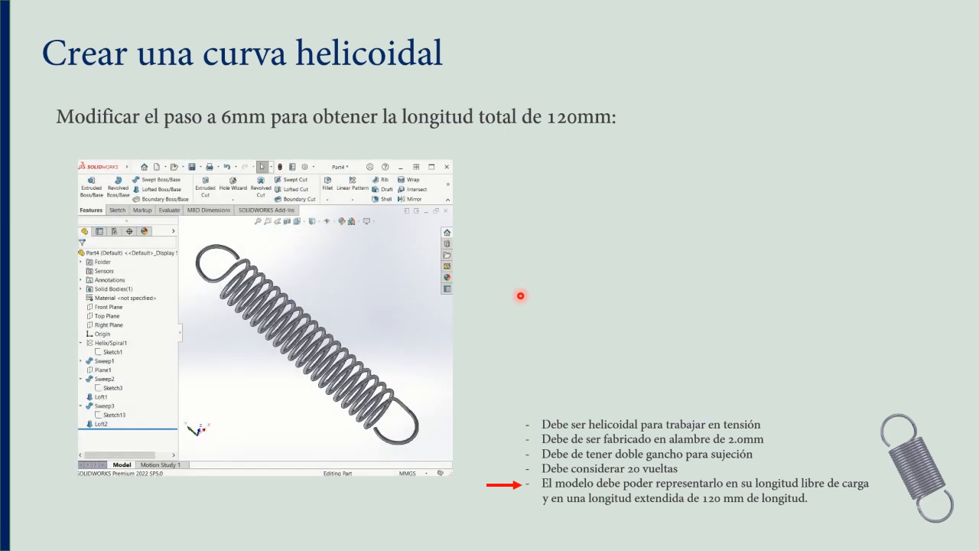
click(520, 295)
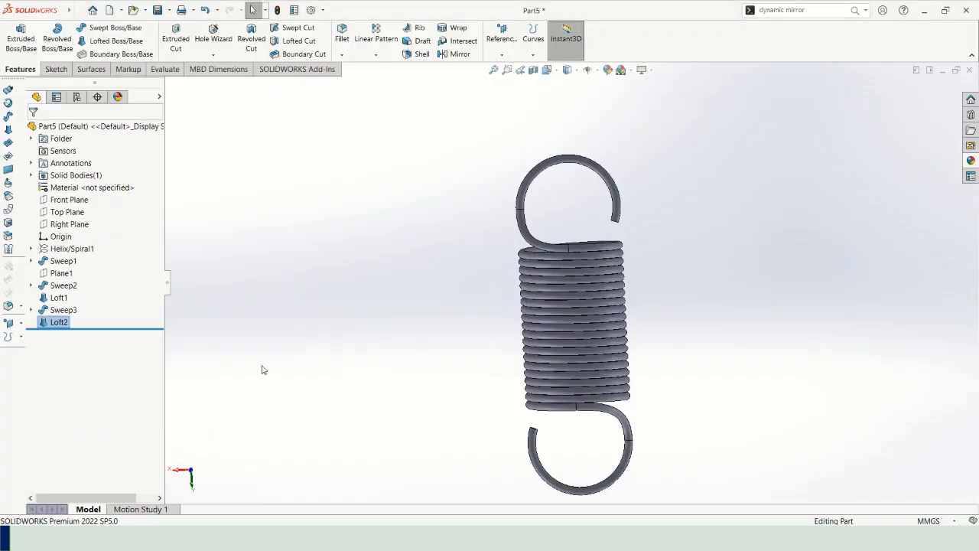
Step: Edit the helix of the coil and set its constant pitch to 6 mm
click(68, 252)
click(78, 226)
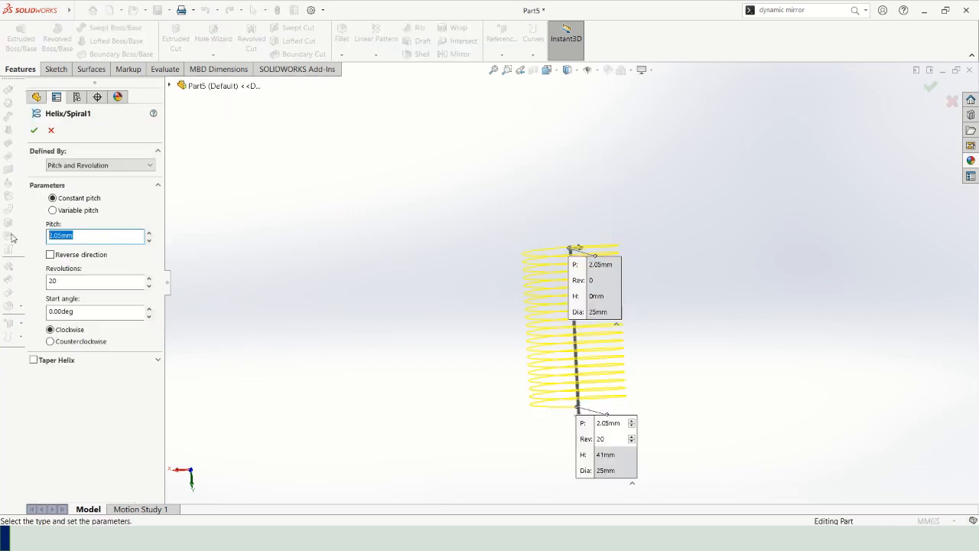
text(6)
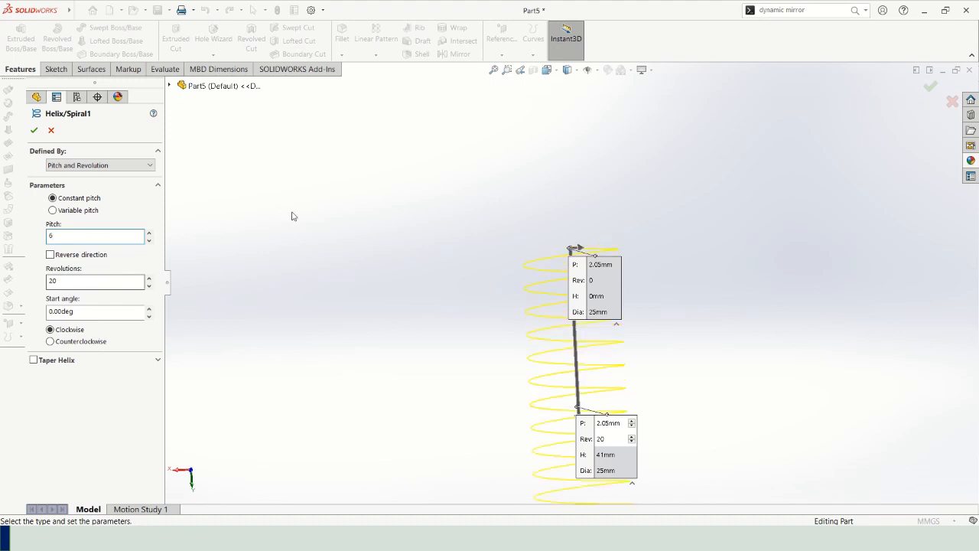
scroll(292, 217, up, 5)
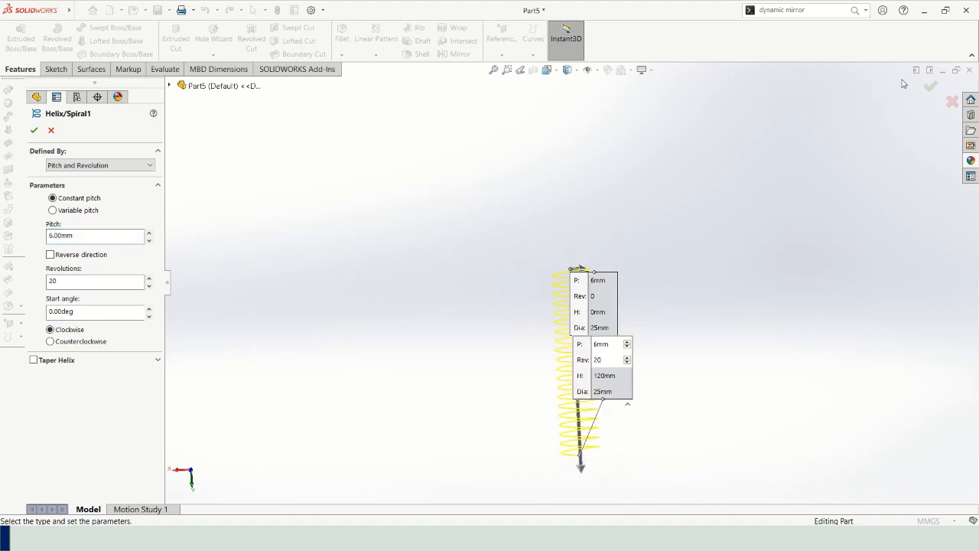
key(Return)
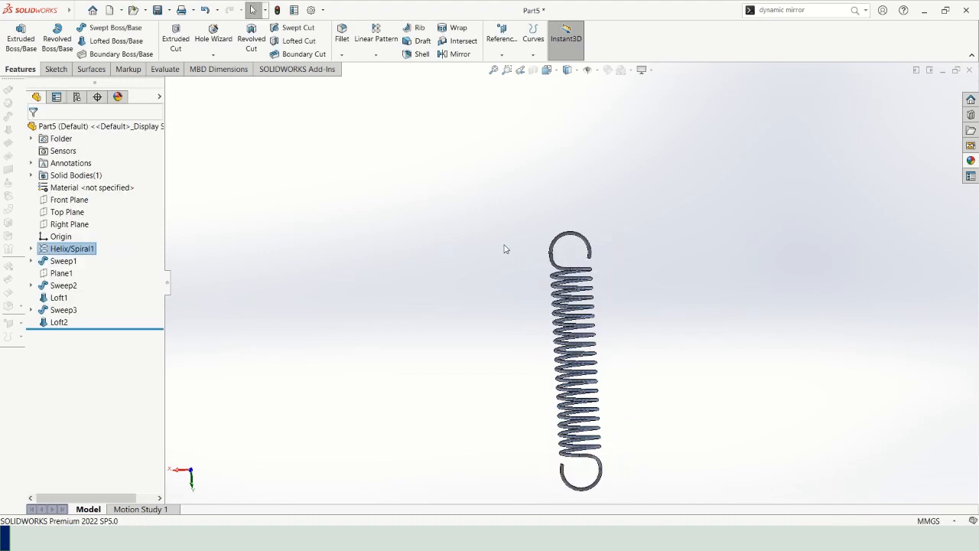
Step: Edit the helix again, set its pitch to 2.01 mm, and inspect the rebuilt spring
middle_drag(578, 263, 513, 376)
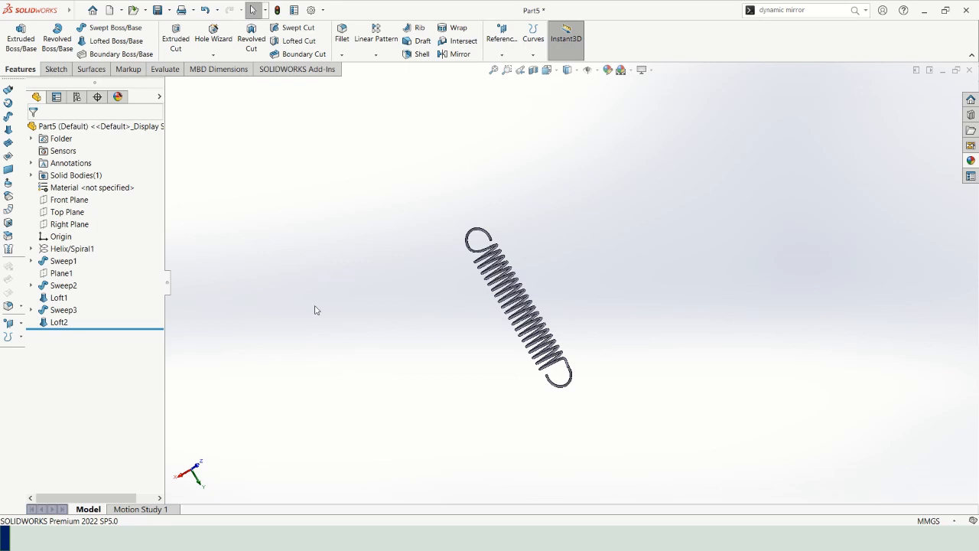
click(73, 249)
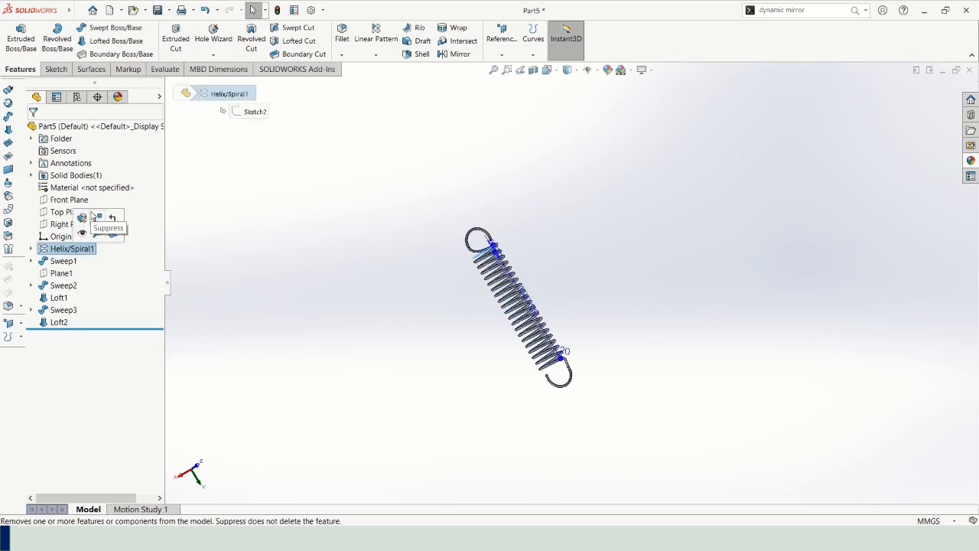
click(82, 218)
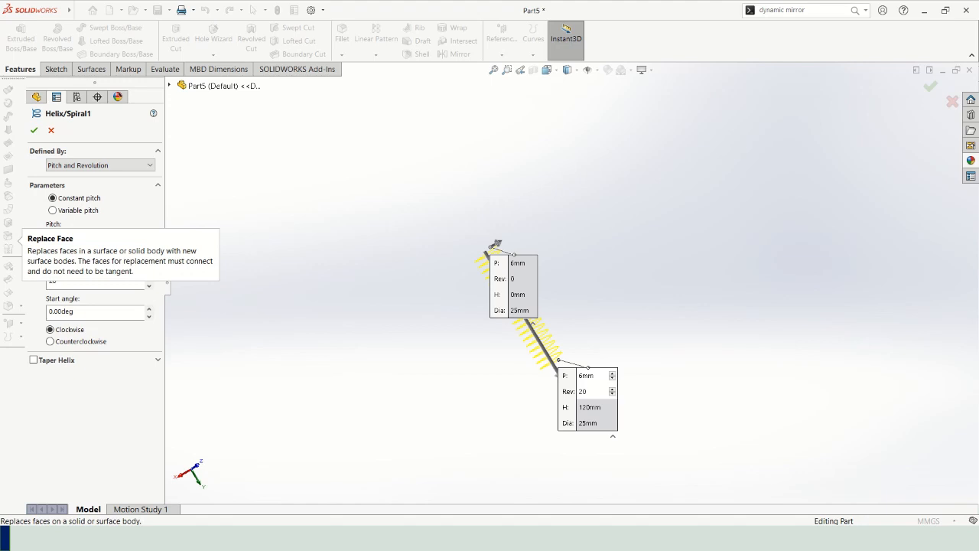
text(2.01)
key(Return)
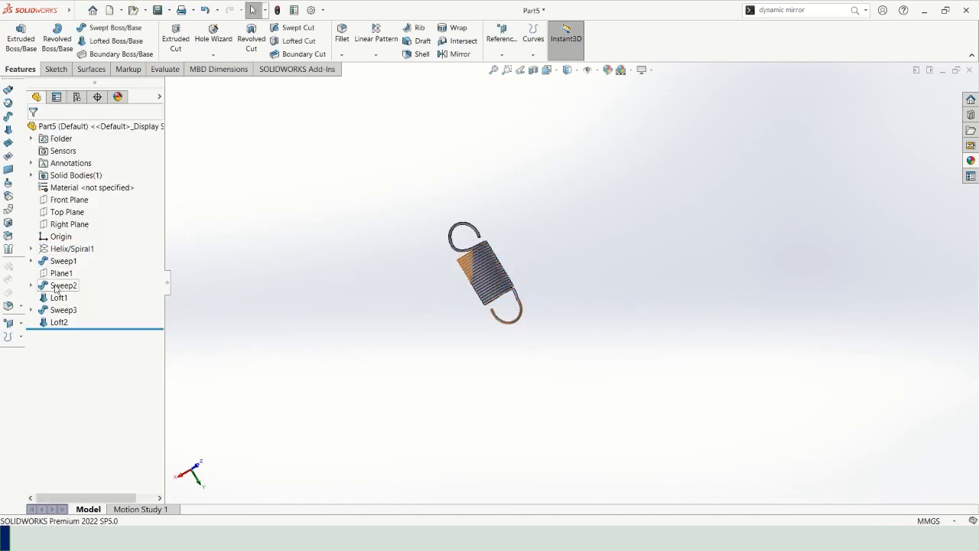
scroll(525, 256, down, 5)
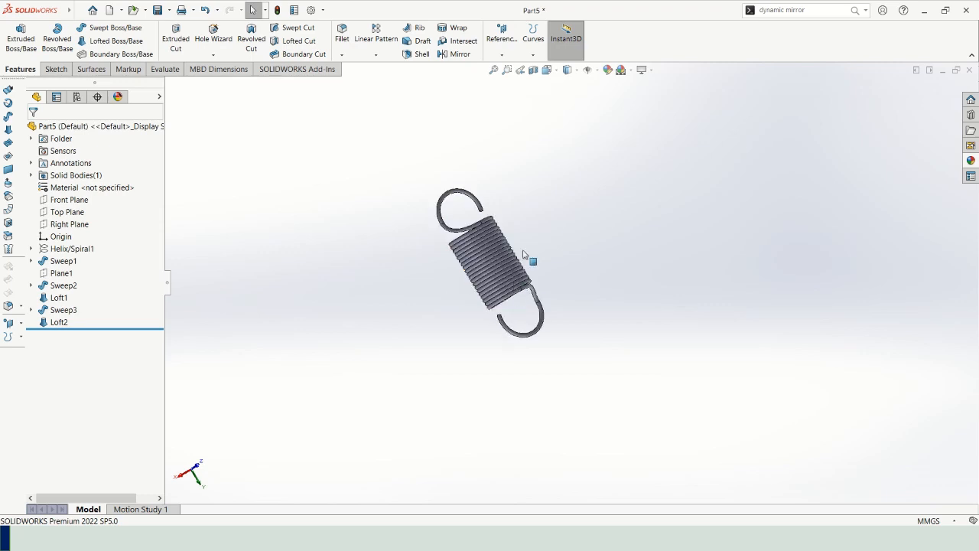
middle_drag(506, 300, 661, 304)
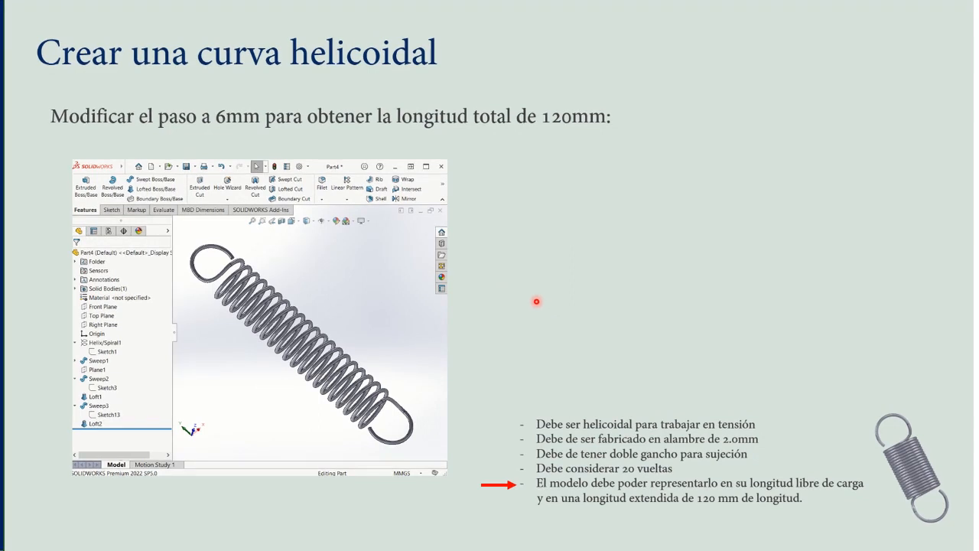
click(536, 302)
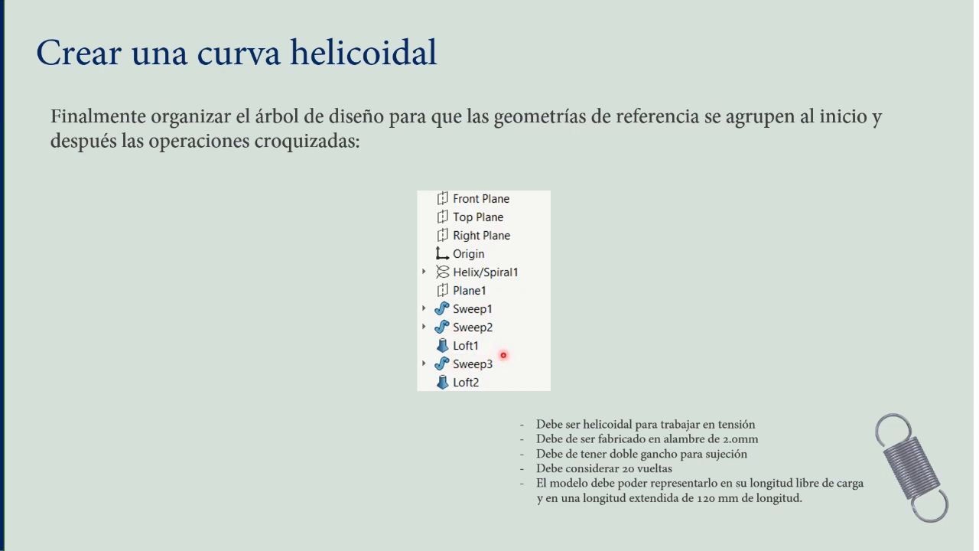
Step: Switch back to SOLIDWORKS and reorder the feature tree so the reference plane sits between the helix and the coil sweep
key(alt+Tab)
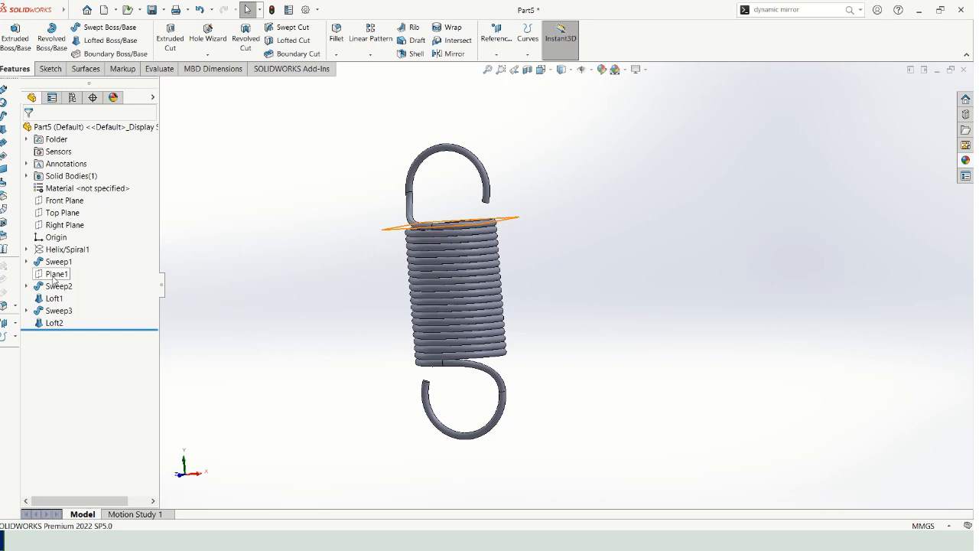
drag(54, 280, 55, 252)
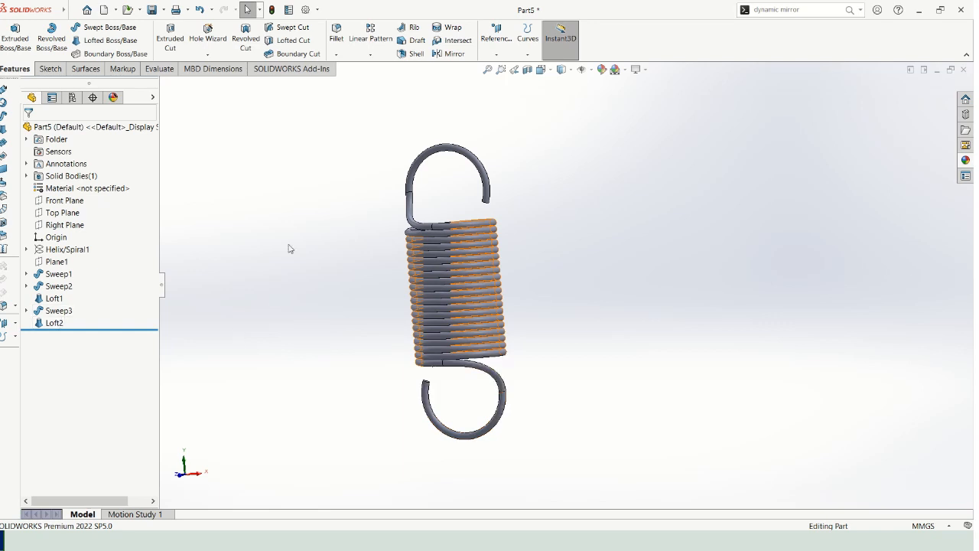
Step: Switch to the presentation and advance to the Ejercicio 2 slide showing the wire shaker sphere
scroll(552, 277, up, 2)
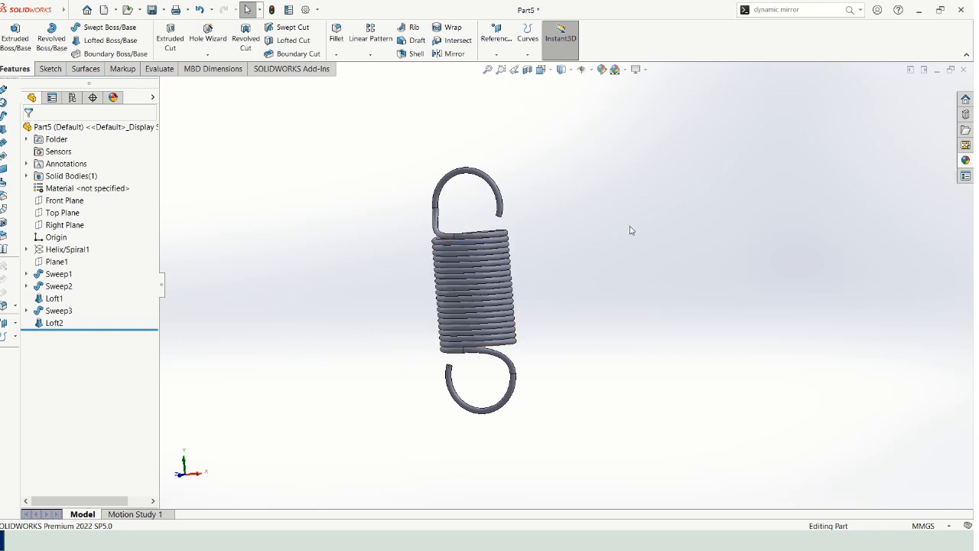
key(alt+Tab)
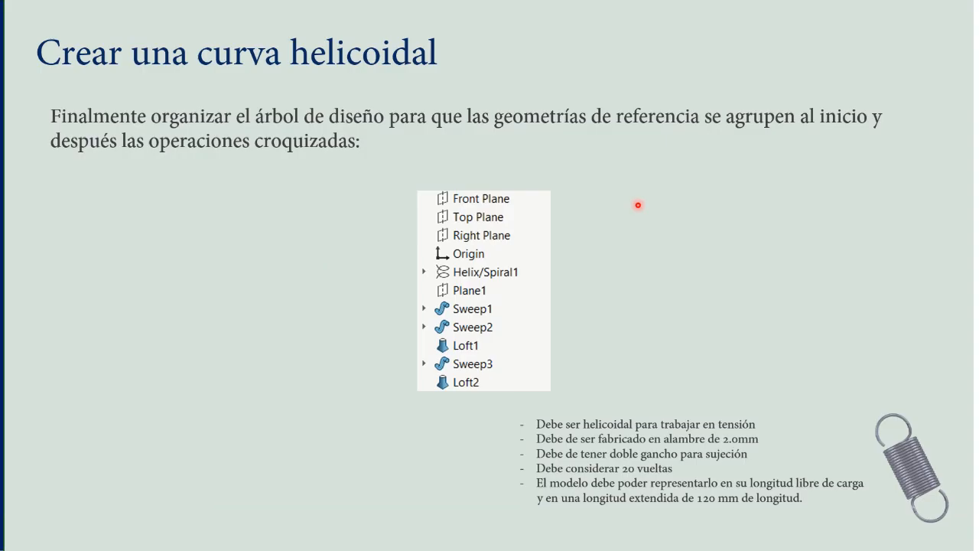
click(603, 235)
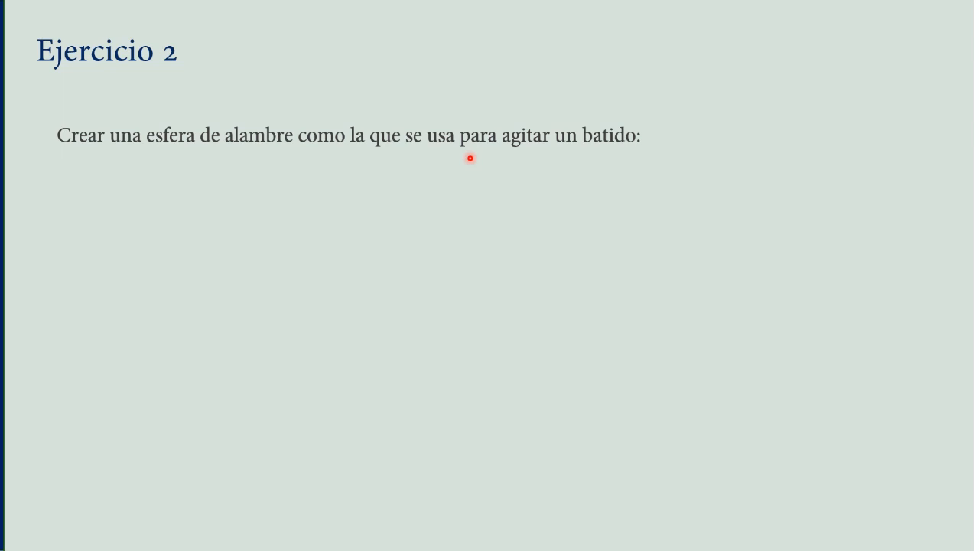
click(470, 158)
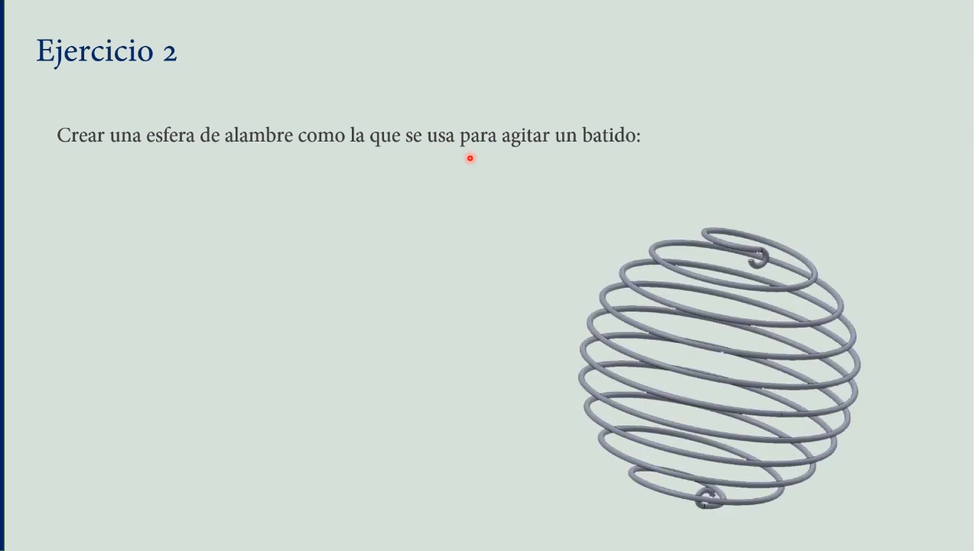
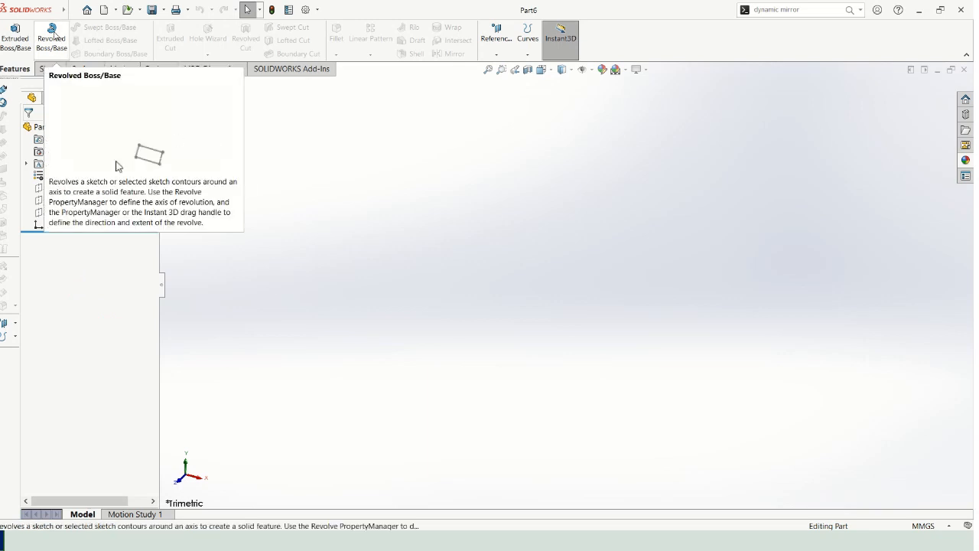
Step: Start a revolved boss sketch on the Front Plane and draw a three-point arc of about 47 mm radius, bulging right of the origin
click(56, 36)
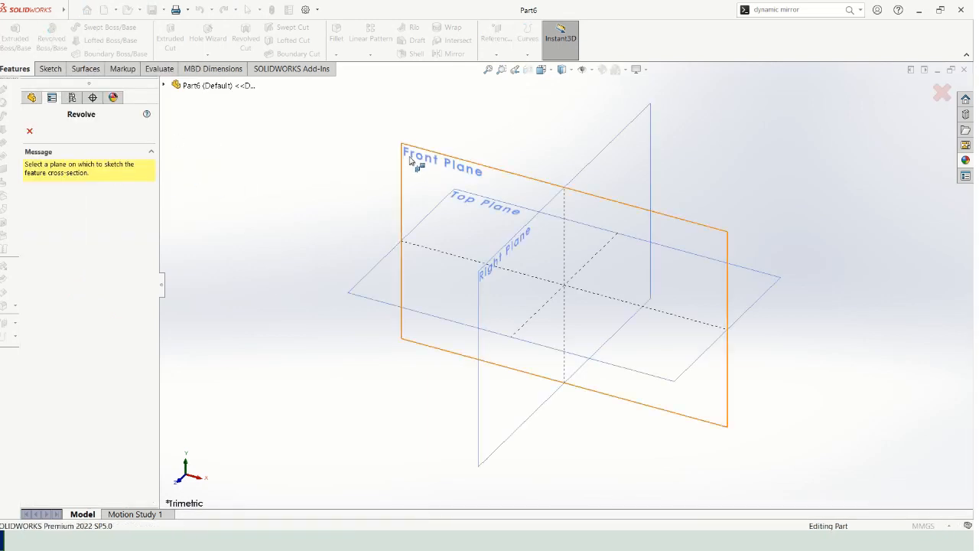
click(410, 158)
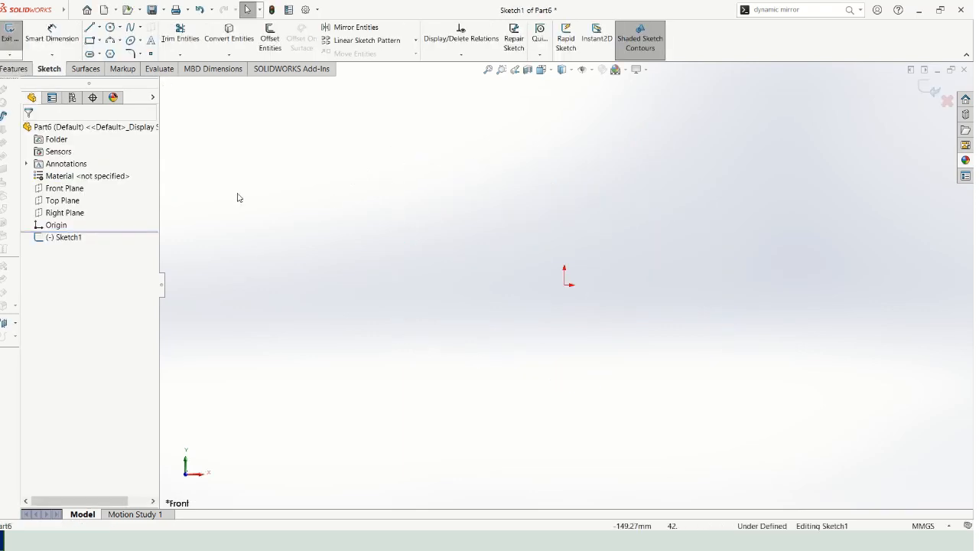
click(112, 43)
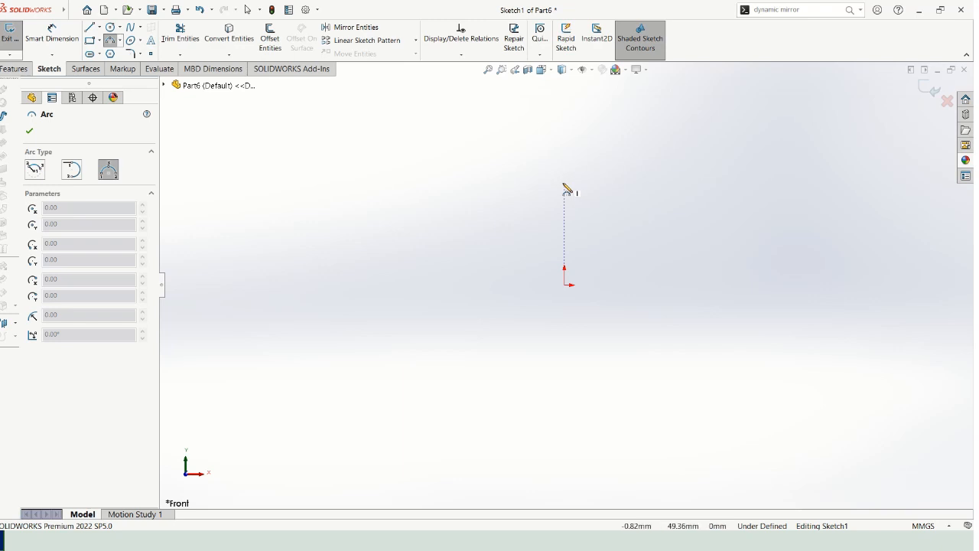
click(564, 185)
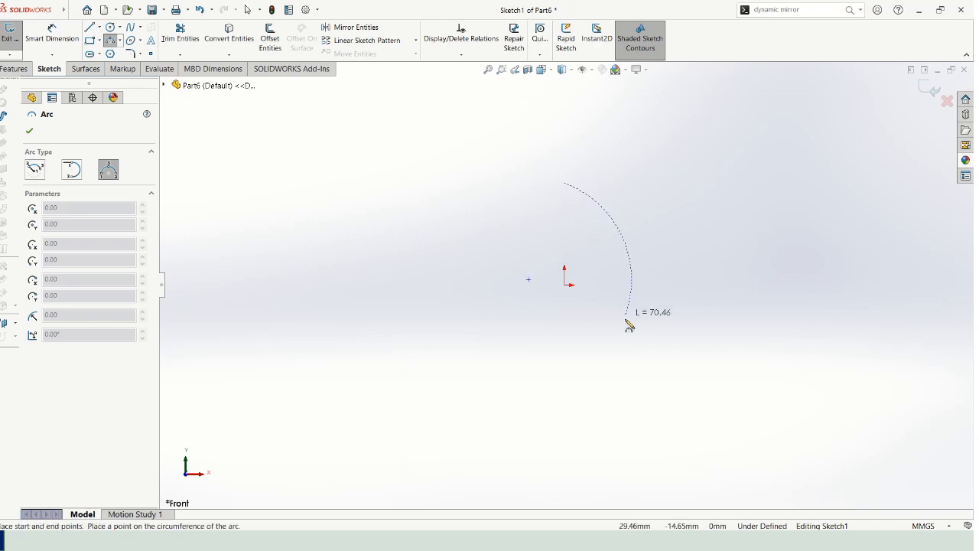
click(565, 375)
click(649, 285)
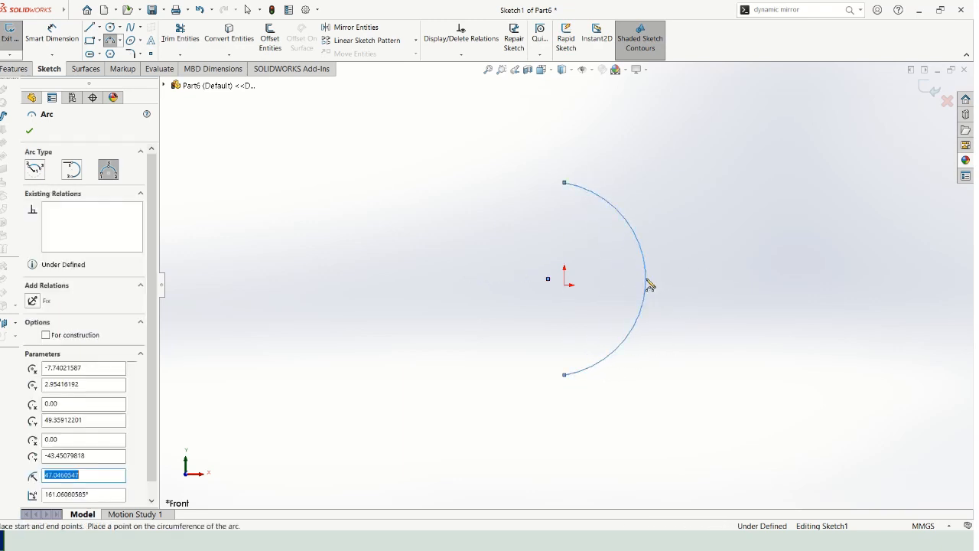
Step: Dimension the arc's radius and set it to 25 mm
click(63, 32)
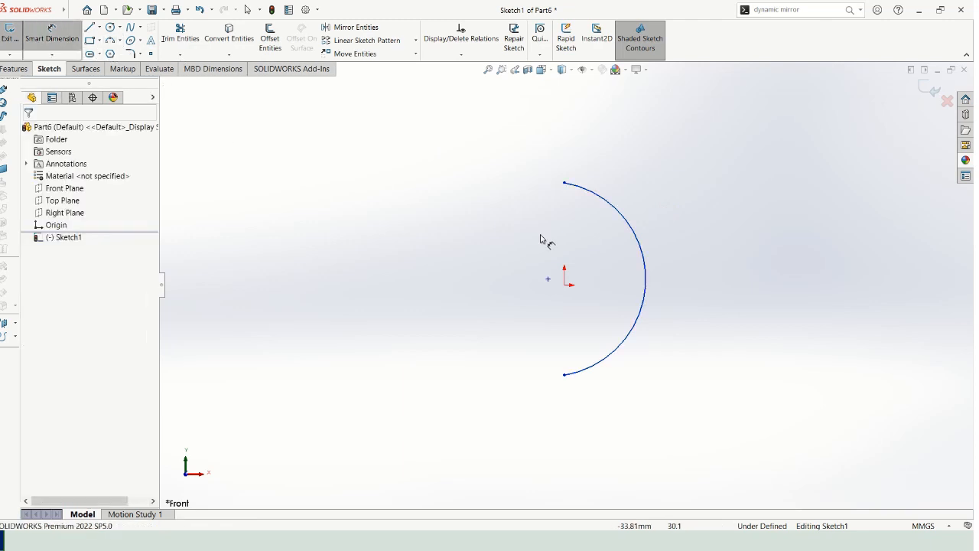
click(633, 231)
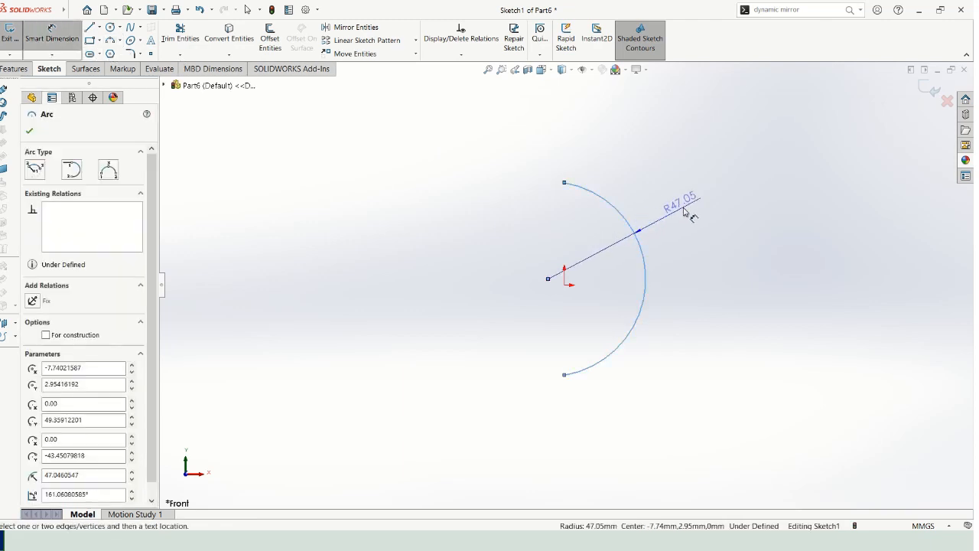
click(685, 211)
text(2)
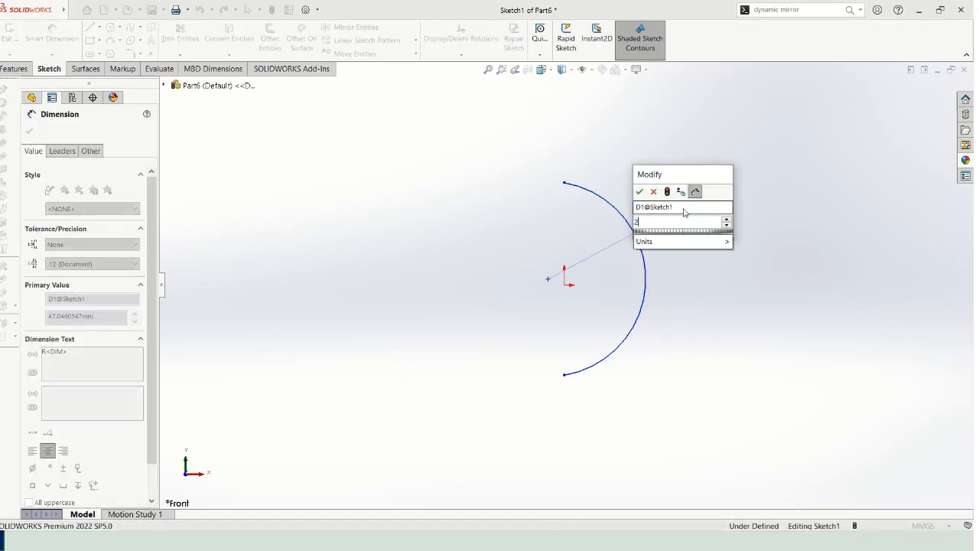
text(5)
key(Return)
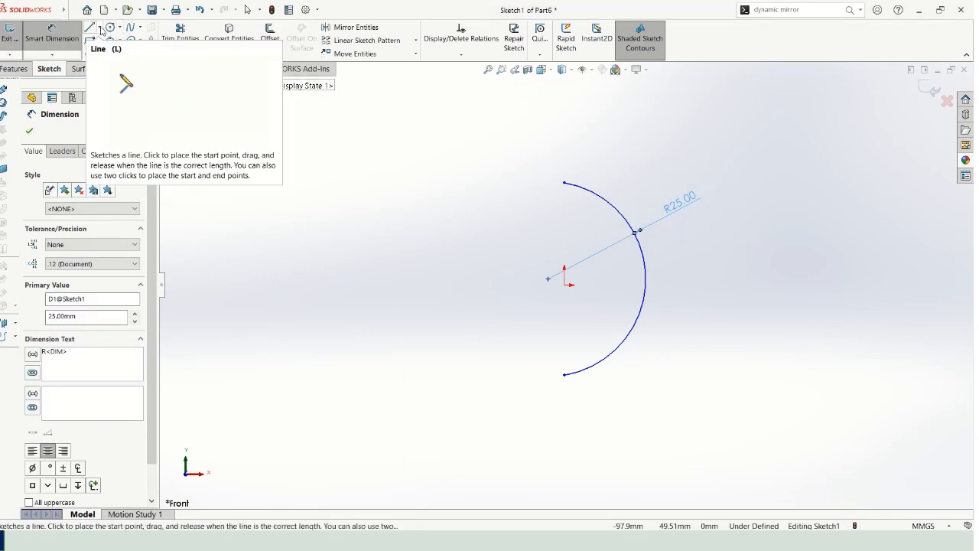
click(99, 28)
click(115, 50)
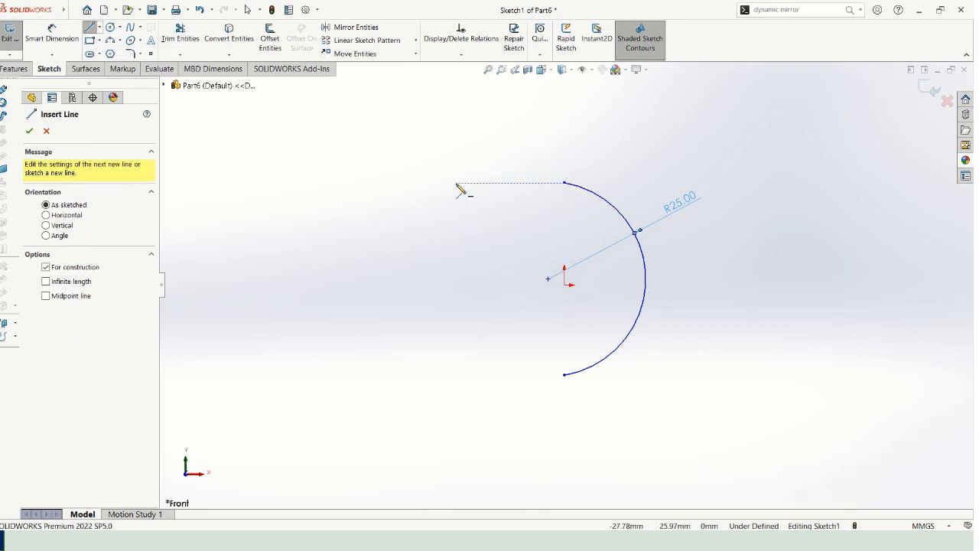
click(29, 132)
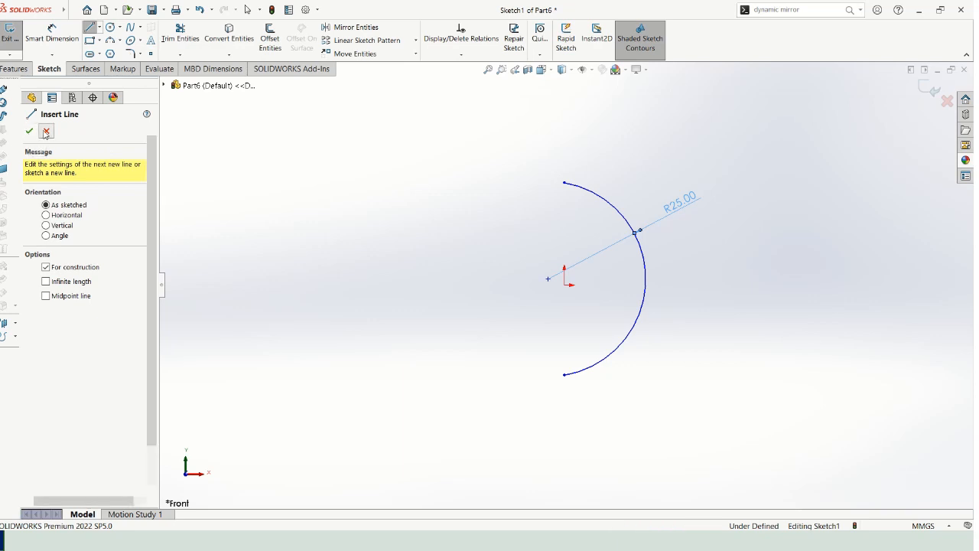
Step: Add a vertical relation between the arc's upper endpoint and the origin
click(564, 183)
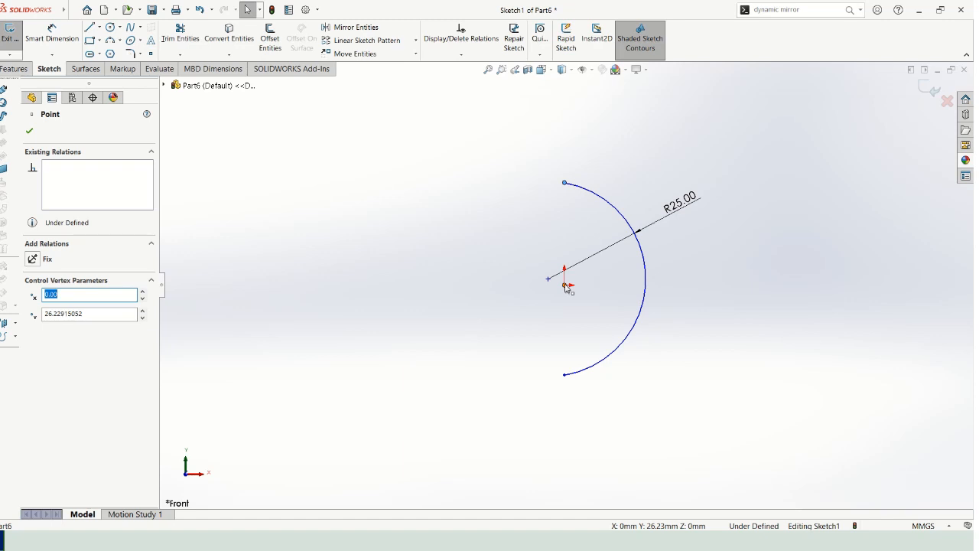
ctrl+click(565, 286)
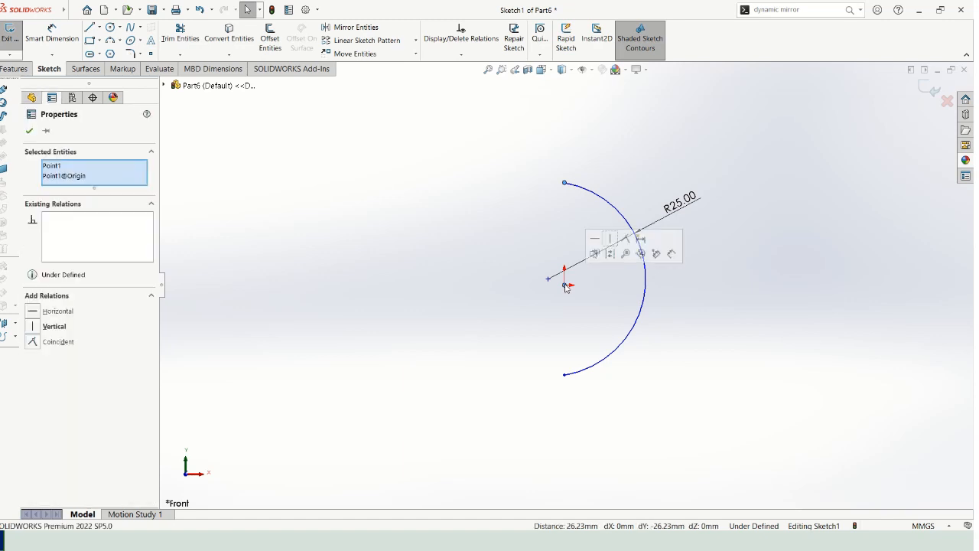
click(610, 238)
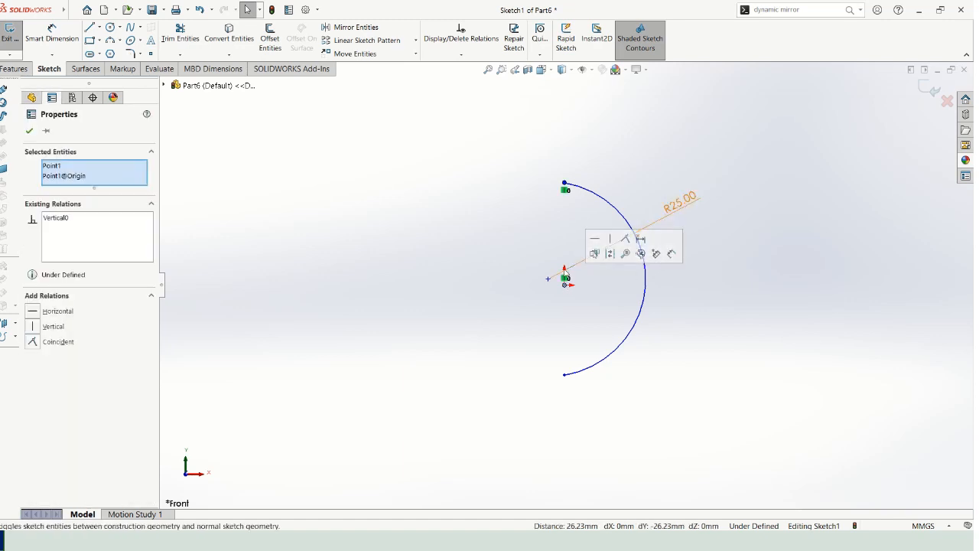
Step: Add a vertical relation between the arc's lower endpoint and the origin
click(564, 375)
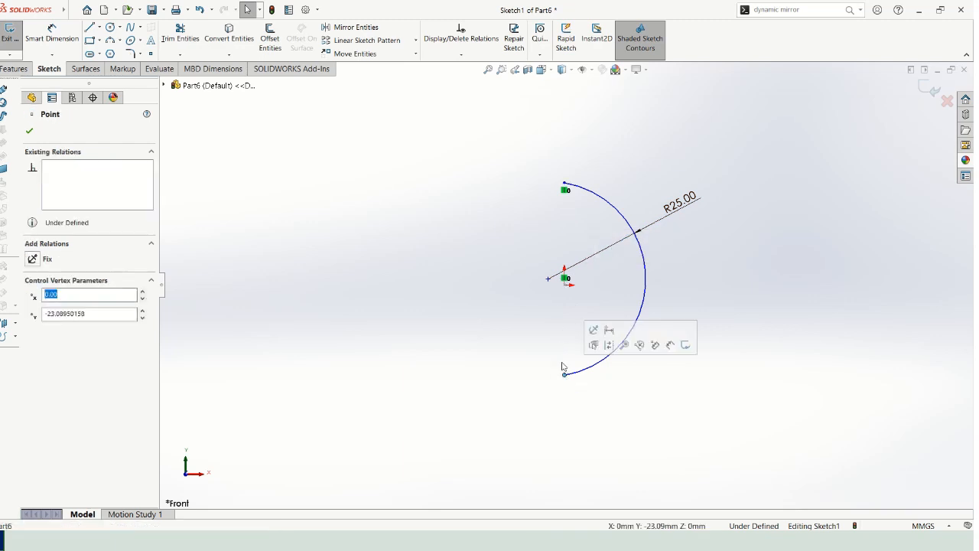
ctrl+click(565, 286)
click(609, 244)
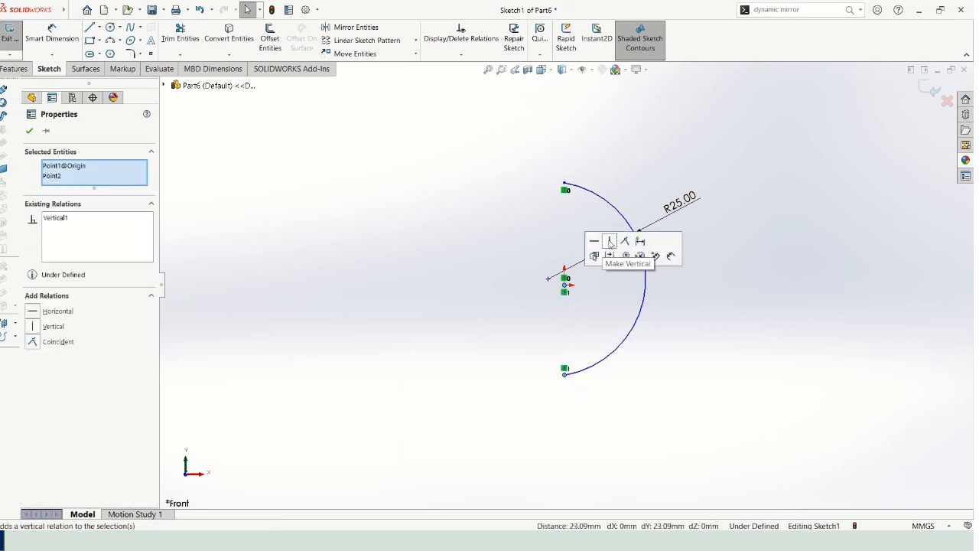
click(435, 283)
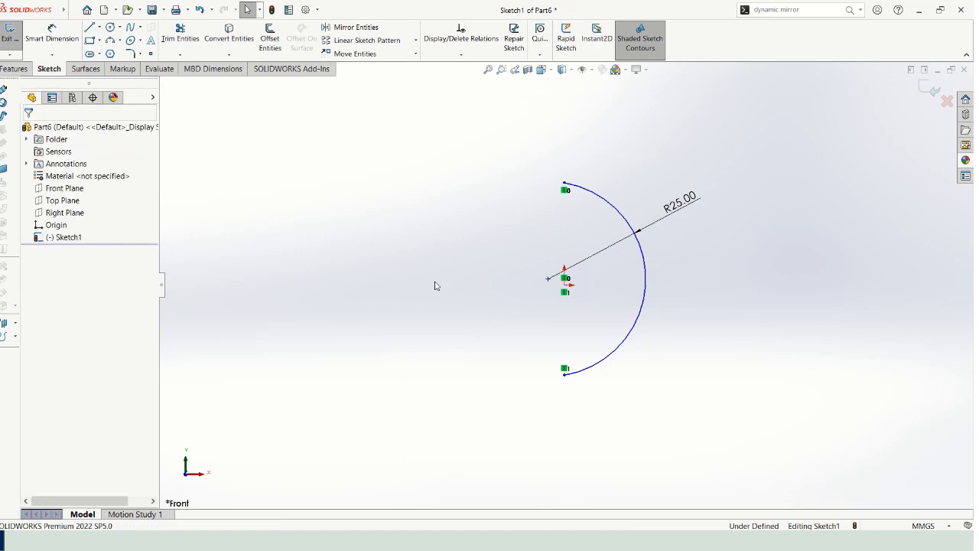
Step: Sketch a vertical centerline joining the upper and lower endpoints of the arc
click(98, 27)
click(93, 56)
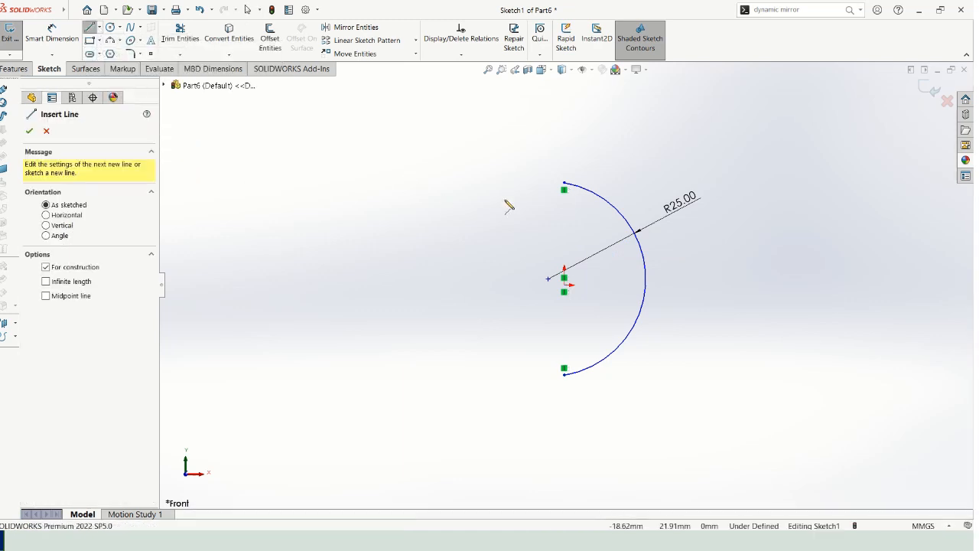
click(564, 185)
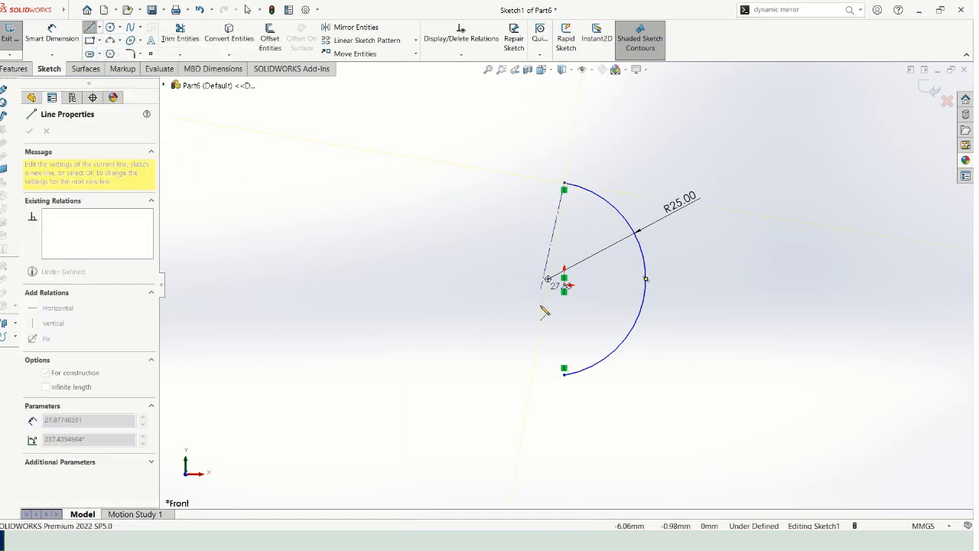
click(564, 374)
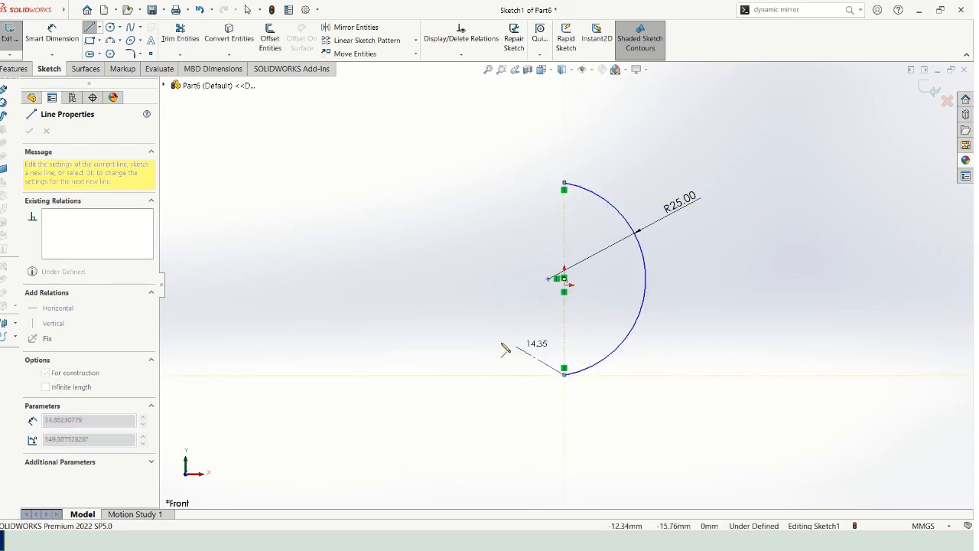
key(Escape)
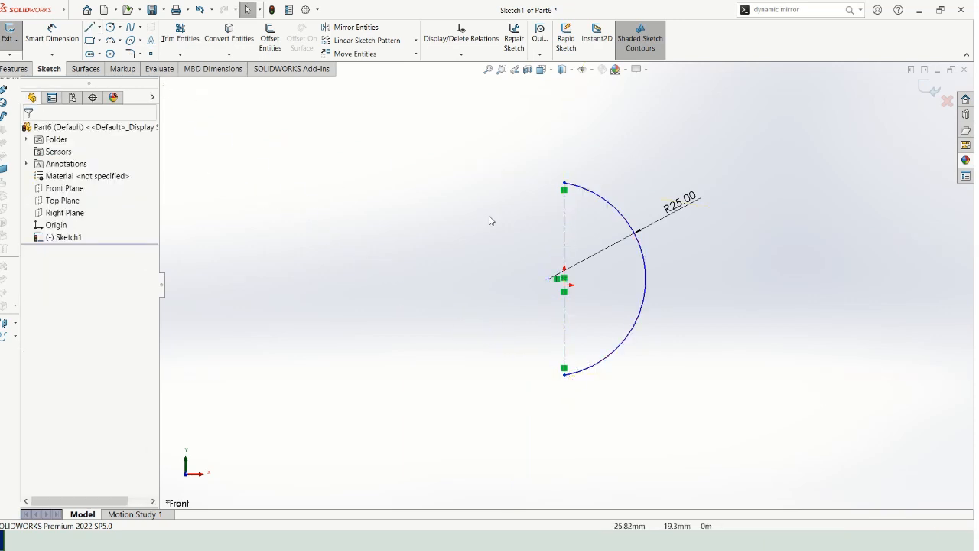
Step: Make the arc's center point coincident with the origin
click(649, 276)
mouse_move(649, 283)
mouse_down()
mouse_move(627, 291)
mouse_move(666, 283)
mouse_move(633, 286)
mouse_up()
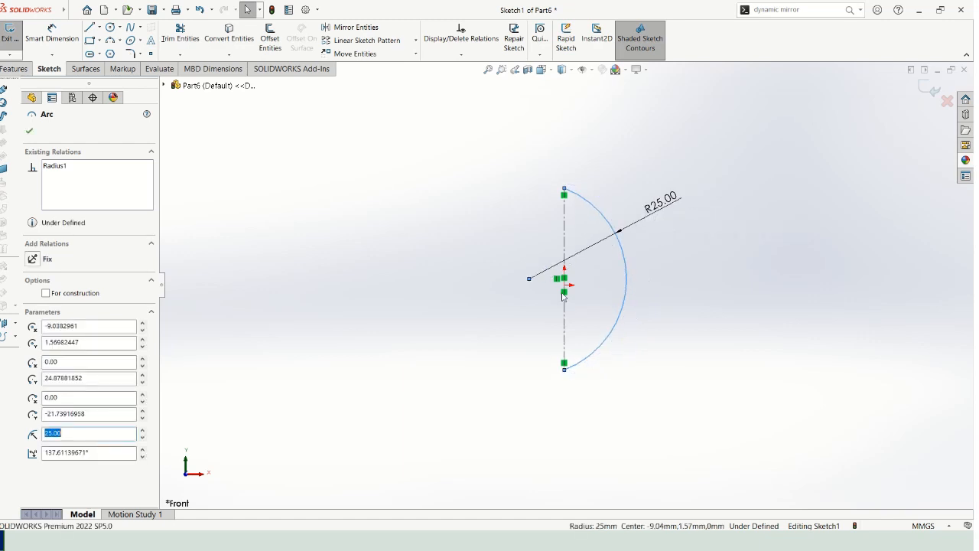
click(528, 278)
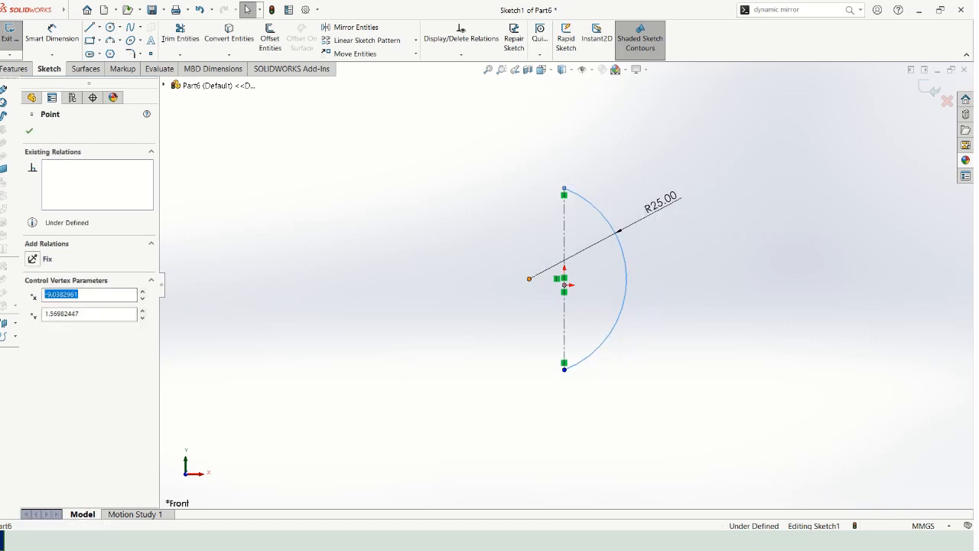
ctrl+click(564, 286)
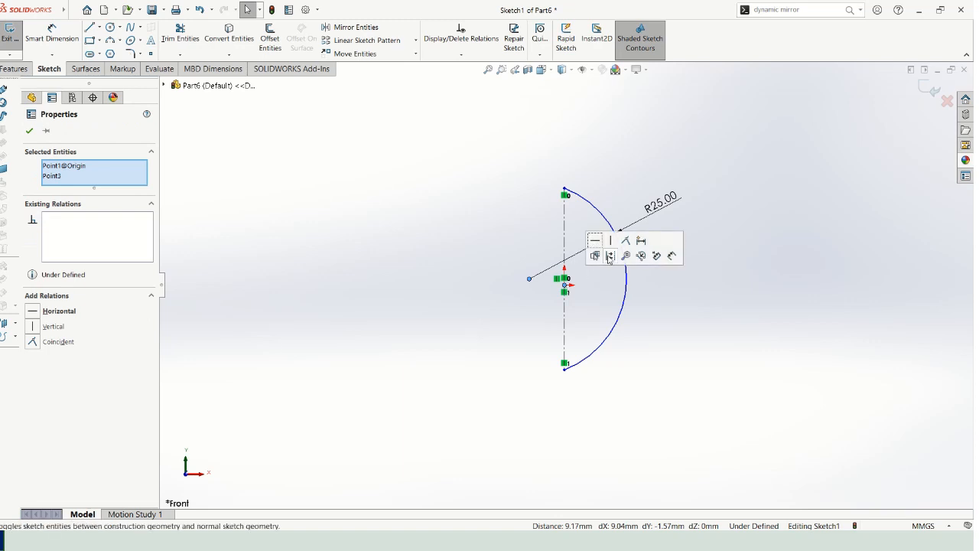
click(627, 244)
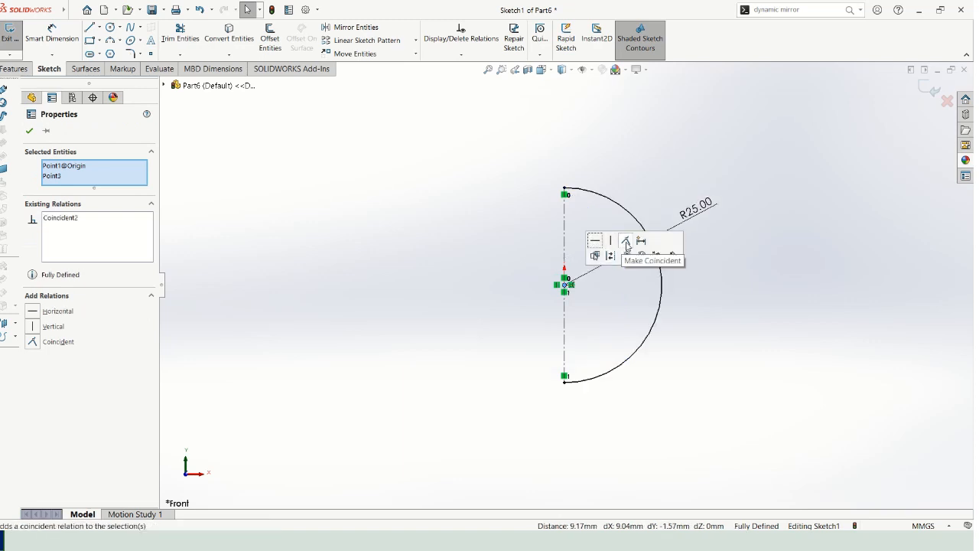
click(719, 250)
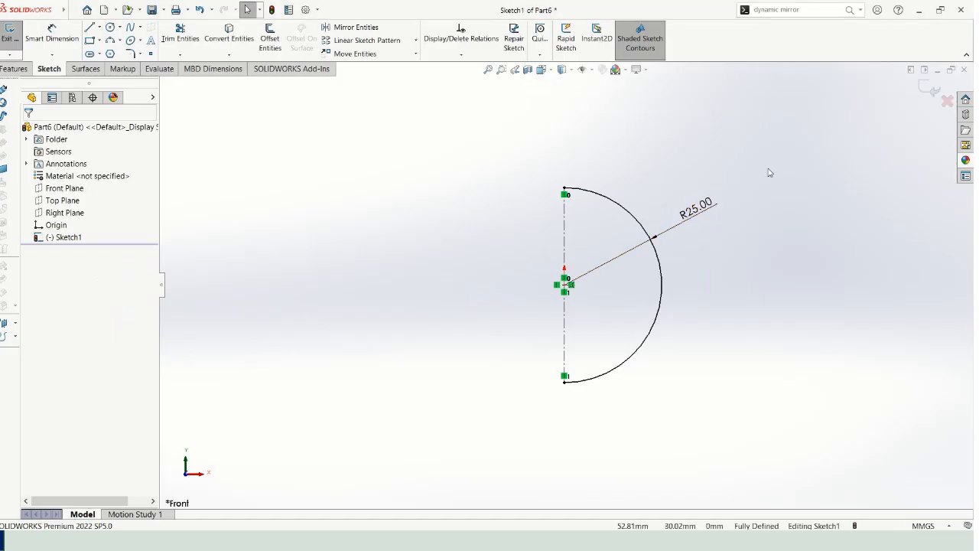
Step: Exit the sketch and revolve the automatically closed half-circle profile 360 degrees about its centerline to form a solid sphere
click(924, 88)
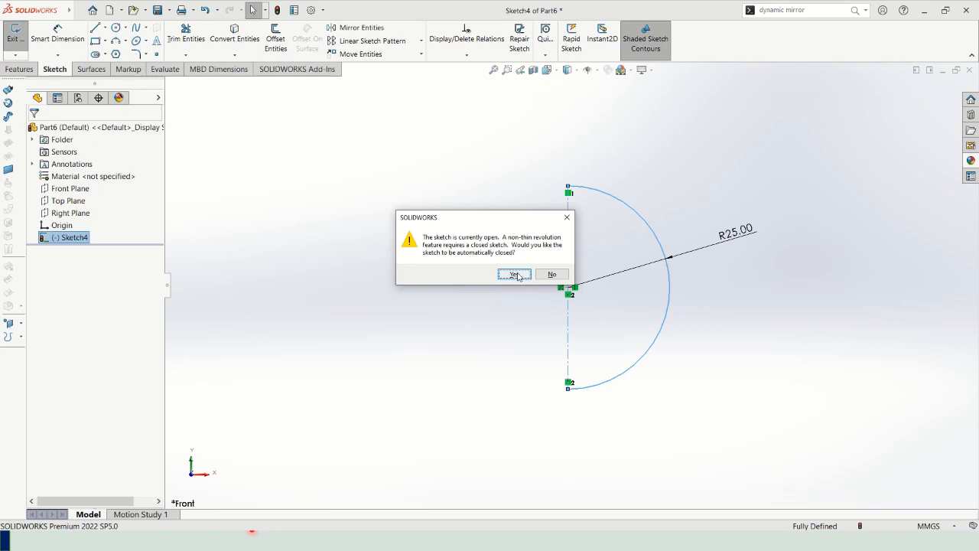
click(515, 274)
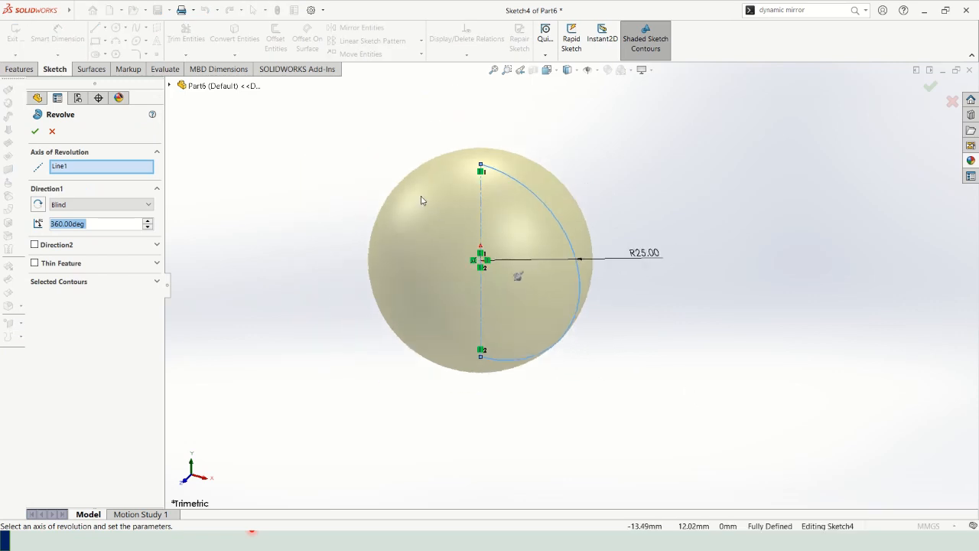
scroll(407, 172, down, 3)
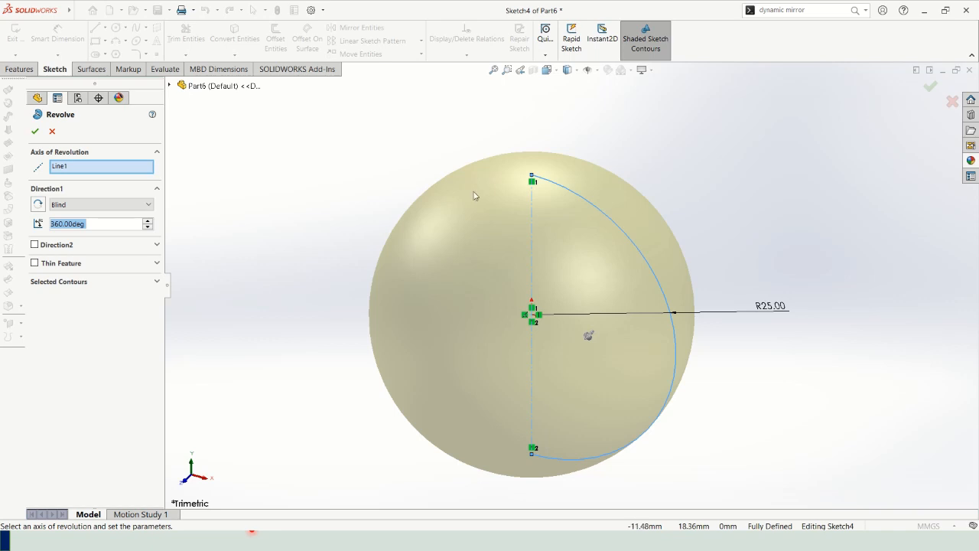
click(930, 86)
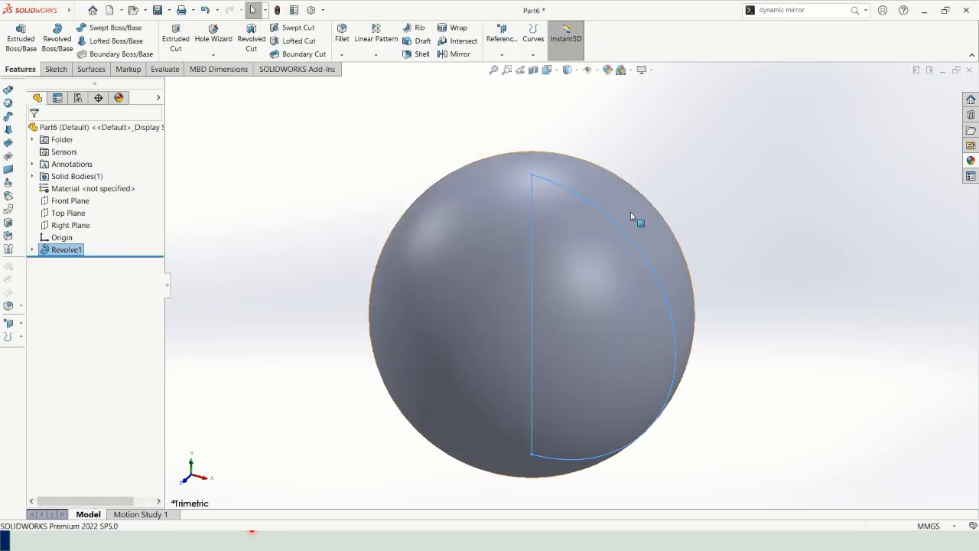
Step: Make the revolved sphere feature transparent
click(354, 210)
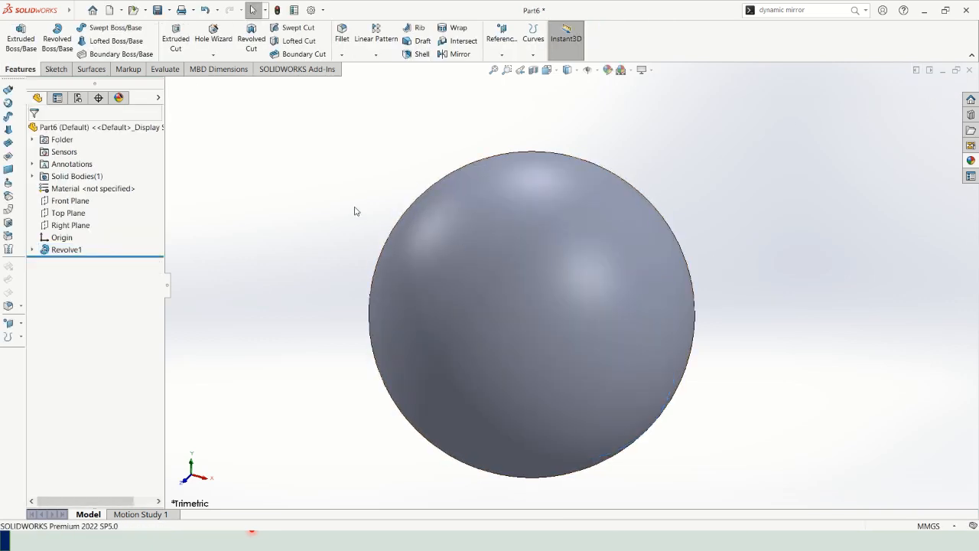
right_click(78, 250)
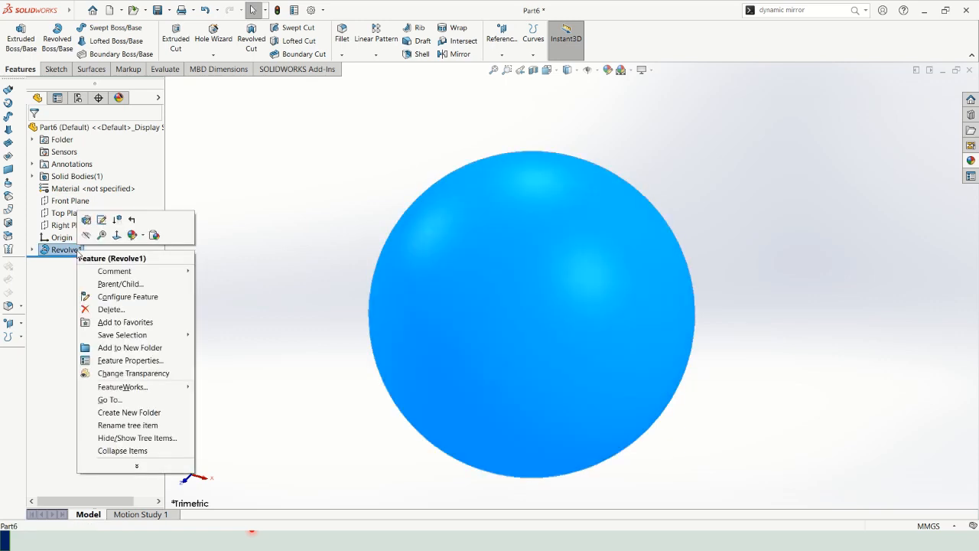
click(134, 374)
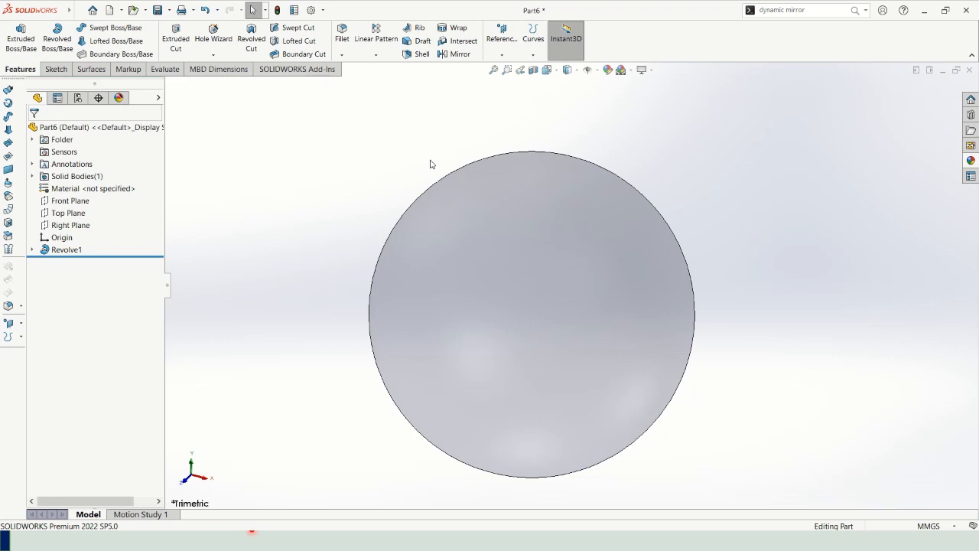
key(alt+Tab)
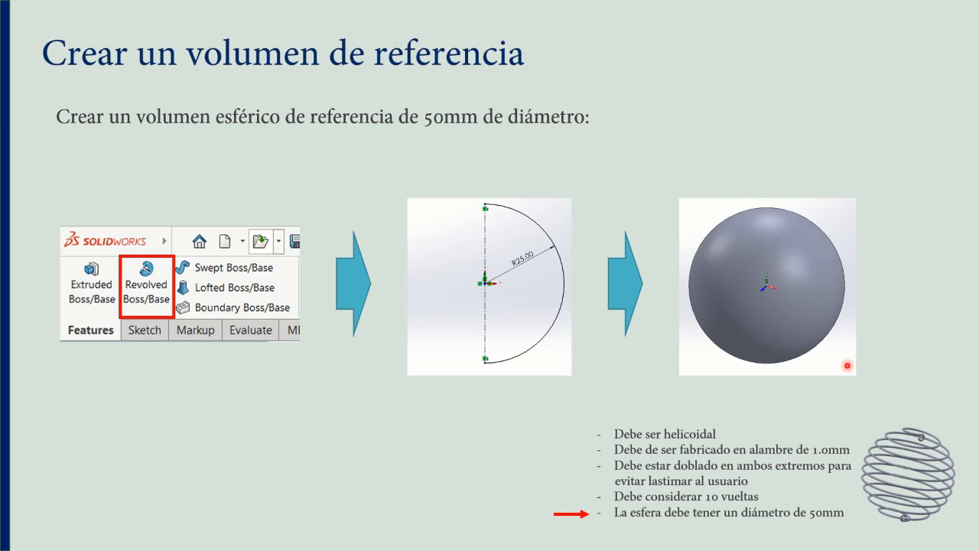
key(Right)
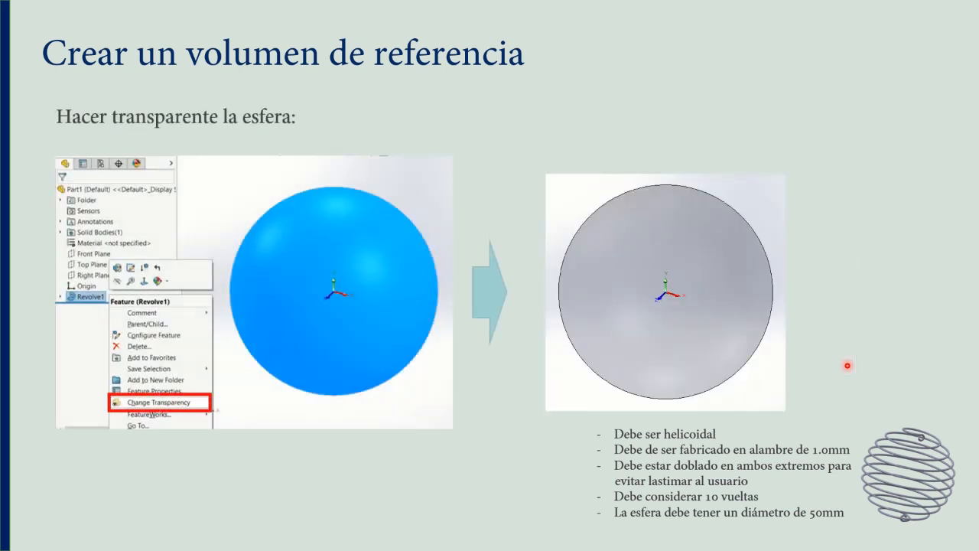
key(Right)
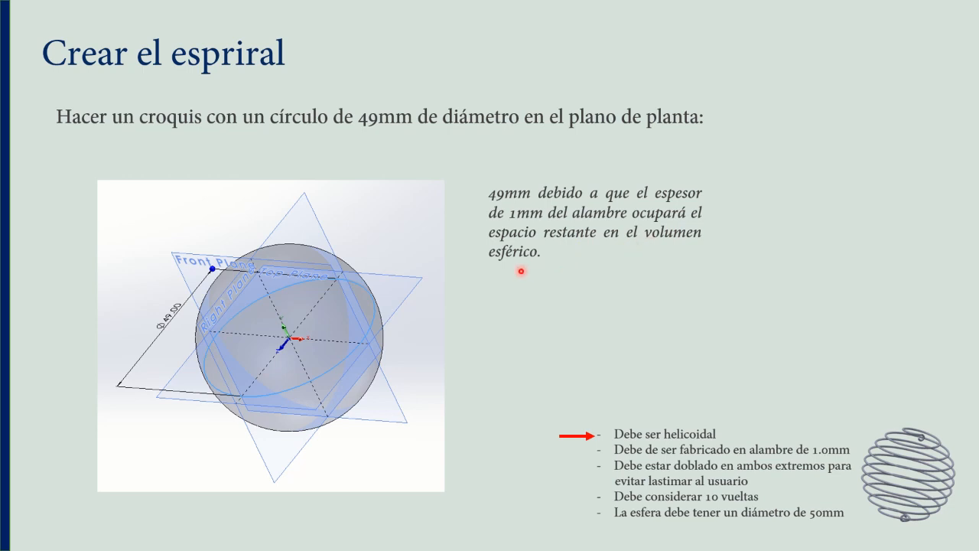
key(alt+Tab)
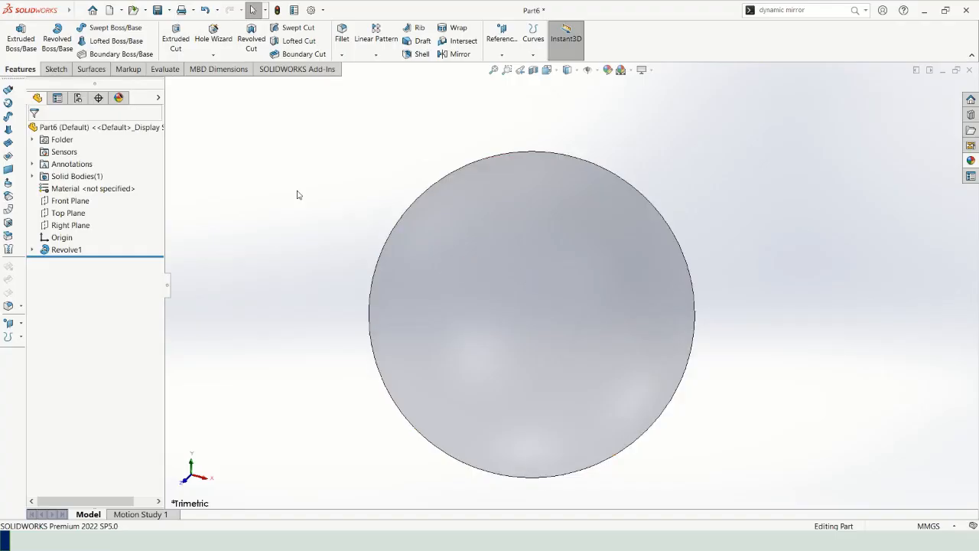
Step: Start a sketch on the Top Plane and draw a circle about 44 mm in diameter centered on the origin
click(83, 214)
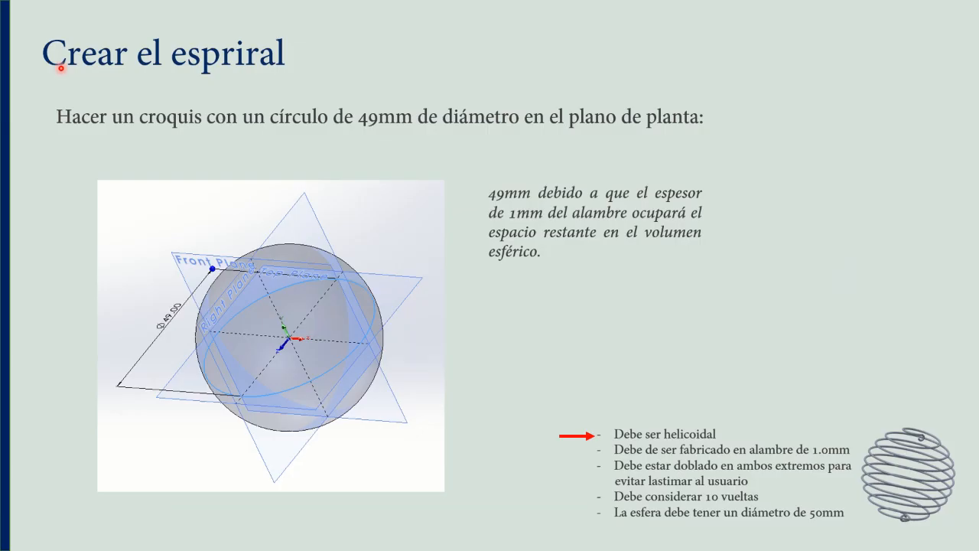
key(alt+Tab)
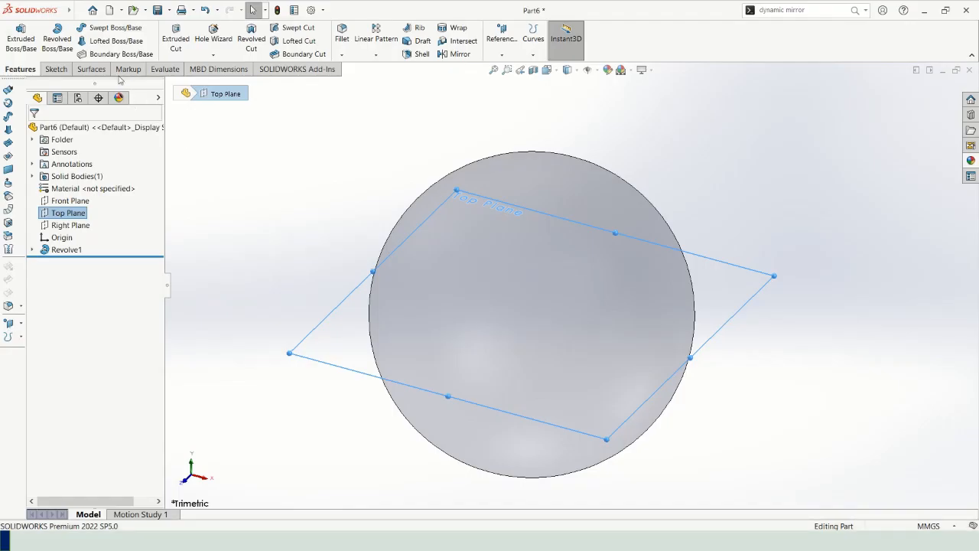
click(58, 68)
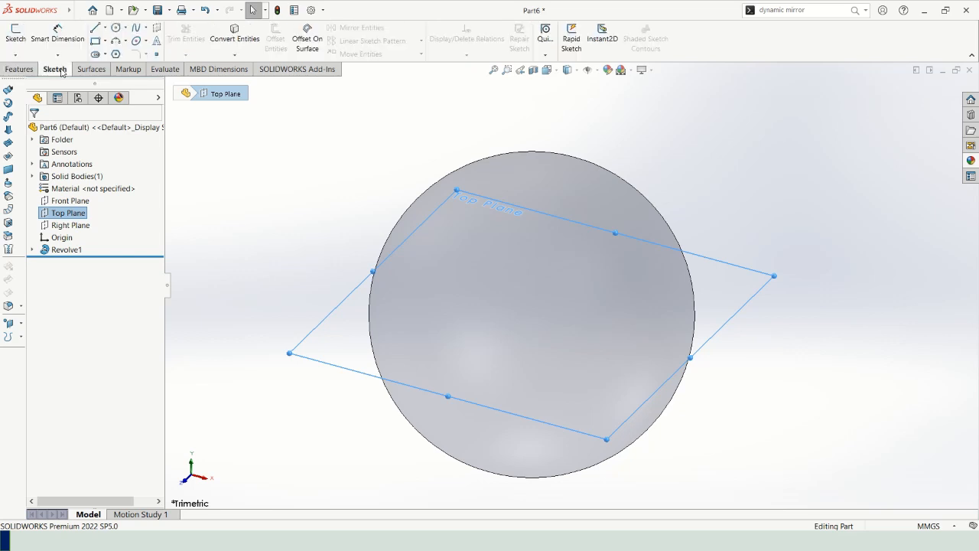
click(17, 34)
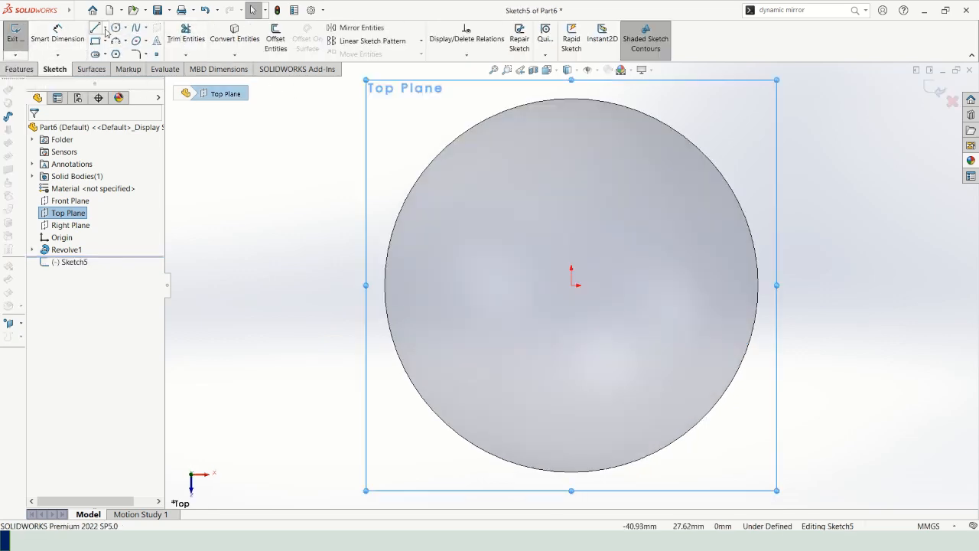
click(116, 27)
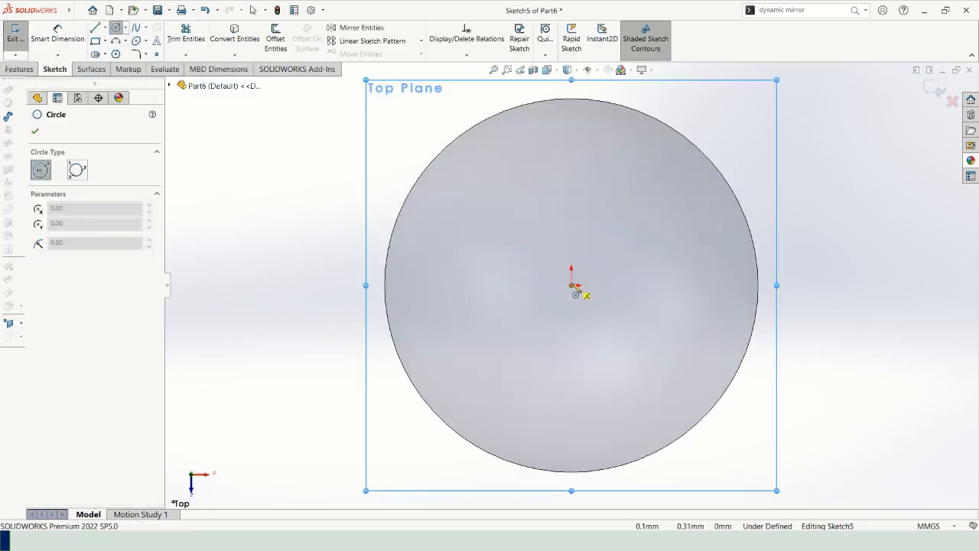
click(572, 285)
click(653, 144)
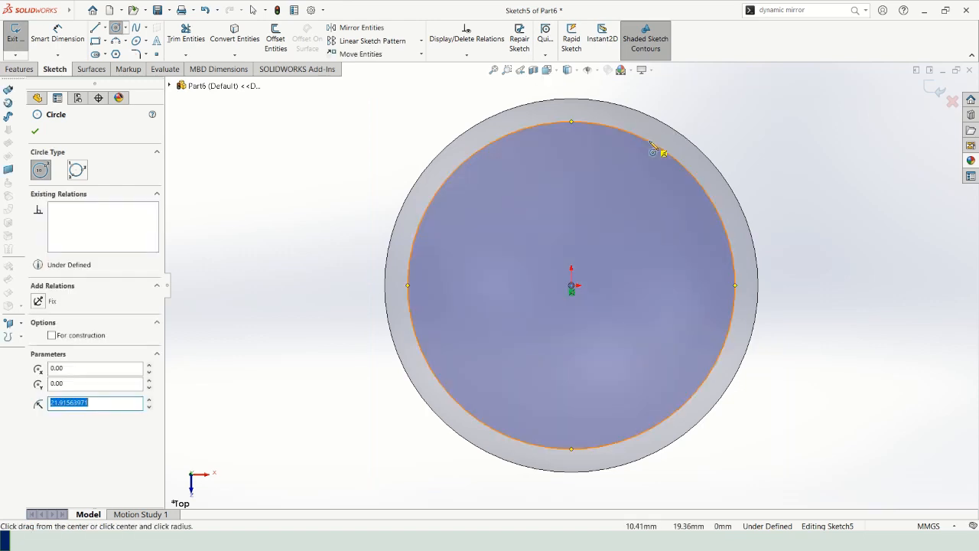
Step: Dimension the circle's diameter as 49 mm
click(58, 34)
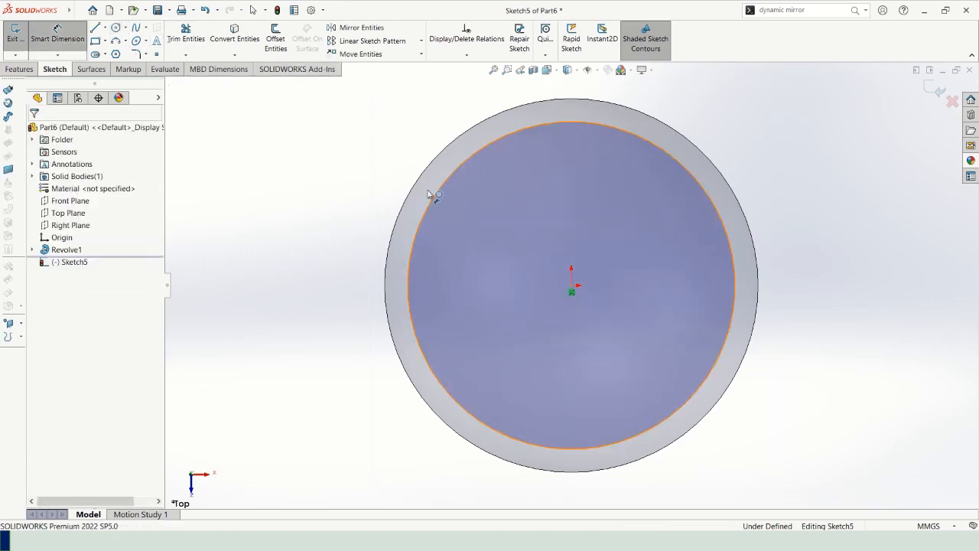
click(433, 197)
click(359, 162)
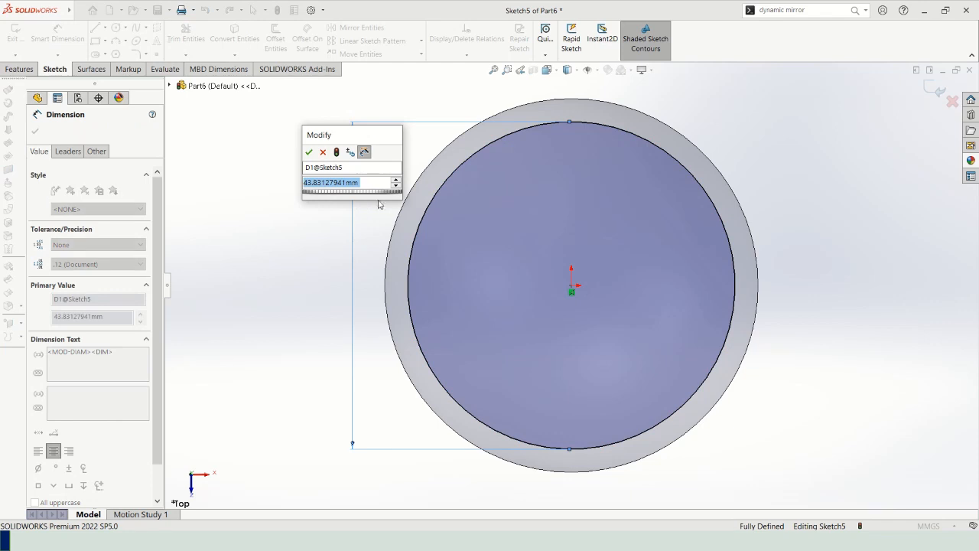
text(49)
key(Return)
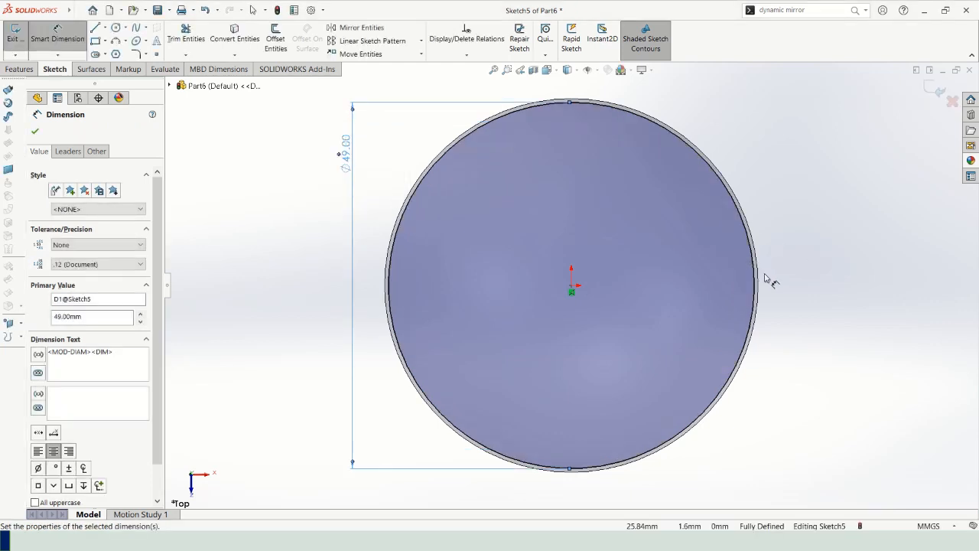
Step: Exit the circle sketch on the Top Plane
key(alt+Tab)
key(Right)
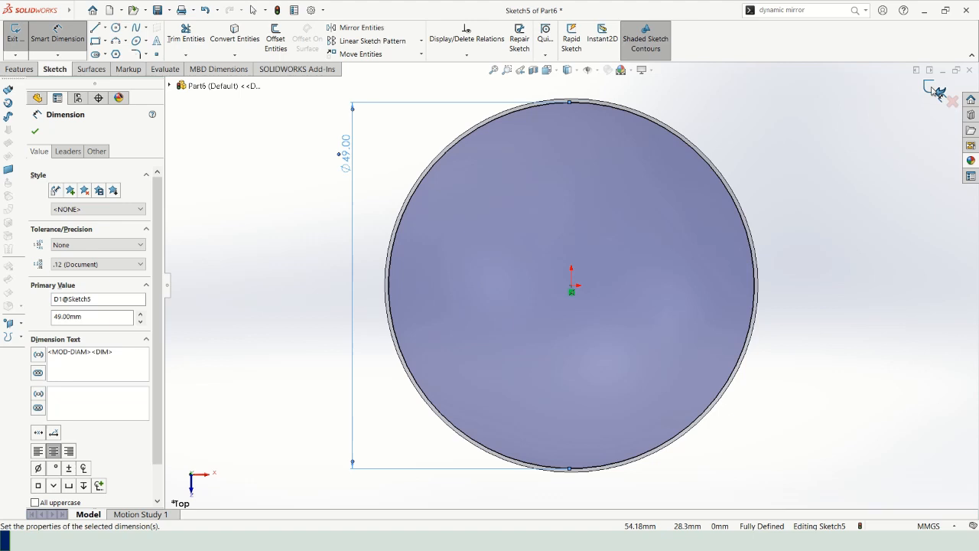
click(935, 89)
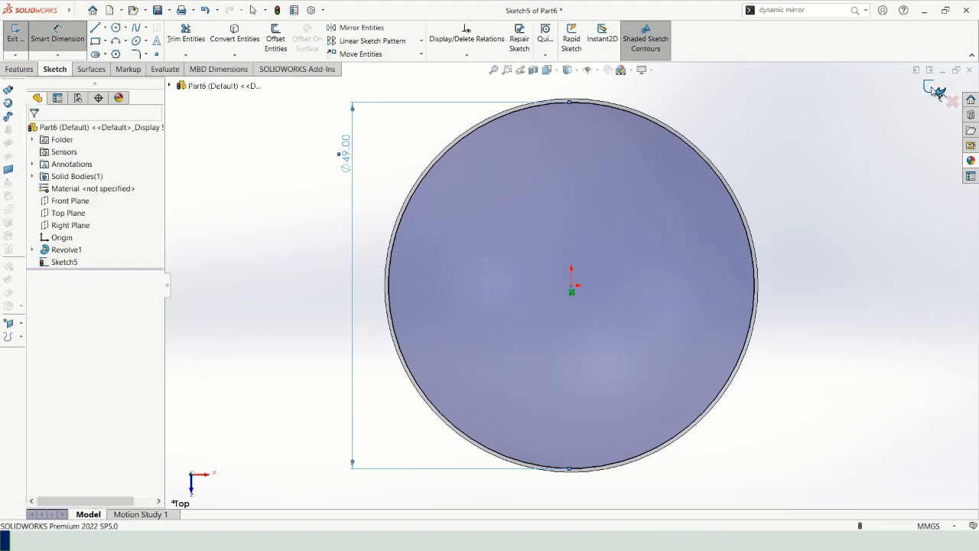
click(934, 89)
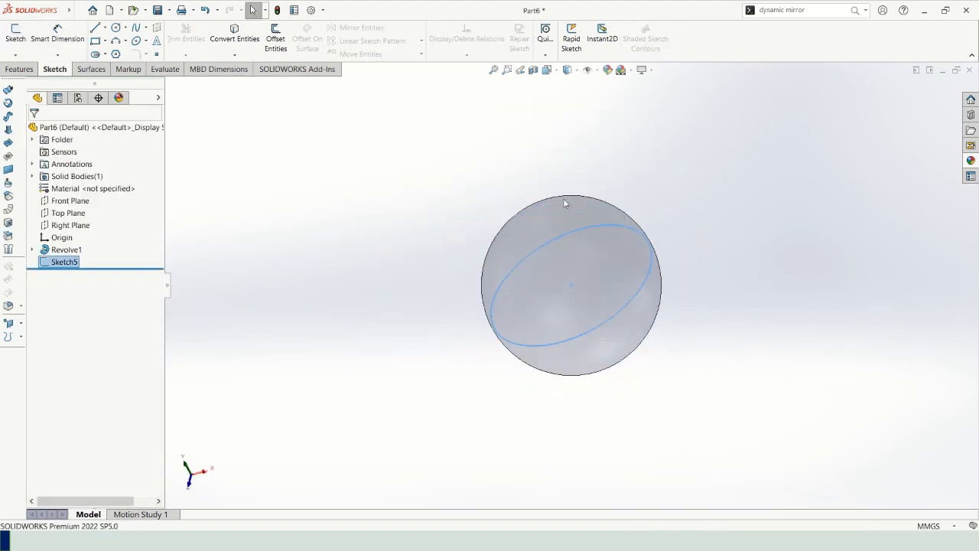
Step: Start a Helix/Spiral from the 49 mm circle sketch, defined by pitch and revolution, with variable pitch
mouse_move(564, 201)
middle_down()
mouse_move(609, 277)
mouse_move(588, 214)
mouse_move(566, 237)
mouse_move(567, 253)
middle_up()
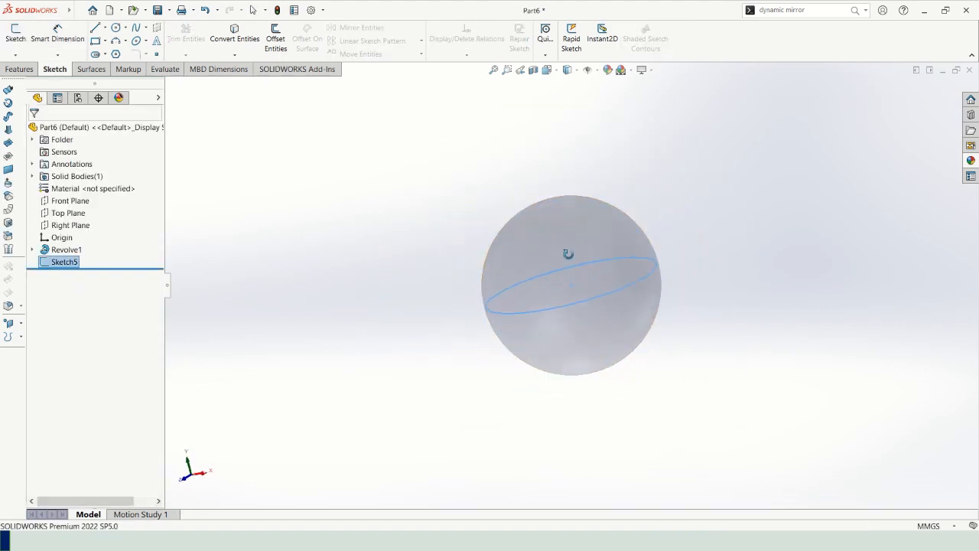
key(Escape)
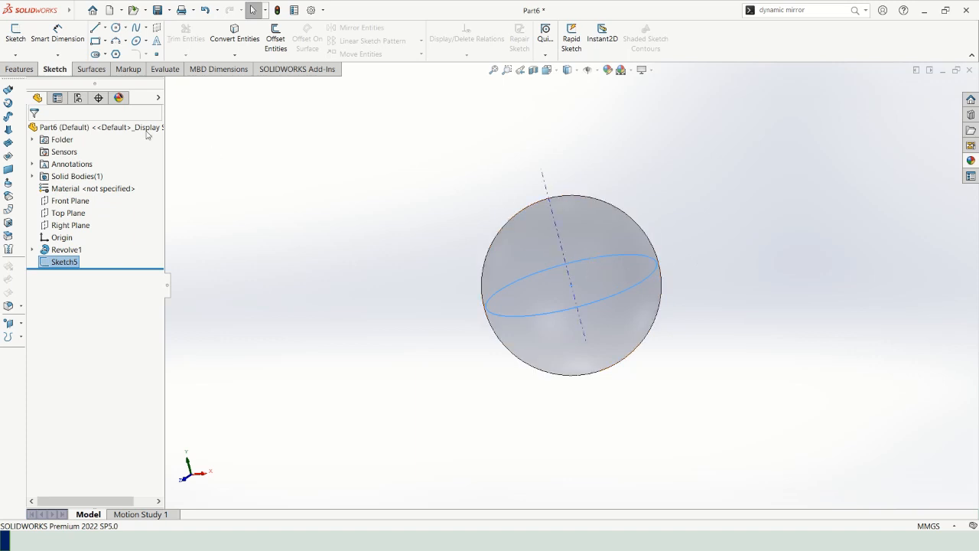
click(23, 70)
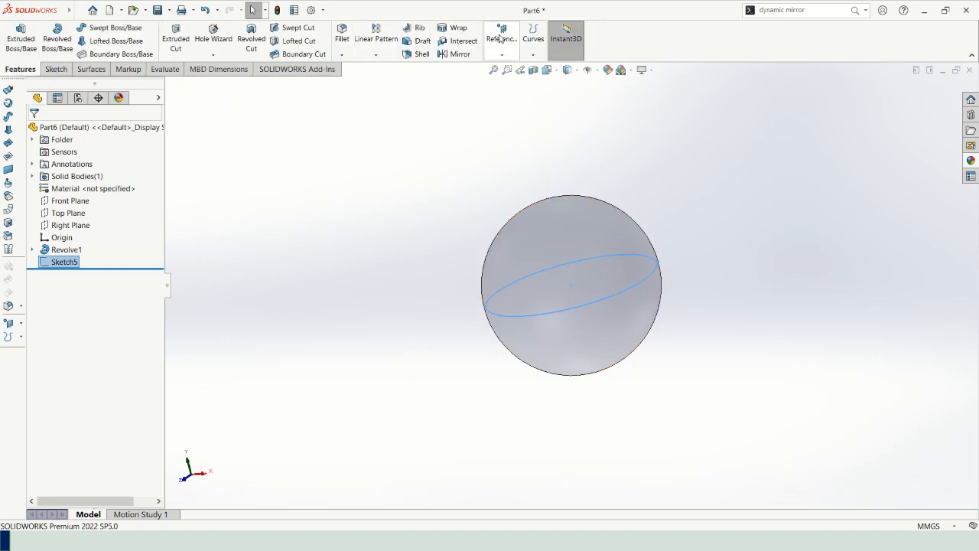
click(533, 29)
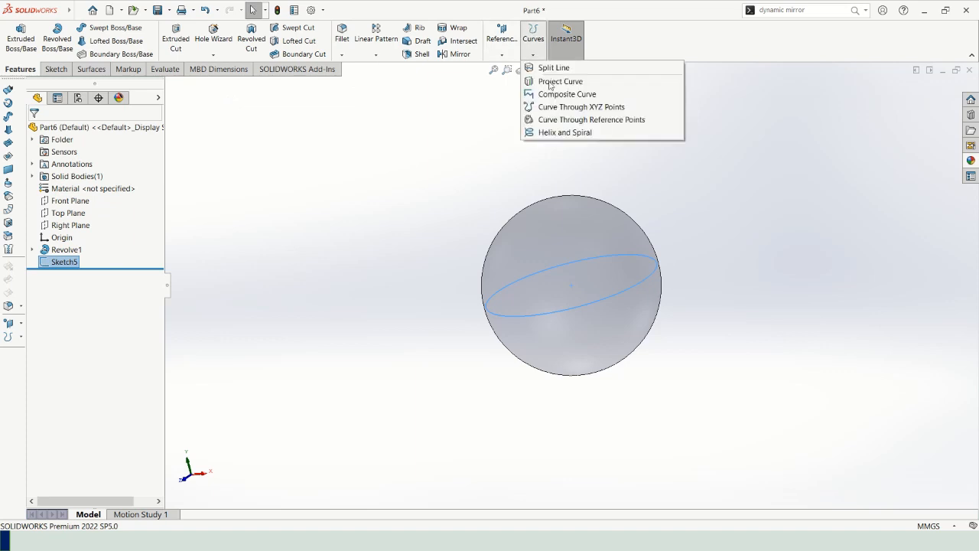
click(564, 133)
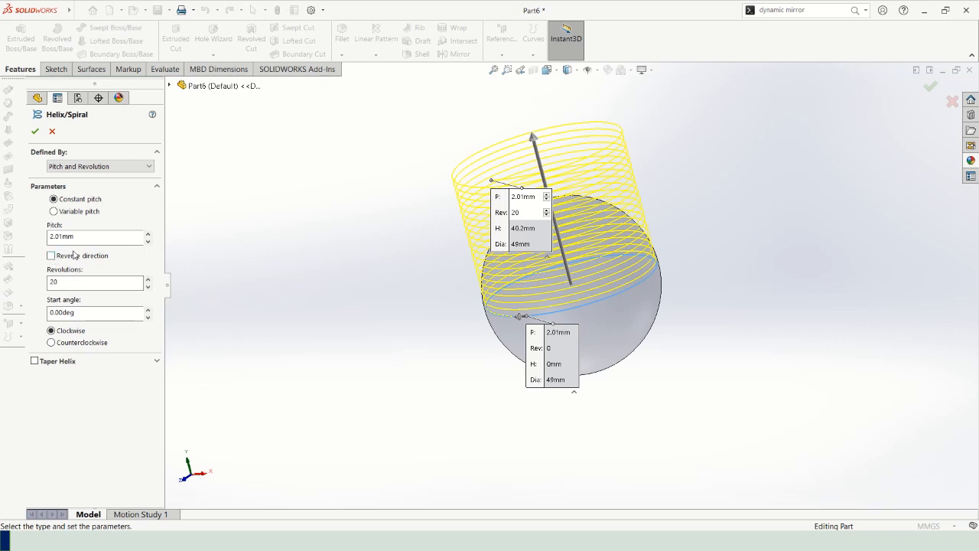
click(53, 212)
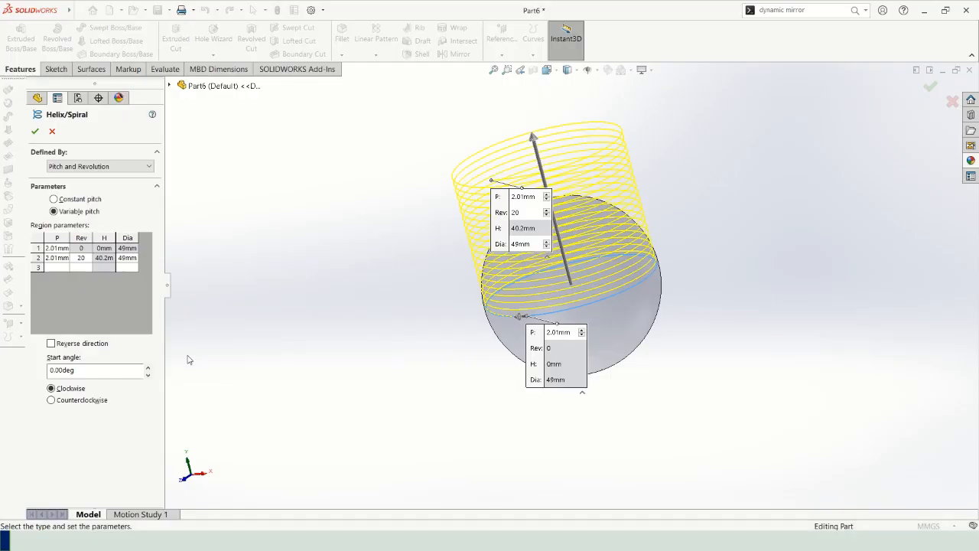
Step: Set the pitch of the first helix region to 5 mm
click(65, 250)
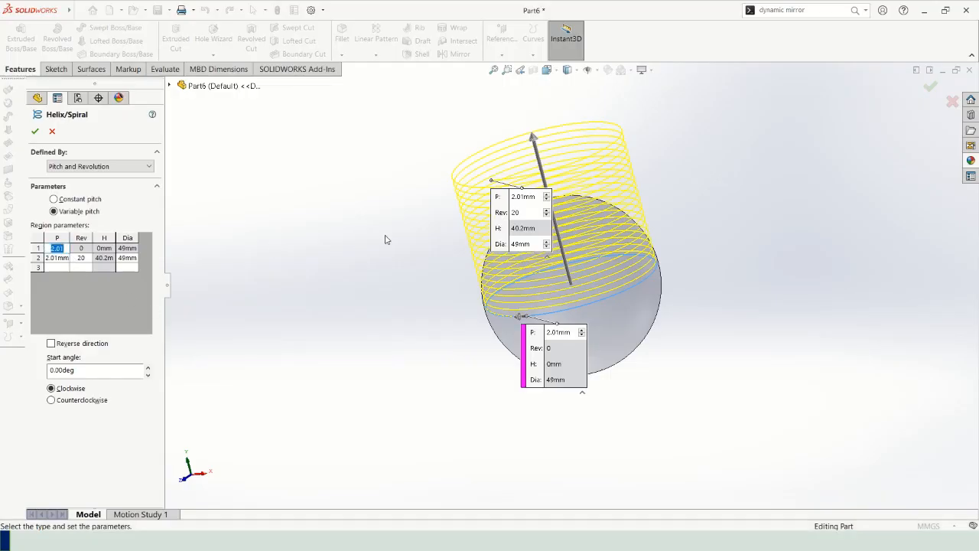
text(5)
key(Return)
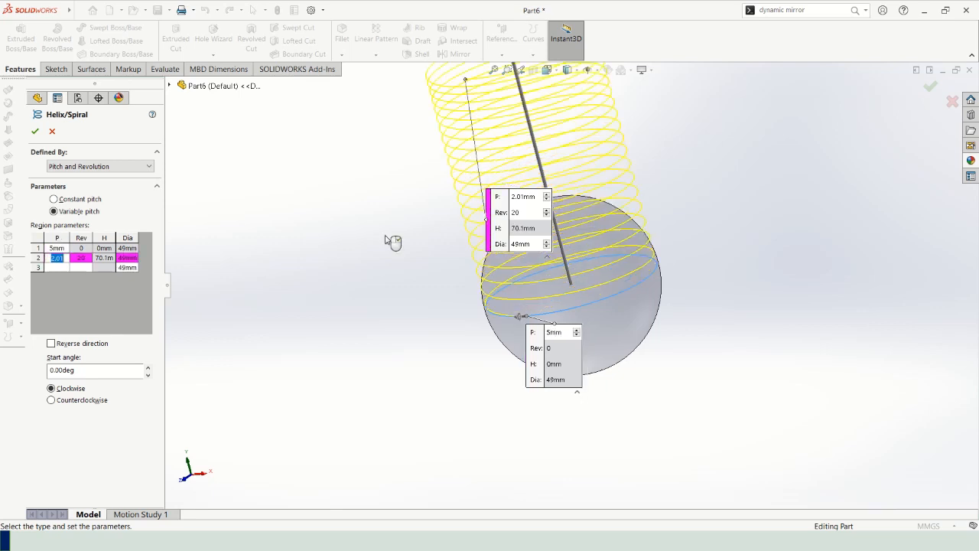
click(133, 248)
Step: Define the second helix region with 5 mm pitch, 1 revolution and 48.2 mm diameter
click(58, 258)
text(5mm)
click(81, 259)
text(1)
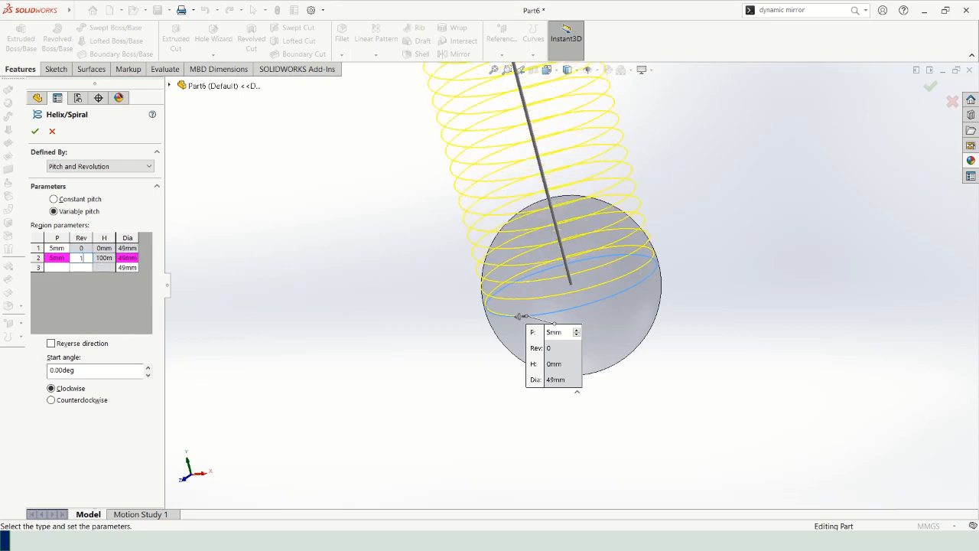
key(Tab)
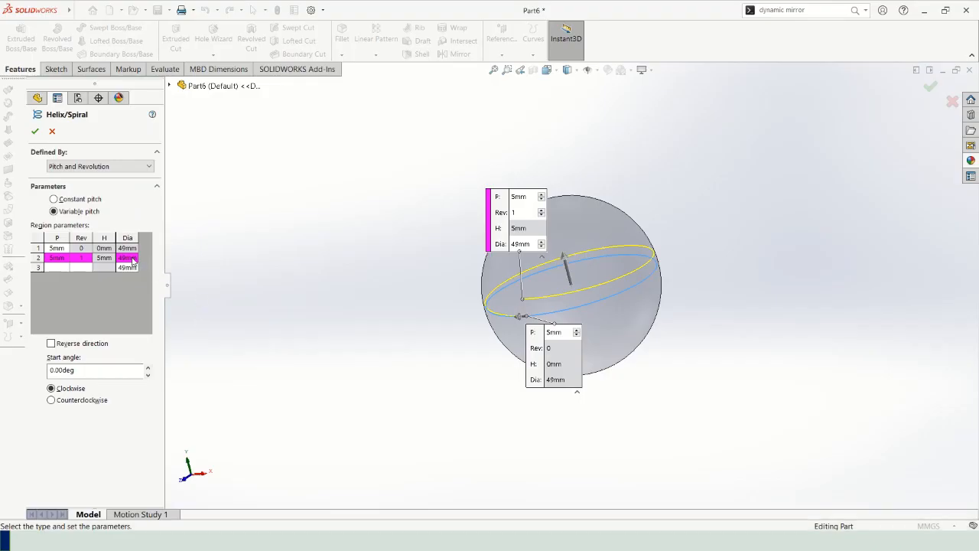
click(133, 262)
text(48.2)
key(Tab)
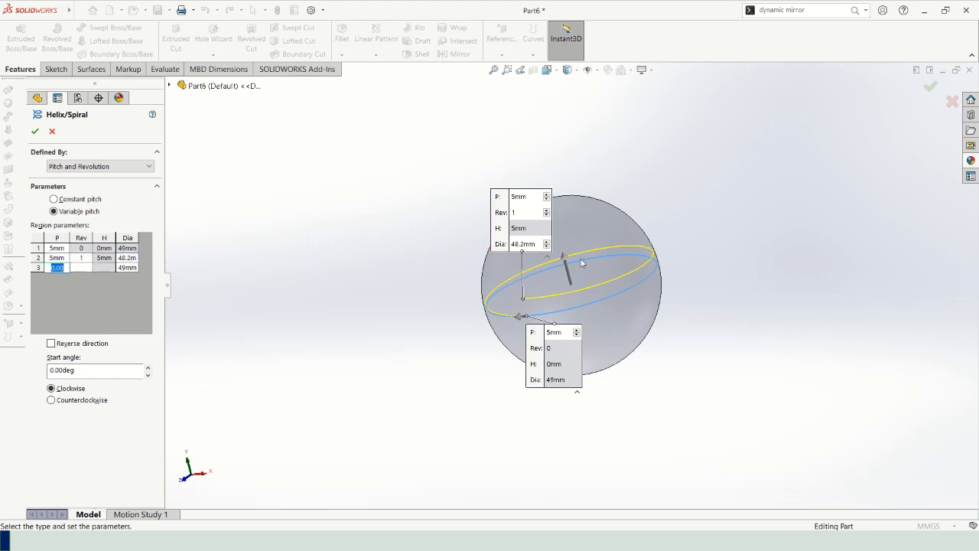
Step: Define the third helix region with 5 mm pitch, 2 revolutions and 45 mm diameter
scroll(580, 258, down, 3)
middle_drag(580, 258, 542, 277)
scroll(457, 306, down, 2)
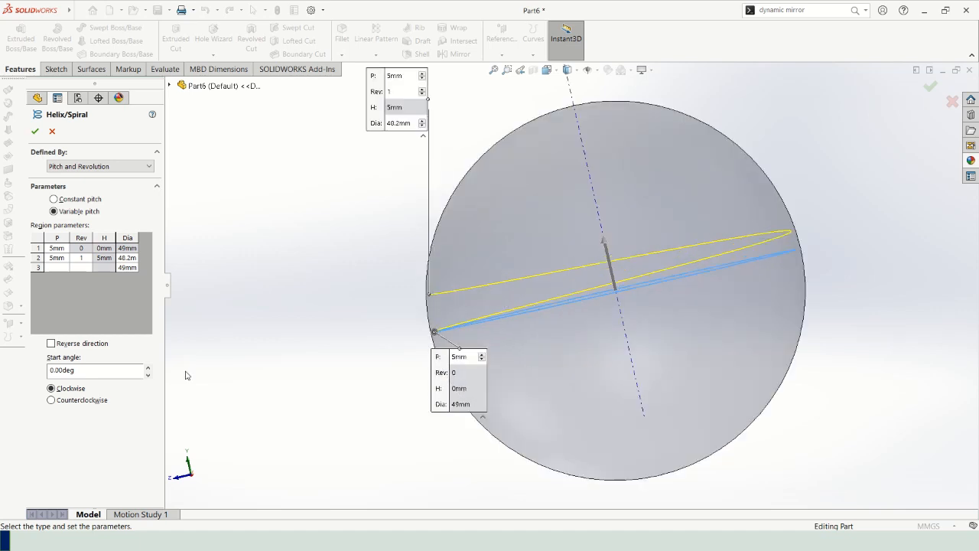
click(58, 268)
text(5)
key(Tab)
text(2)
key(Tab)
key(Tab)
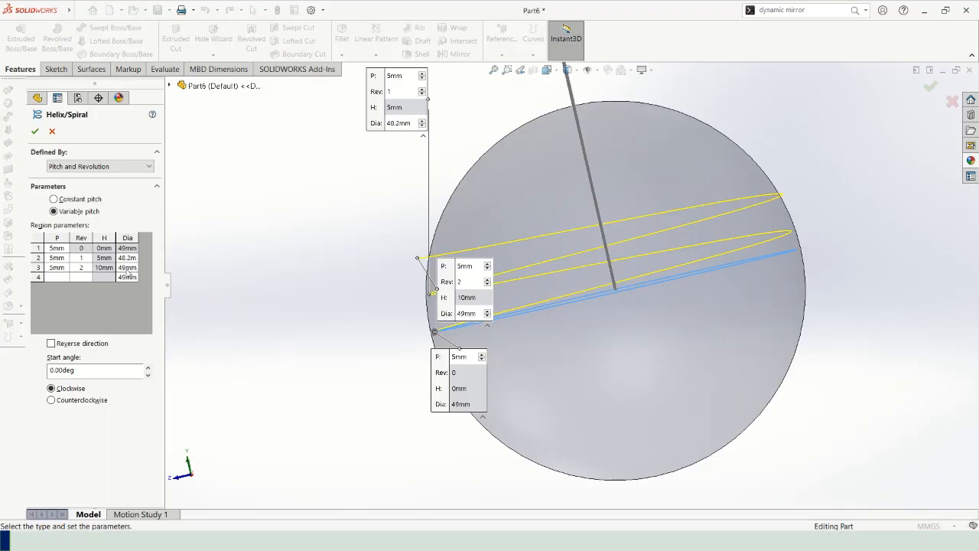
click(127, 267)
text(45)
key(Tab)
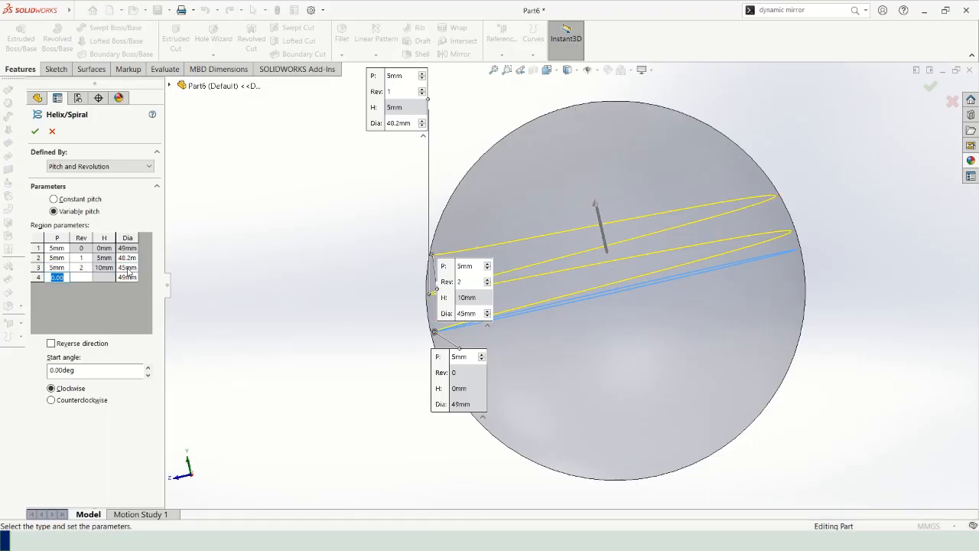
Step: Define the fourth helix region with 5 mm pitch, 3 revolutions and 39 mm diameter
middle_drag(710, 210, 835, 203)
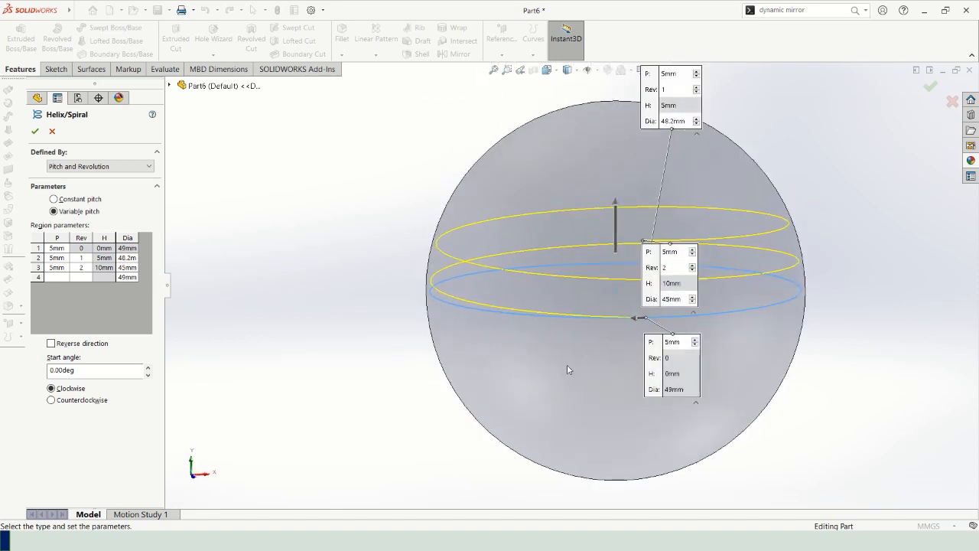
click(60, 280)
text(5)
key(Tab)
text(3)
key(Tab)
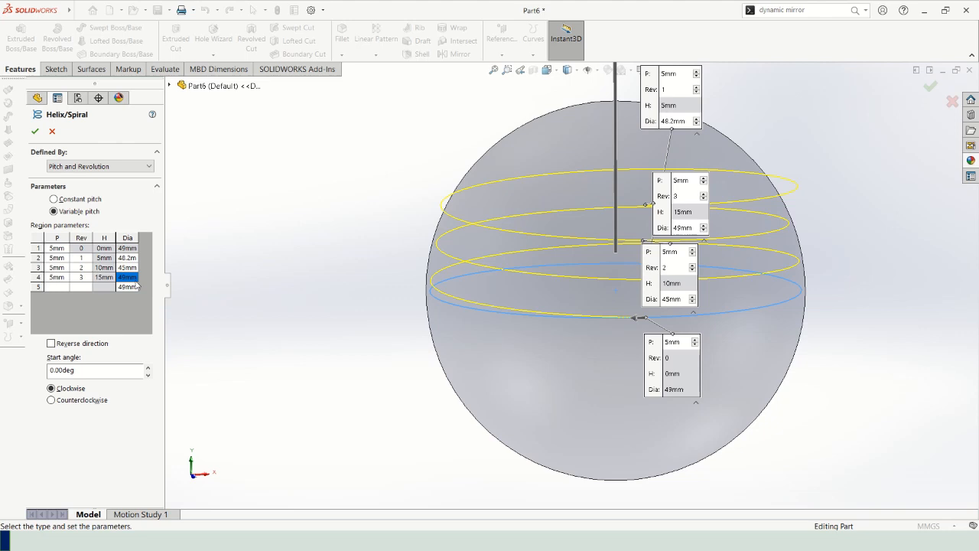
click(129, 277)
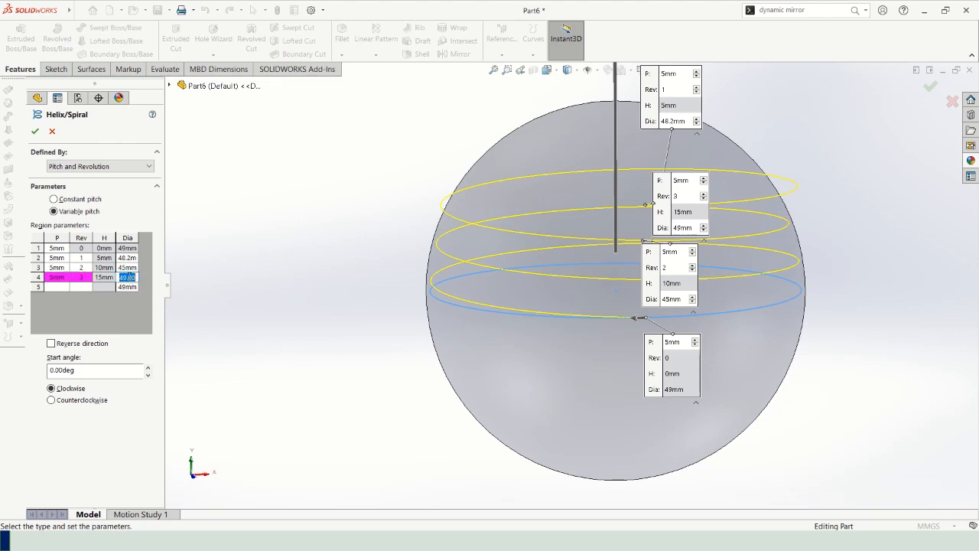
text(39)
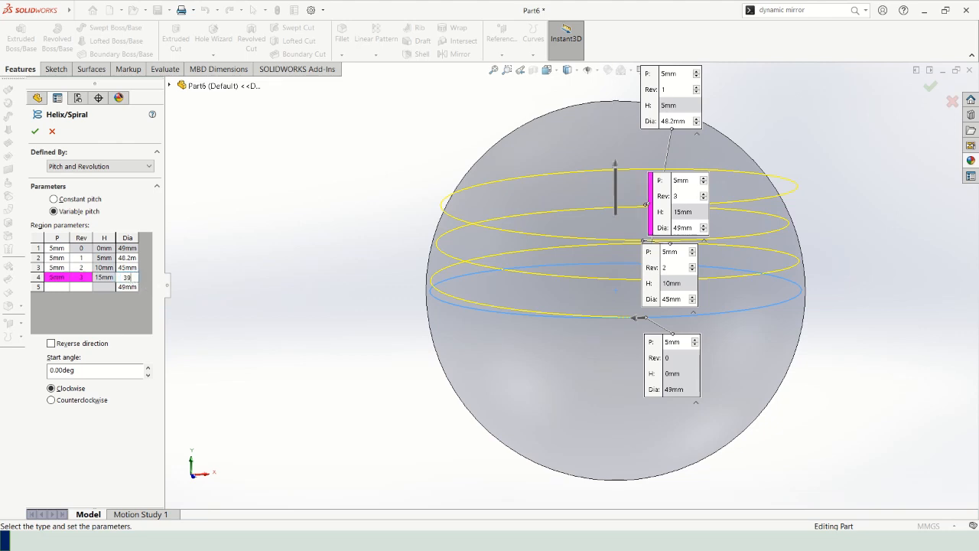
key(Tab)
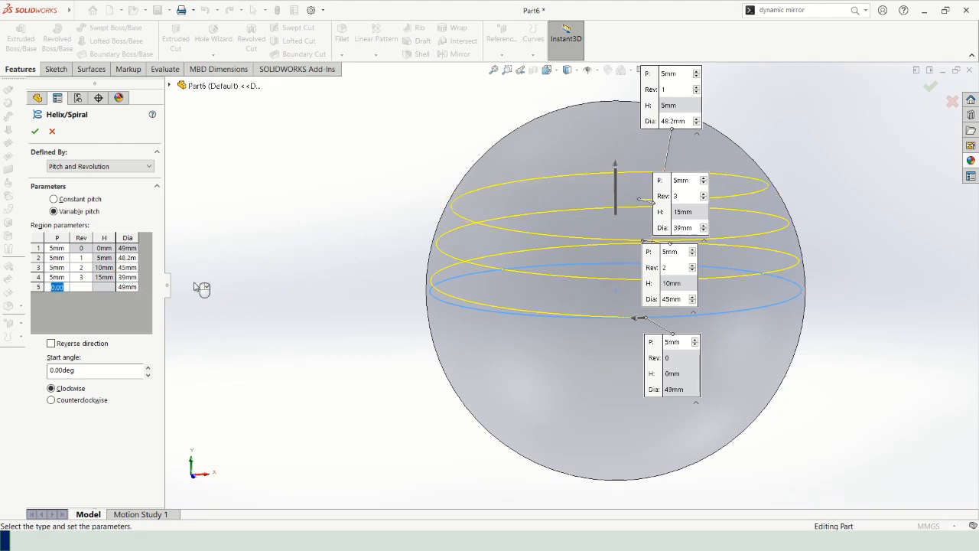
Step: Define the fifth helix region with 5 mm pitch, 4 revolutions and 29 mm diameter
mouse_move(491, 243)
middle_down()
mouse_move(500, 217)
mouse_move(487, 223)
mouse_move(503, 207)
mouse_move(489, 241)
middle_up()
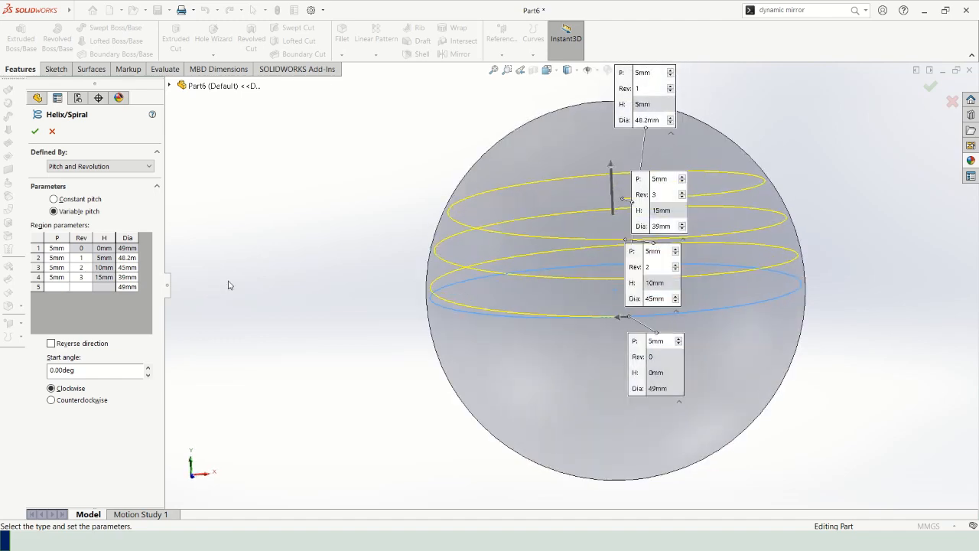
click(61, 288)
text(5)
click(81, 287)
text(4)
click(111, 310)
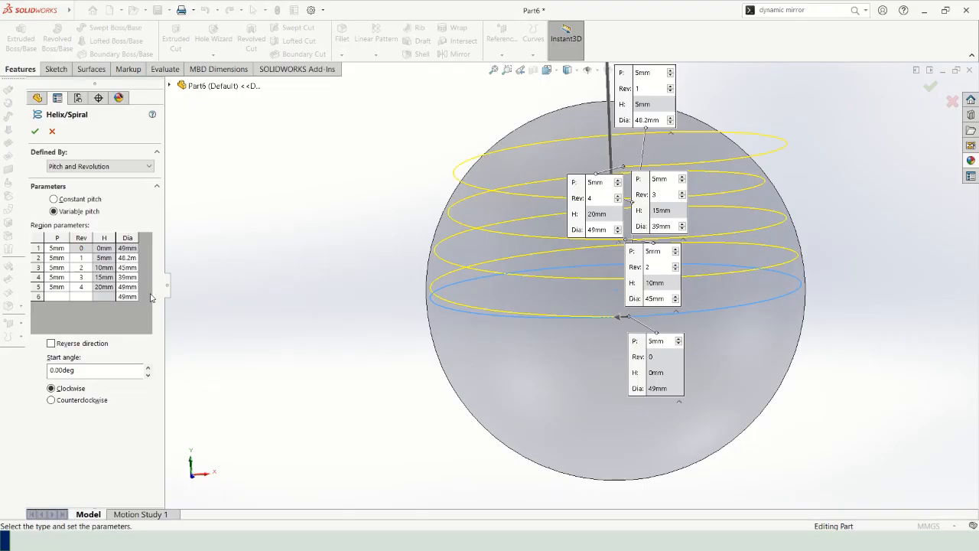
click(130, 287)
click(130, 287)
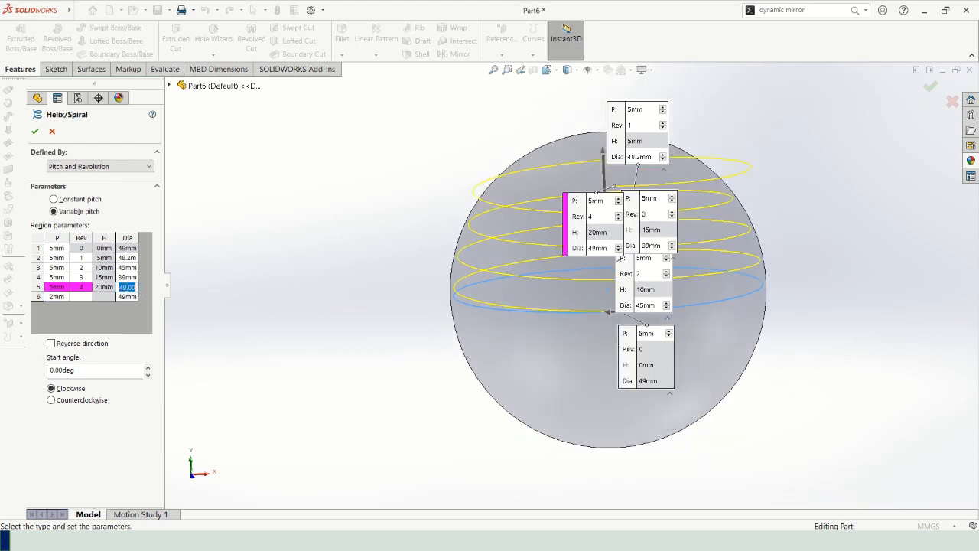
click(130, 287)
drag(136, 286, 113, 285)
text(29)
key(Tab)
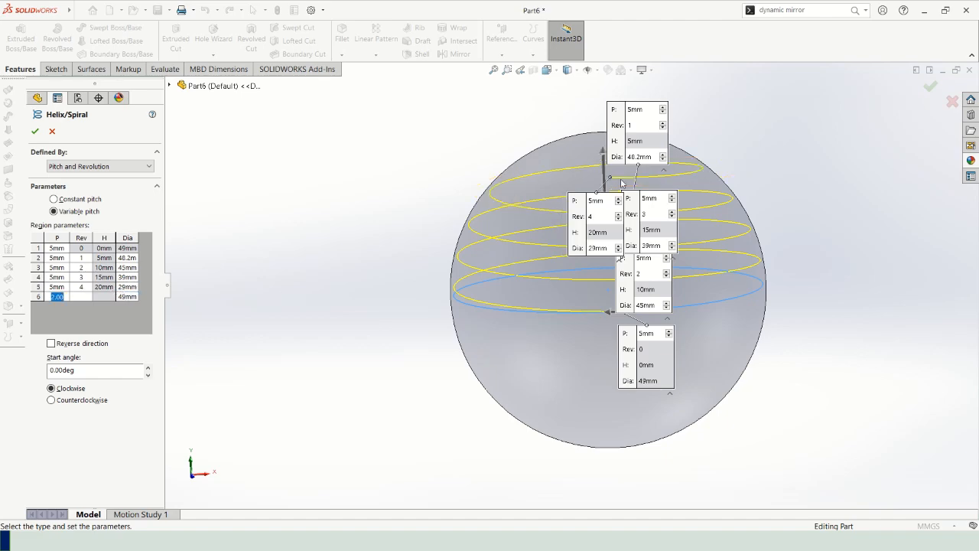
Step: Define the sixth helix region with 5 mm pitch, 4.6 revolutions and 17 mm diameter
middle_drag(623, 177, 555, 186)
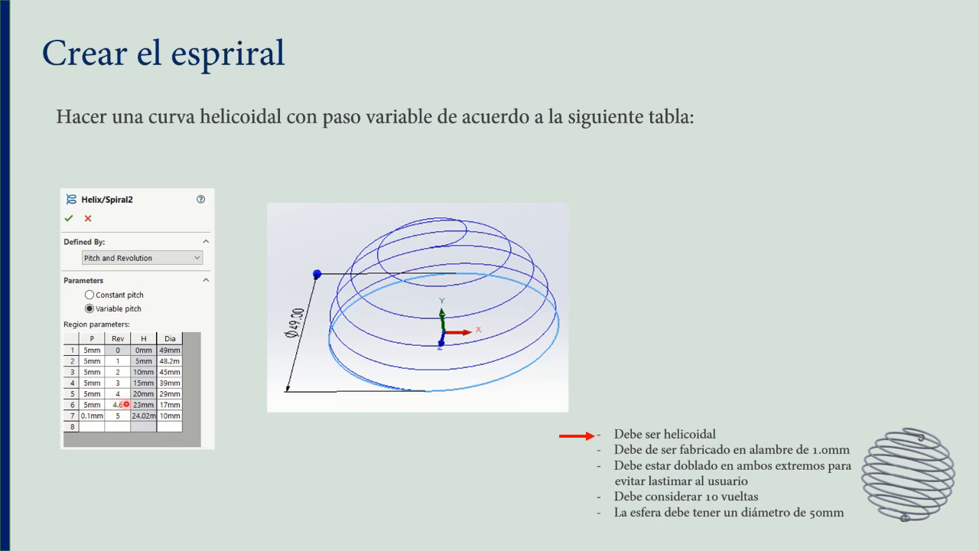
key(alt+Tab)
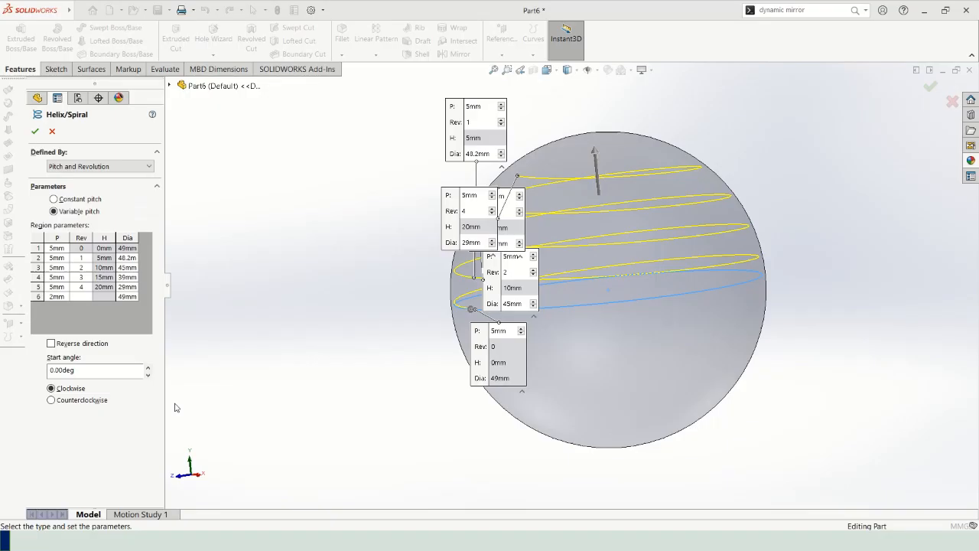
double_click(58, 297)
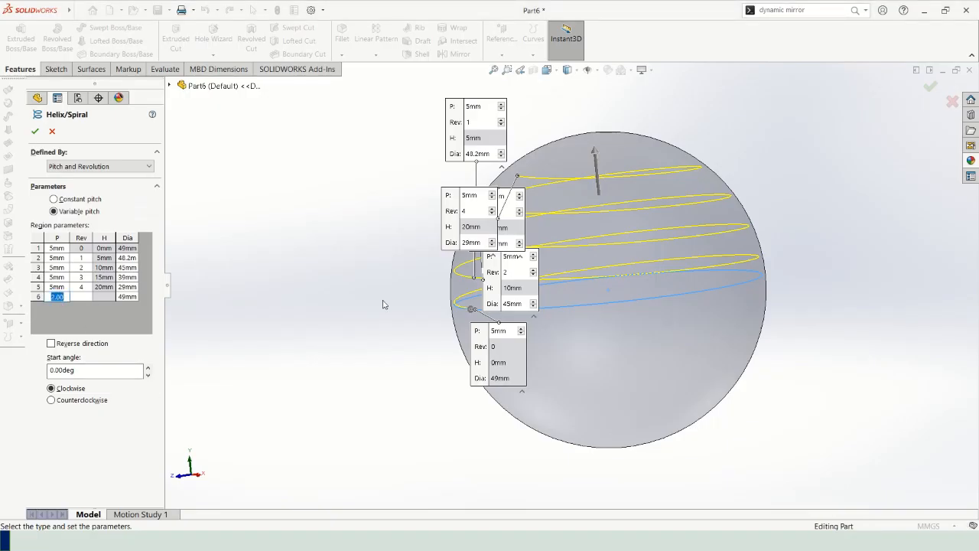
text(5)
key(Tab)
text(4.6)
double_click(128, 297)
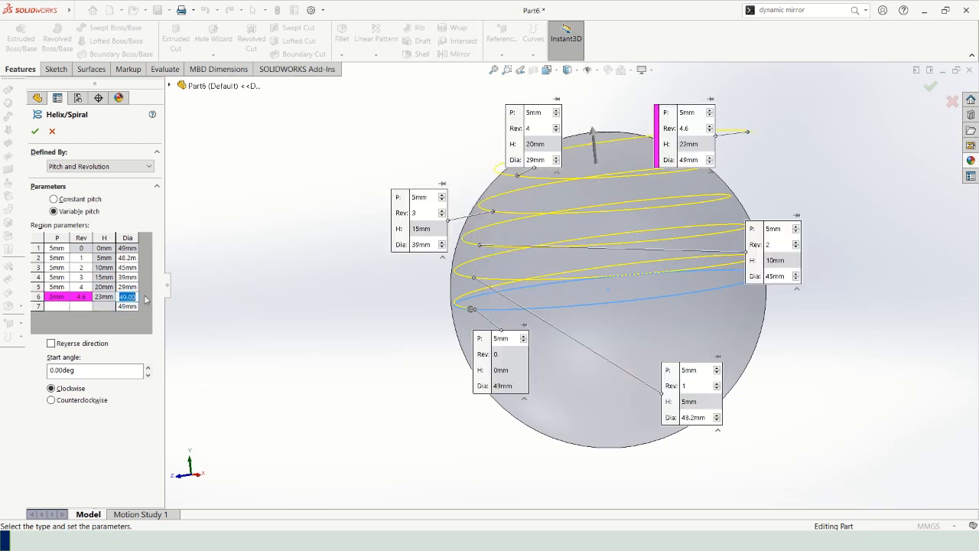
text(17)
key(Tab)
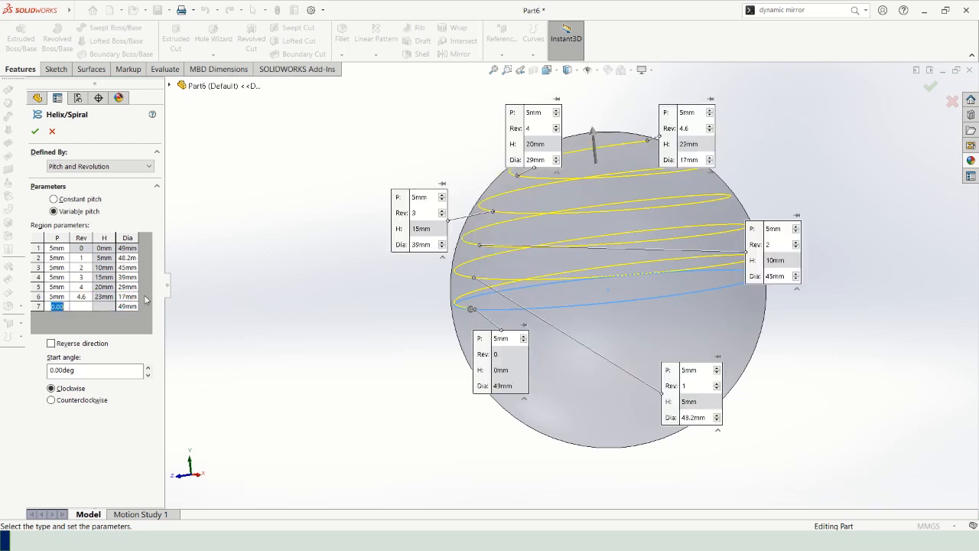
Step: Define the seventh helix region with 0.1 mm pitch, 5 revolutions and 10 mm diameter
scroll(605, 159, down, 2)
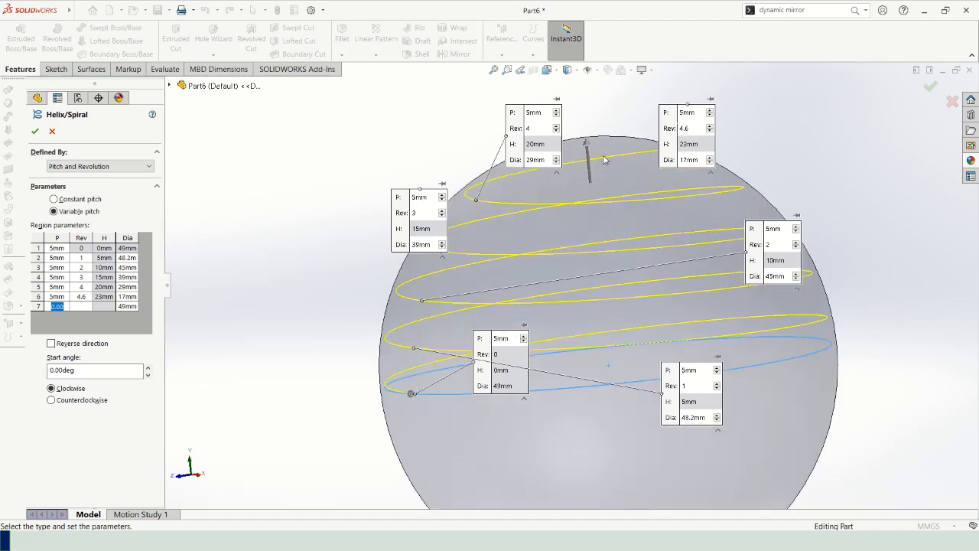
mouse_move(606, 159)
middle_down()
mouse_move(555, 189)
mouse_move(588, 153)
mouse_move(604, 159)
middle_up()
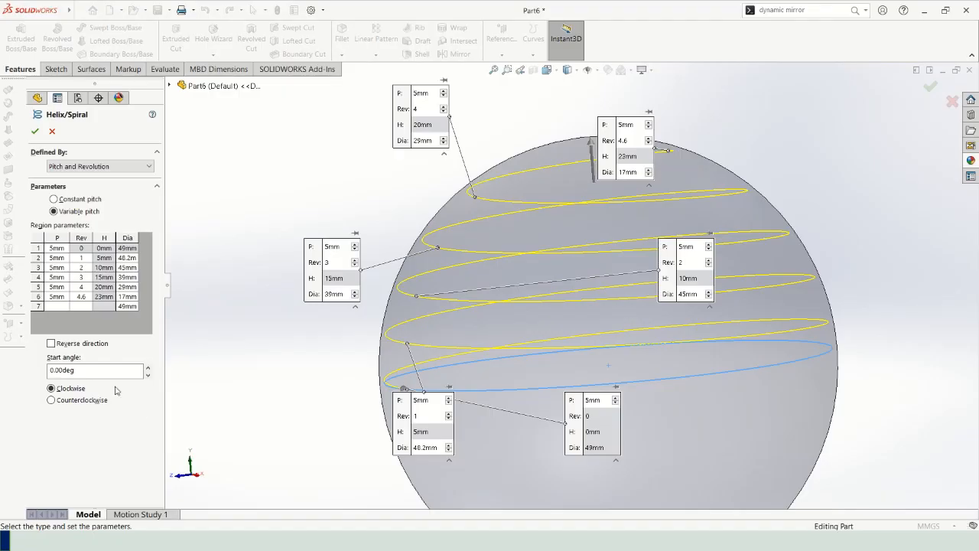
click(61, 307)
text(0.1)
key(Tab)
text(5)
key(Tab)
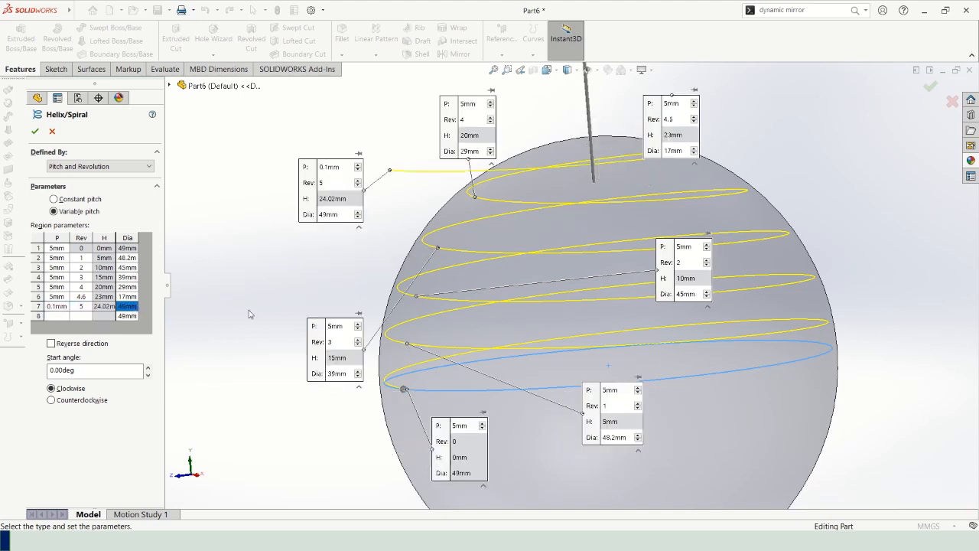
text(10)
key(Tab)
click(127, 306)
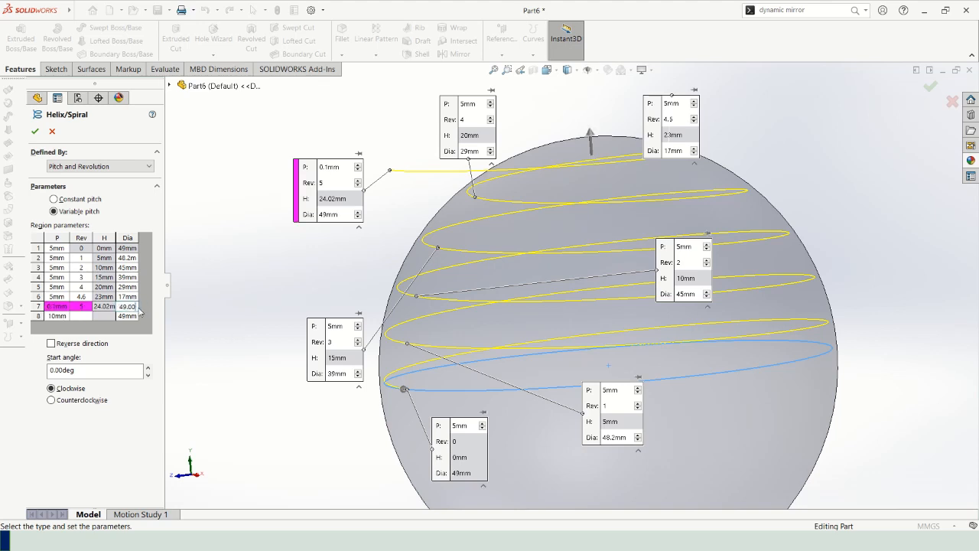
drag(121, 306, 132, 306)
text(4)
text(0mm)
key(Return)
Step: Try to clear the stray pitch value from the eighth helix region
key(BackSpace)
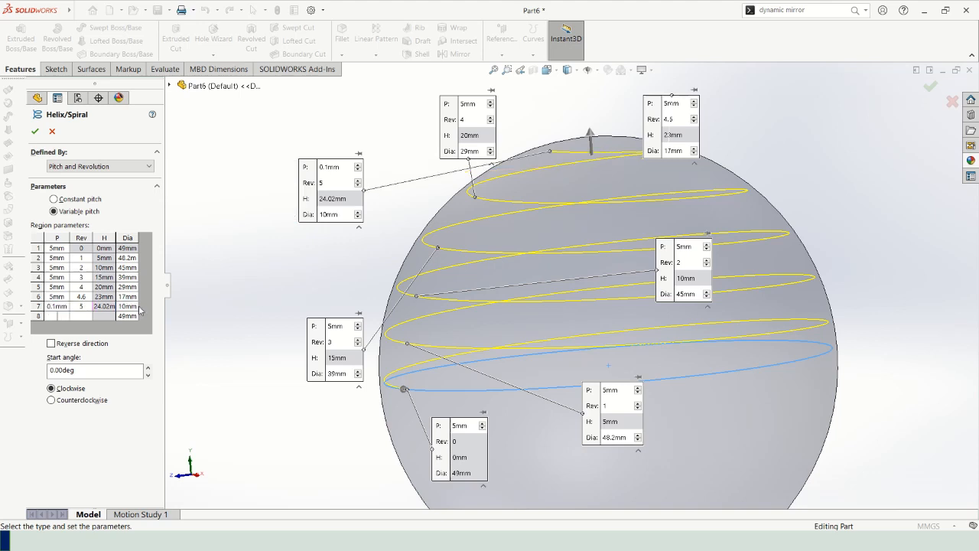
key(Return)
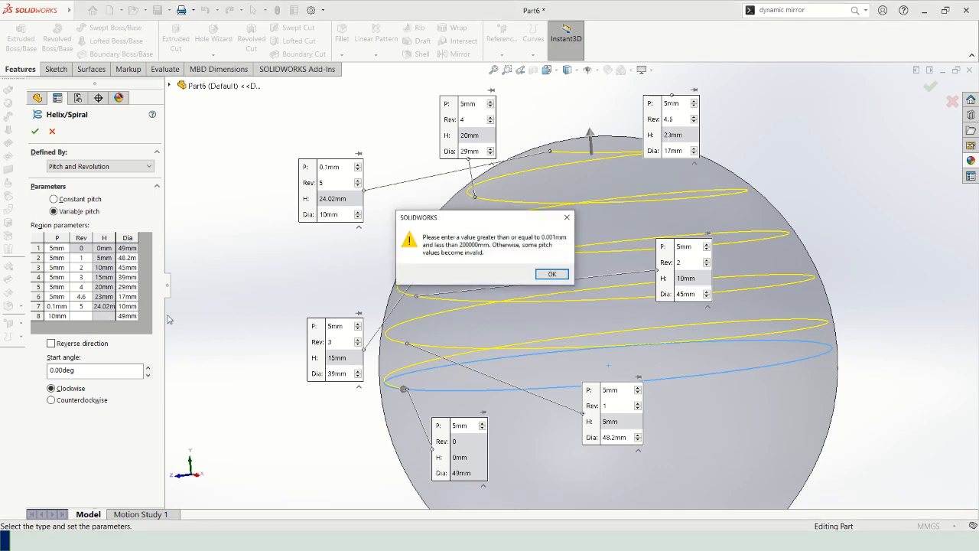
click(551, 274)
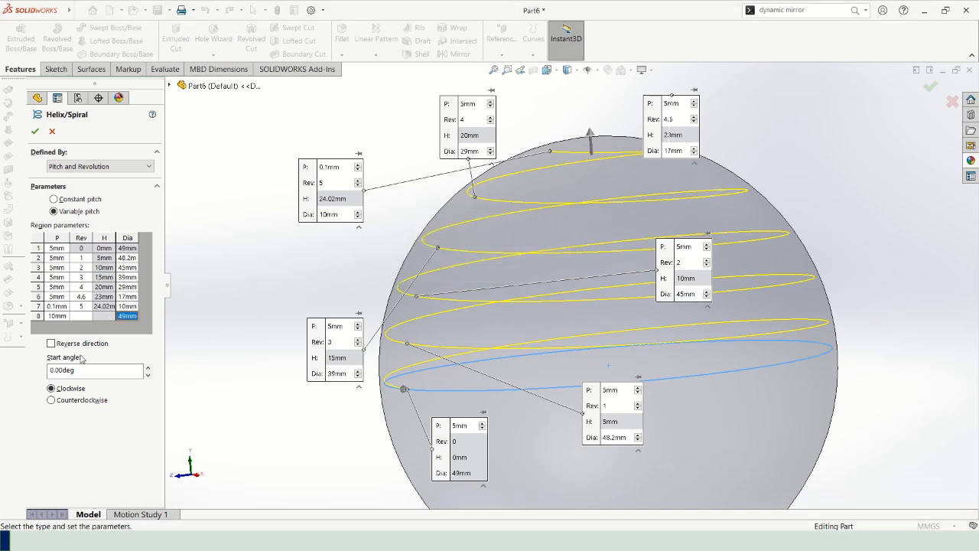
Step: Complete the upper variable-pitch helix with its seven defined regions, leaving the eighth region undefined
click(57, 317)
key(Return)
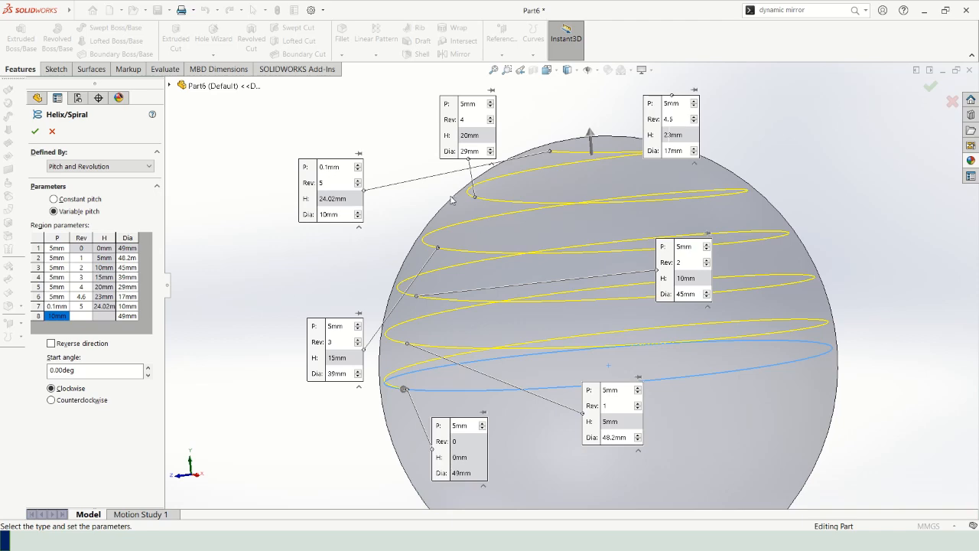
middle_drag(538, 188, 587, 144)
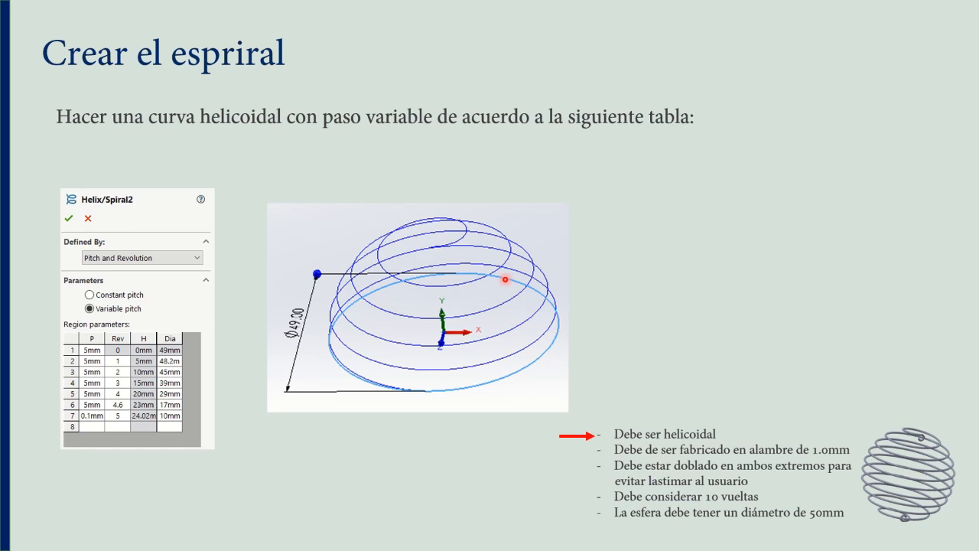
key(Right)
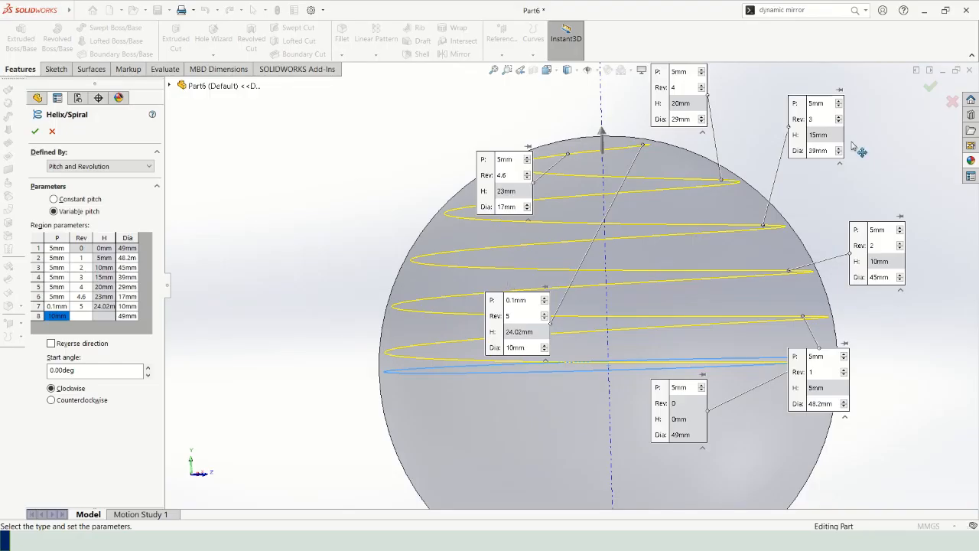
click(930, 89)
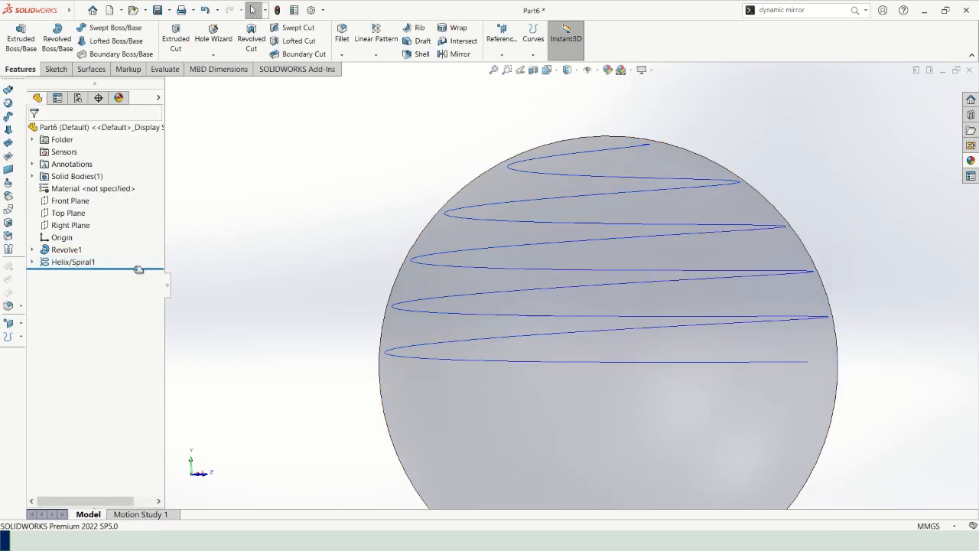
click(72, 262)
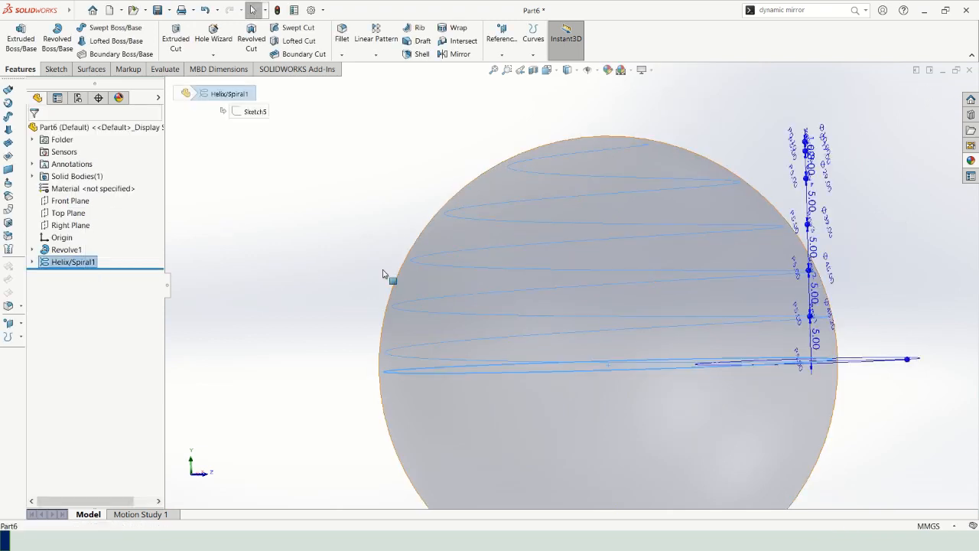
middle_drag(384, 274, 491, 320)
middle_drag(460, 355, 448, 341)
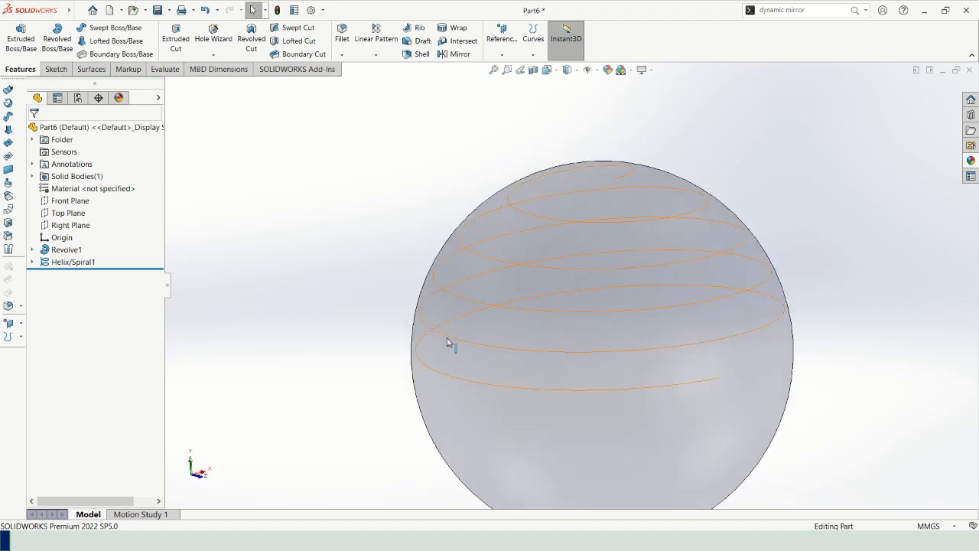
click(91, 263)
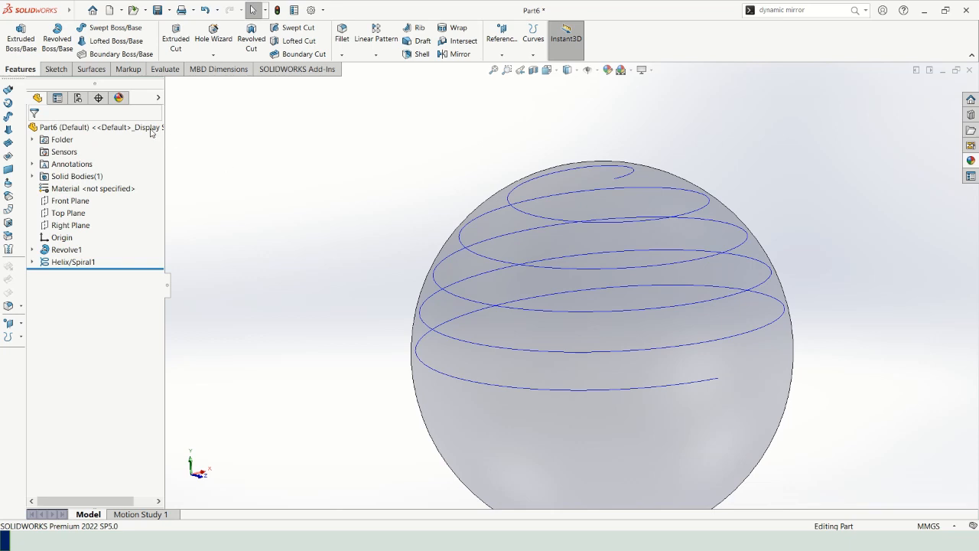
Step: Sketch a circle about 44 mm in diameter centred on the origin on the Top Plane
click(56, 69)
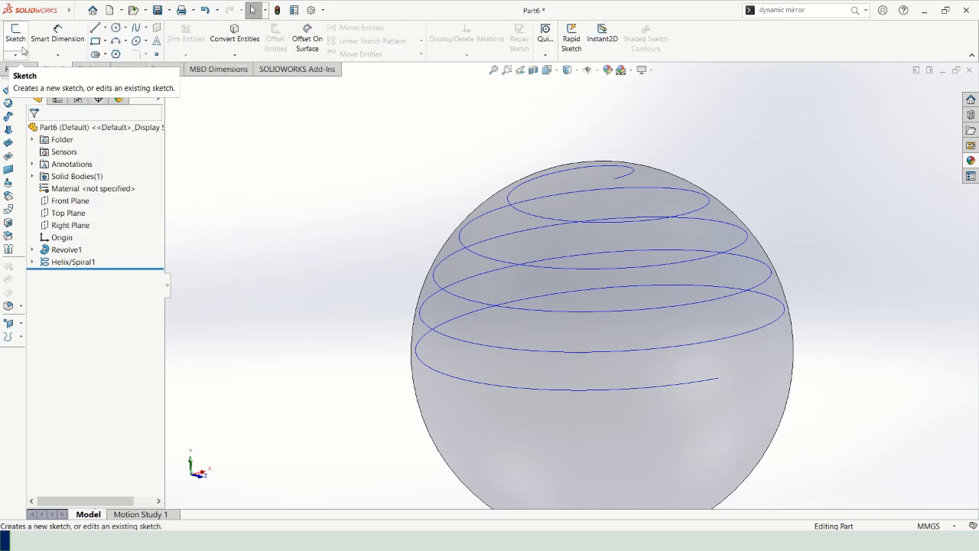
click(15, 35)
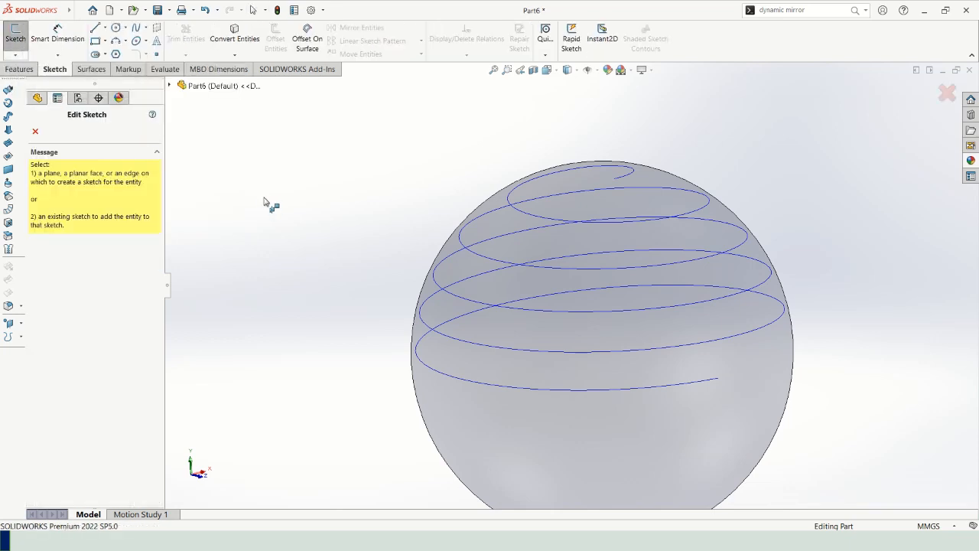
click(169, 85)
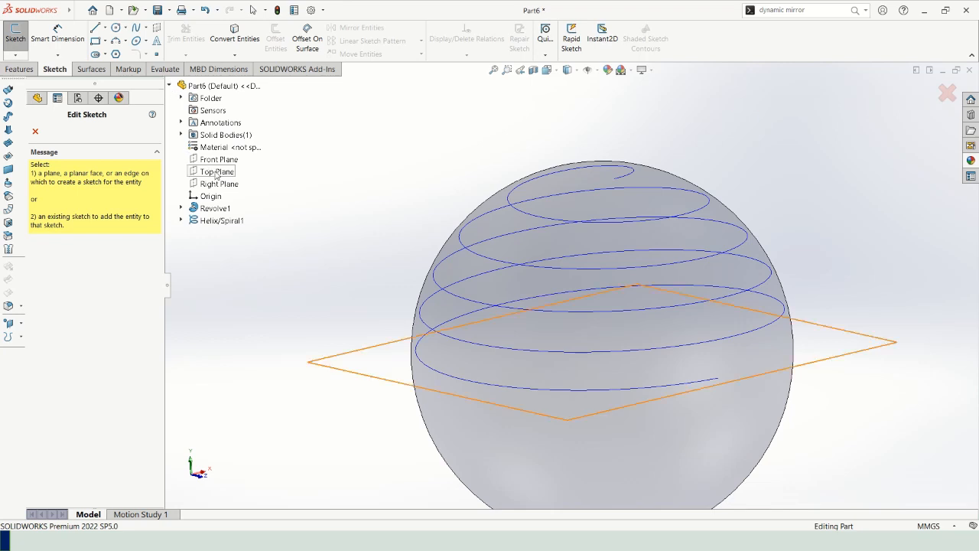
click(217, 171)
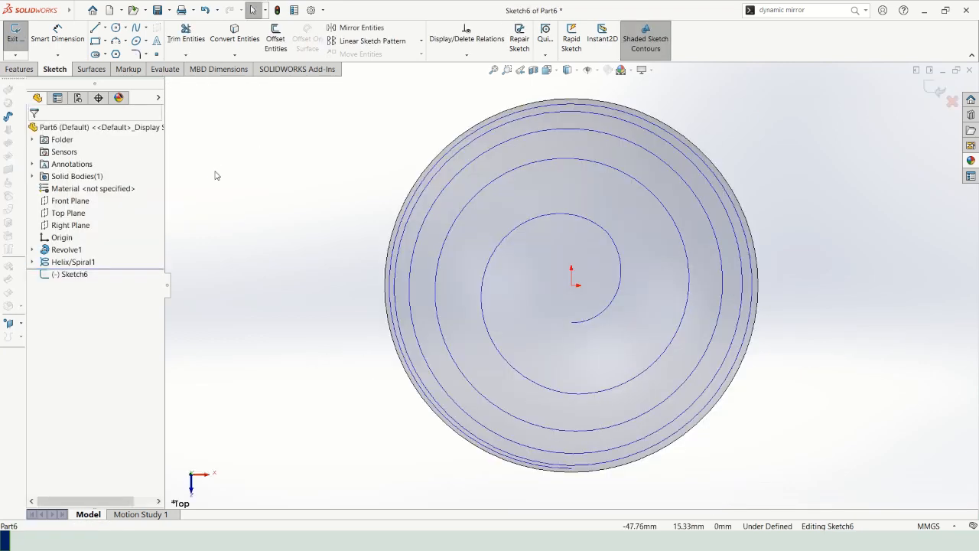
click(115, 28)
click(573, 283)
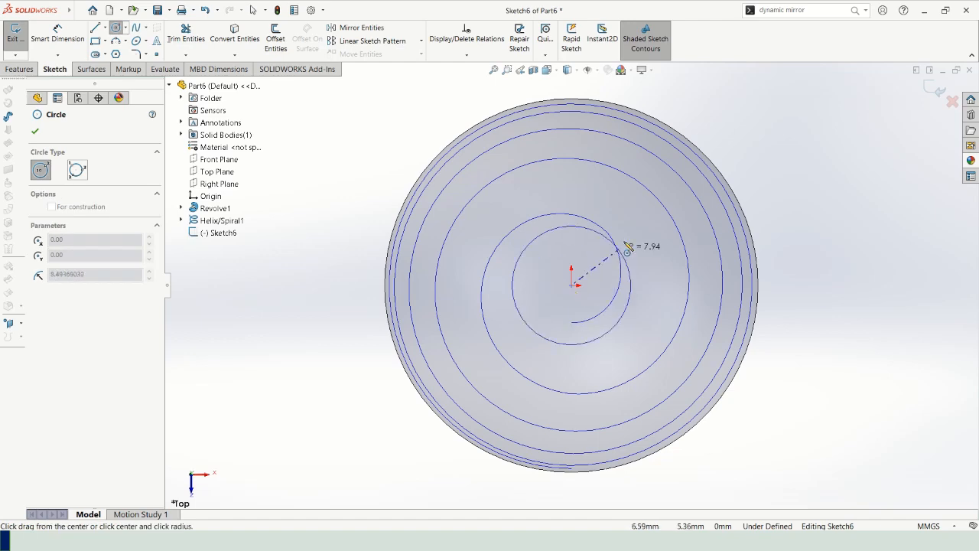
click(687, 163)
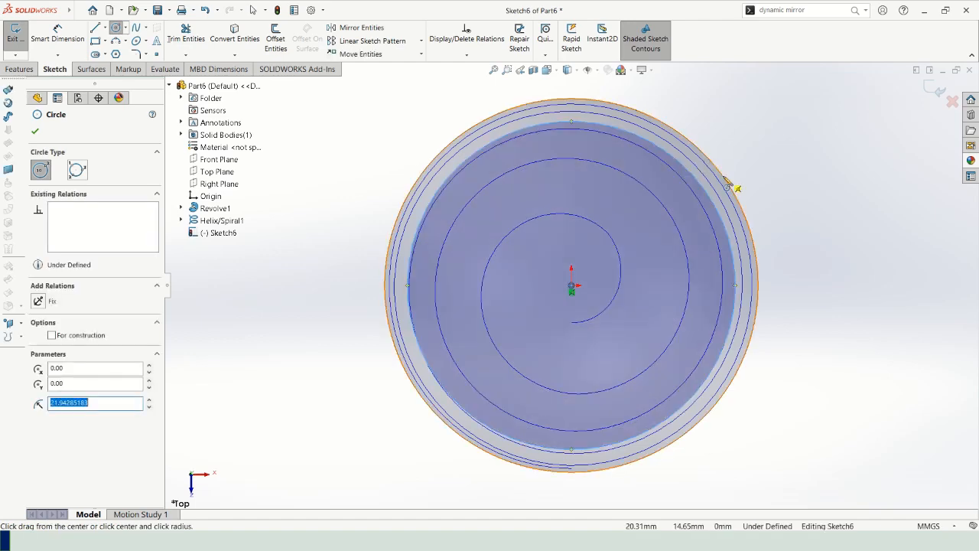
Step: Dimension the circle's diameter to 49 mm and close the sketch
click(57, 34)
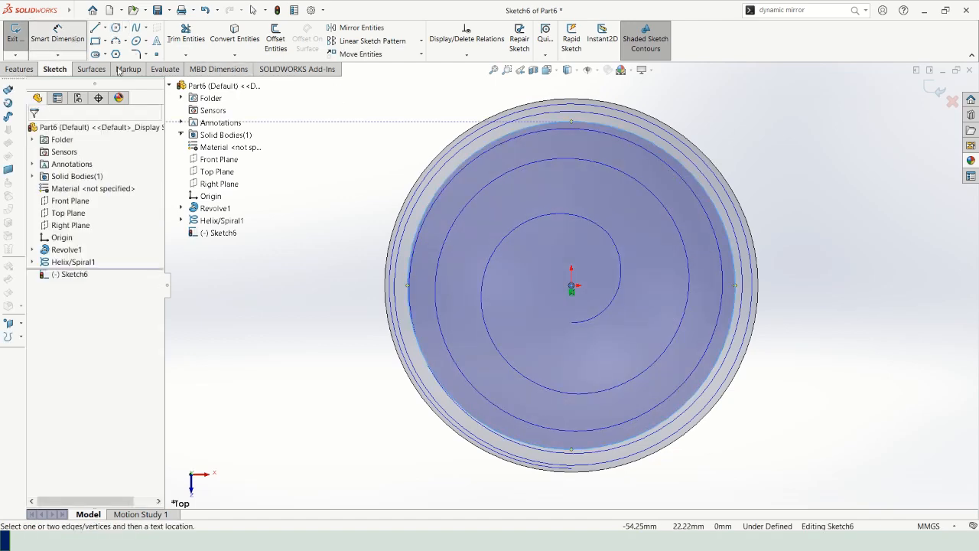
click(708, 196)
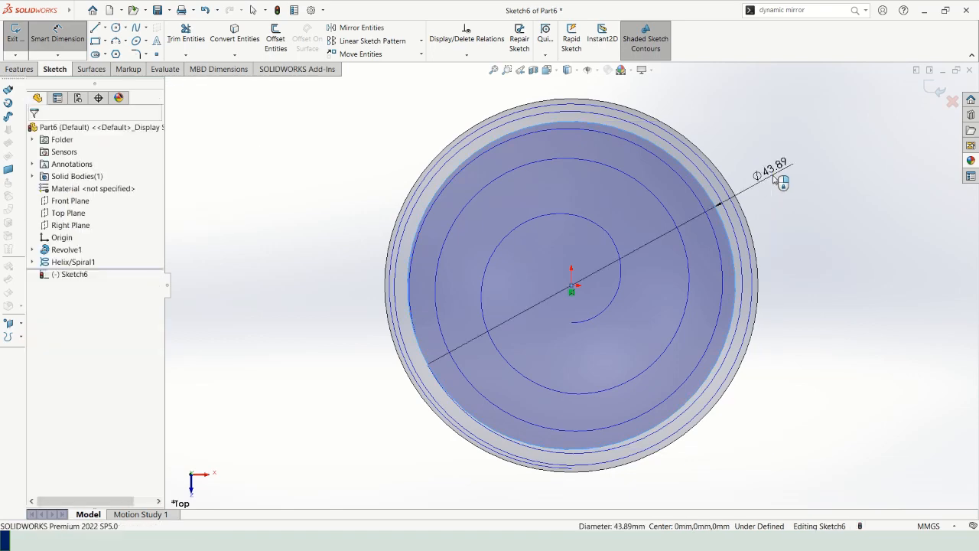
click(773, 174)
text(49)
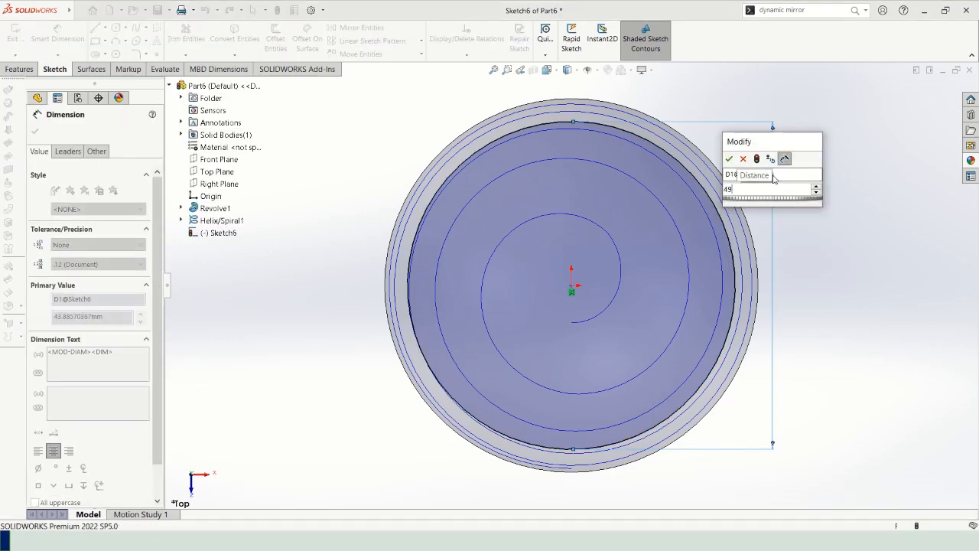
key(Return)
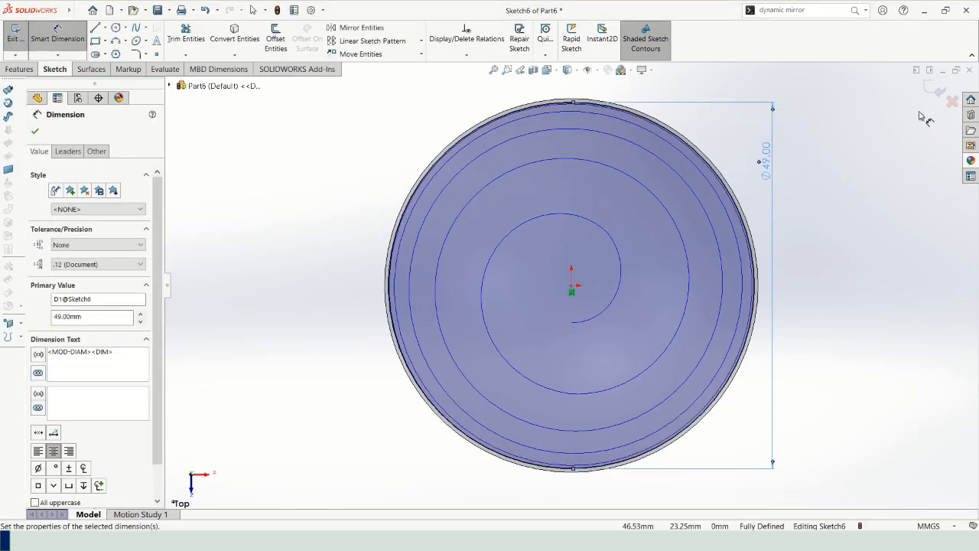
click(938, 92)
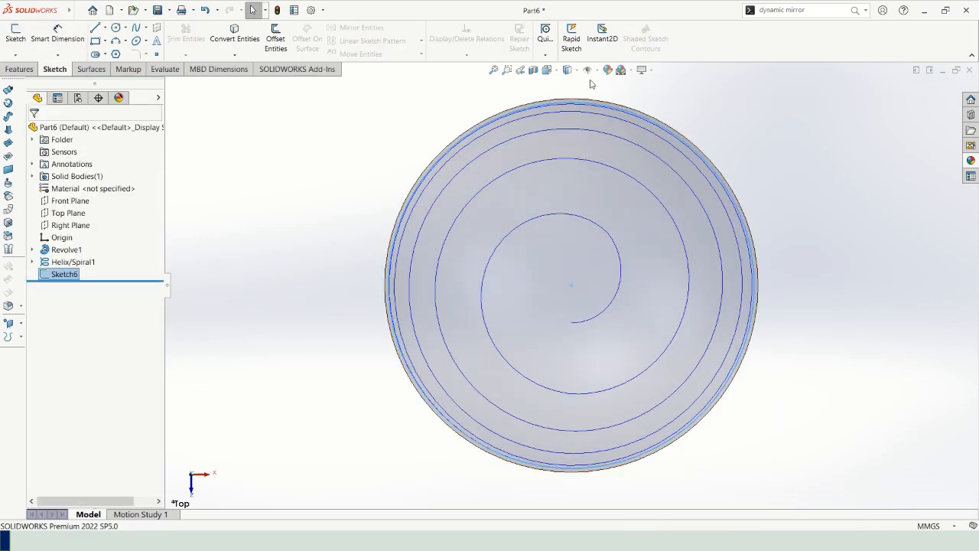
Step: Create a second variable-pitch helix from the new 49 mm circle and reverse its direction
middle_drag(563, 221, 569, 159)
scroll(546, 265, up, 3)
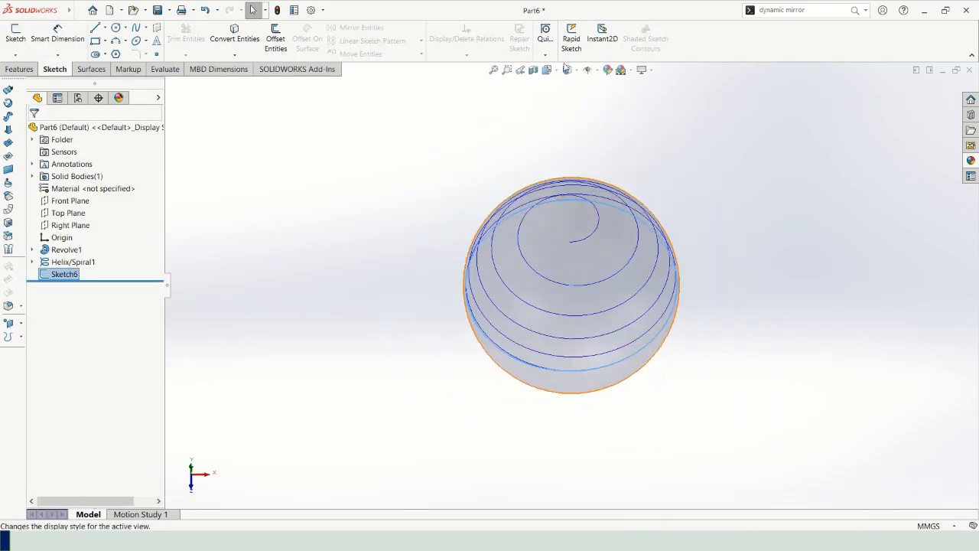
click(23, 69)
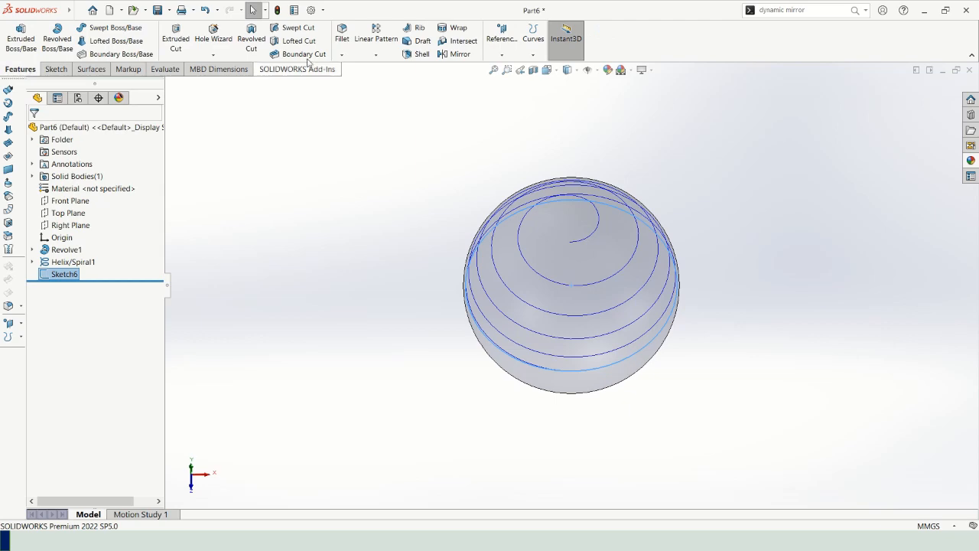
click(533, 39)
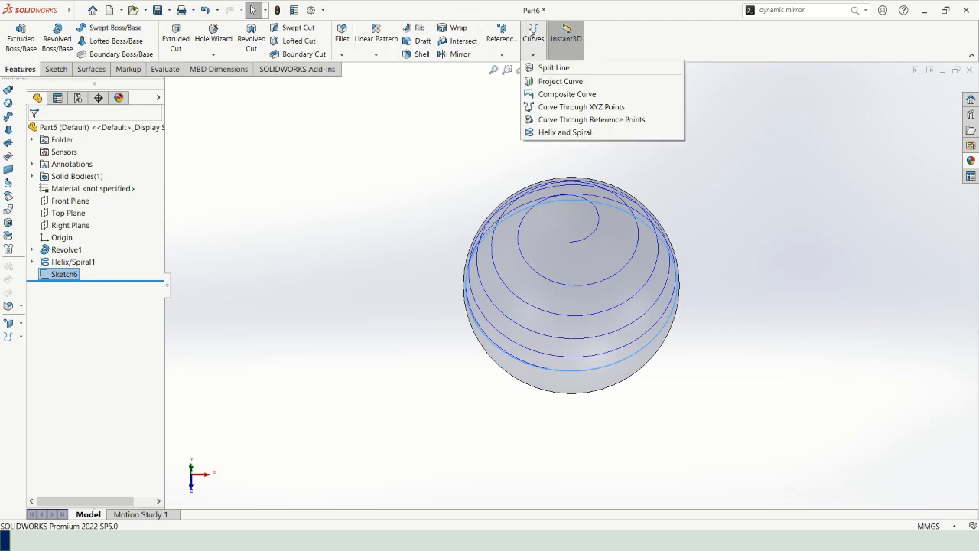
click(583, 135)
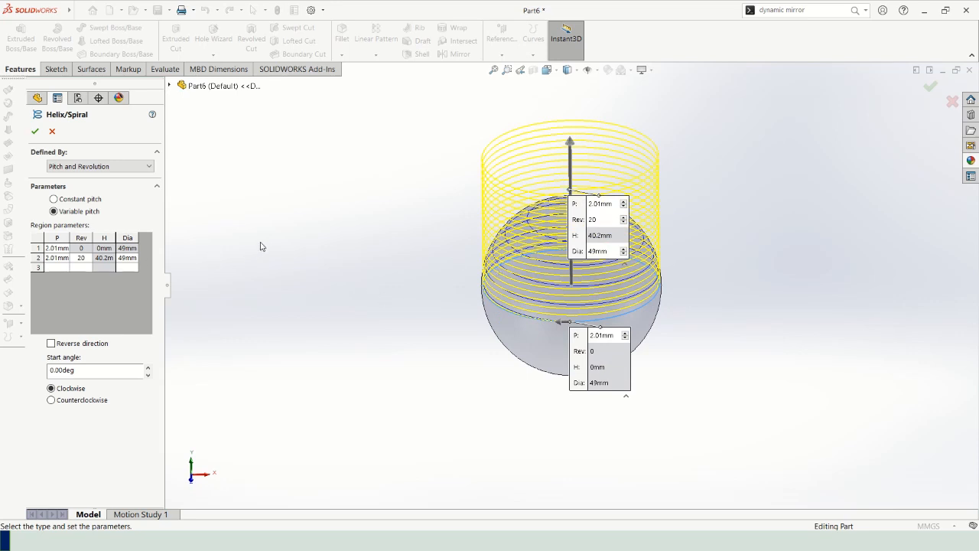
click(51, 344)
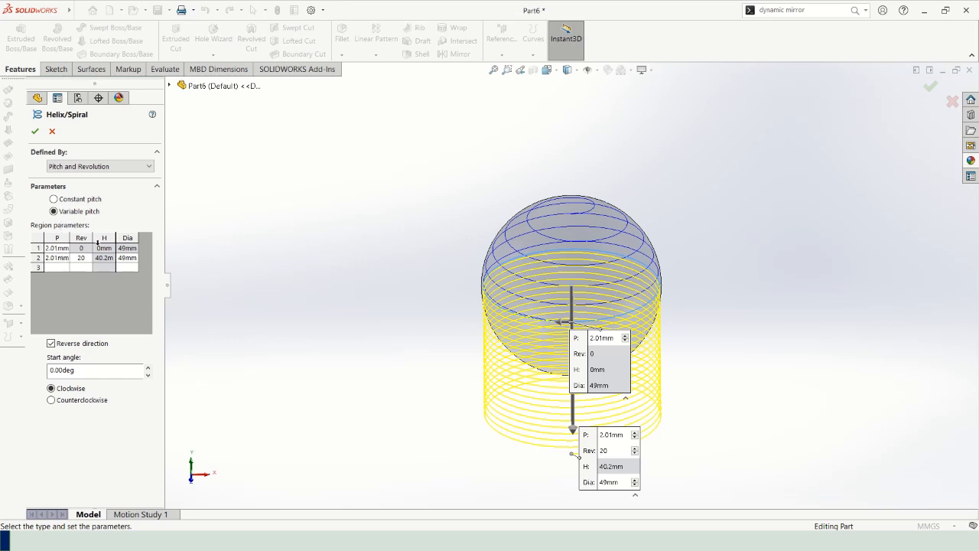
Step: Set the first region's pitch to 5 mm and define the second region with 5 mm pitch, 1 revolution and 48 mm diameter
click(57, 249)
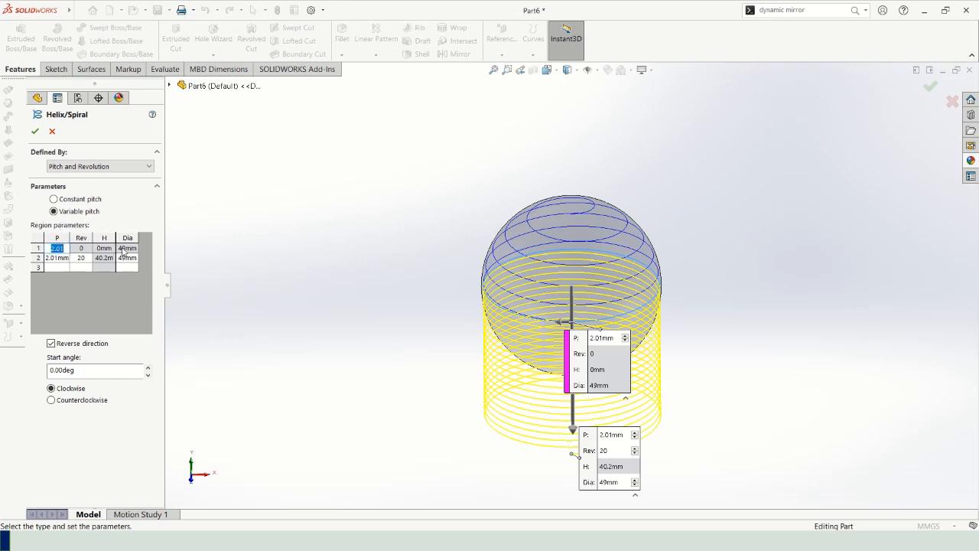
text(5)
key(Return)
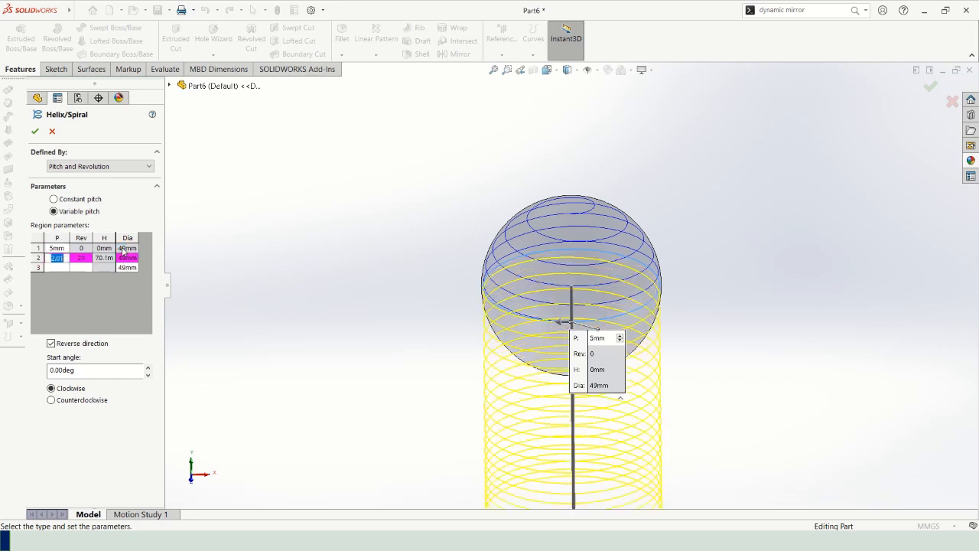
text(5)
key(Tab)
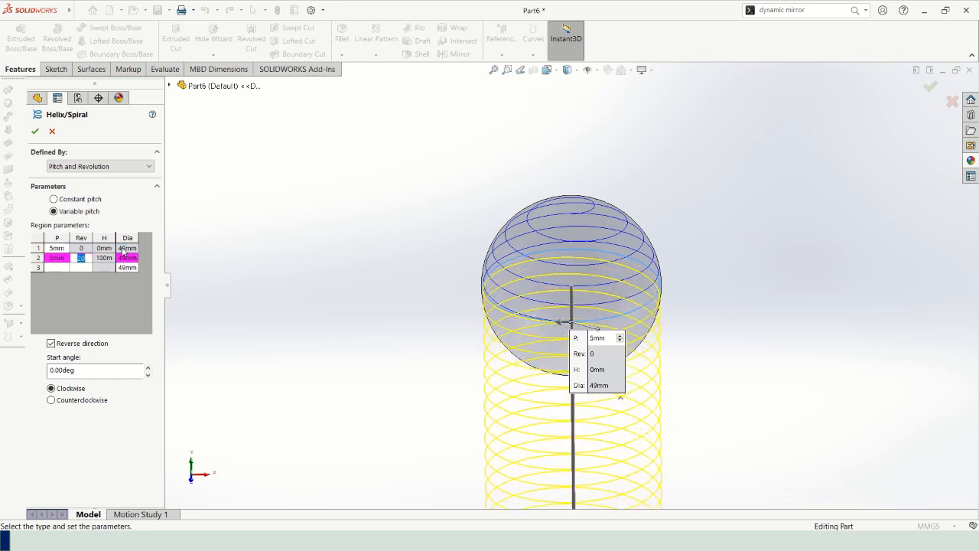
text(1)
key(Tab)
text(48)
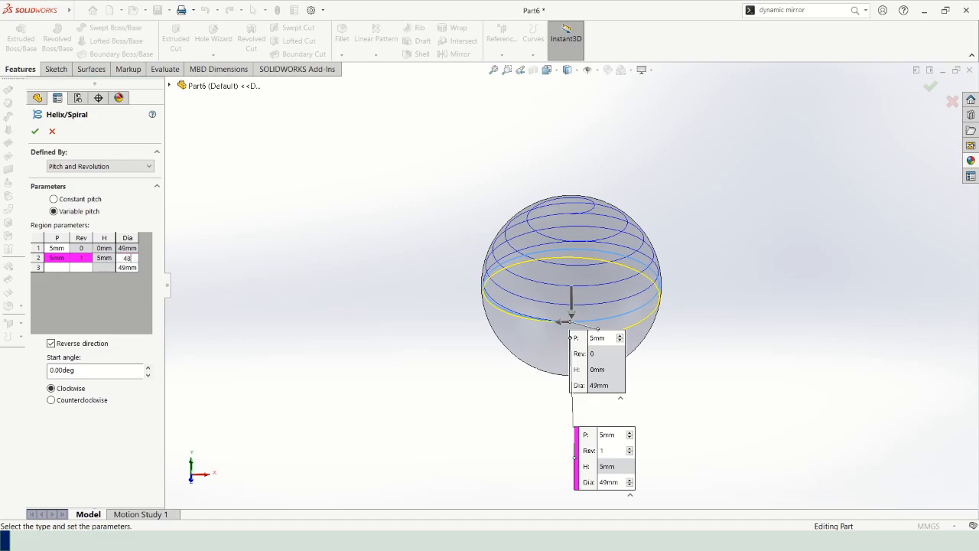
key(Return)
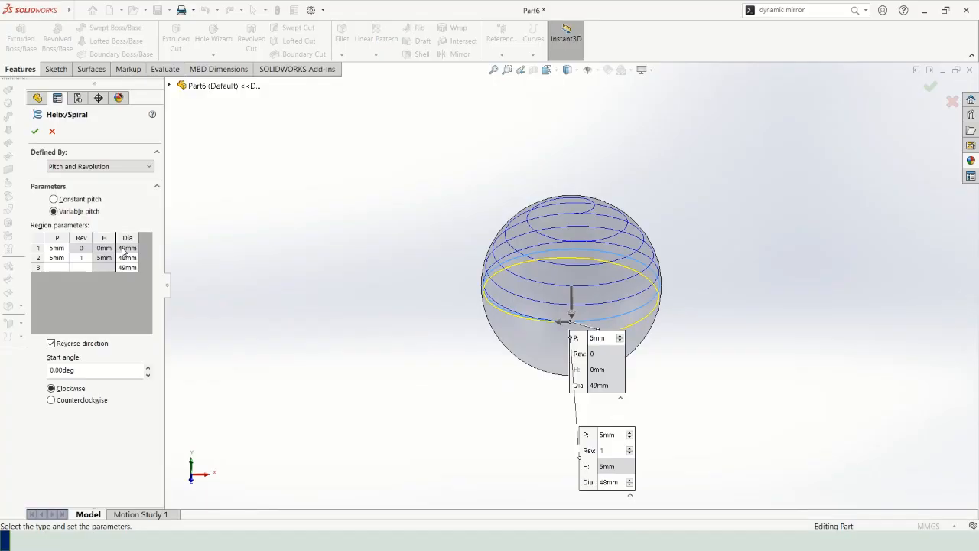
Step: Define the third region of the reversed helix with 5 mm pitch, 2 revolutions and 45 mm diameter
click(57, 267)
text(5)
key(Tab)
key(Tab)
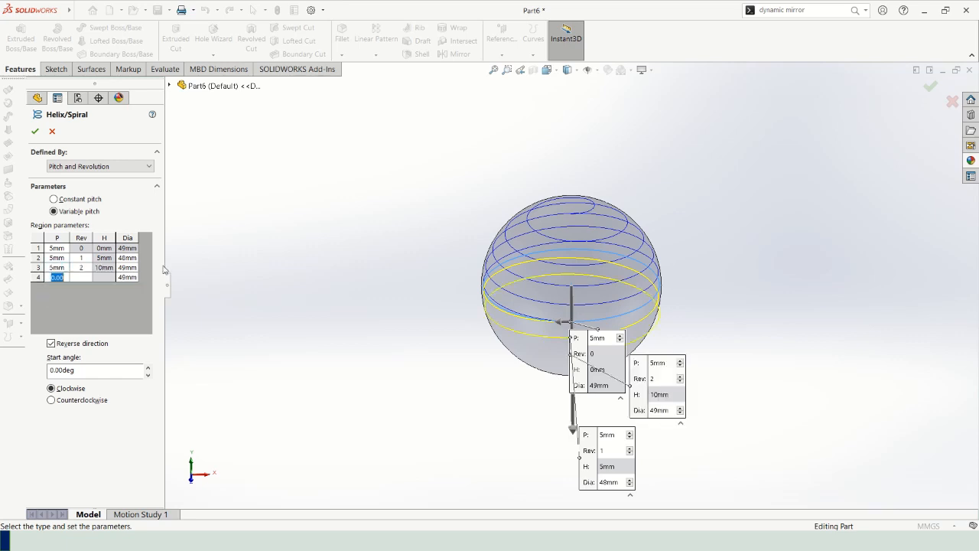
click(130, 267)
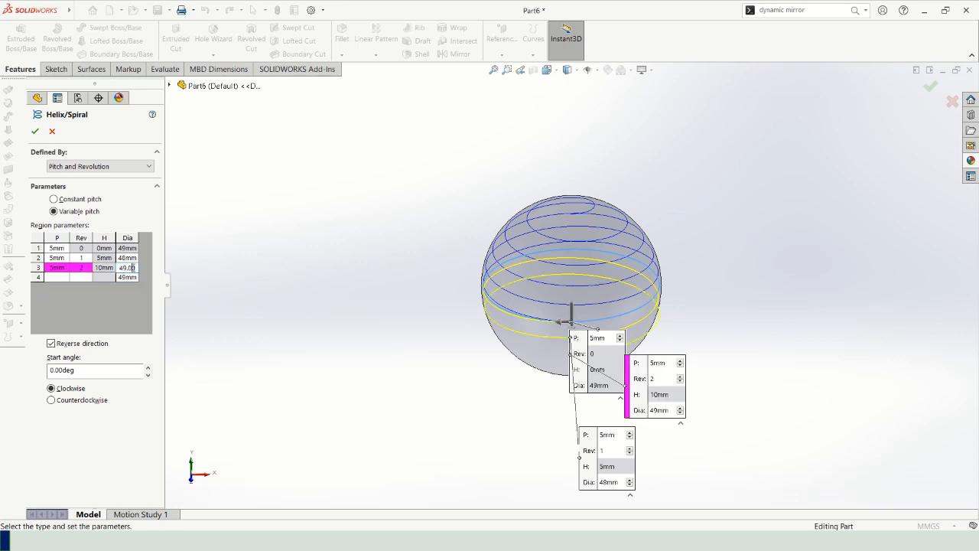
drag(136, 268, 113, 267)
text(45)
key(Tab)
Step: Give the fourth region of the reversed helix 5 mm pitch and 3 revolutions
text(5)
key(Tab)
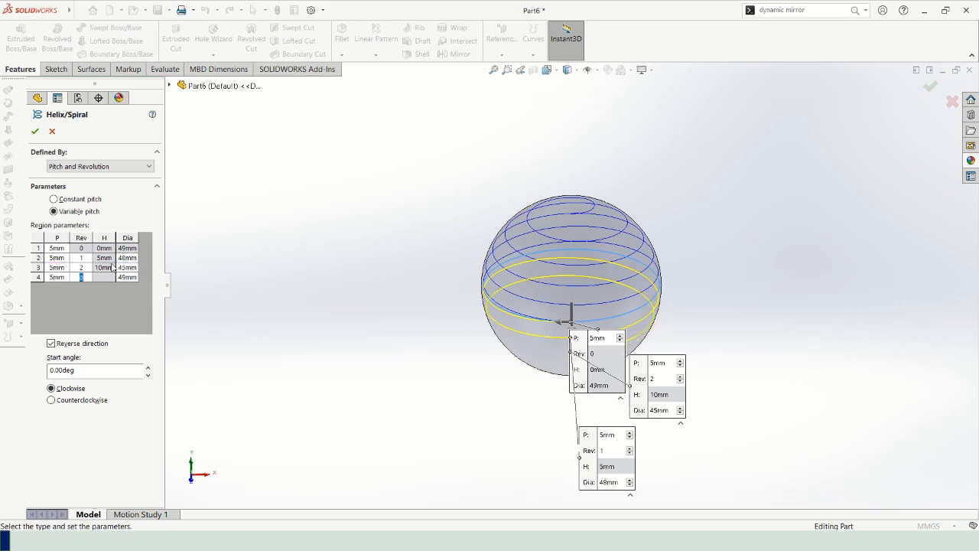
text(3)
key(Return)
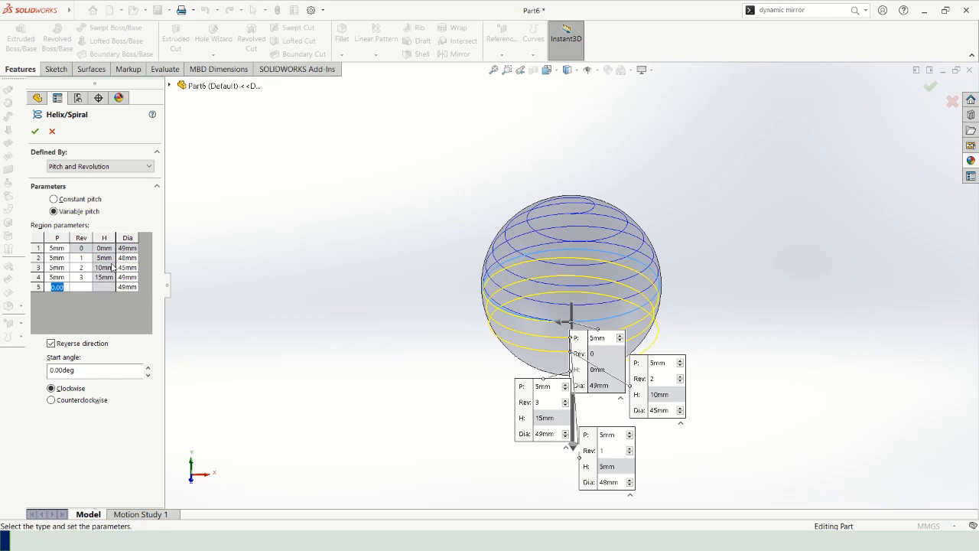
Step: Give the fifth region of the reversed helix 5 mm pitch and 4 revolutions
text(5)
key(Tab)
text(4)
key(Return)
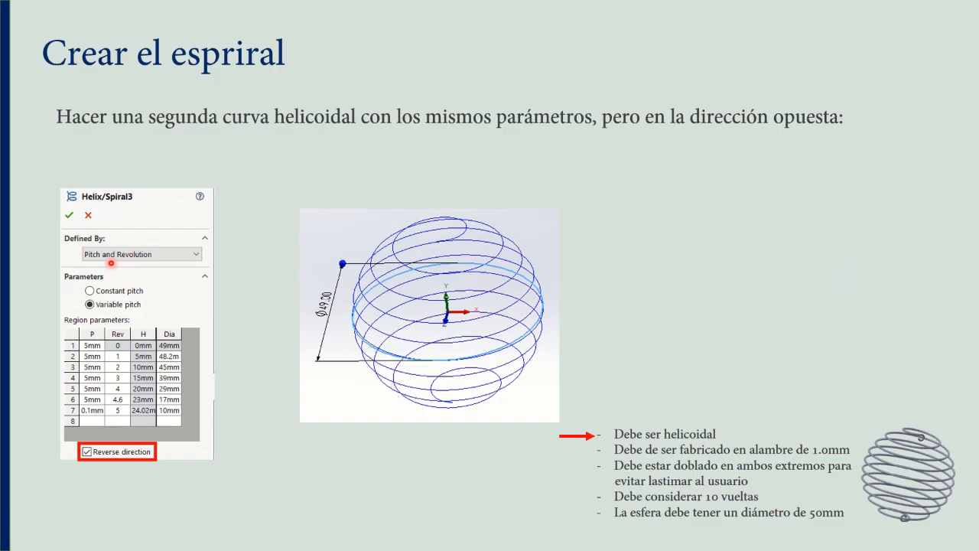
key(alt+Tab)
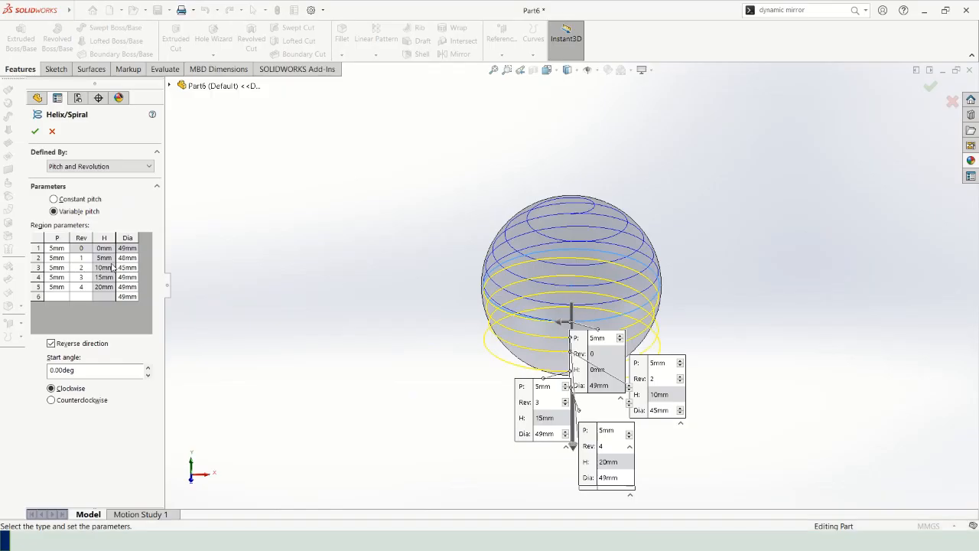
Step: Define the sixth region with 5 mm pitch and 4.6 revolutions, and the seventh with 0.1 mm pitch and 5 revolutions
click(57, 296)
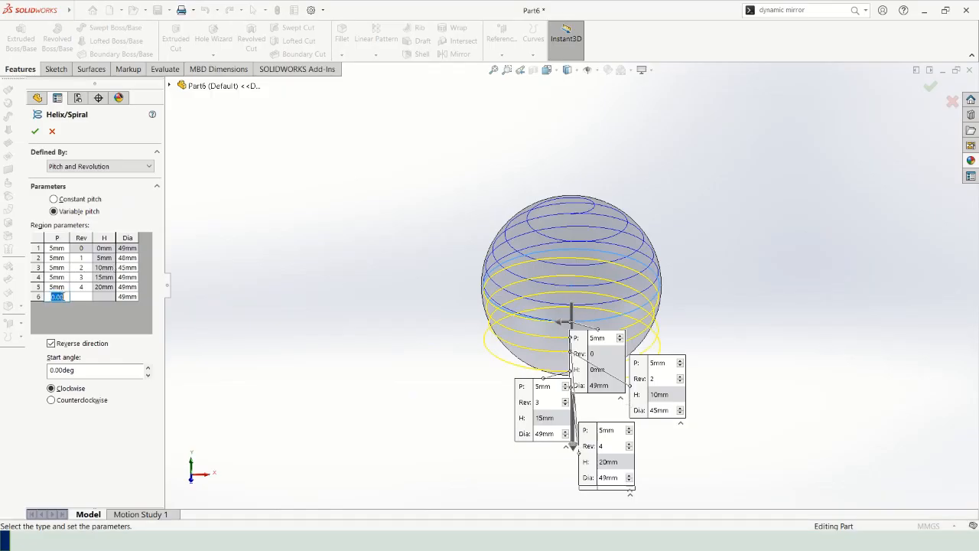
text(5)
key(Tab)
key(Return)
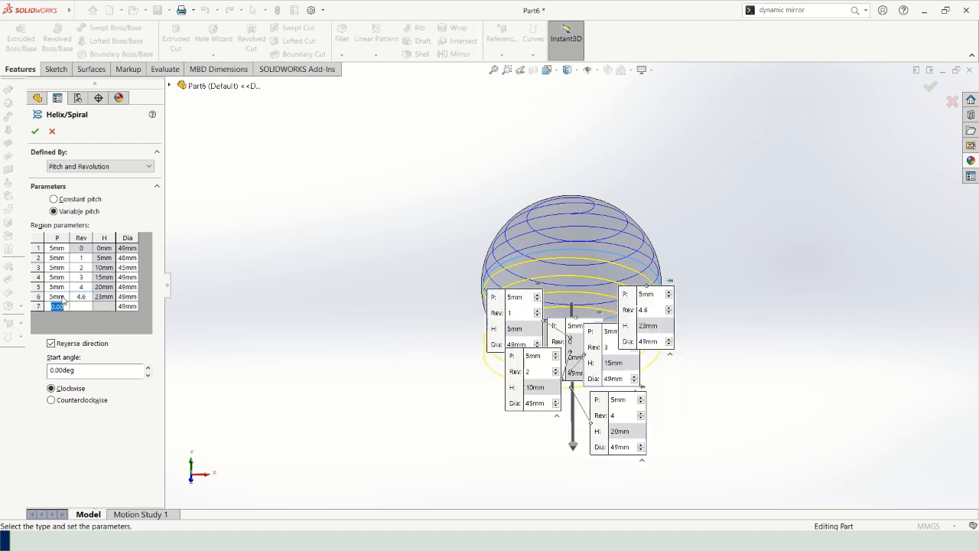
text(0)
key(Tab)
click(79, 306)
Step: Set the diameter of the reversed helix's second region to 48.2 mm
click(131, 266)
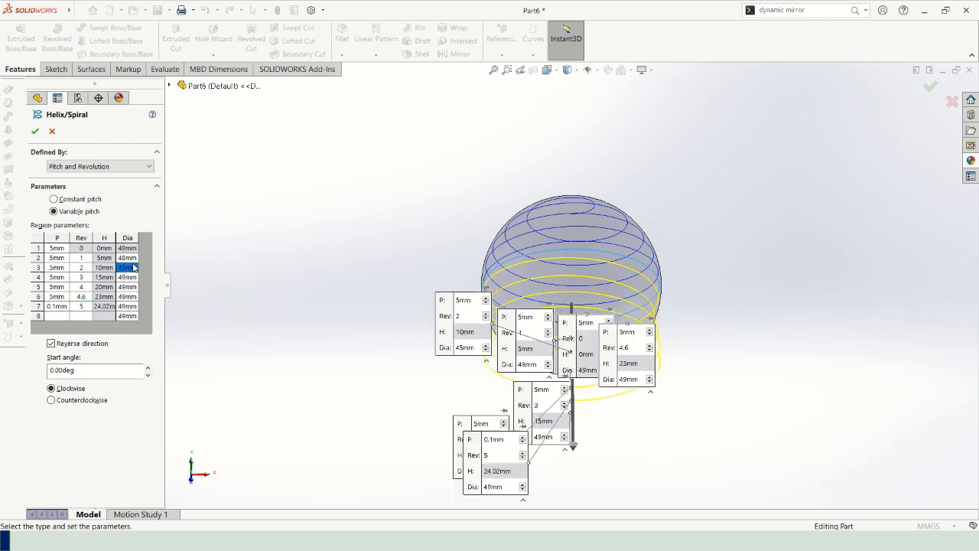
click(130, 276)
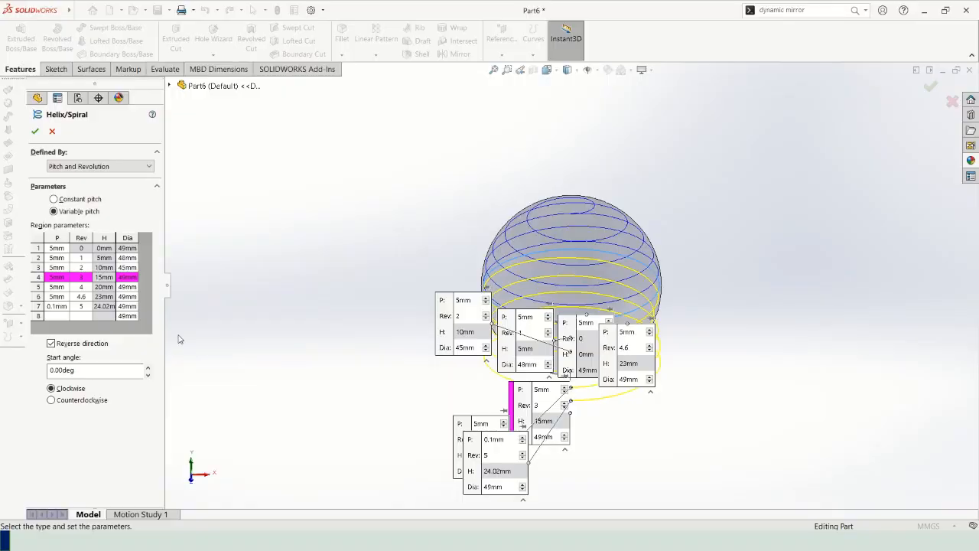
click(127, 258)
click(134, 259)
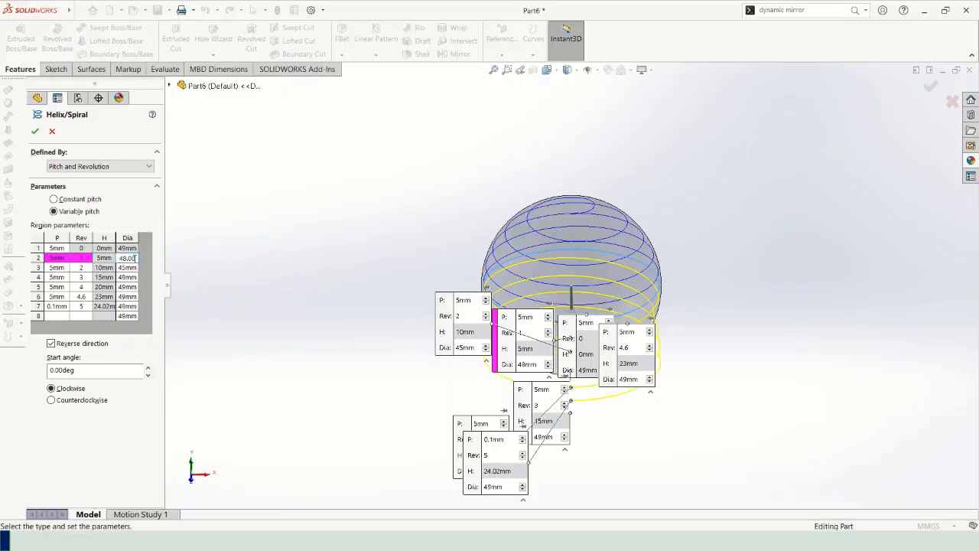
key(BackSpace)
key(BackSpace)
text(2)
key(Return)
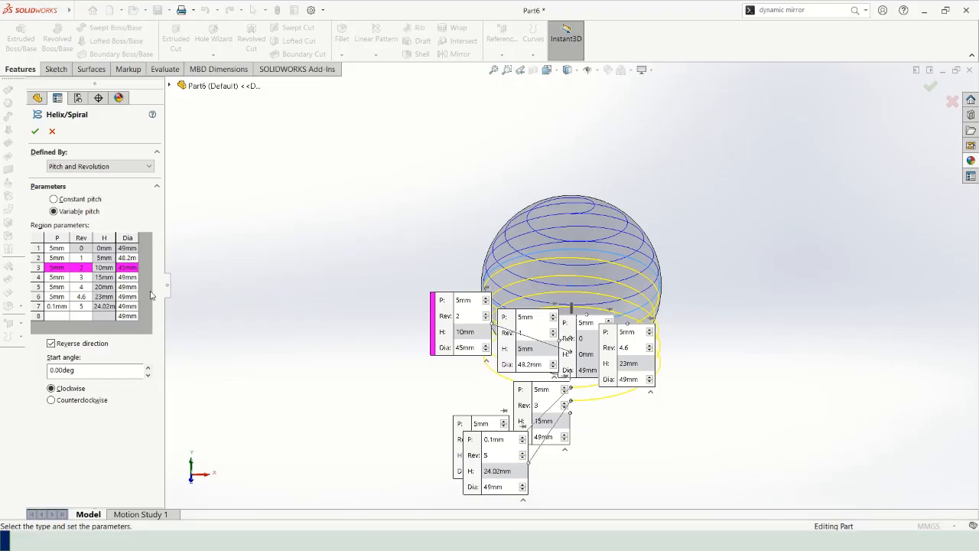
Step: Set the diameters of the fourth and fifth helix regions to 39 mm and 29 mm
click(127, 277)
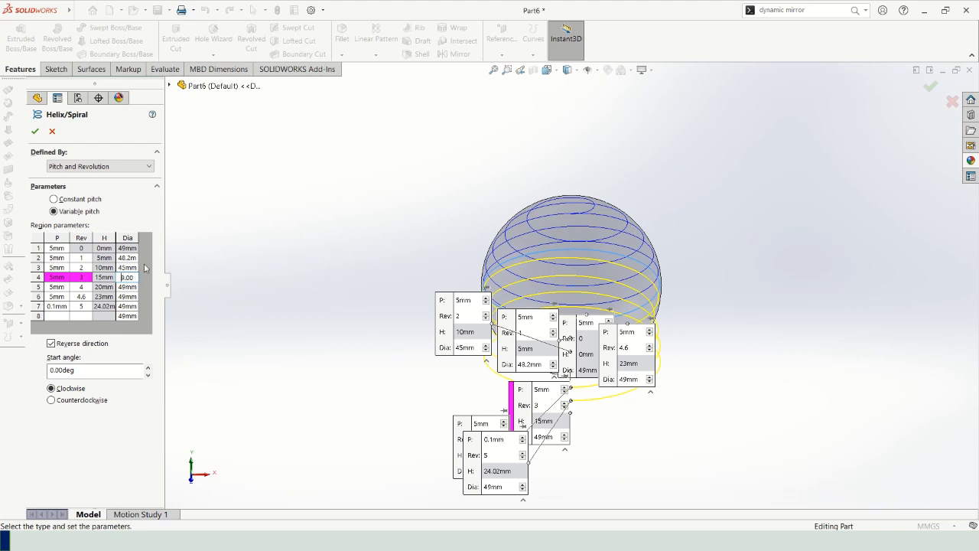
text(39)
key(Return)
click(127, 287)
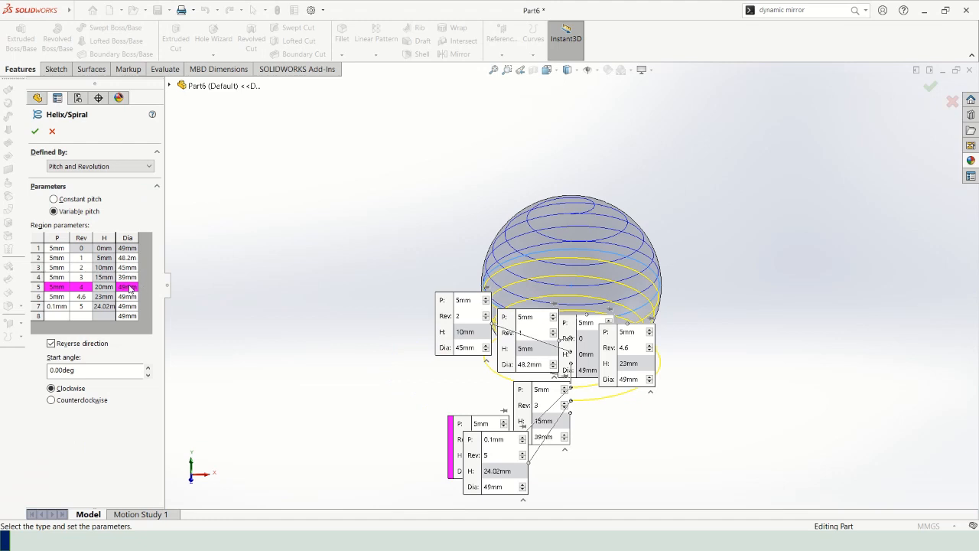
double_click(122, 287)
click(123, 287)
key(Return)
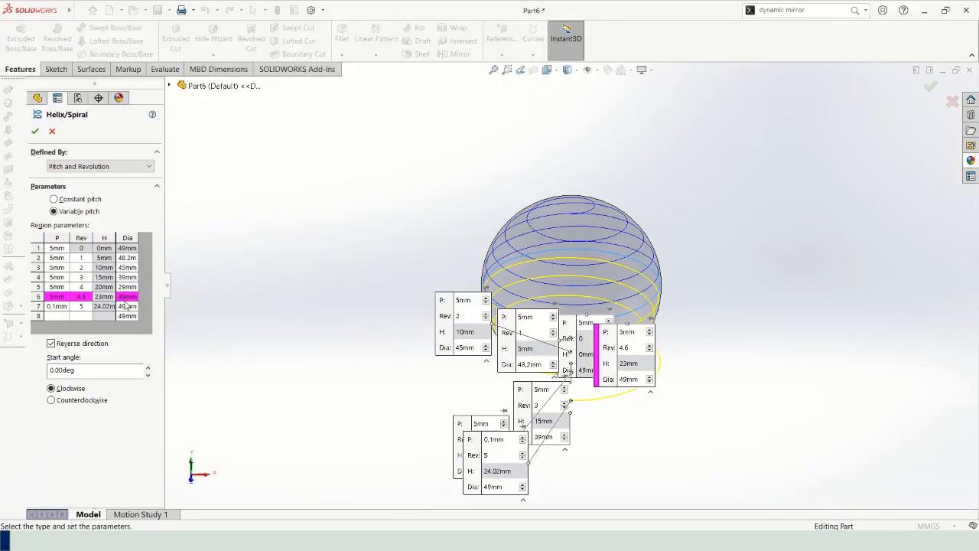
Step: Set the diameters of the sixth and seventh helix regions to 17 mm and 10 mm
click(126, 297)
drag(135, 296, 102, 292)
text(17)
key(Return)
click(128, 306)
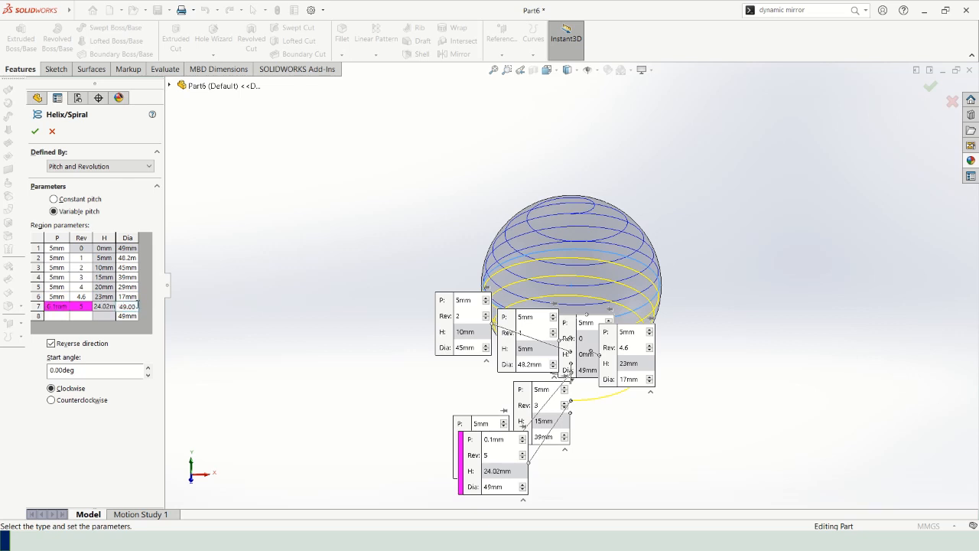
drag(138, 305, 108, 309)
text(10)
key(Return)
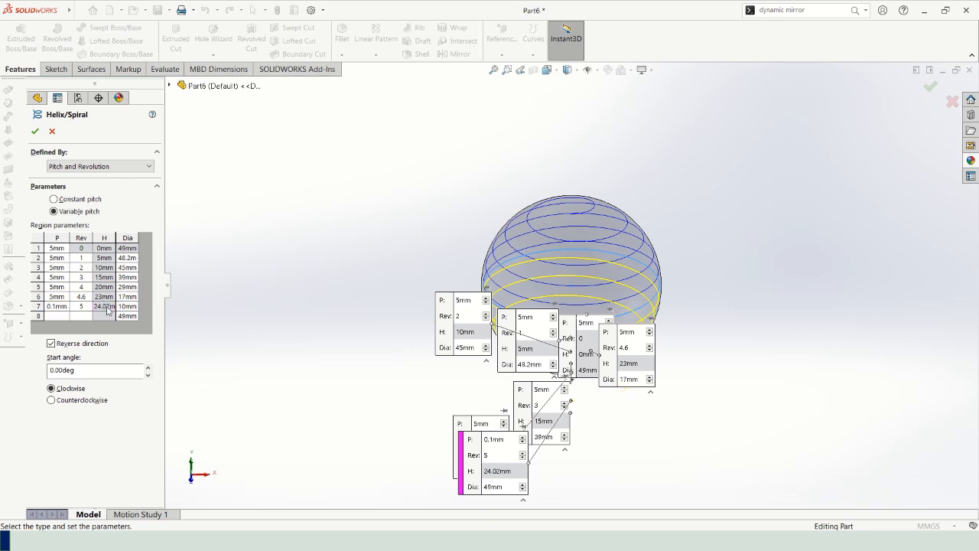
Step: Check the reversed helix preview against the sphere and accept the variable-pitch helix
middle_drag(627, 306, 540, 351)
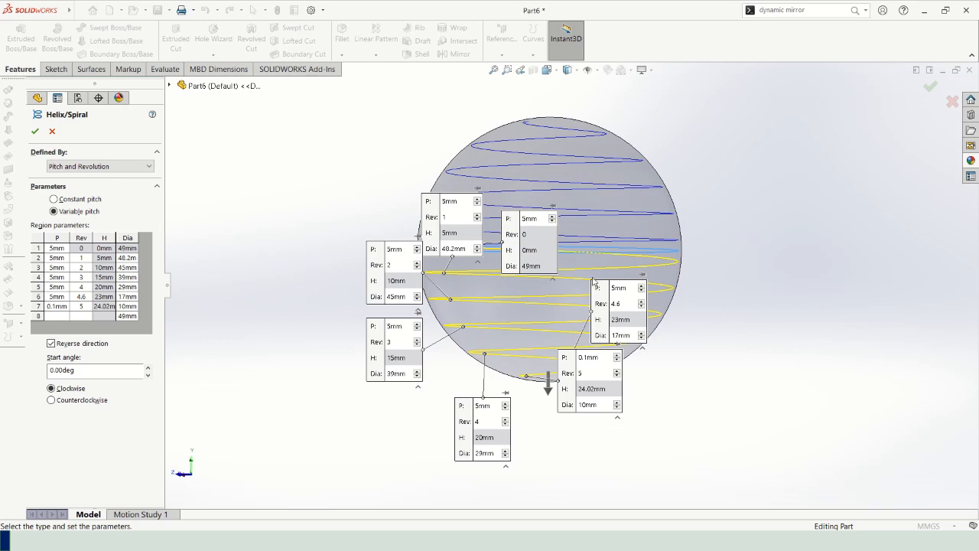
scroll(595, 283, up, 3)
middle_drag(597, 281, 581, 313)
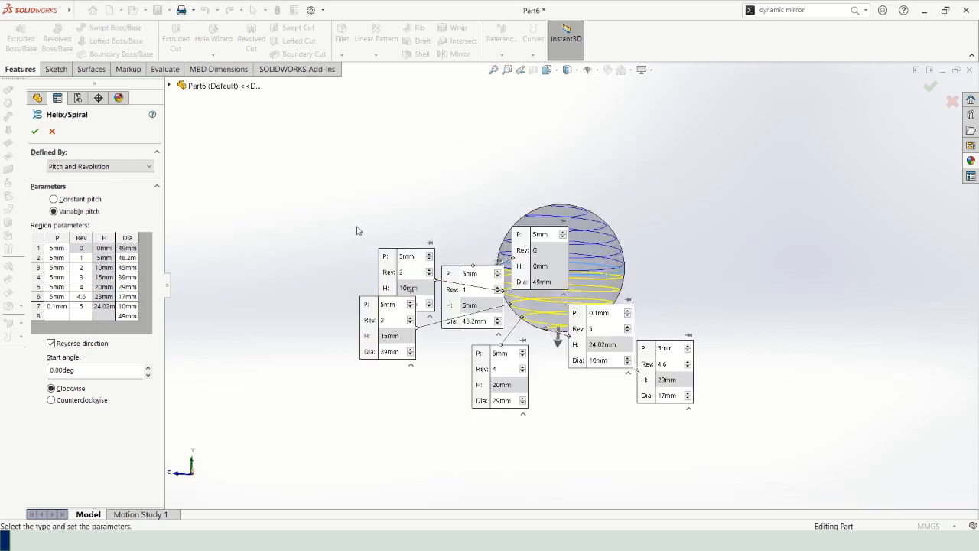
click(35, 131)
click(331, 195)
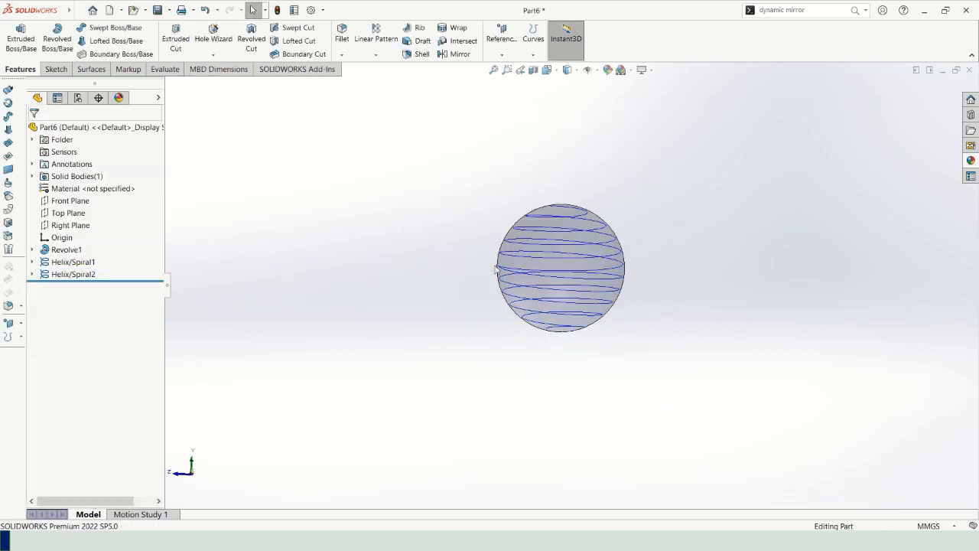
scroll(564, 280, down, 3)
middle_drag(550, 269, 497, 261)
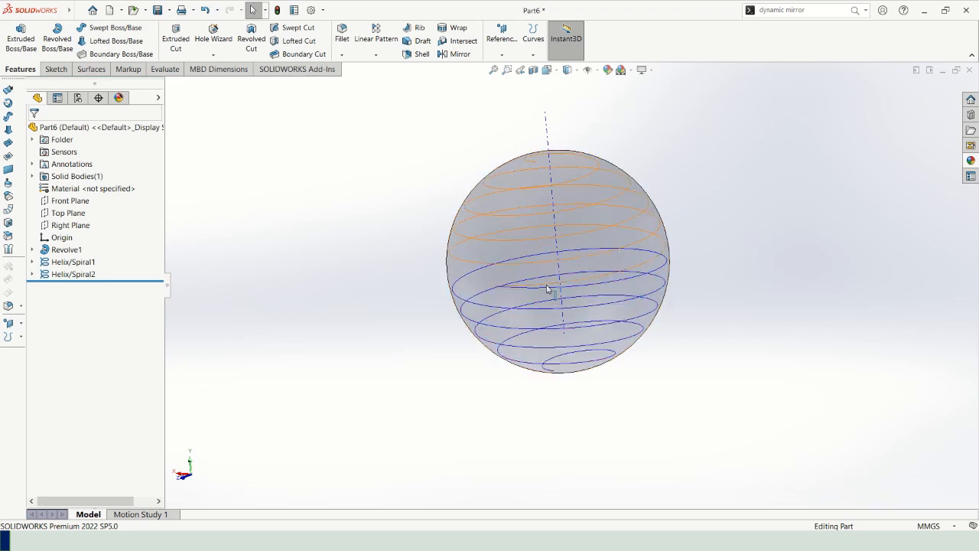
Step: Edit the lower helix and change its rotation to counterclockwise so it continues smoothly from the upper helix
click(82, 274)
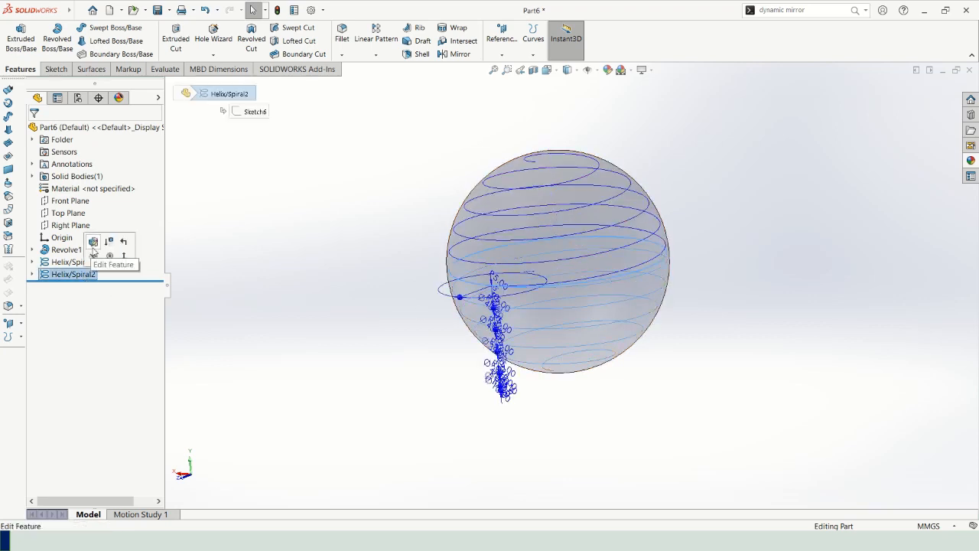
click(93, 241)
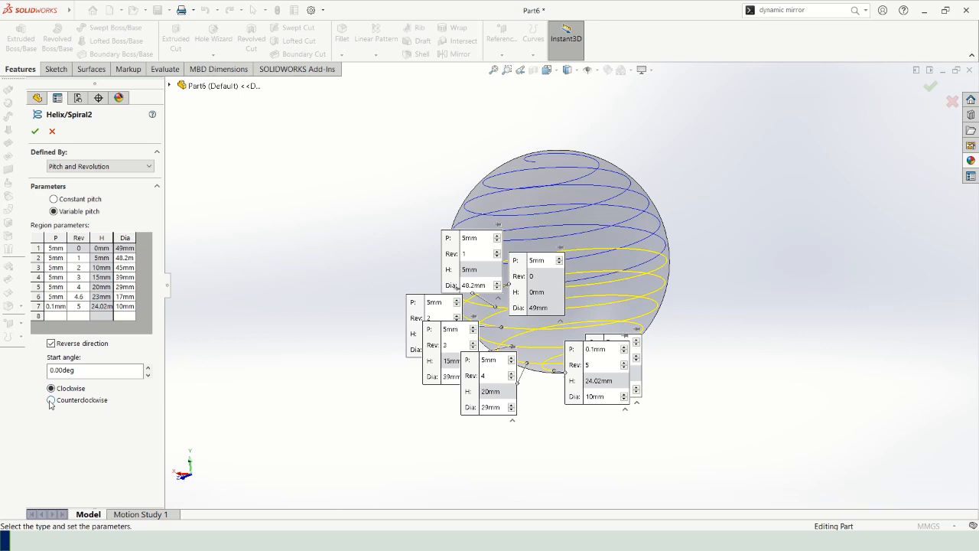
scroll(576, 271, up, 3)
scroll(474, 307, down, 4)
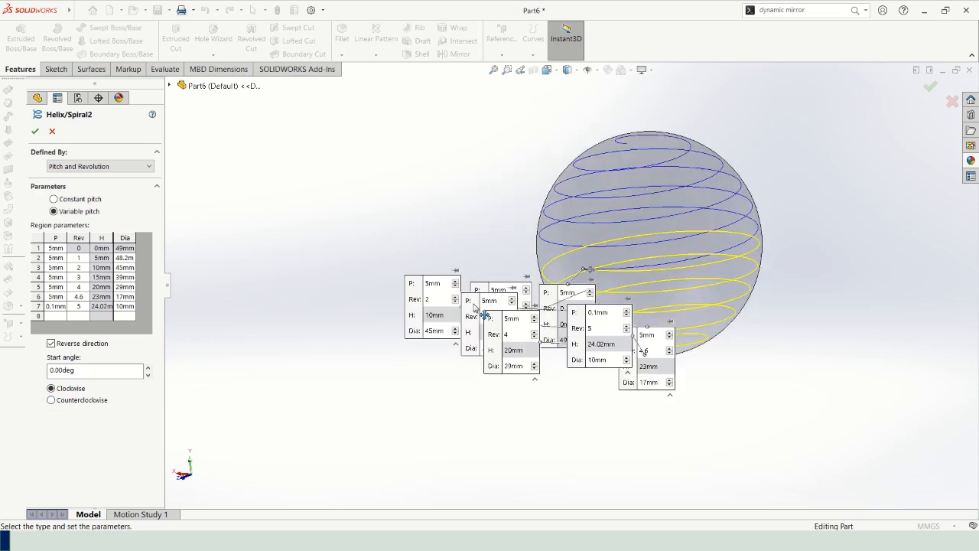
scroll(474, 308, down, 2)
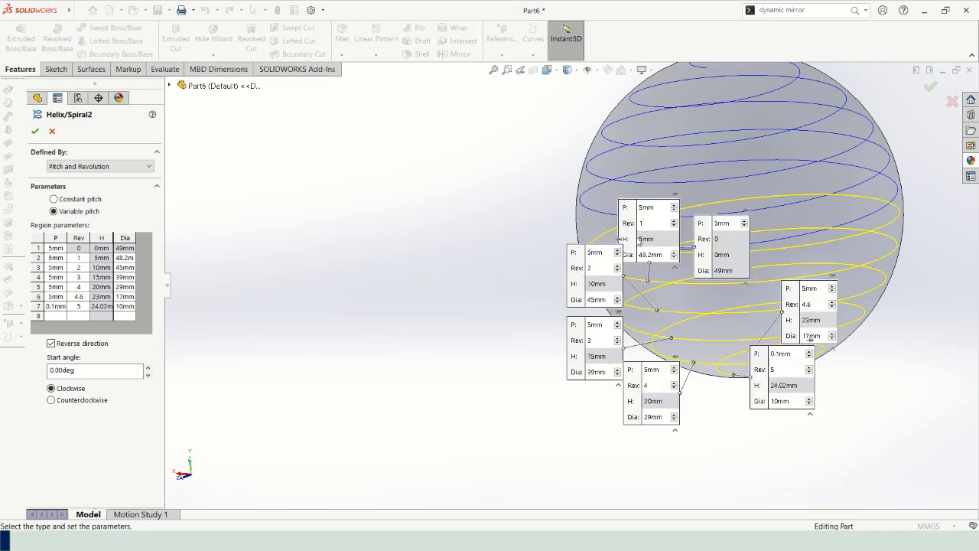
scroll(742, 272, down, 2)
scroll(751, 277, down, 2)
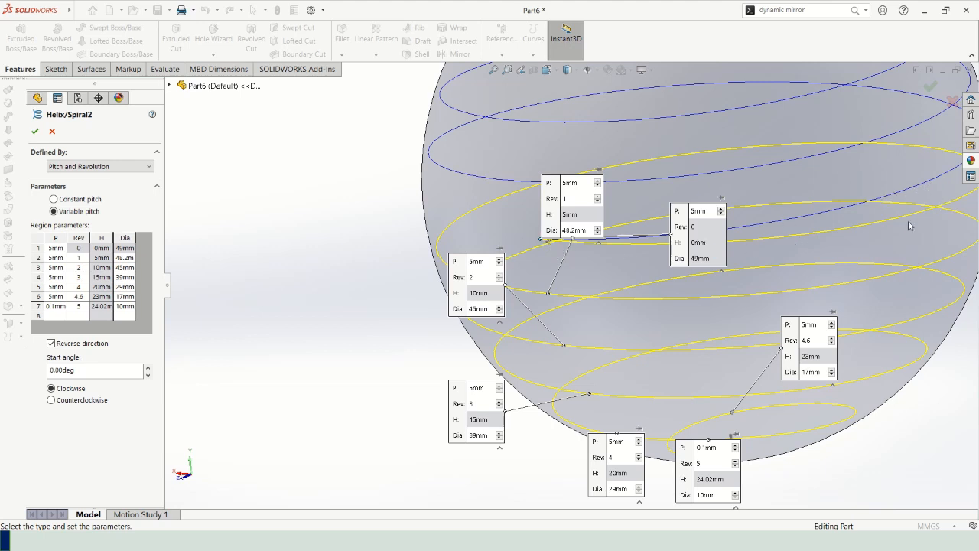
click(51, 400)
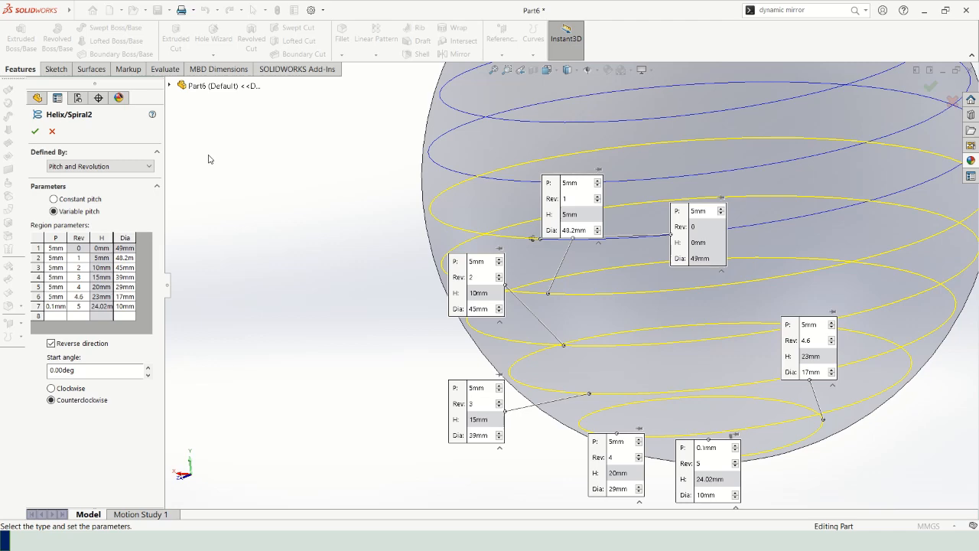
click(35, 131)
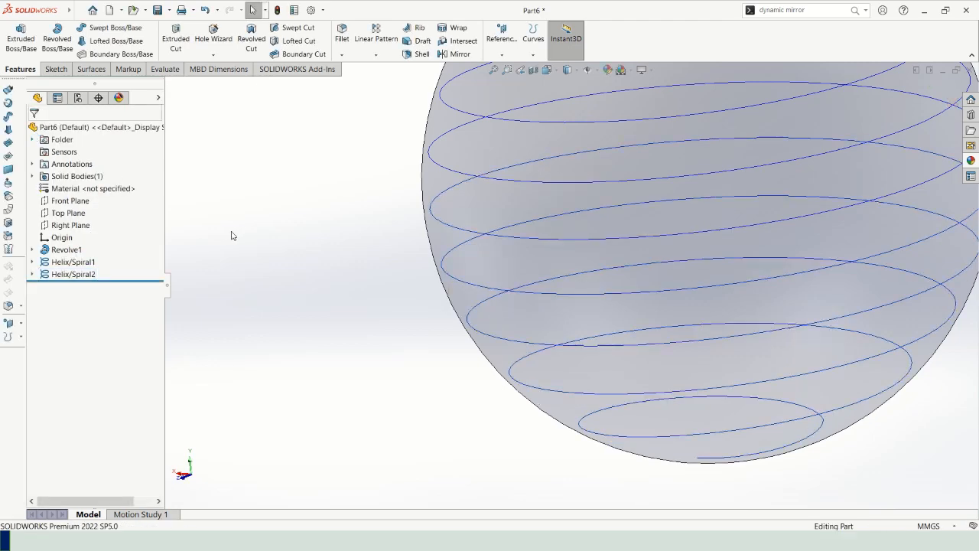
scroll(347, 340, up, 3)
middle_drag(544, 328, 513, 365)
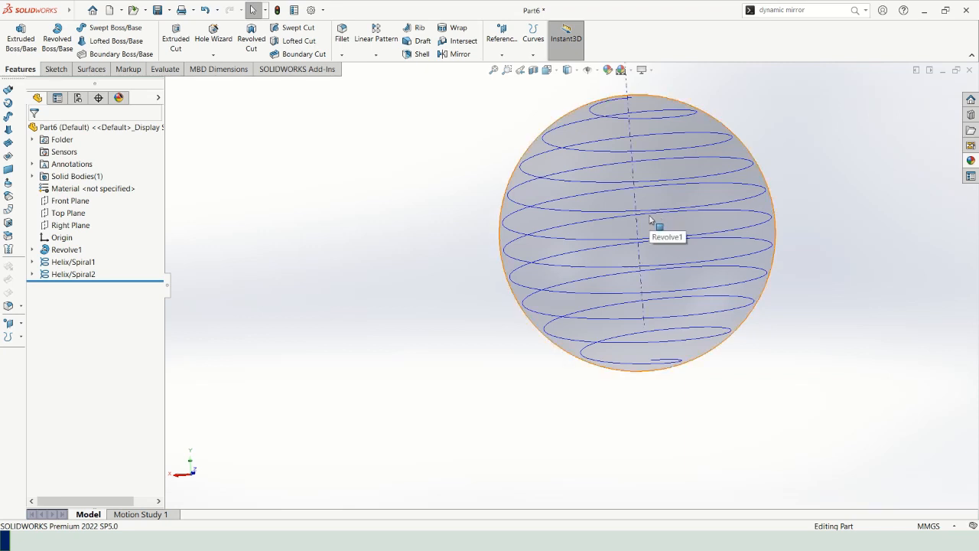
Step: Switch to the presentation, advance to the slide on joining the curves with Composite Curve, and return to SolidWorks
key(alt+Tab)
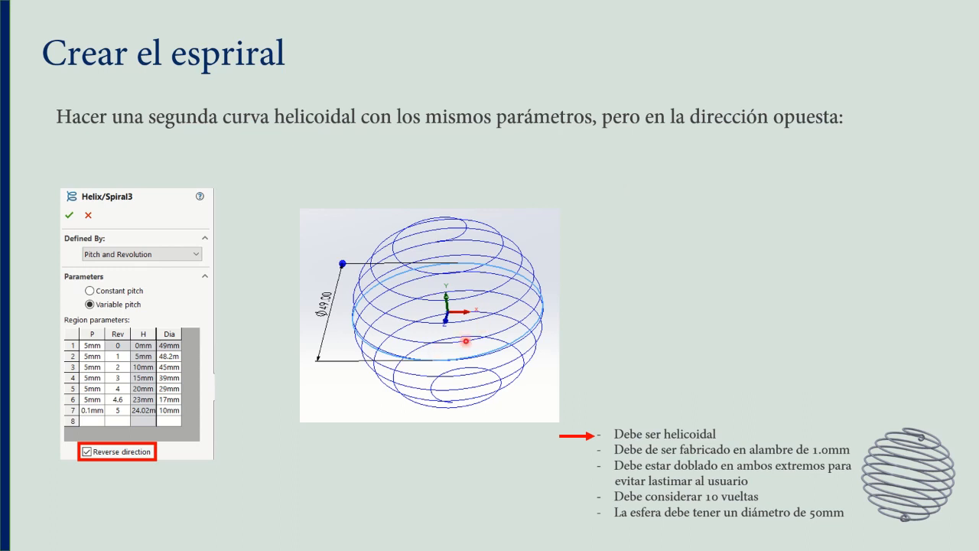
key(Right)
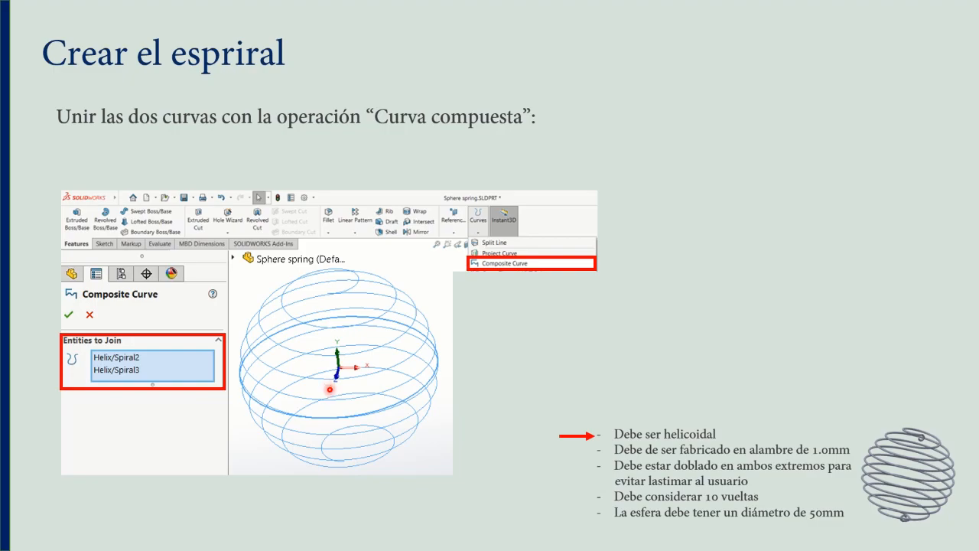
key(alt+Tab)
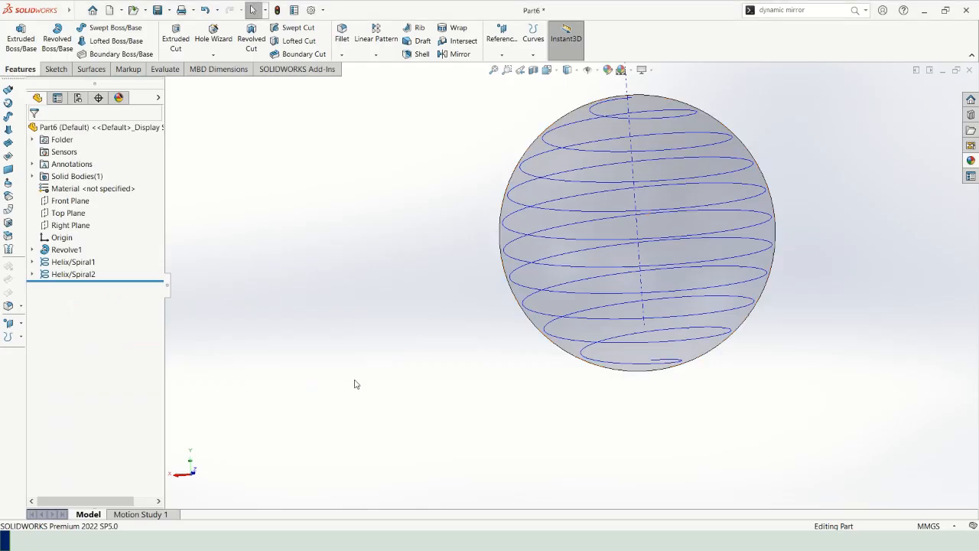
click(582, 150)
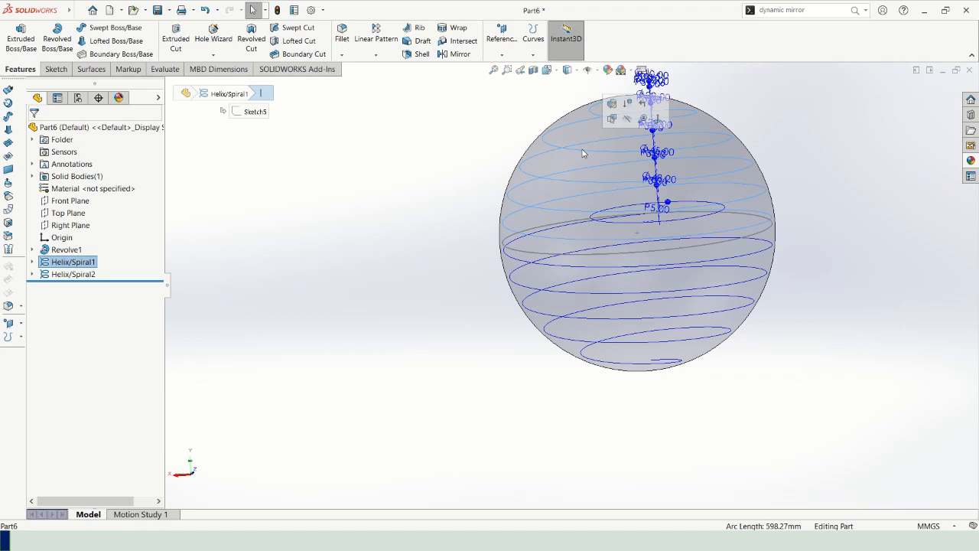
click(589, 302)
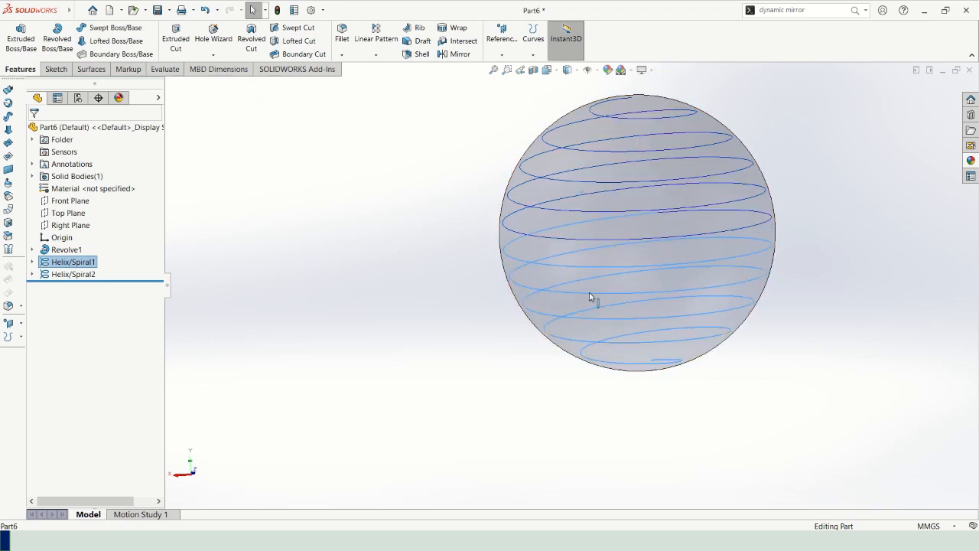
click(460, 320)
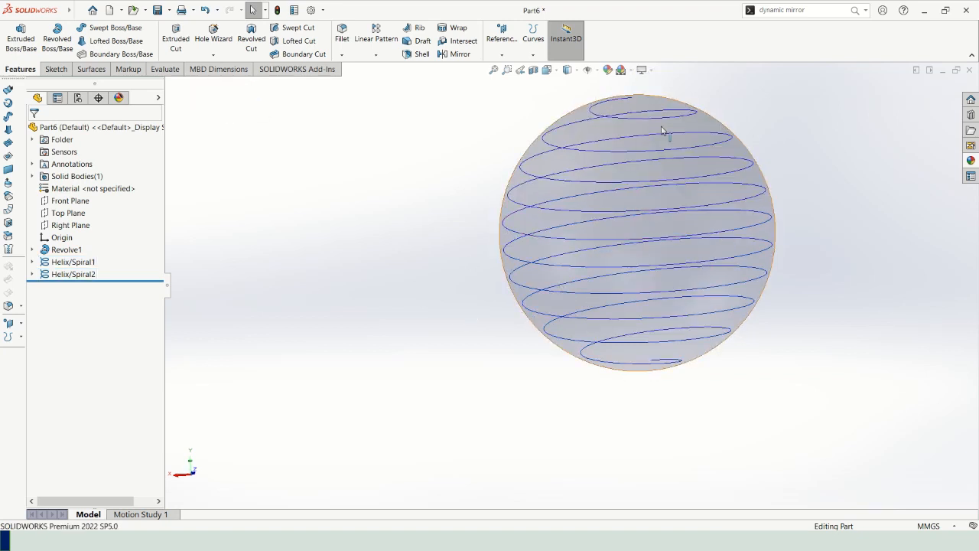
click(598, 114)
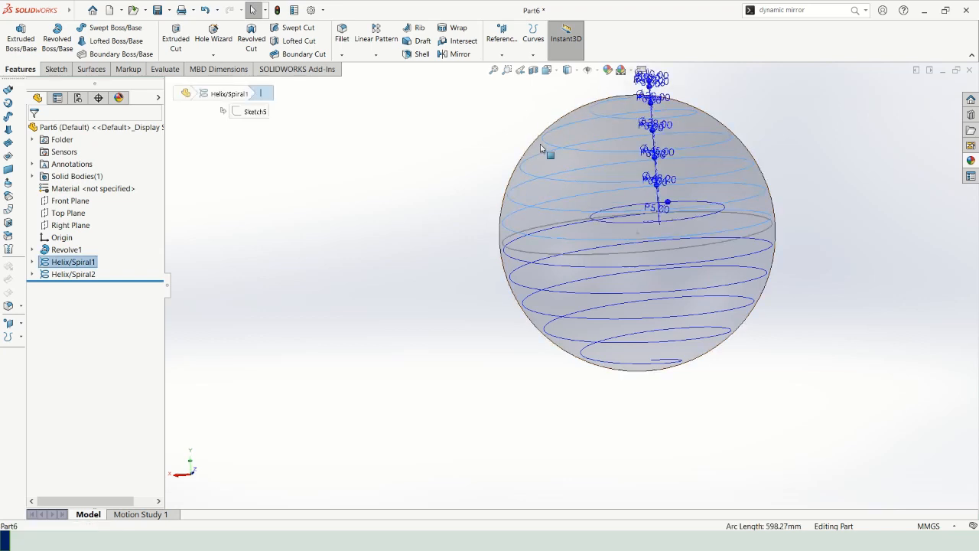
click(58, 37)
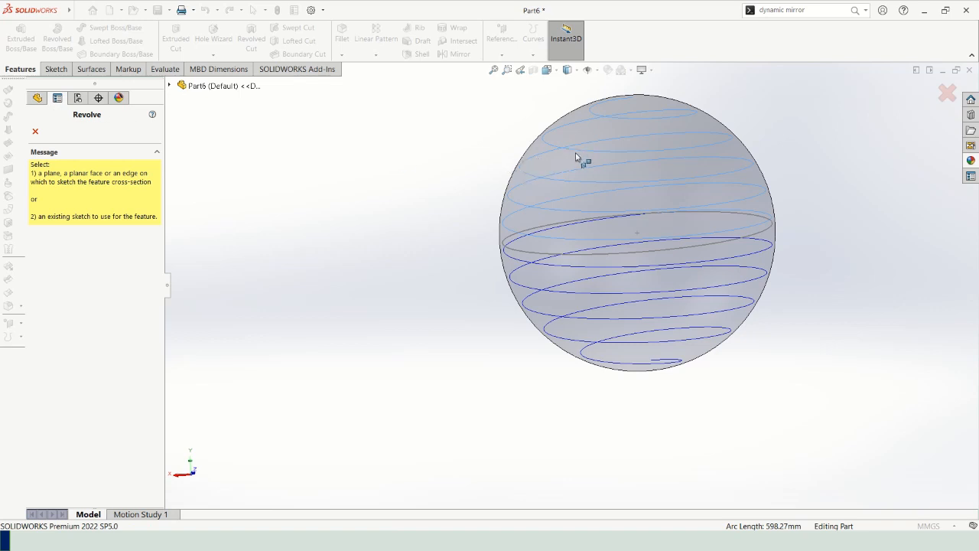
click(35, 130)
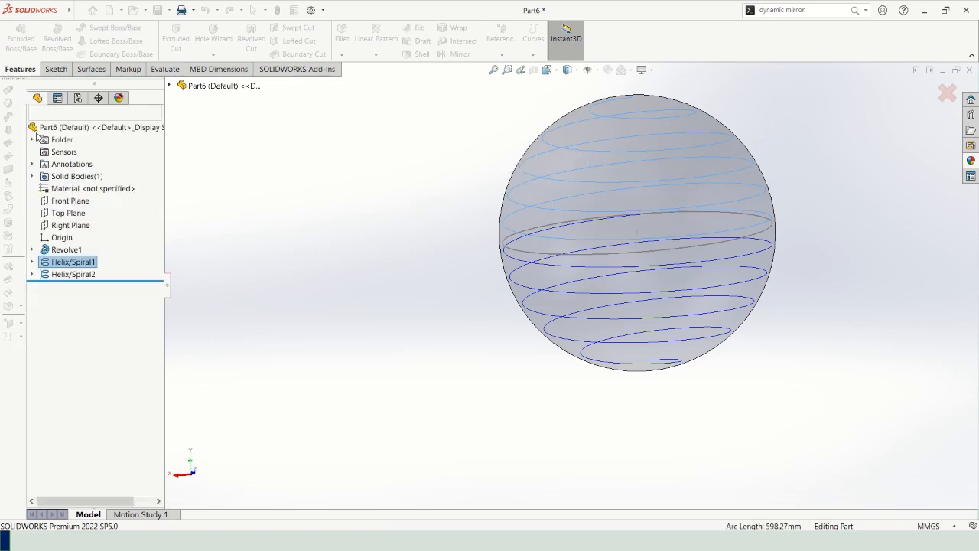
click(111, 28)
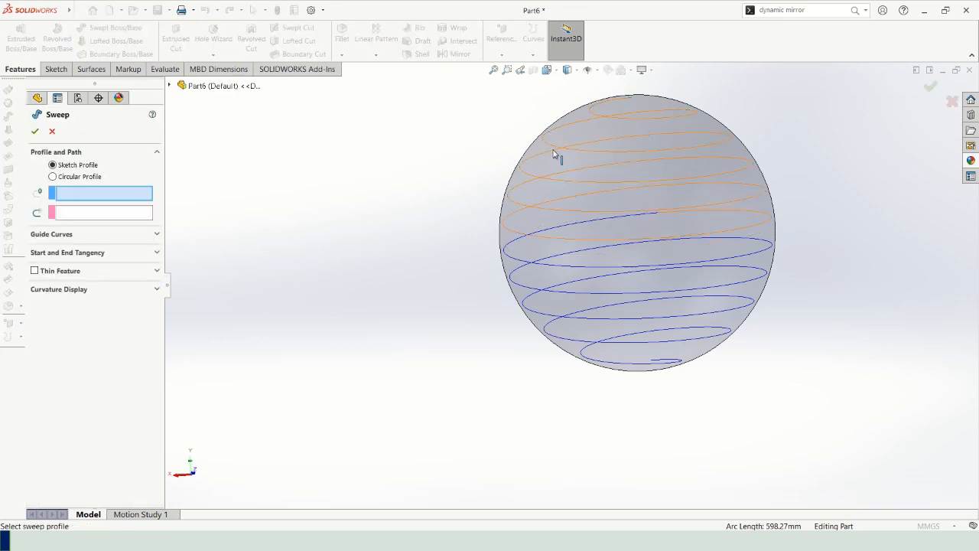
click(54, 179)
double_click(84, 211)
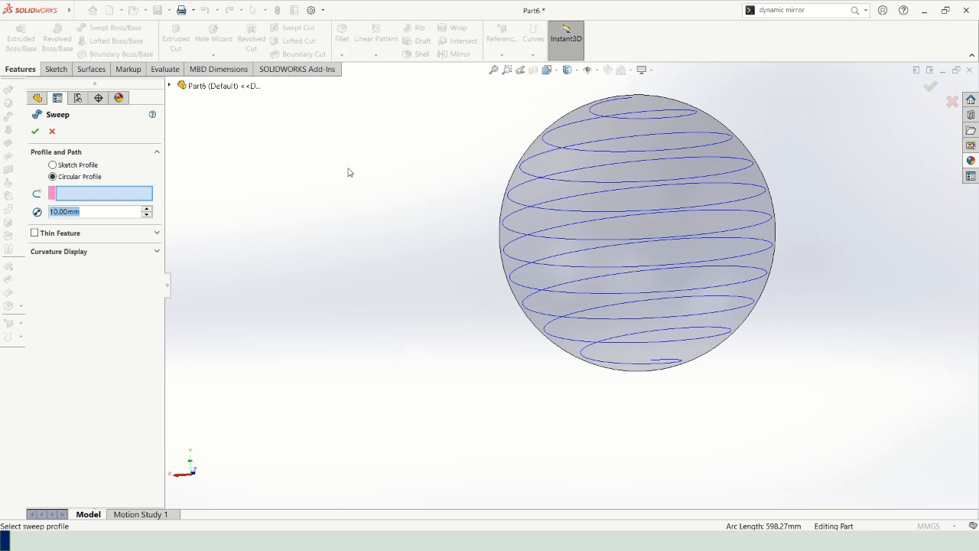
text(1)
key(Return)
click(572, 154)
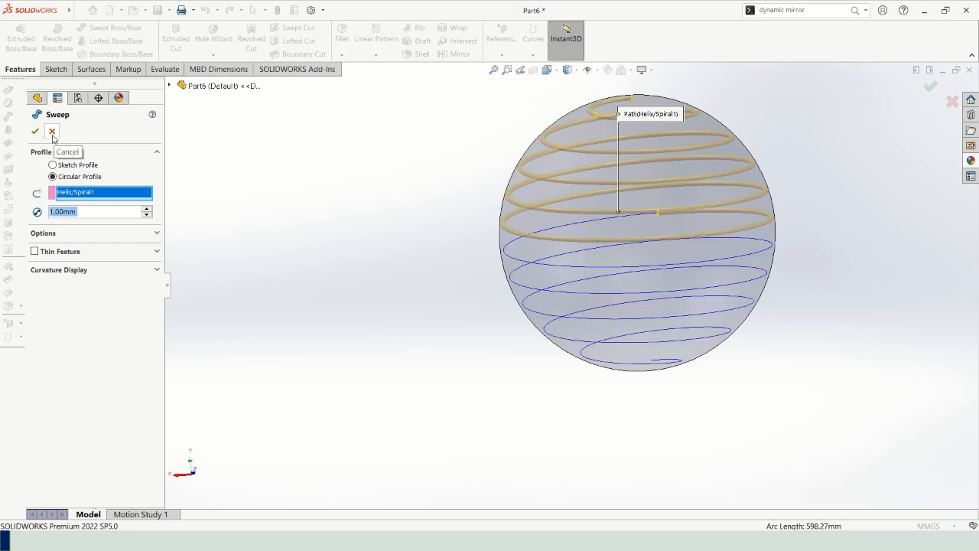
click(53, 133)
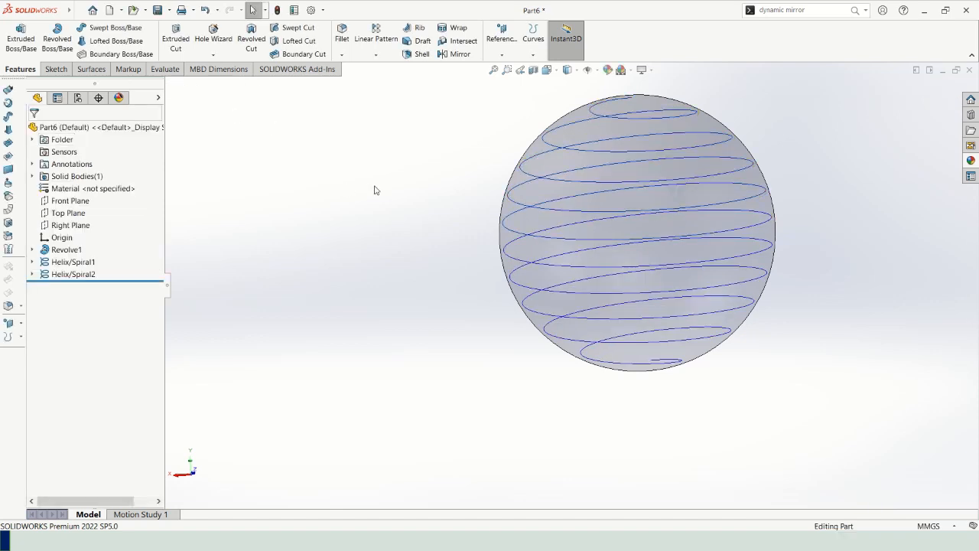
Step: Join the upper and lower helices into a single composite curve and select it to check that it is continuous
click(535, 42)
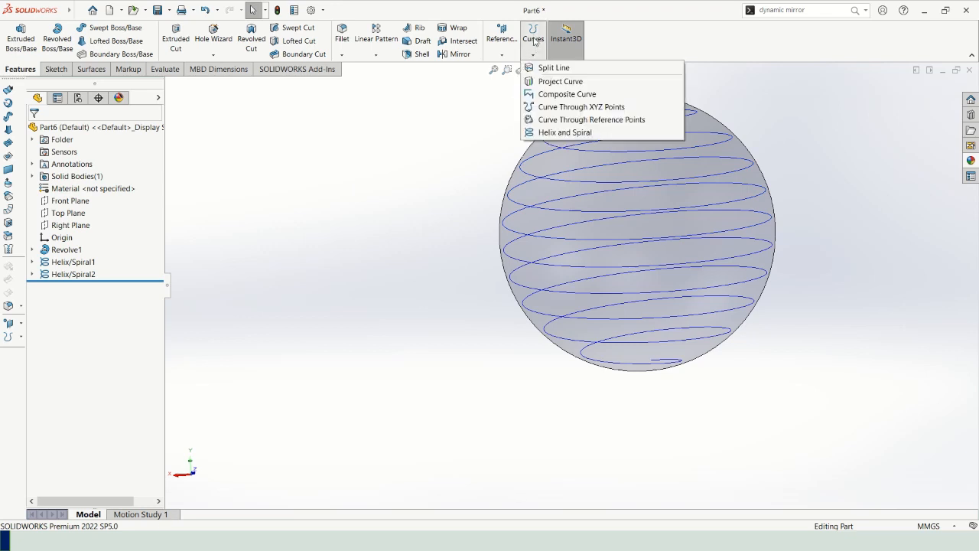
click(583, 98)
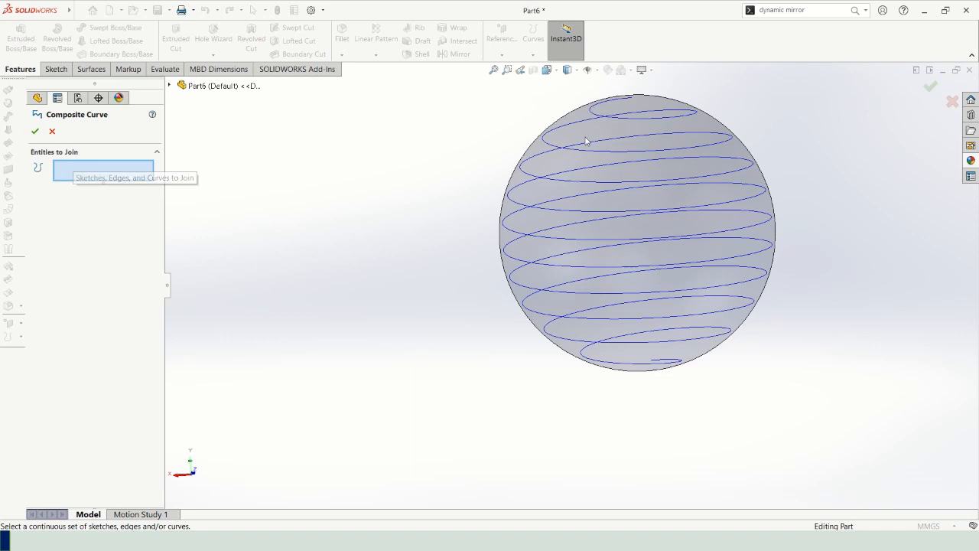
click(619, 120)
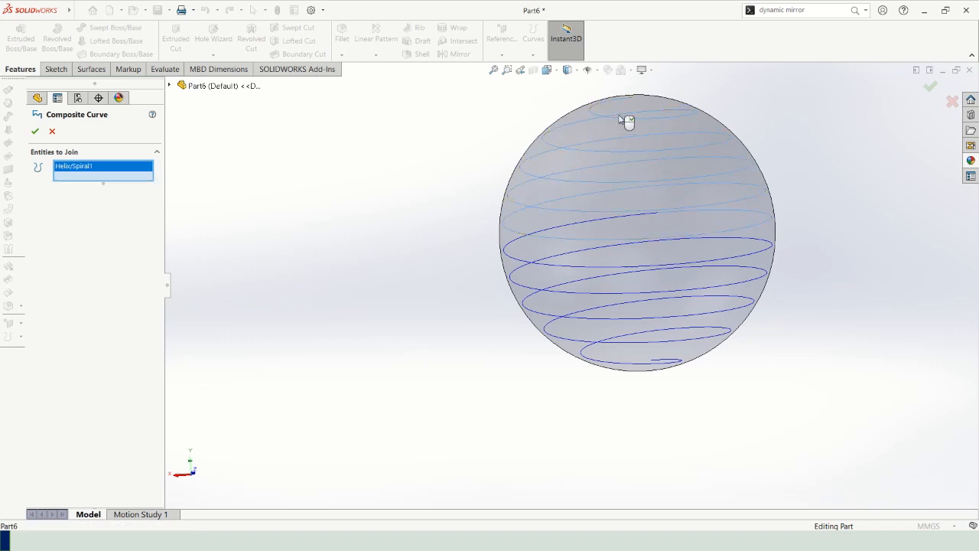
click(577, 266)
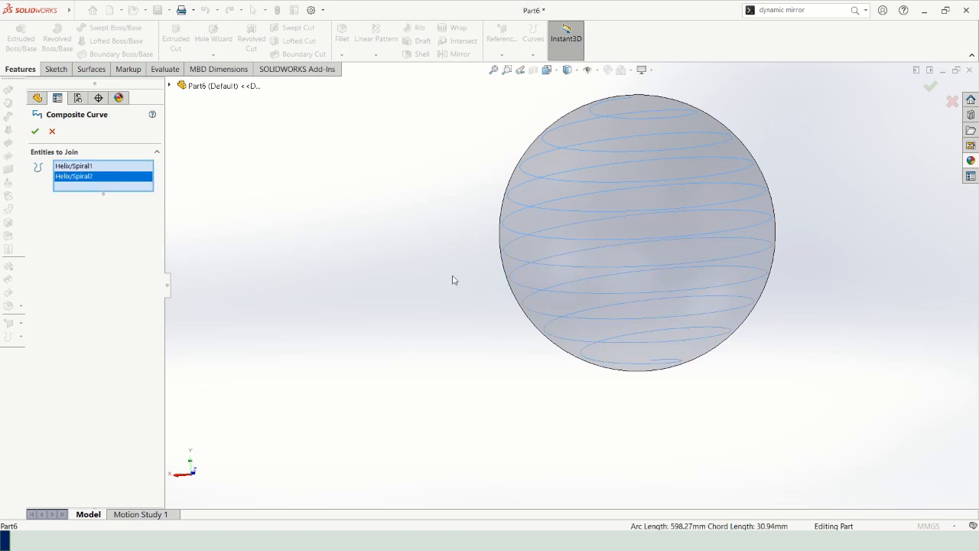
click(34, 131)
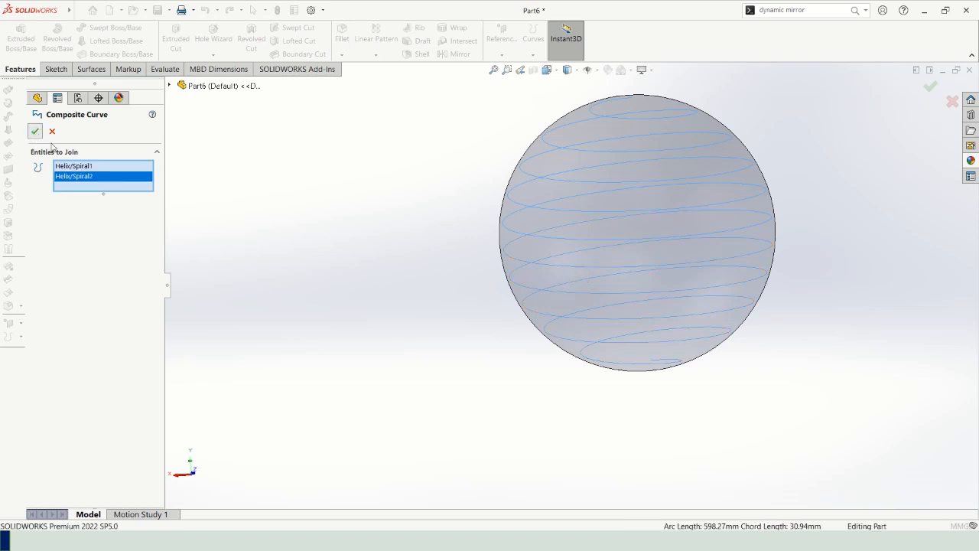
click(283, 238)
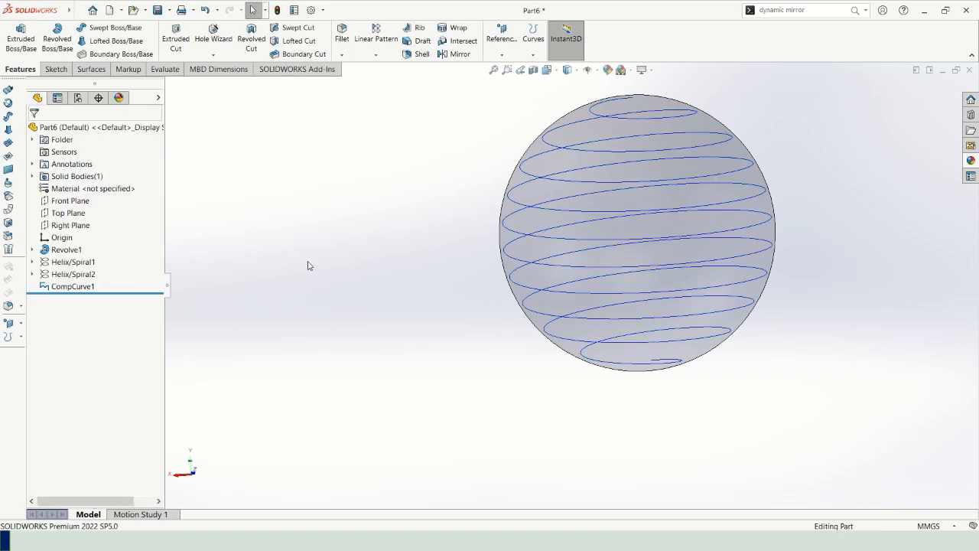
click(596, 157)
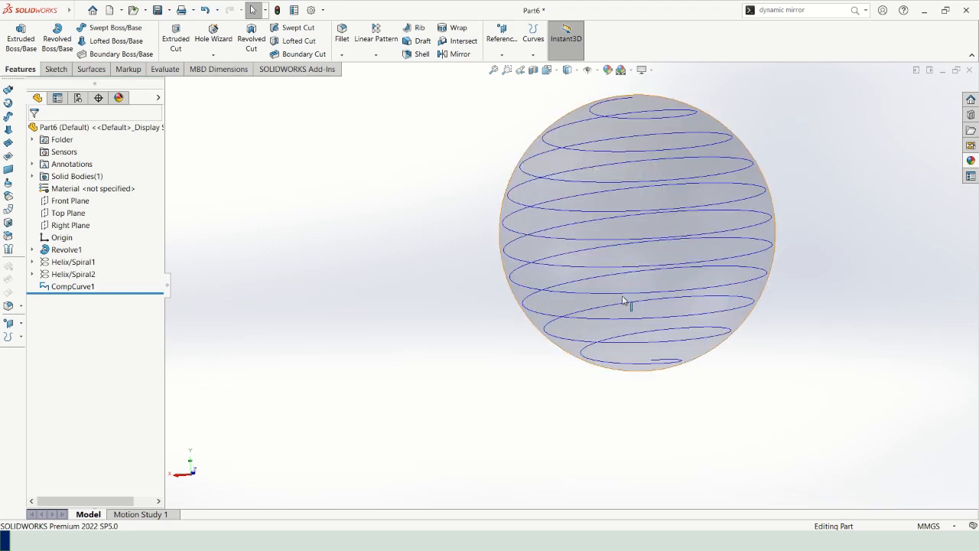
click(634, 324)
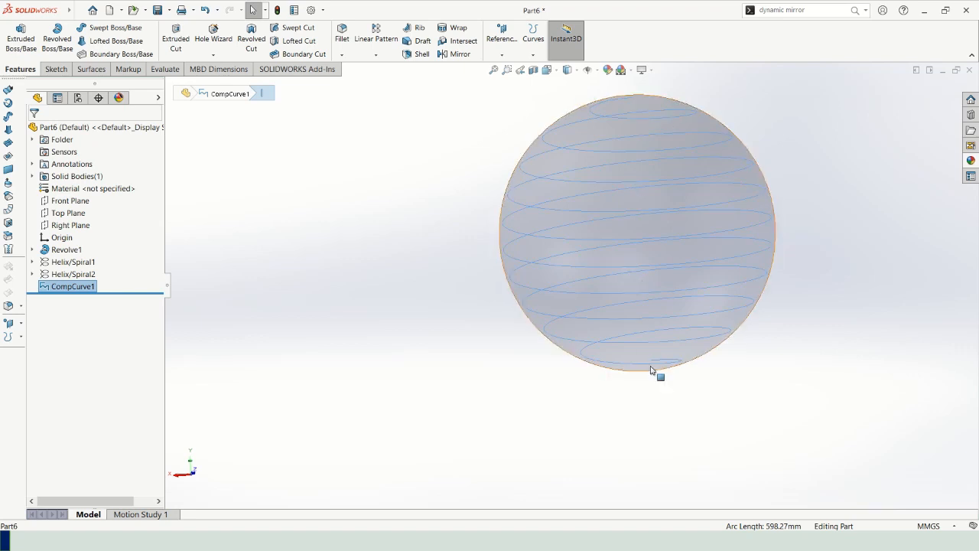
Step: Switch to the presentation, advance to the slide on the sweep parameters, and return to SolidWorks
click(419, 390)
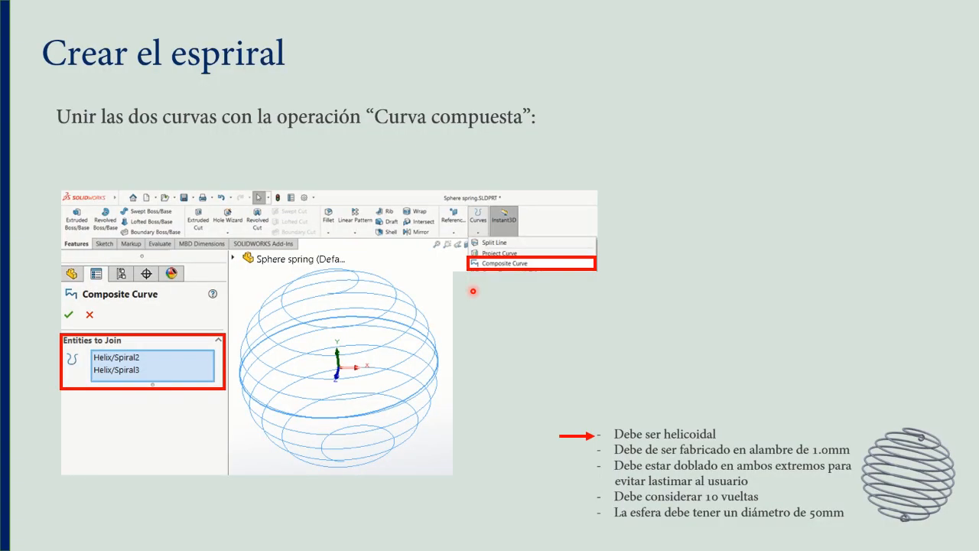
key(Right)
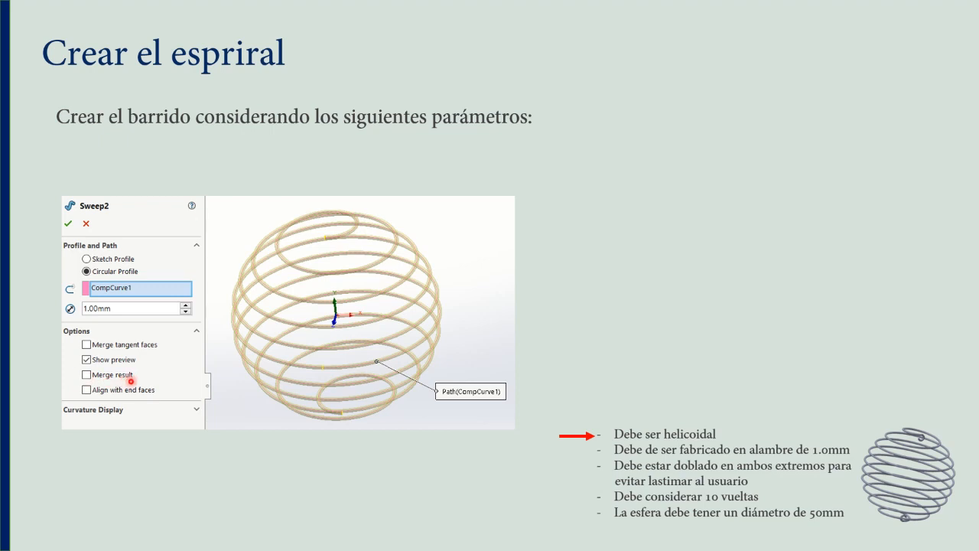
key(alt+Tab)
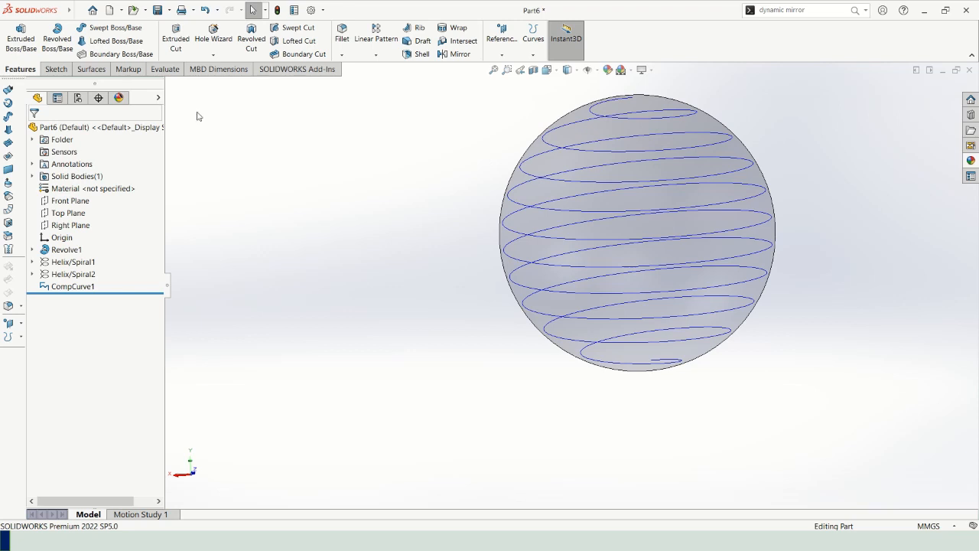
Step: Set up a sweep with a 1 mm diameter circular profile and the composite curve as its path
click(113, 27)
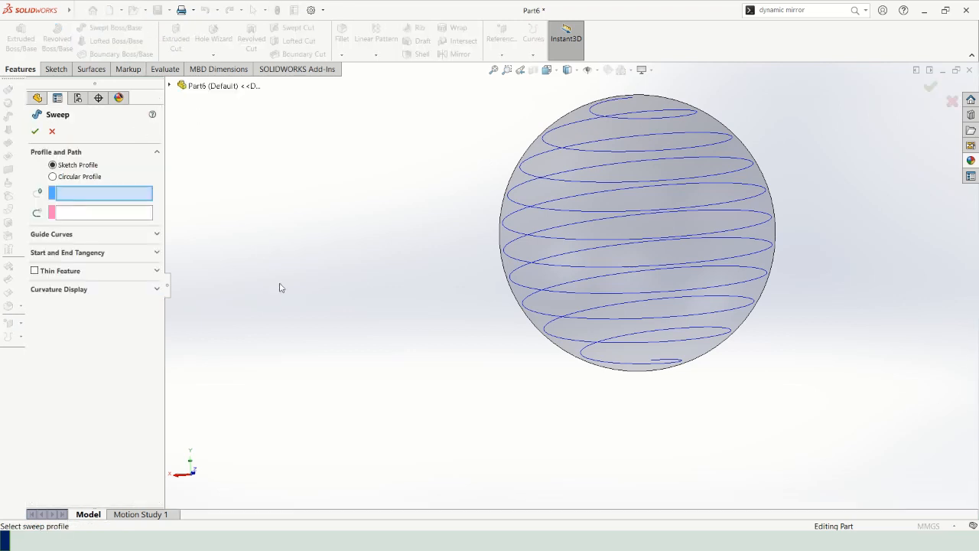
click(59, 177)
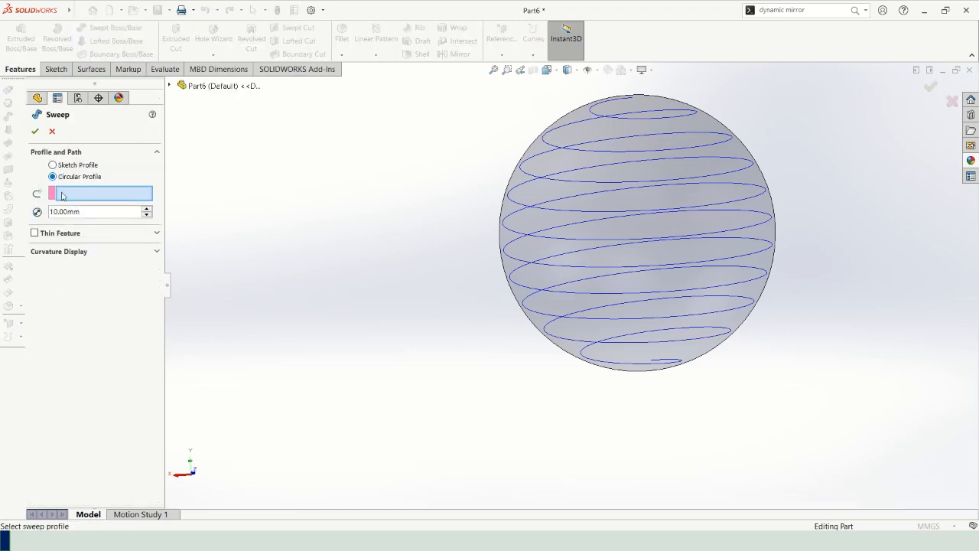
double_click(90, 215)
text(1)
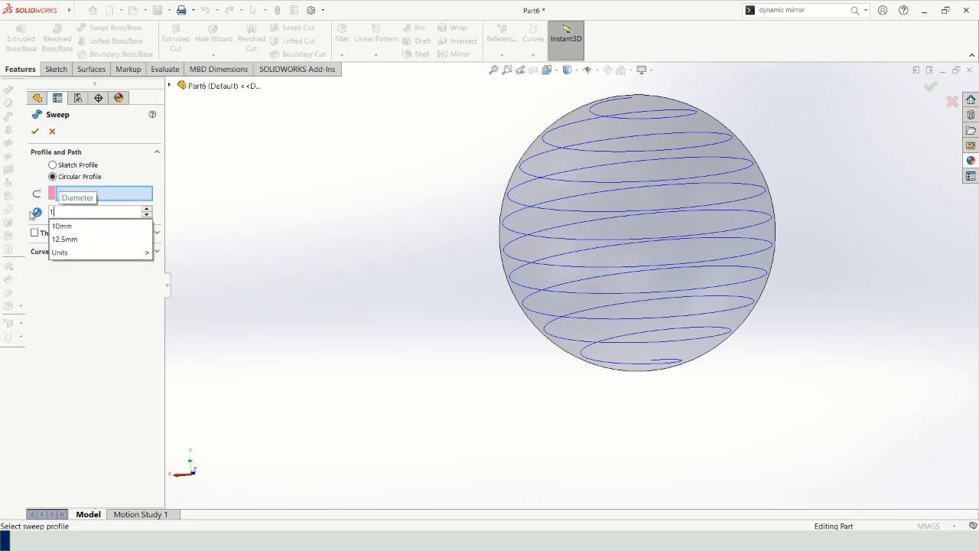
key(Return)
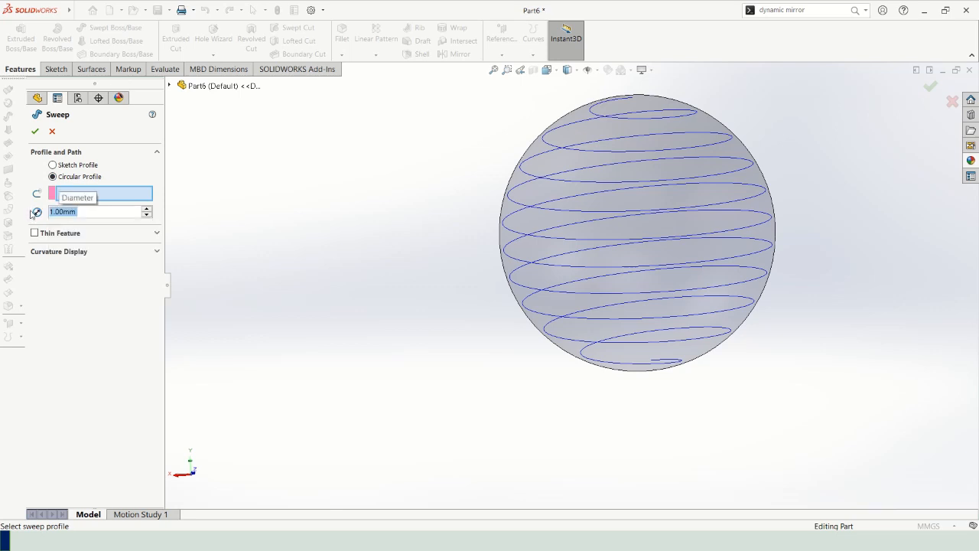
click(123, 196)
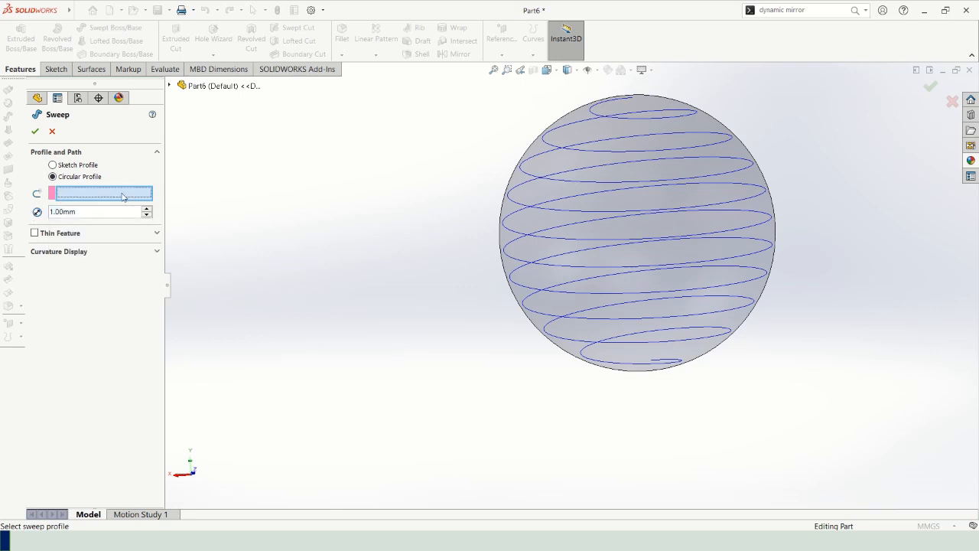
click(588, 153)
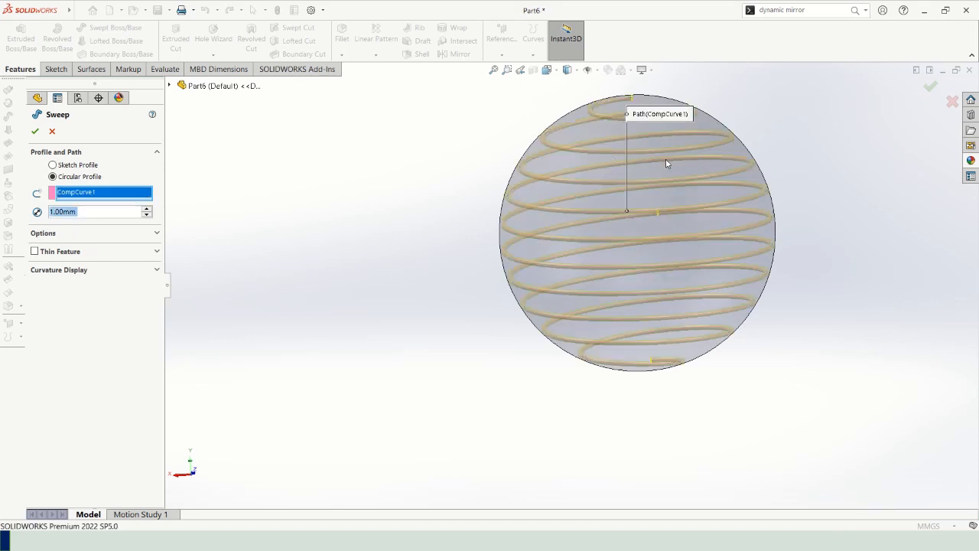
Step: Leave Merge result cleared in the sweep options and accept the sweep as a body separate from the sphere
scroll(528, 207, up, 3)
middle_drag(552, 300, 708, 248)
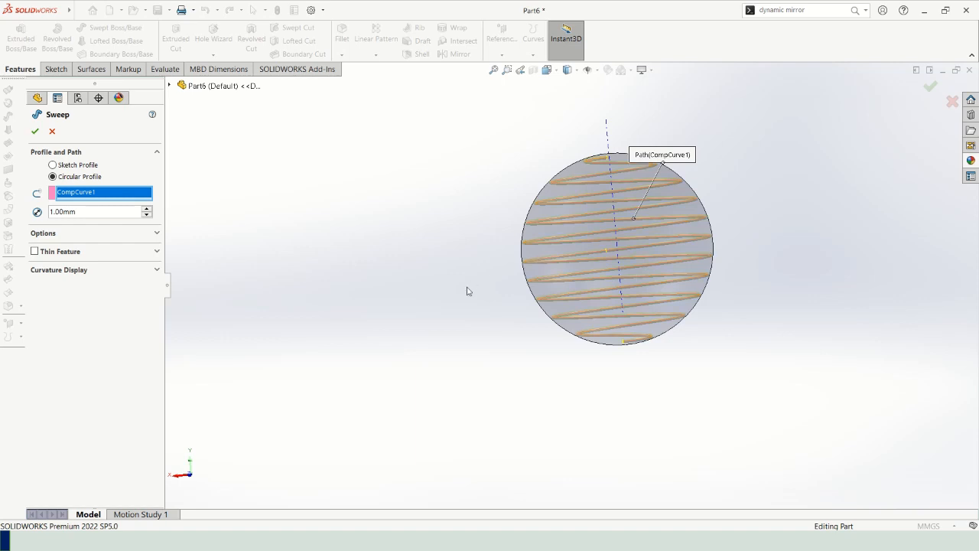
click(157, 233)
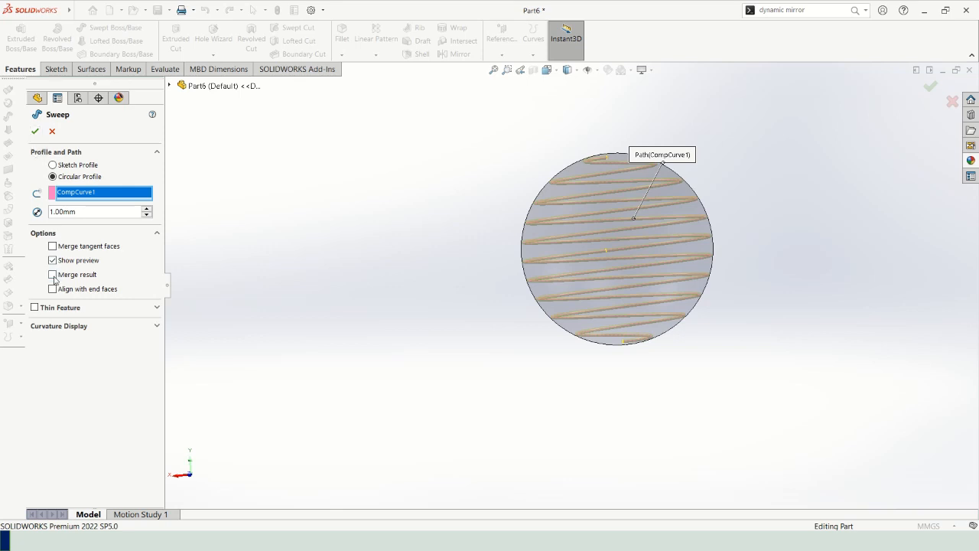
click(35, 131)
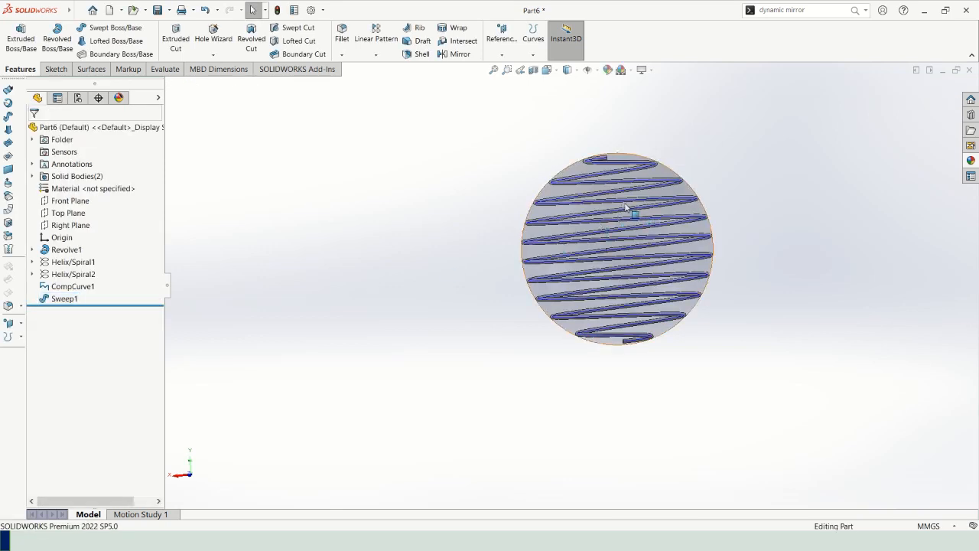
Step: Hide the composite curve that served as the sweep path
scroll(620, 215, down, 2)
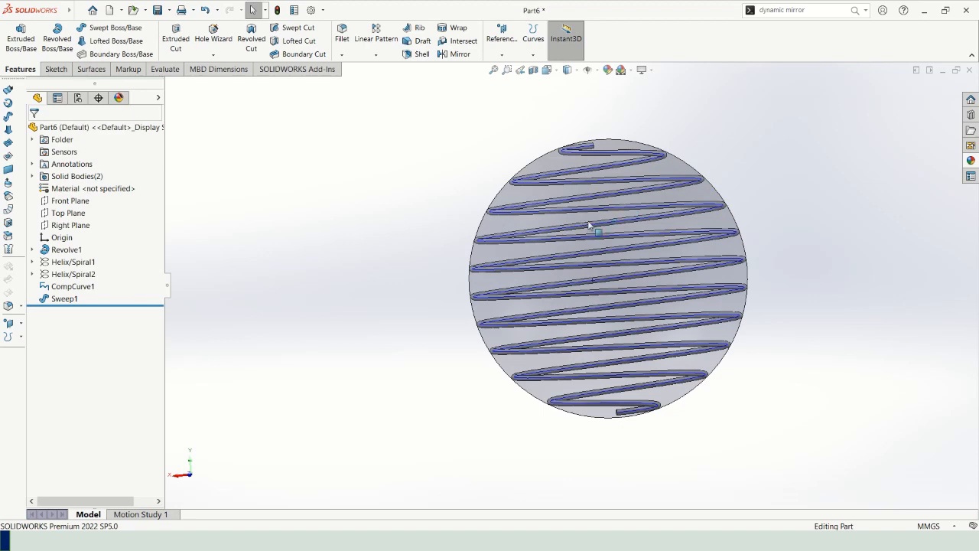
click(66, 289)
click(73, 272)
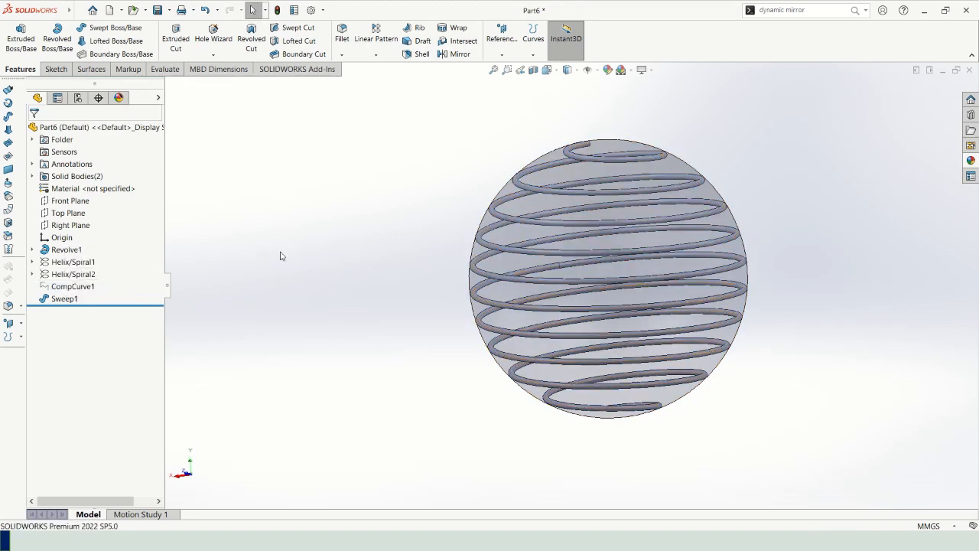
Step: Examine from several sides how closely the swept wire's turns follow the sphere's outline
middle_drag(578, 299, 680, 273)
scroll(750, 246, down, 3)
scroll(727, 251, down, 5)
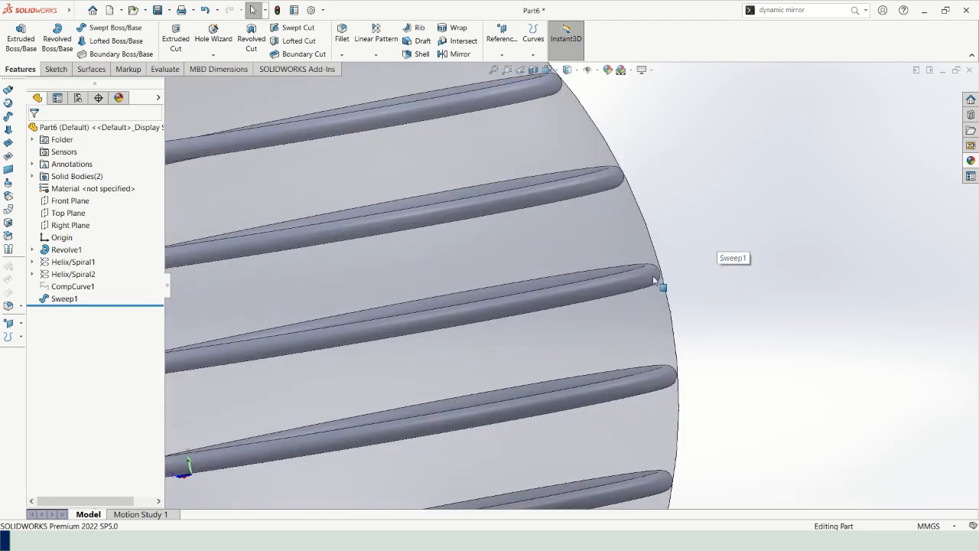
scroll(666, 305, up, 2)
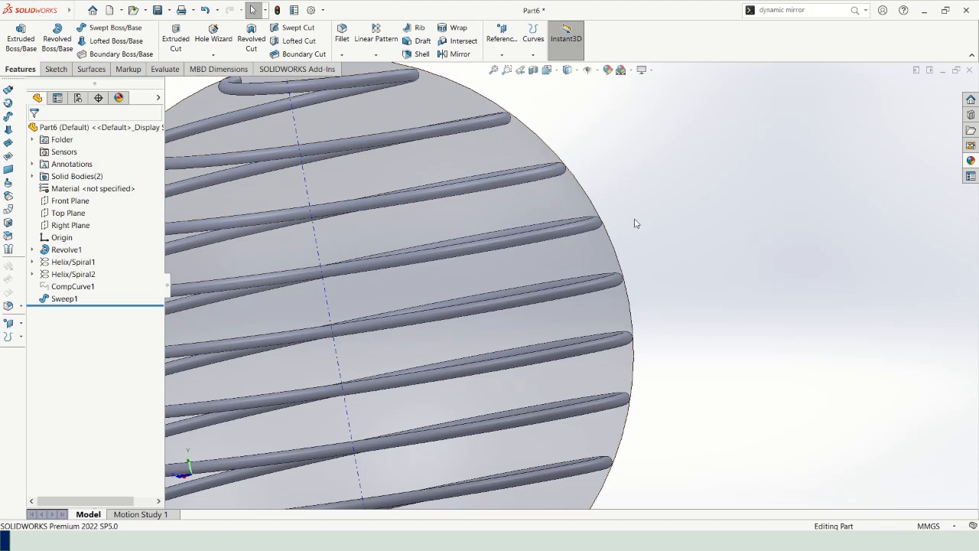
scroll(540, 202, up, 3)
scroll(540, 185, down, 4)
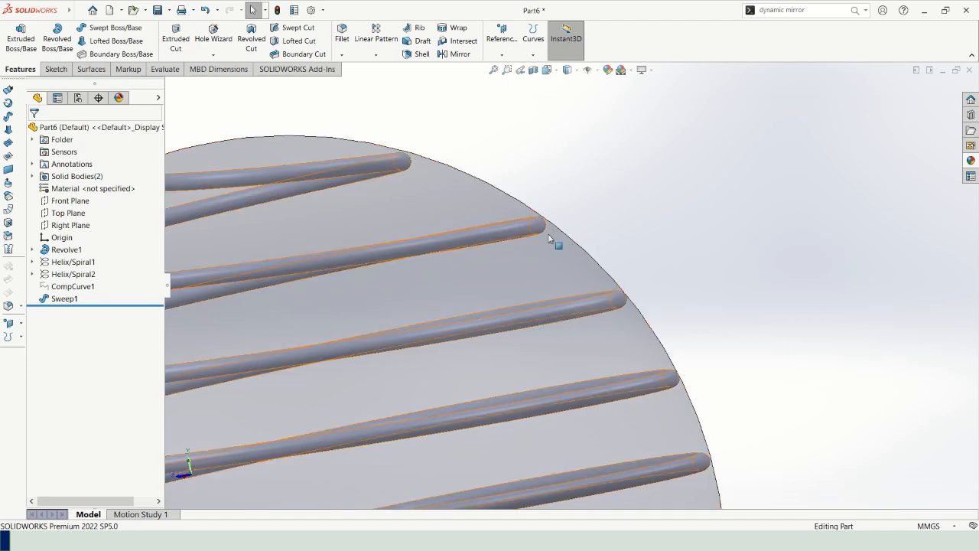
scroll(655, 348, up, 4)
scroll(584, 416, up, 5)
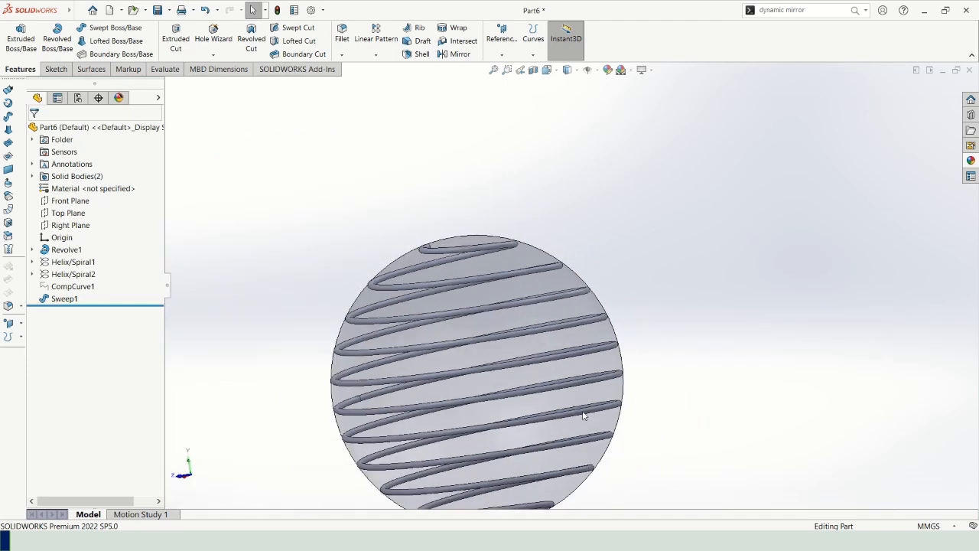
middle_drag(572, 400, 319, 364)
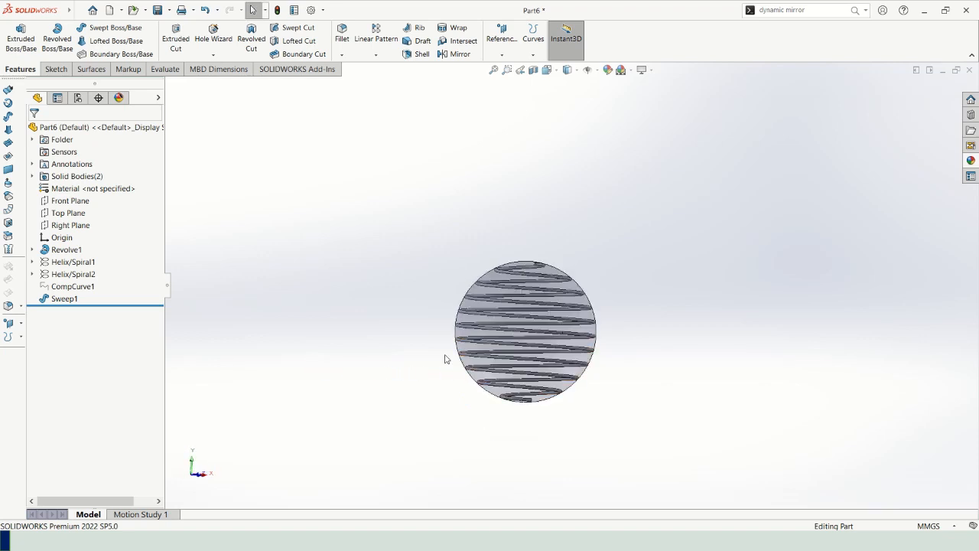
scroll(571, 288, up, 1)
middle_drag(571, 291, 535, 343)
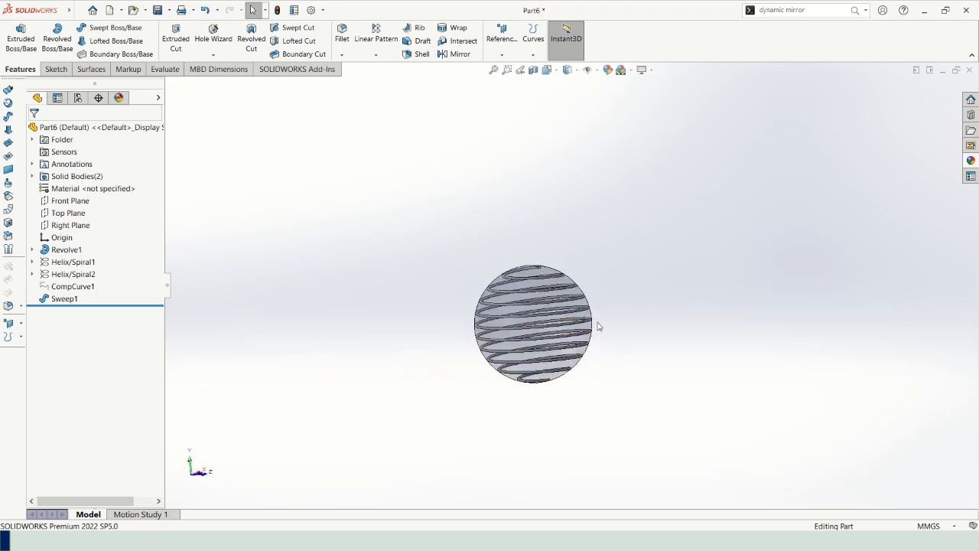
Step: Hide the revolved sphere so only the helical wire is displayed
click(67, 249)
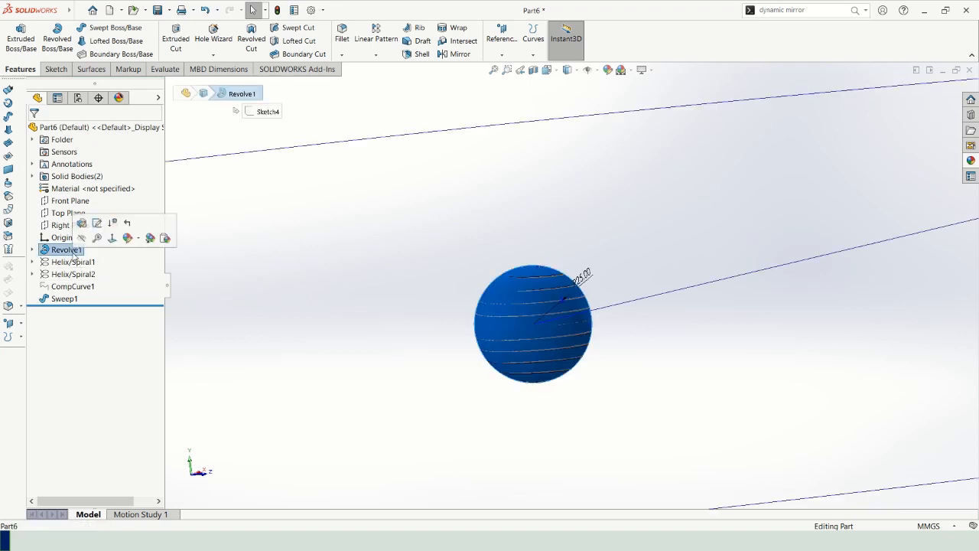
click(415, 269)
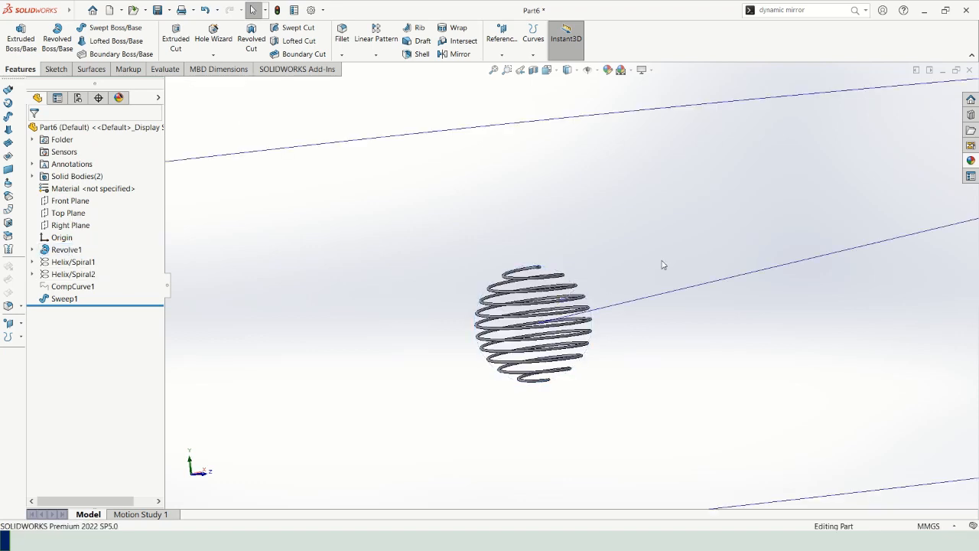
scroll(549, 325, down, 4)
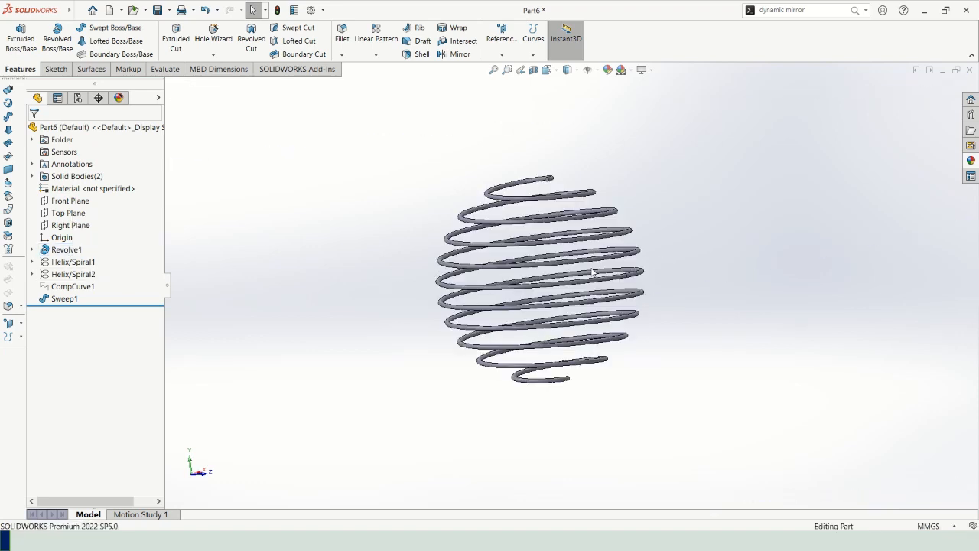
Step: Switch to the PowerPoint slides, review the sweep check and the end-bend plane instructions, and return to the SolidWorks part
middle_drag(534, 278, 511, 320)
key(alt+Tab)
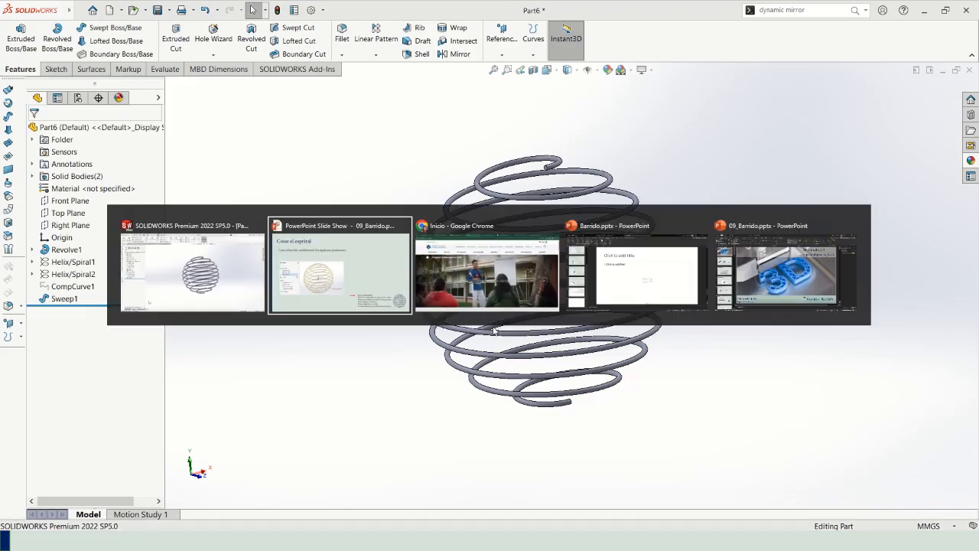
key(Right)
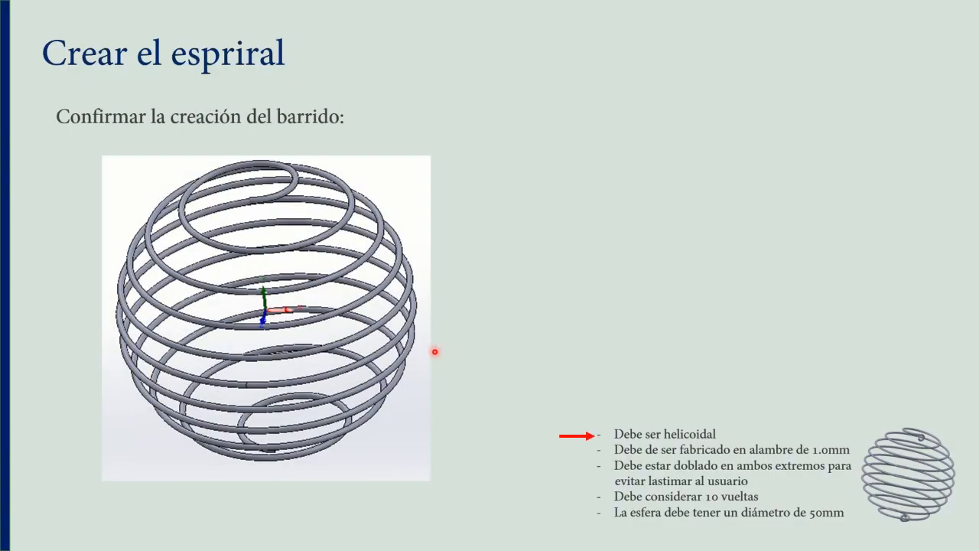
key(Right)
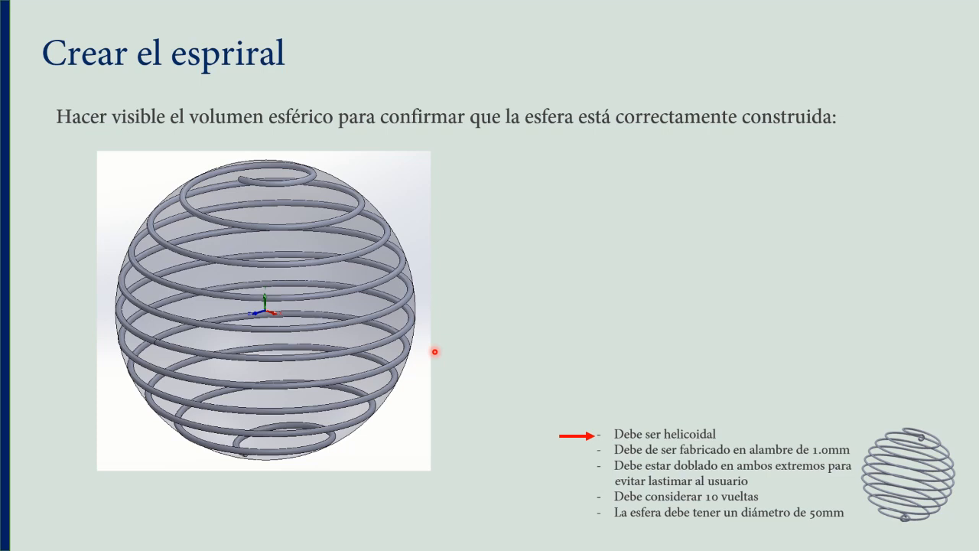
key(Right)
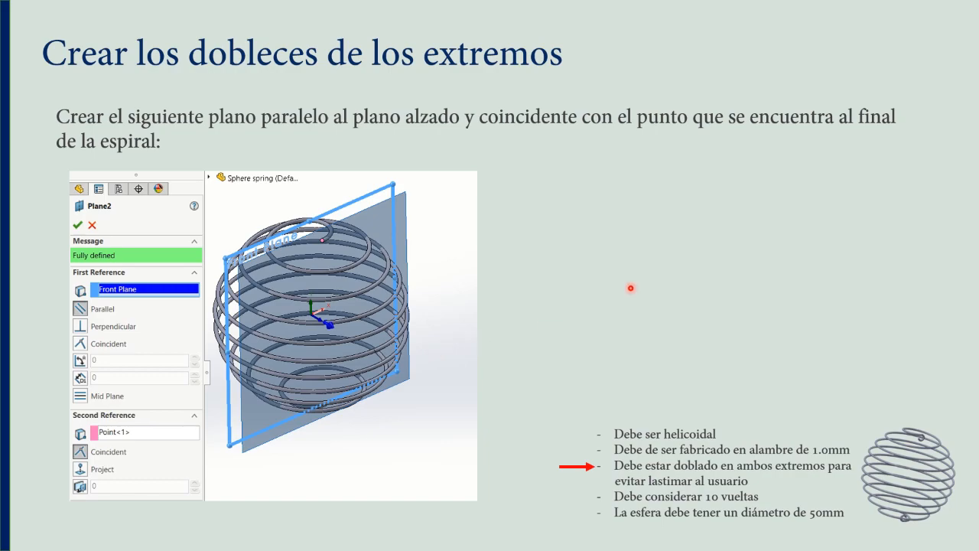
key(alt+Tab)
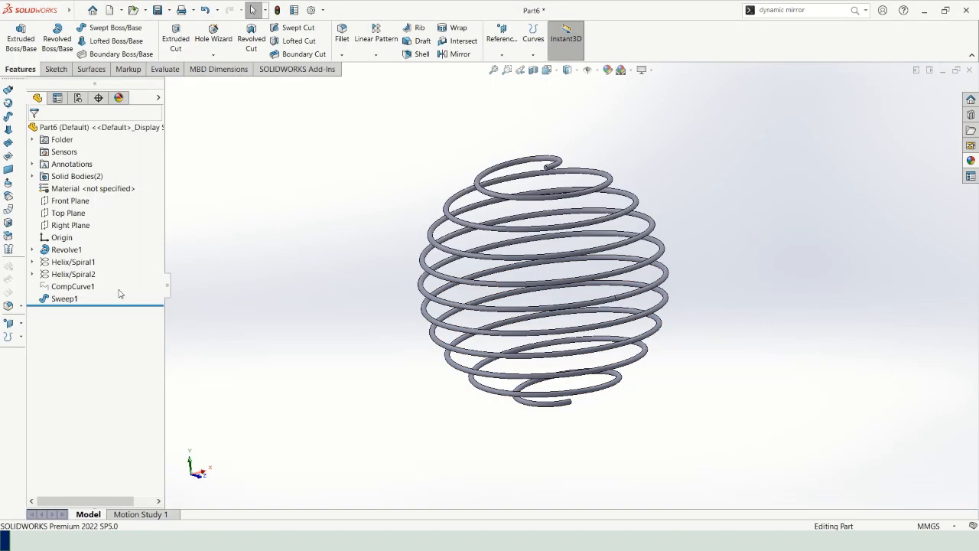
Step: Show the hidden composite curve again and inspect where it ends in the wire's upper end face
click(75, 286)
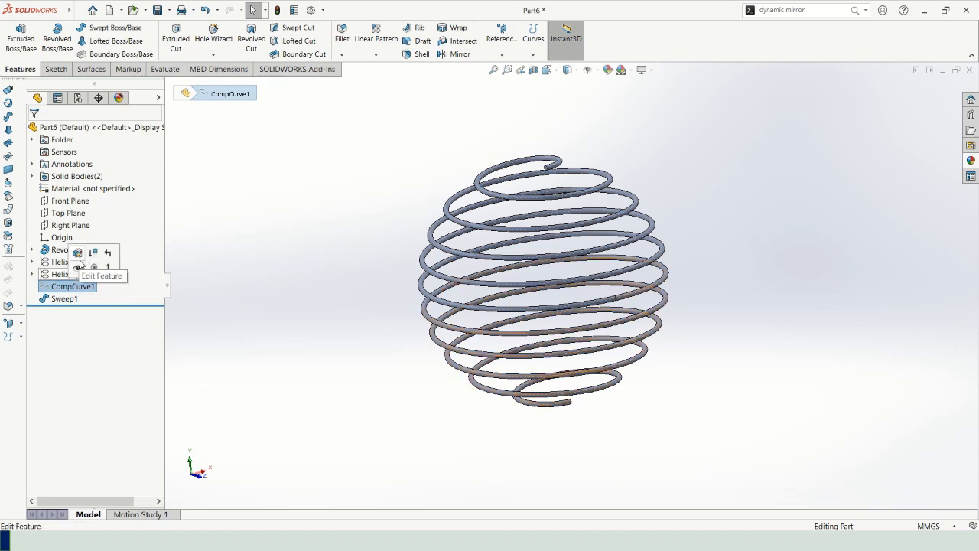
click(254, 211)
scroll(559, 153, down, 10)
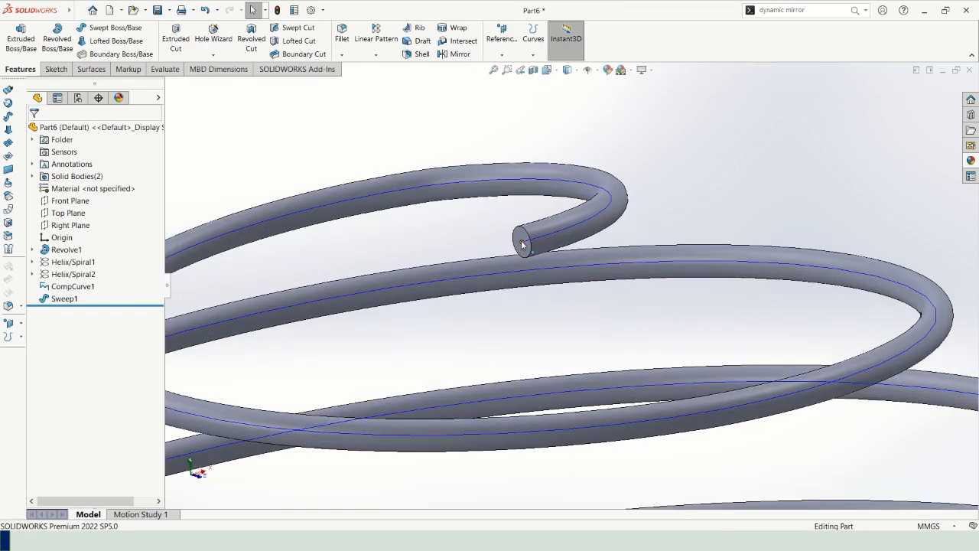
scroll(502, 219, up, 10)
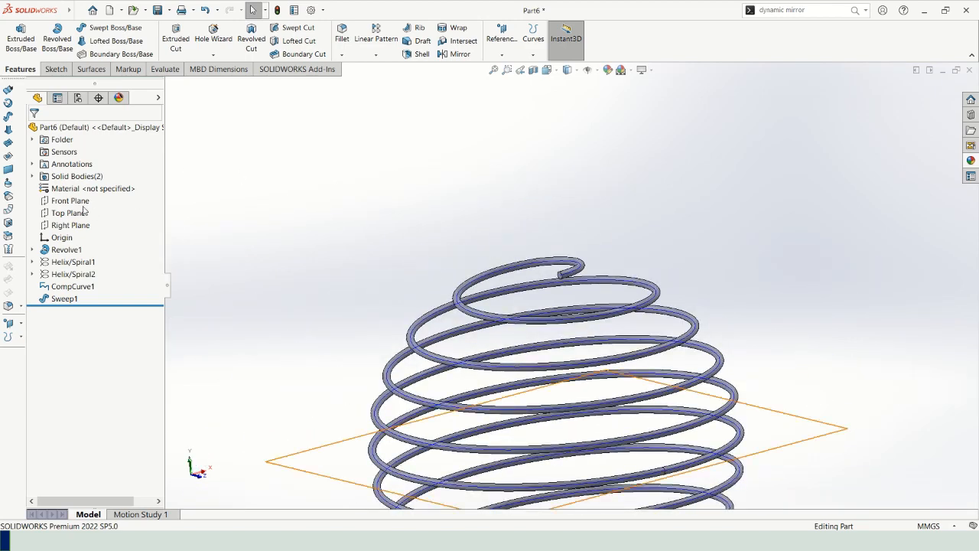
Step: Define a reference plane parallel to the Front Plane and coincident with the composite curve's endpoint at the wire's upper end
click(71, 200)
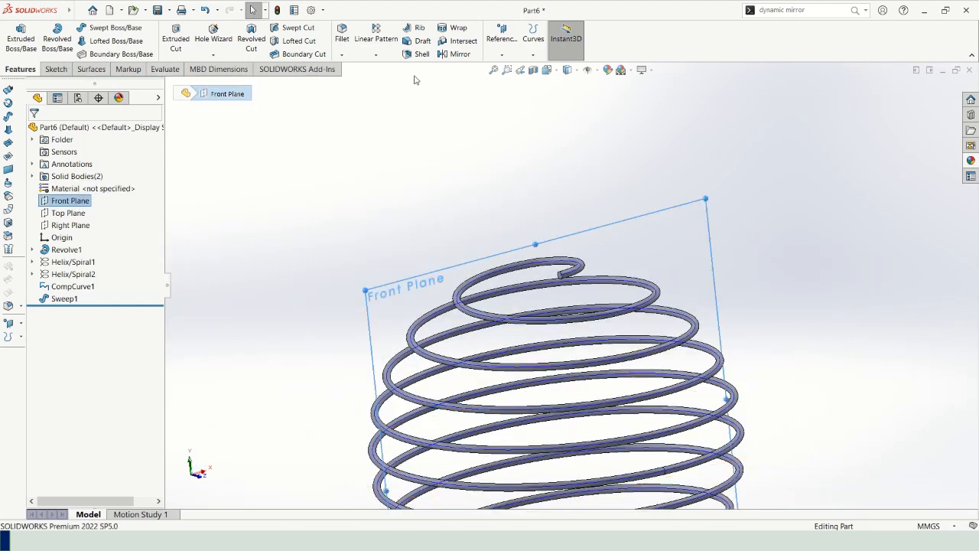
click(502, 42)
click(511, 68)
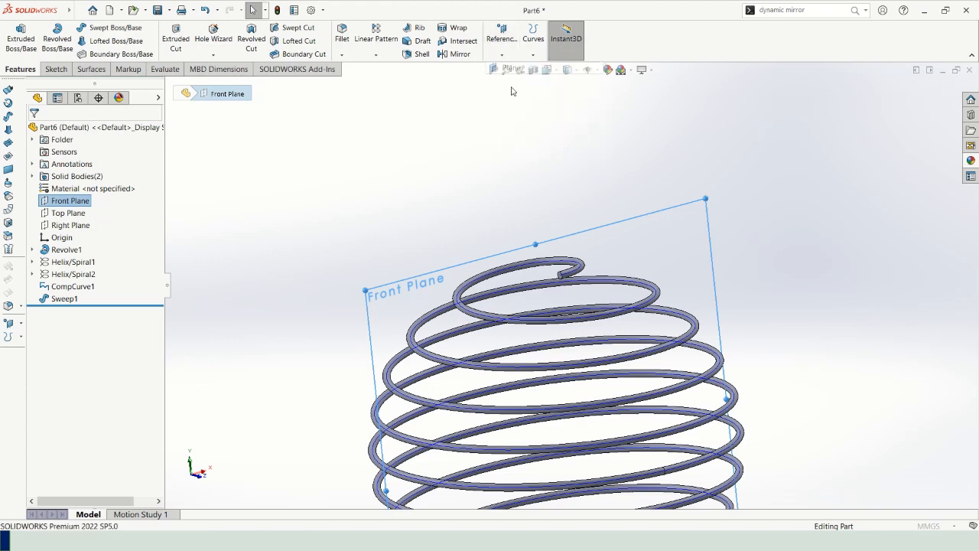
scroll(548, 268, down, 6)
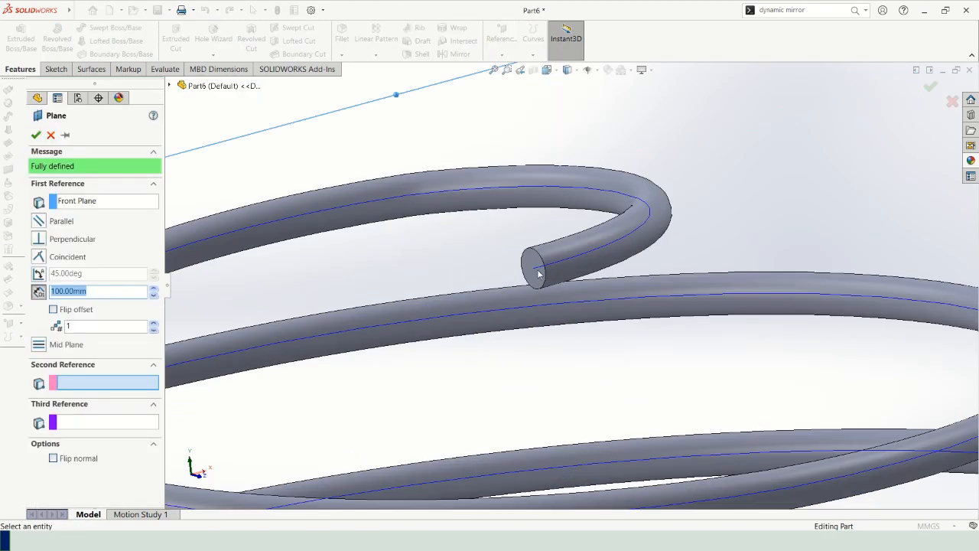
click(535, 271)
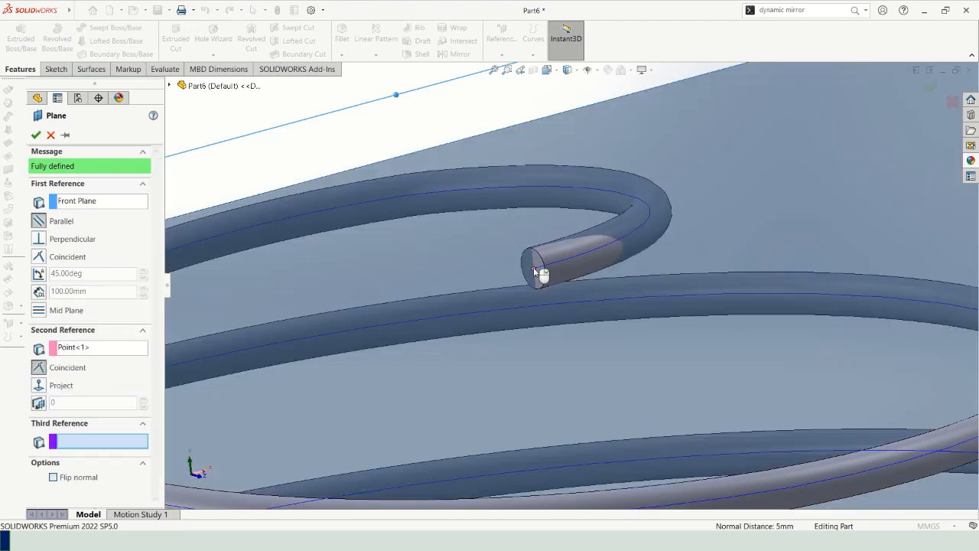
scroll(536, 273, up, 8)
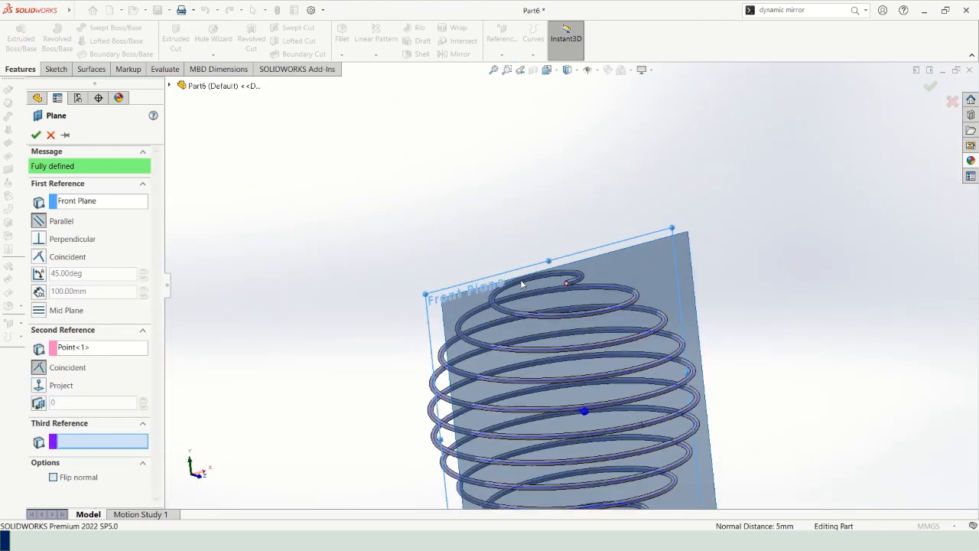
middle_drag(521, 284, 562, 287)
scroll(592, 267, up, 3)
scroll(363, 375, down, 2)
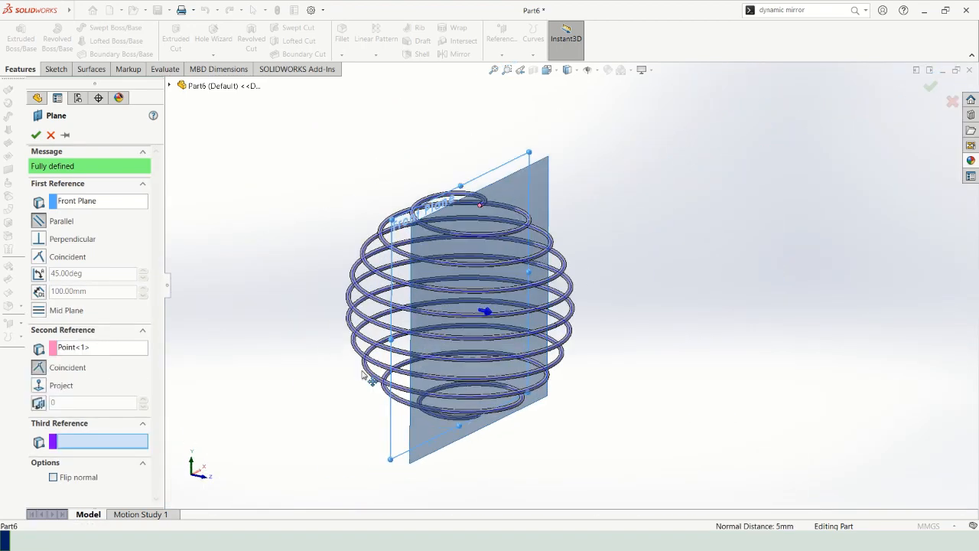
Step: Compare the plane definition with the instruction slides, accept the plane, and check its position relative to both wire ends
key(alt+Tab)
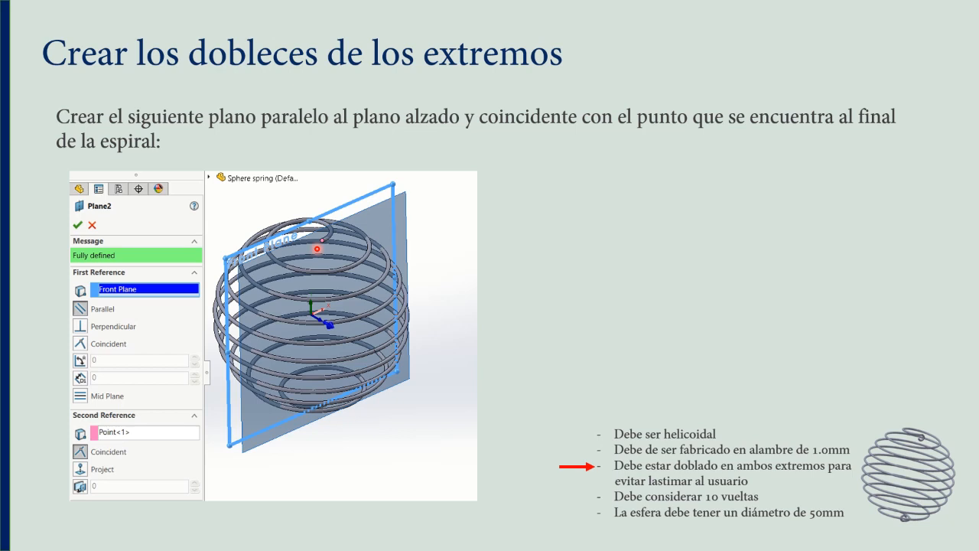
key(Right)
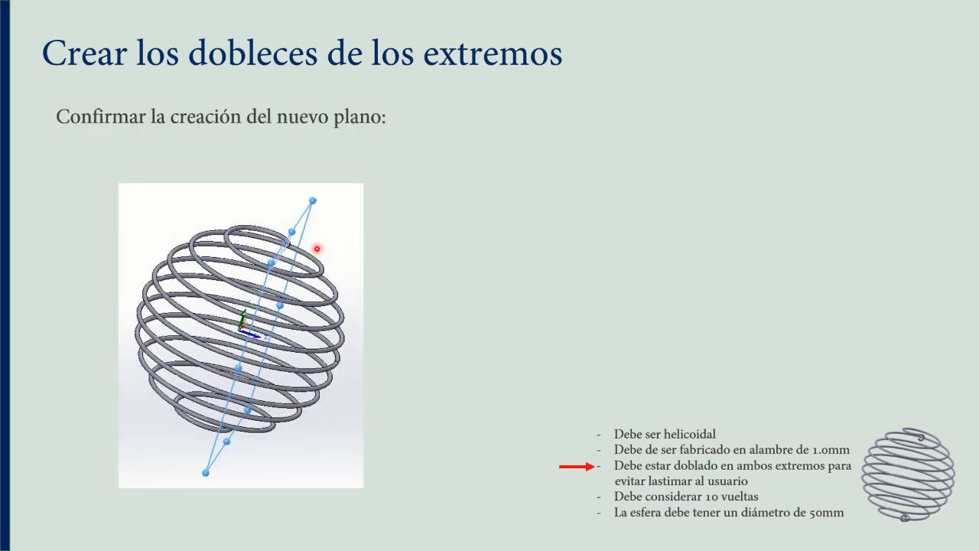
key(alt+Tab)
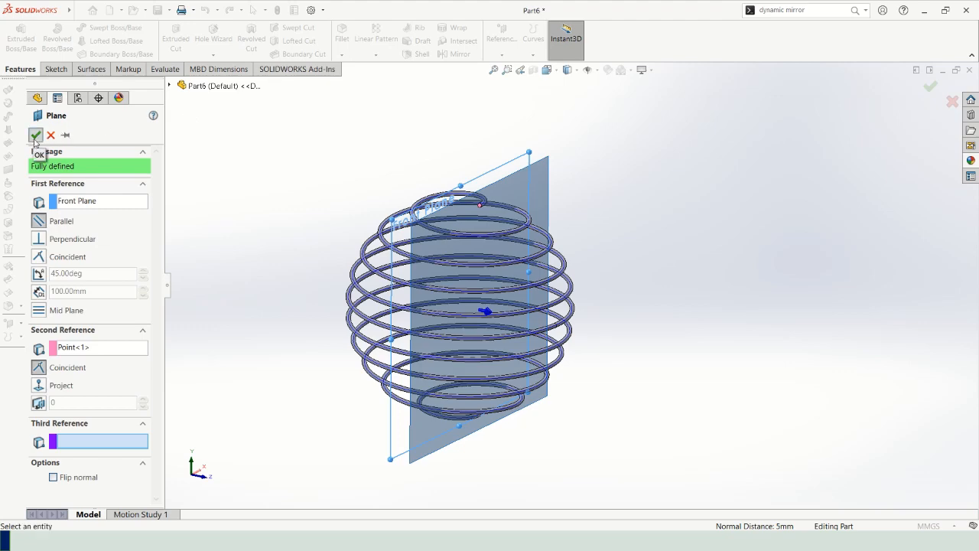
click(35, 135)
middle_drag(356, 204, 418, 181)
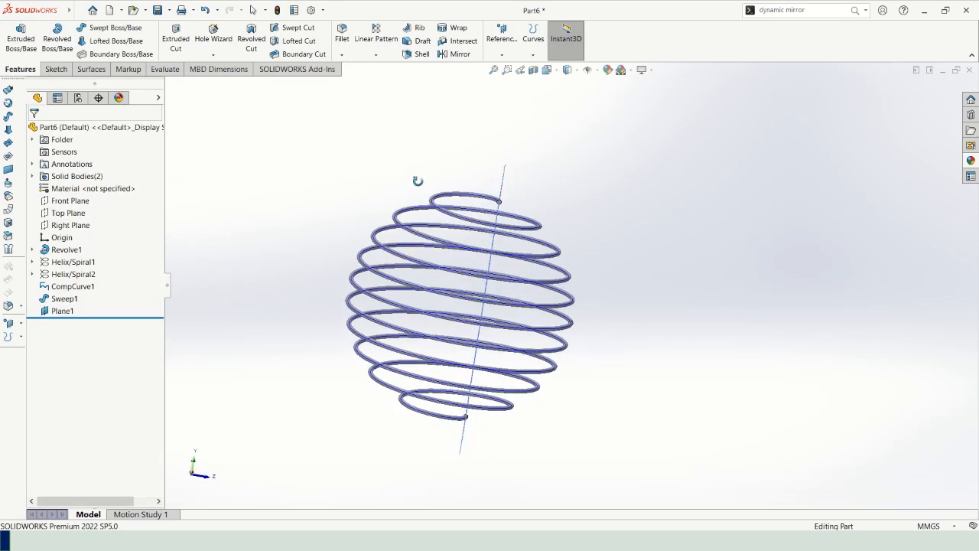
click(501, 203)
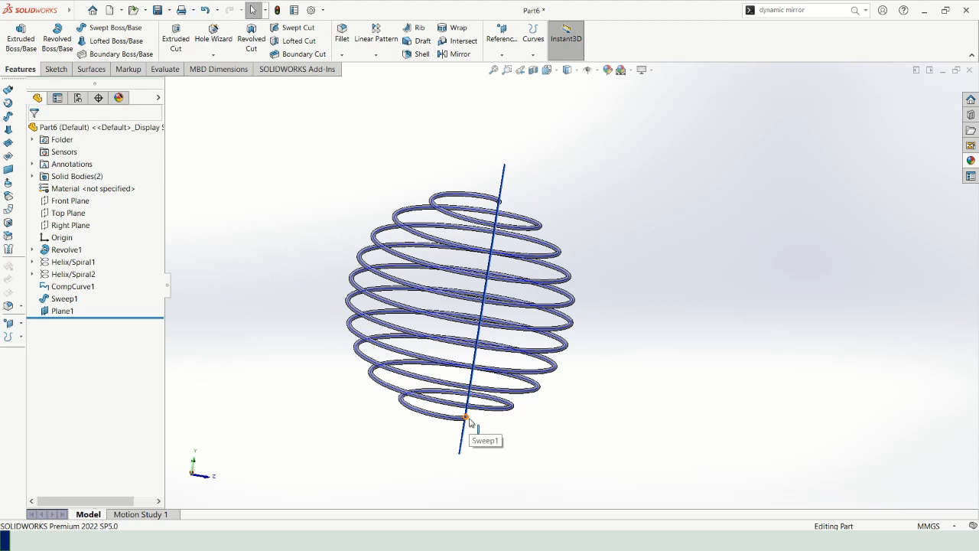
middle_drag(487, 350, 431, 367)
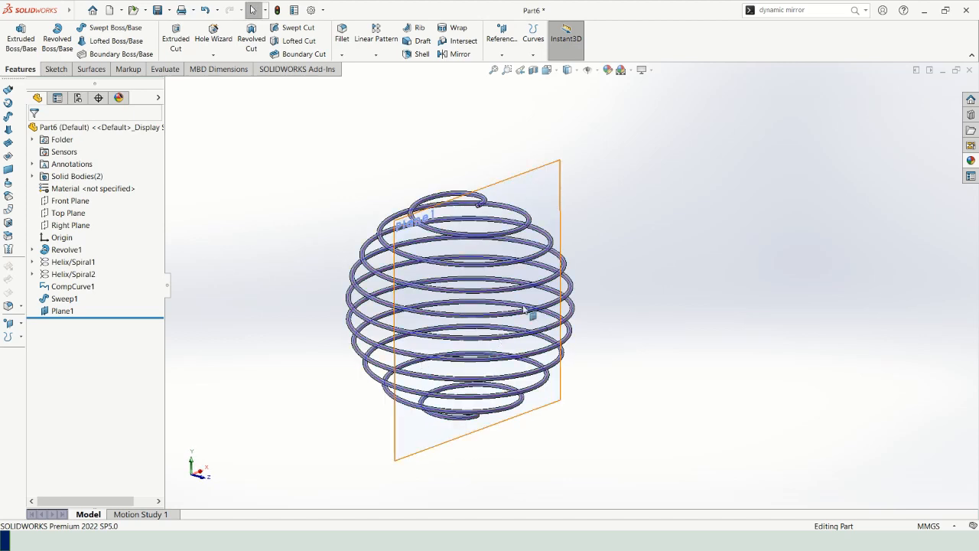
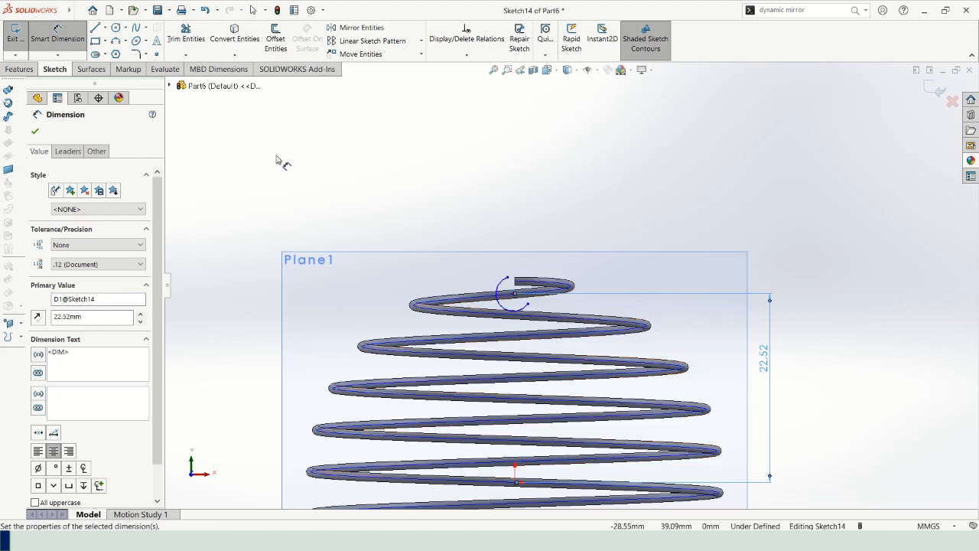
Step: Add a Vertical relation between the centre point of the small arc and the origin
key(Escape)
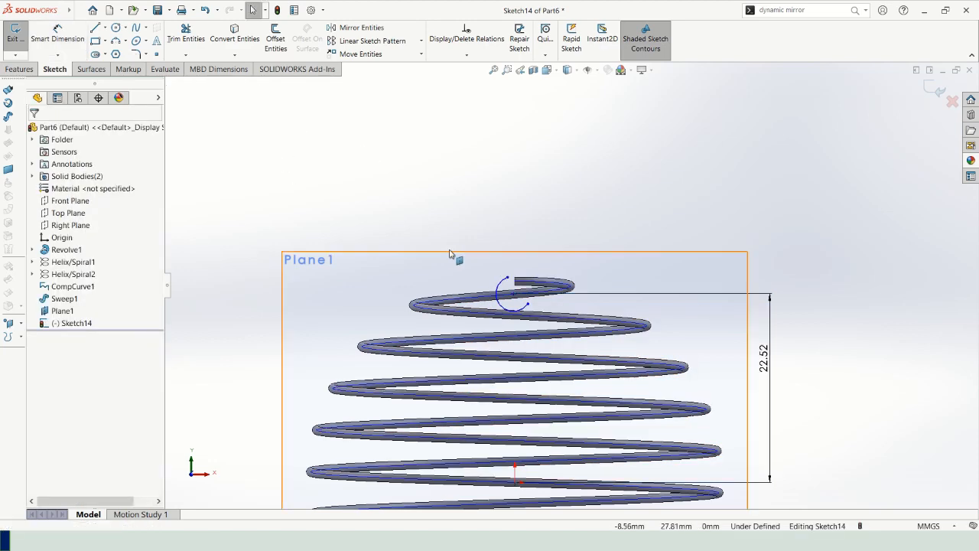
click(514, 295)
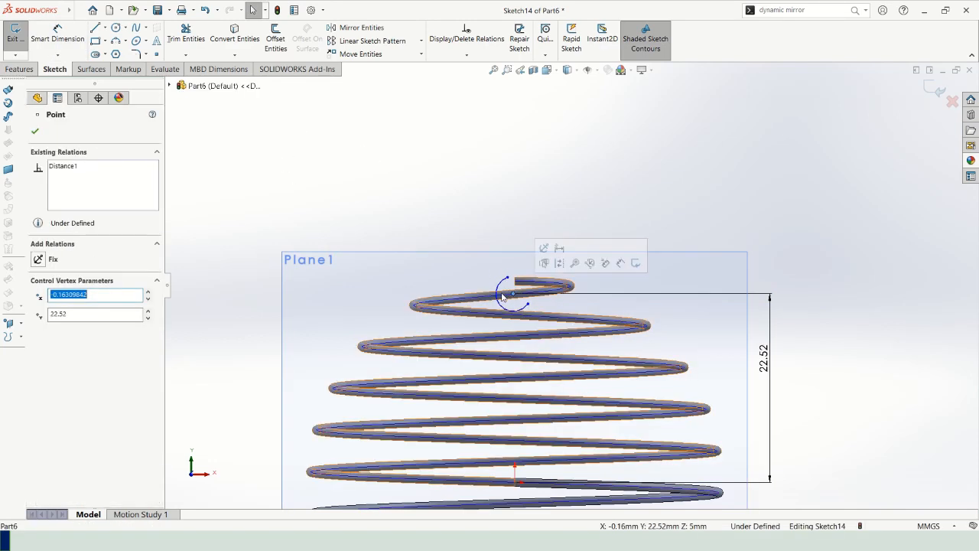
ctrl+click(514, 468)
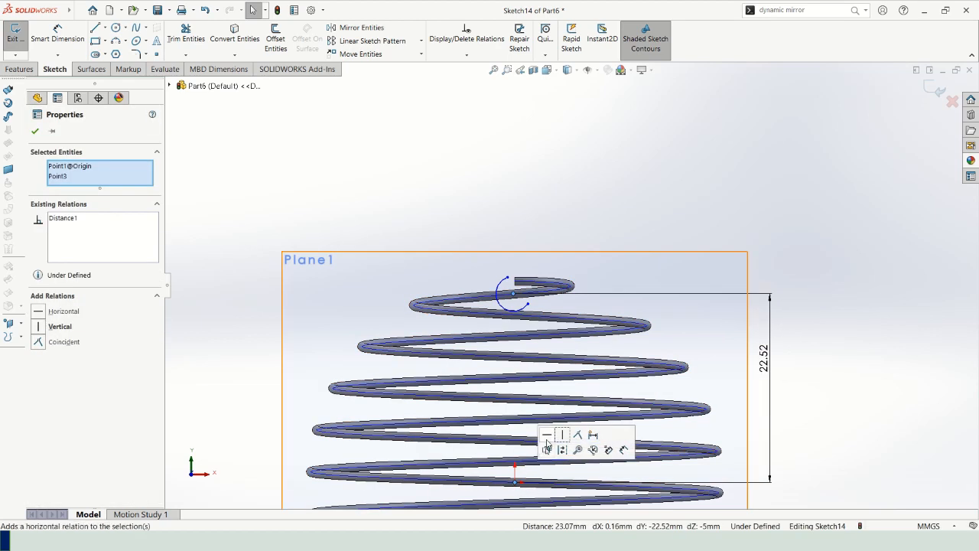
click(561, 434)
key(Escape)
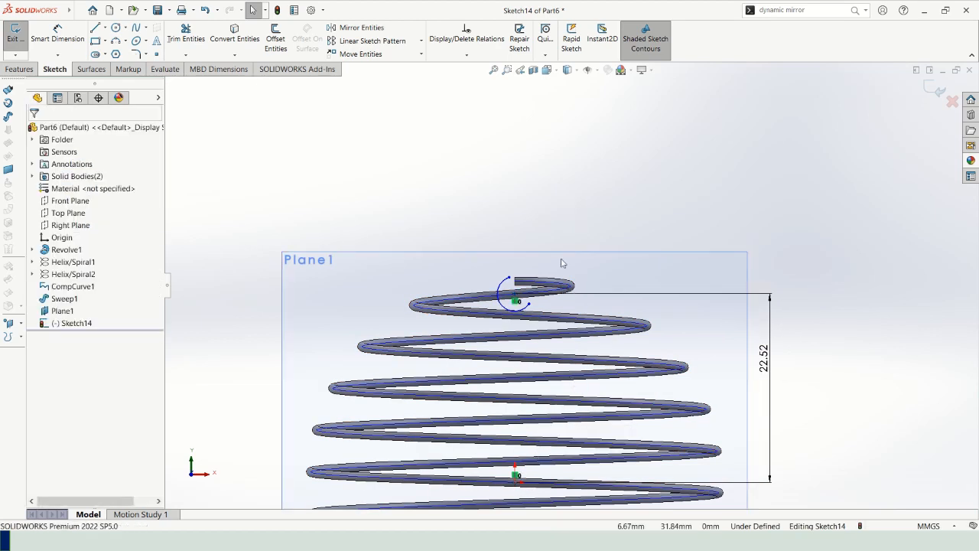
Step: Move both free endpoints of the small arc slightly outward near the wire's upper end
scroll(540, 328, down, 3)
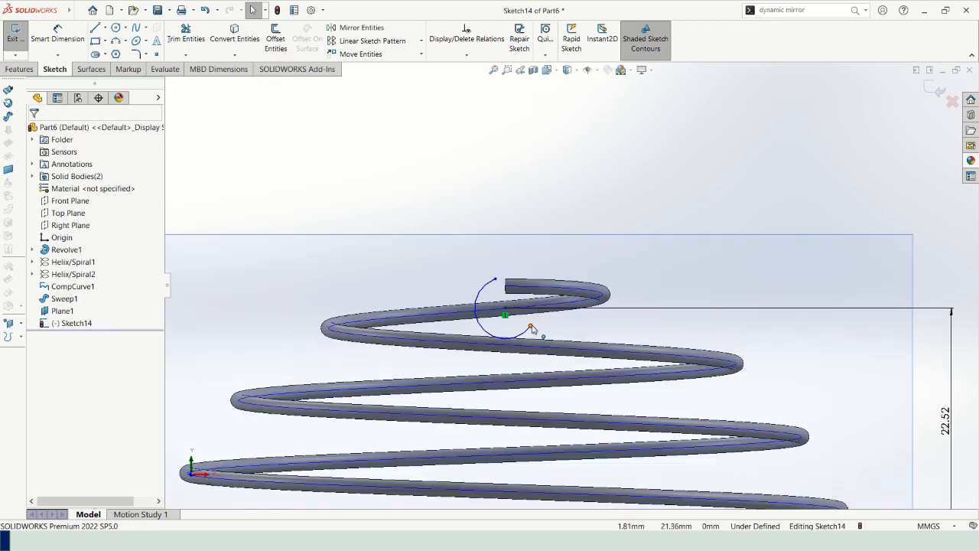
mouse_move(531, 327)
mouse_down()
mouse_move(478, 350)
mouse_move(532, 330)
mouse_up()
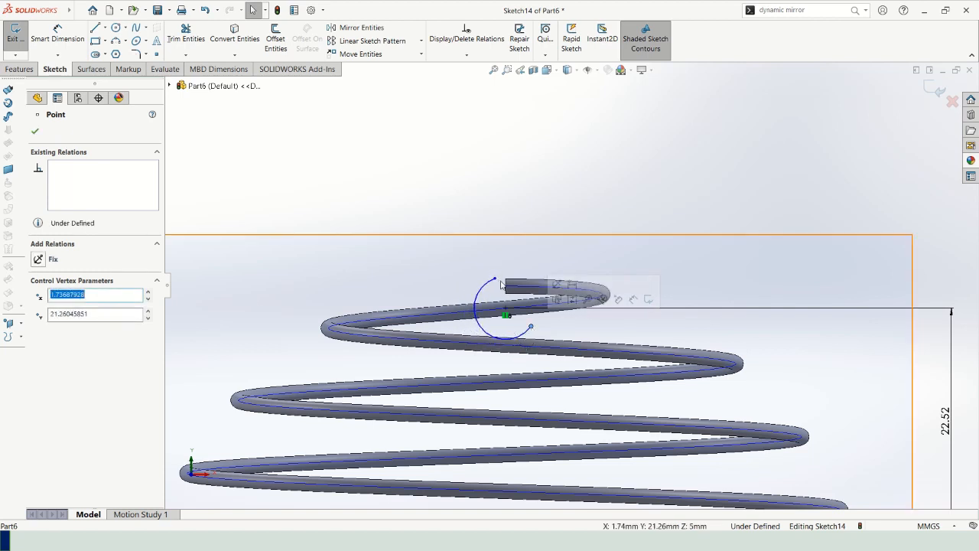
mouse_move(495, 279)
mouse_down()
mouse_move(484, 294)
mouse_move(494, 277)
mouse_up()
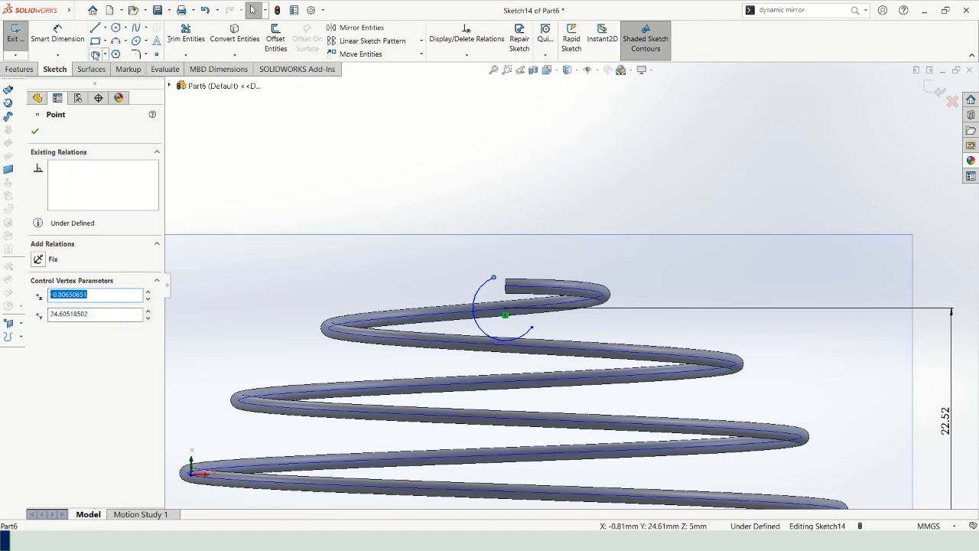
Step: Dimension the small arc with a radius of 1.5 mm
click(61, 34)
click(478, 305)
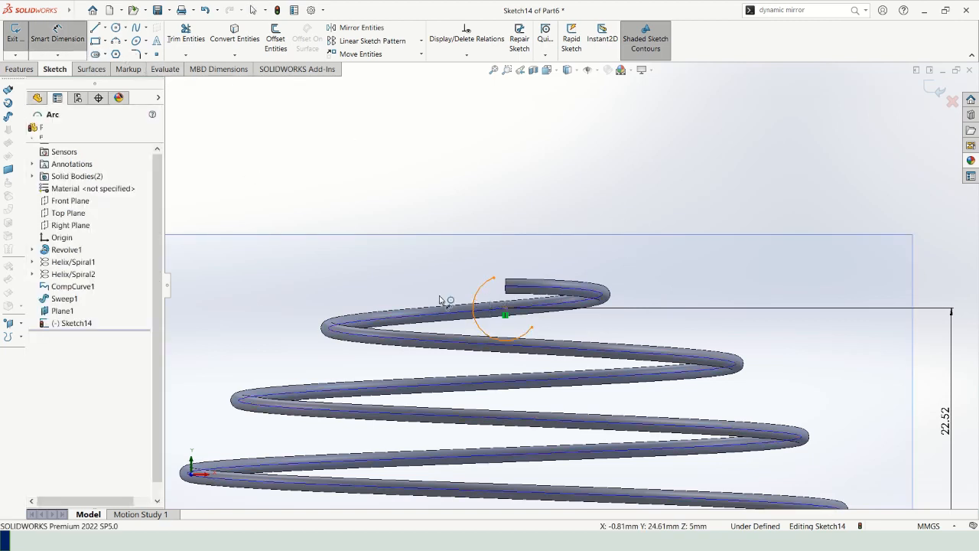
click(369, 279)
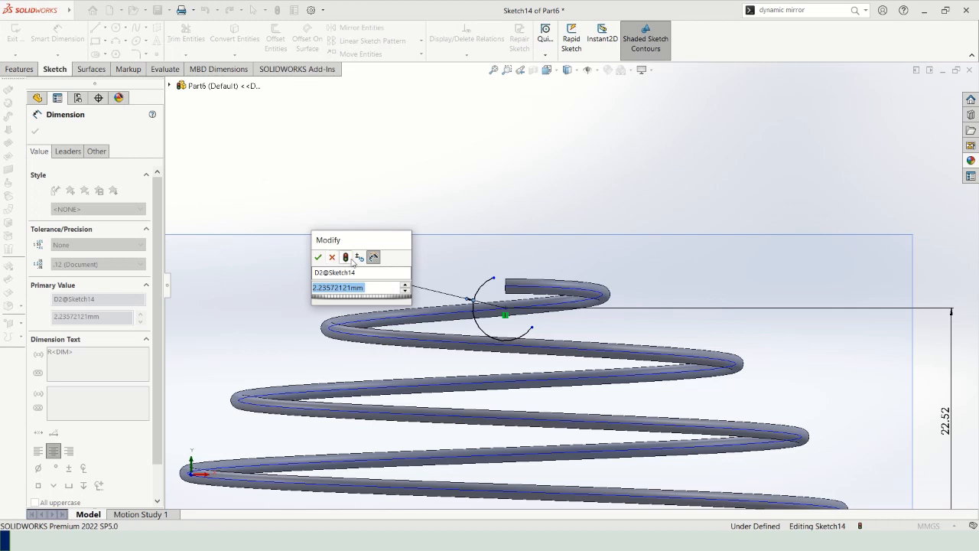
text(1.5)
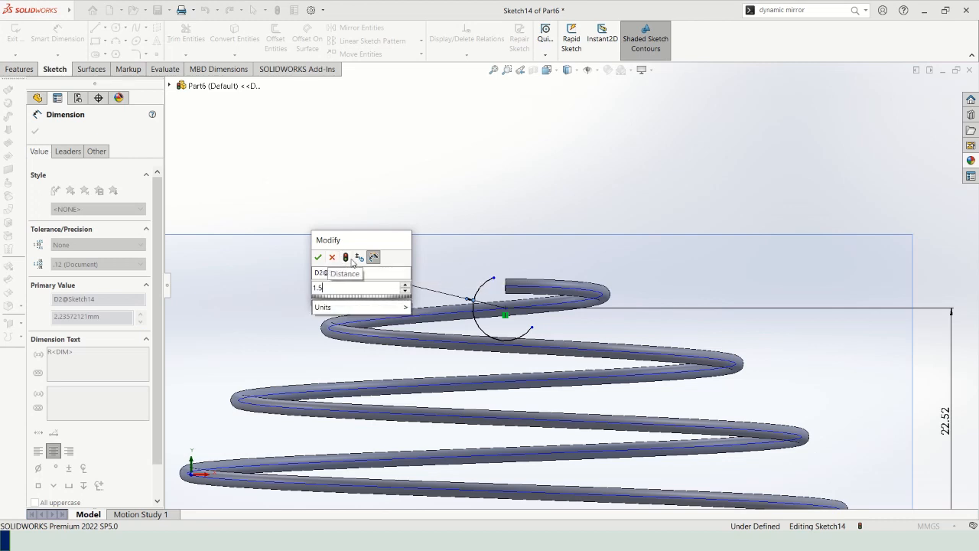
key(Return)
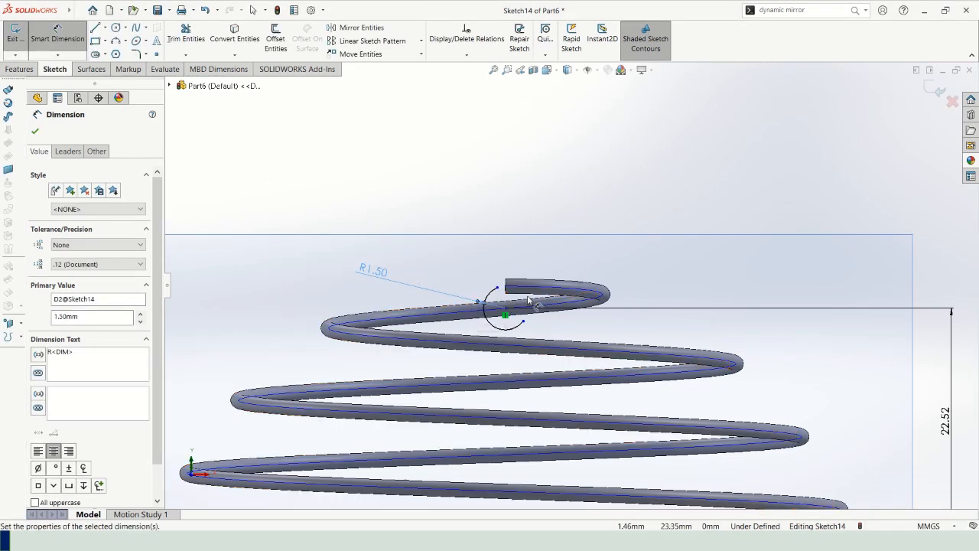
click(96, 28)
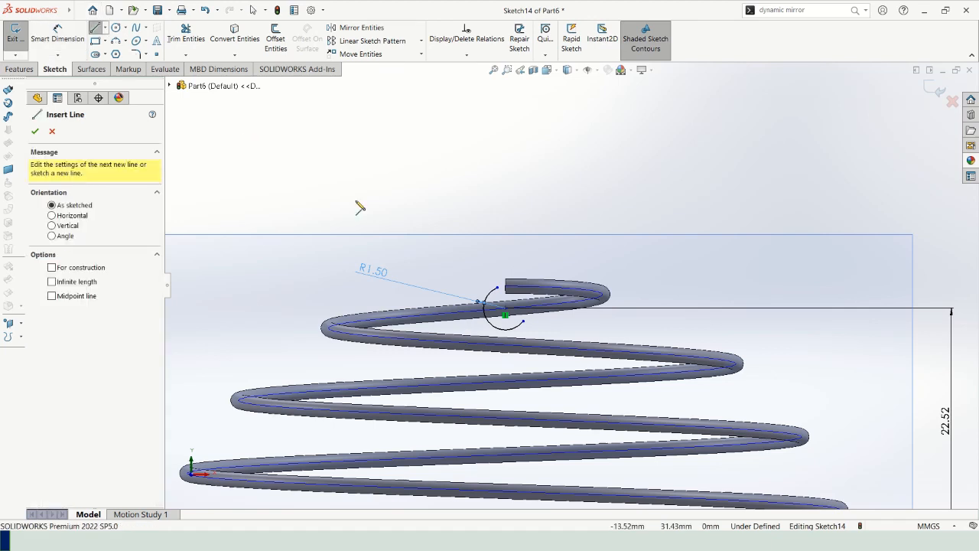
click(506, 312)
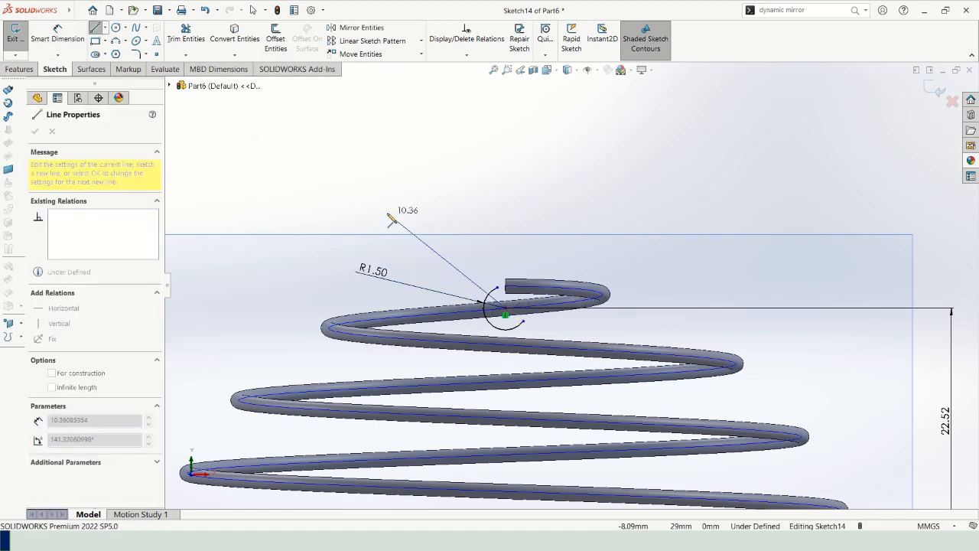
key(Escape)
click(80, 11)
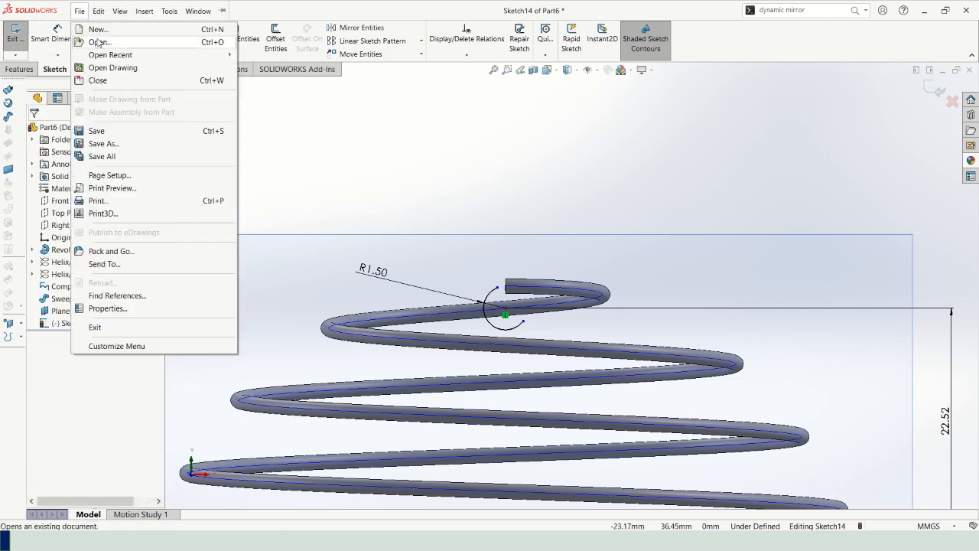
Step: Sketch two centerlines from the small arc's centre, one about 7.9 mm steeply upward and one about 9.9 mm sloping down to the right
click(280, 114)
click(105, 28)
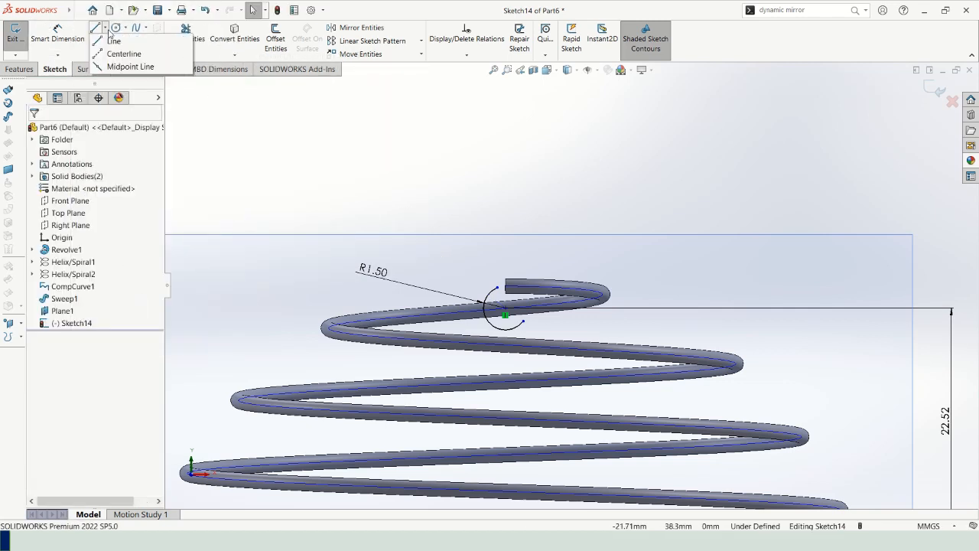
click(132, 48)
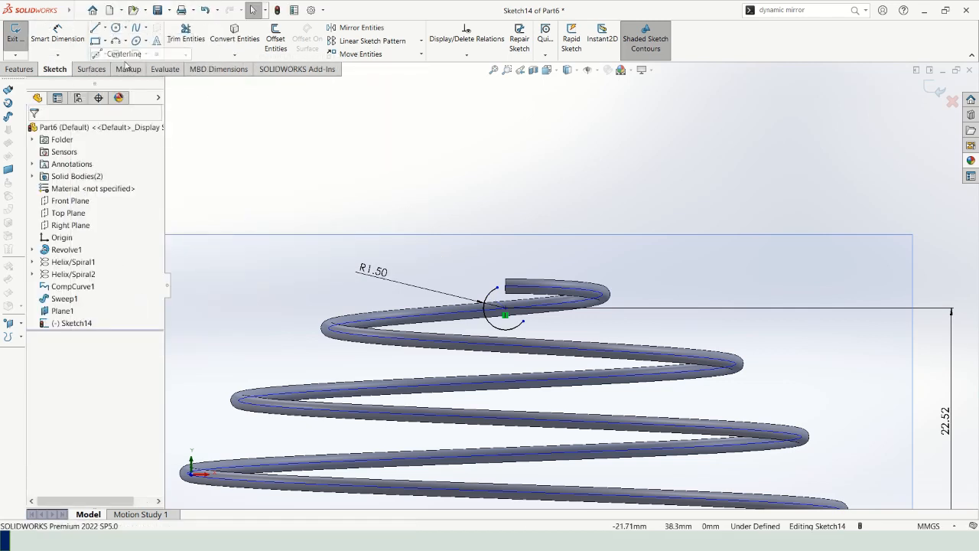
click(506, 311)
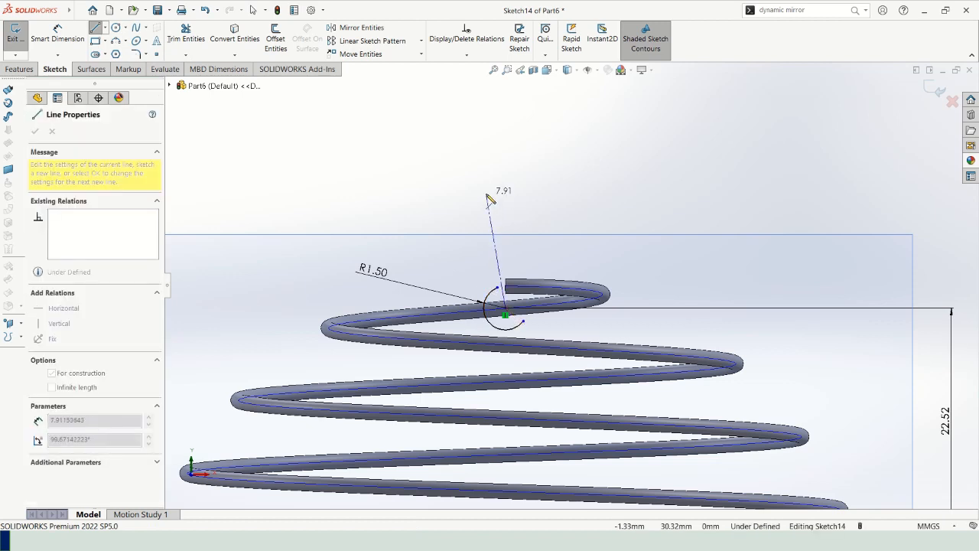
click(488, 195)
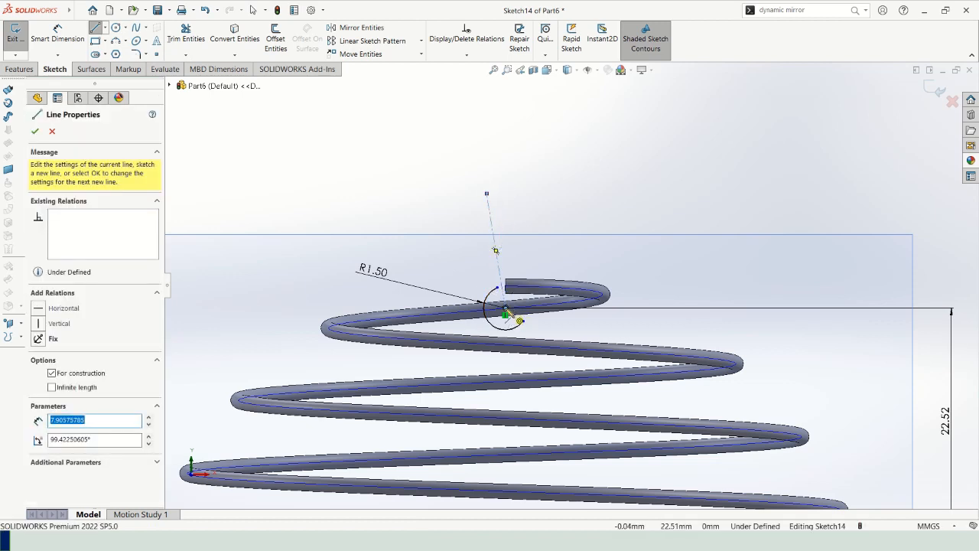
click(506, 311)
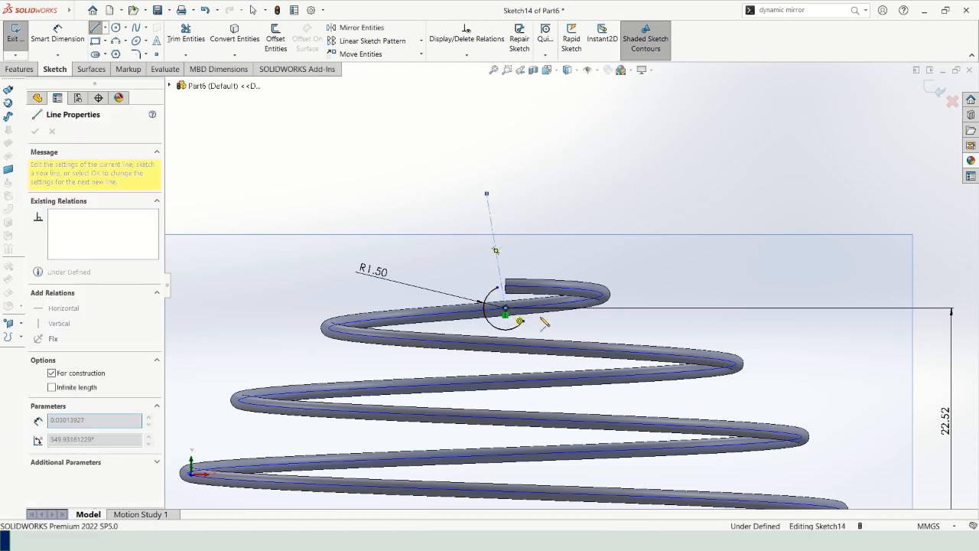
click(653, 339)
click(51, 131)
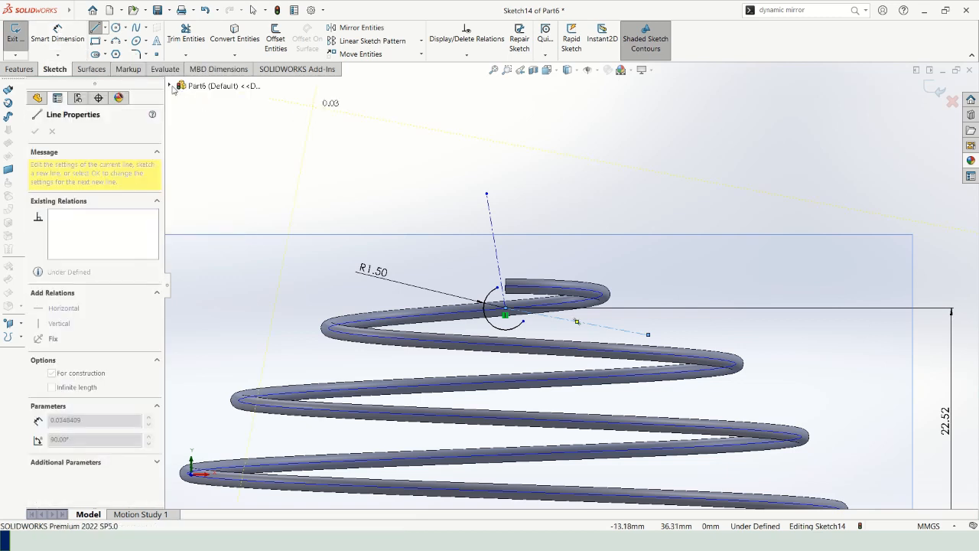
key(Escape)
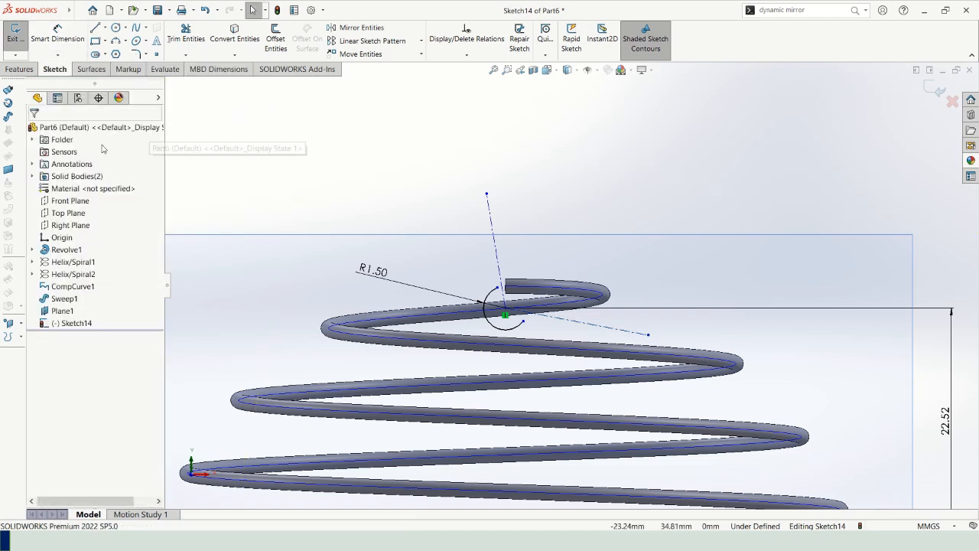
Step: Dimension the upward centerline at 85° to the Top Plane
click(57, 32)
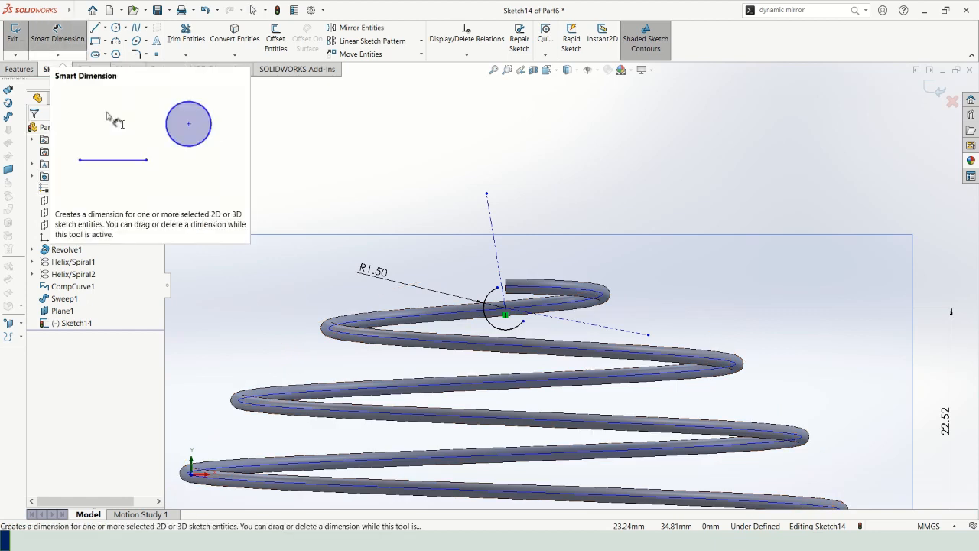
click(491, 222)
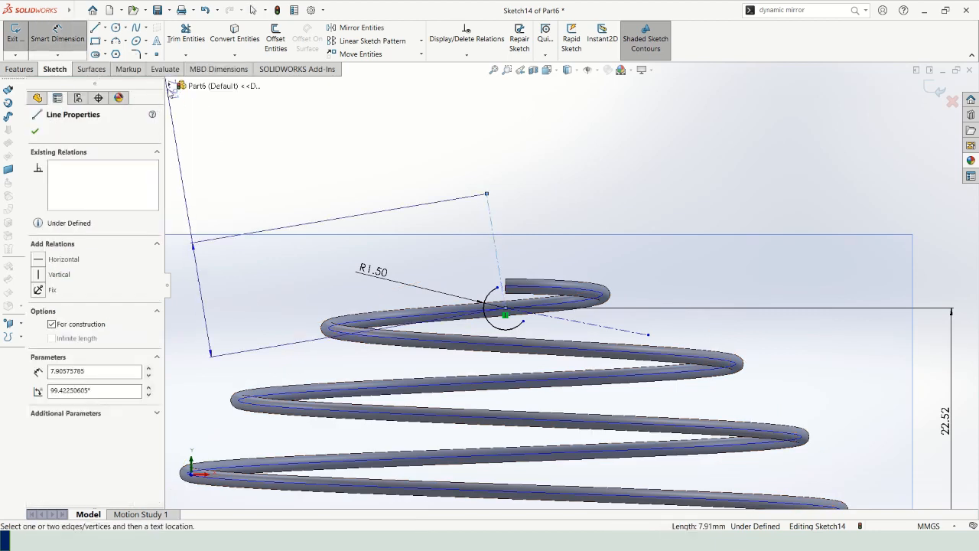
click(171, 86)
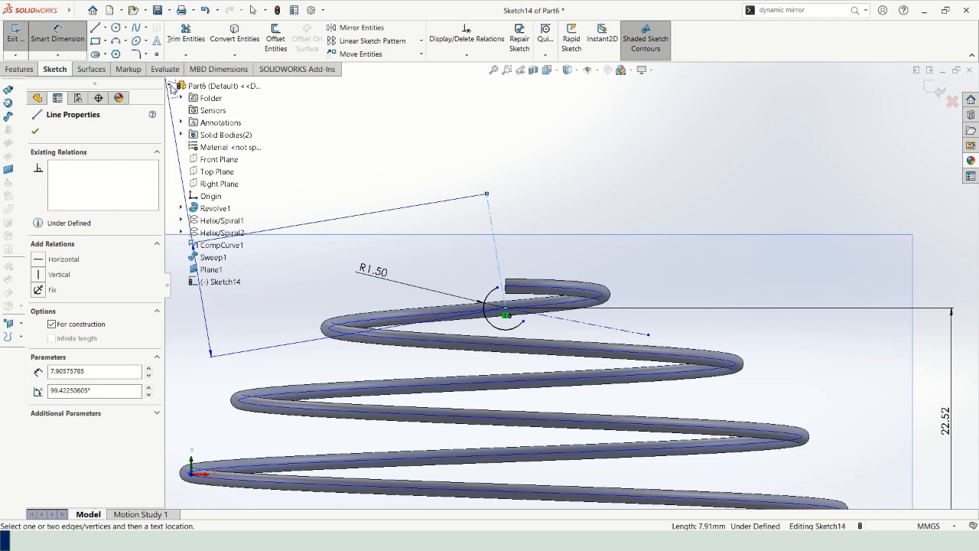
click(229, 176)
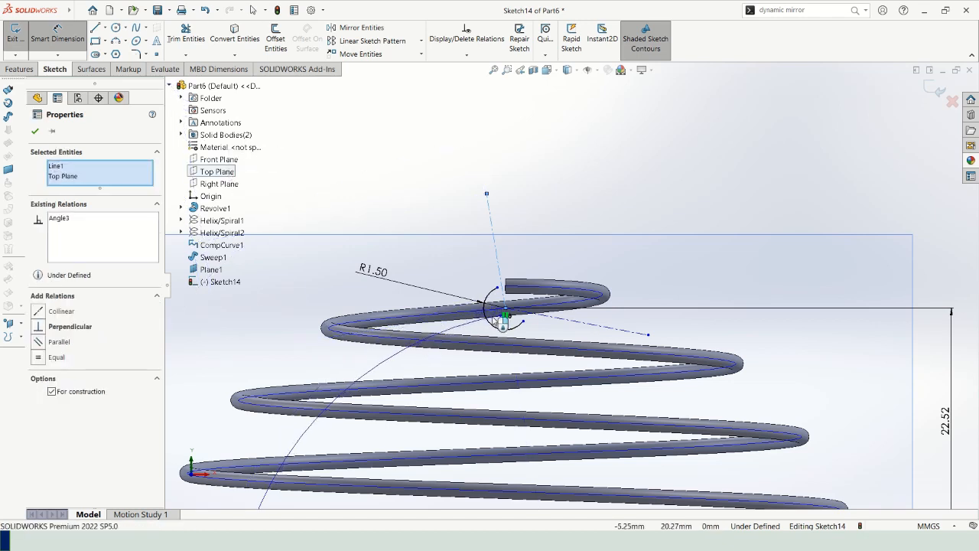
scroll(366, 327, up, 3)
click(358, 320)
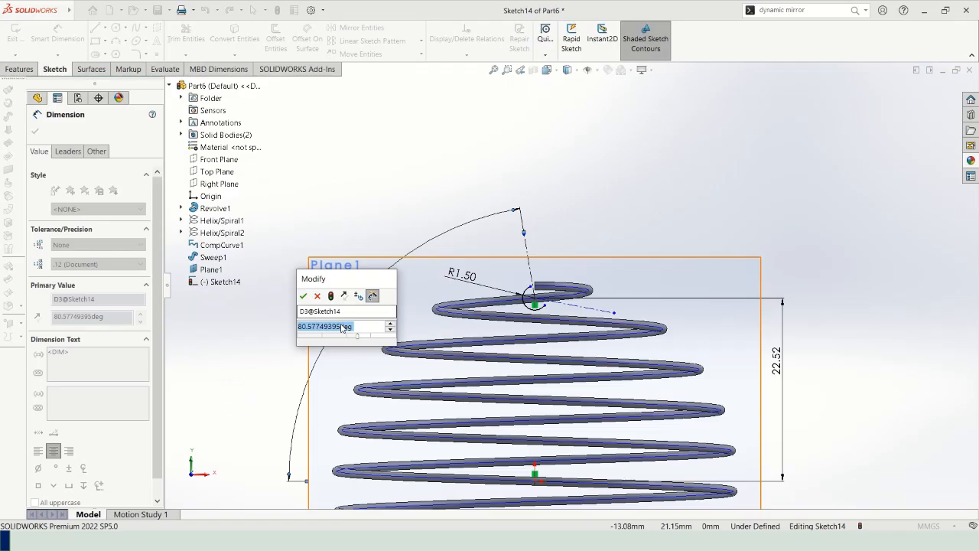
text(8)
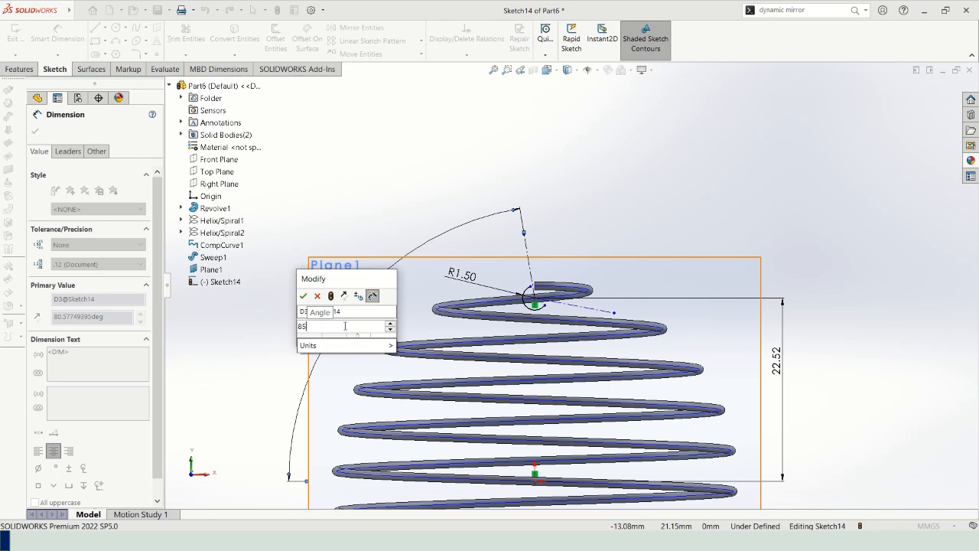
text(5)
key(Return)
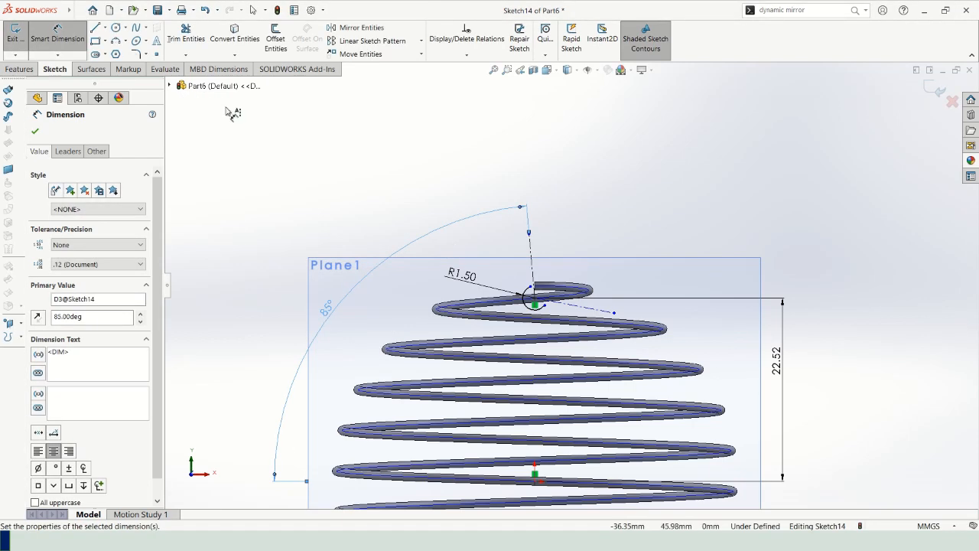
Step: Dimension the downward-sloping centerline at 20° to the Top Plane
click(594, 312)
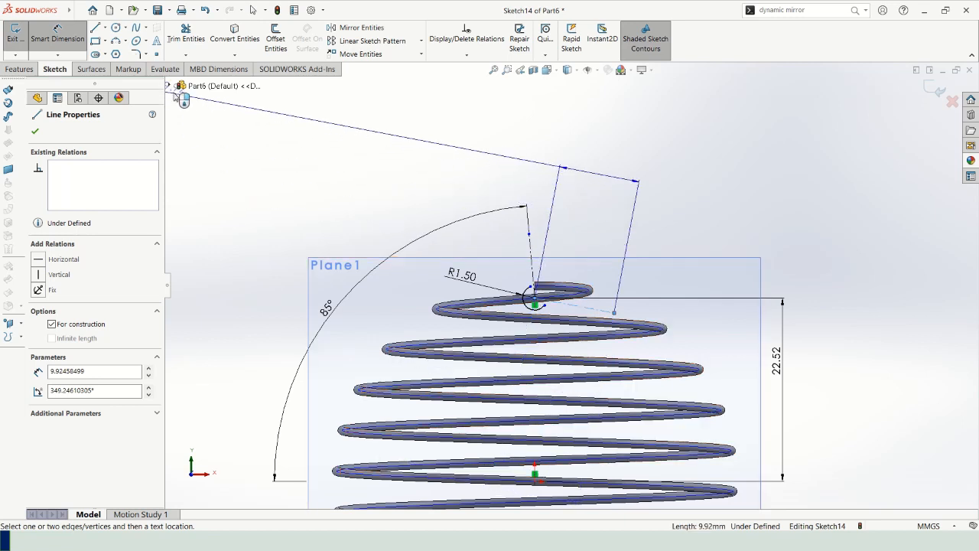
click(173, 89)
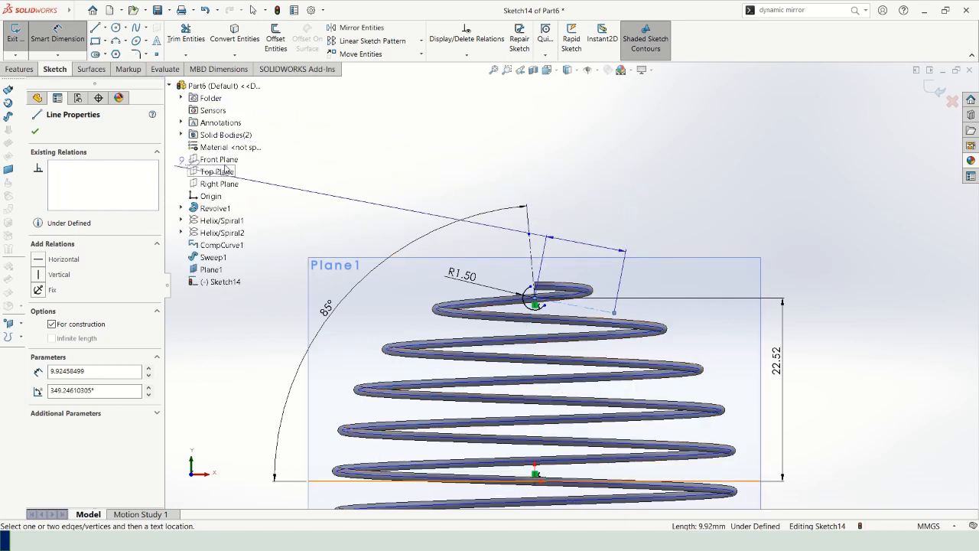
click(225, 170)
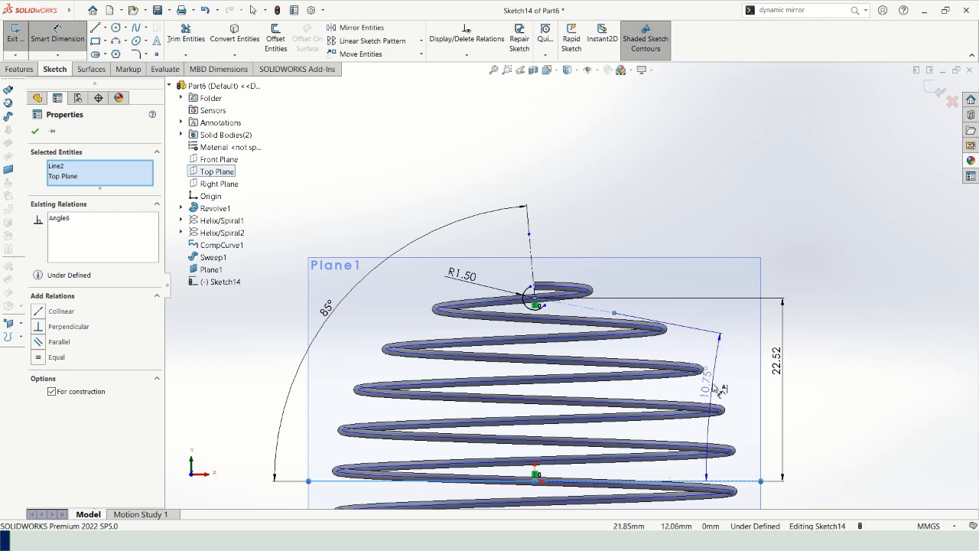
click(719, 388)
text(20)
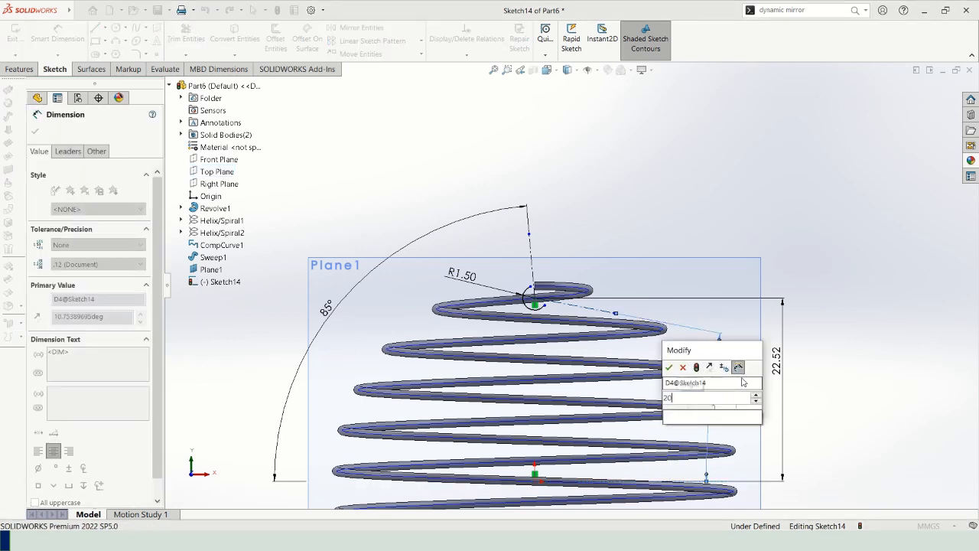
key(Return)
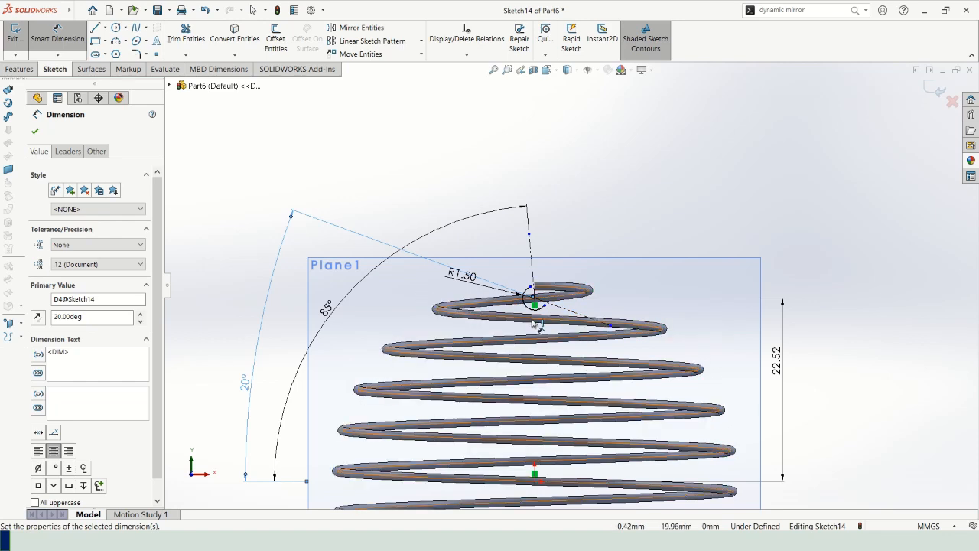
key(Escape)
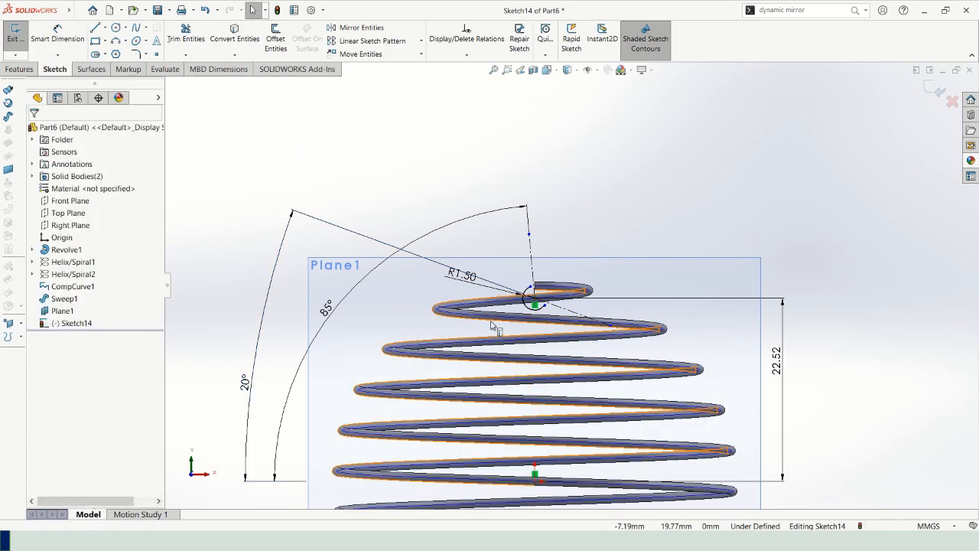
Step: Make the small arc's lower endpoint coincident with the 20° centerline
scroll(528, 306, down, 4)
click(531, 303)
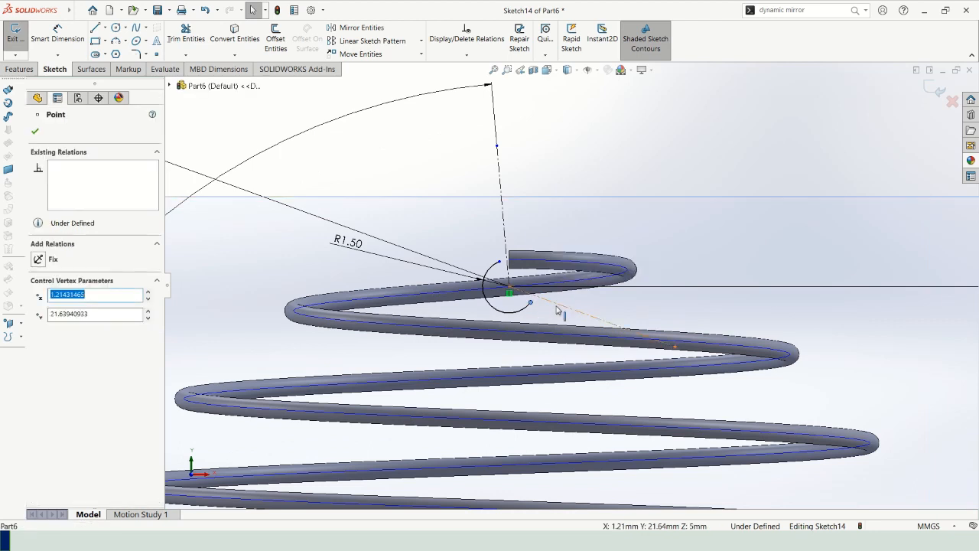
ctrl+click(559, 308)
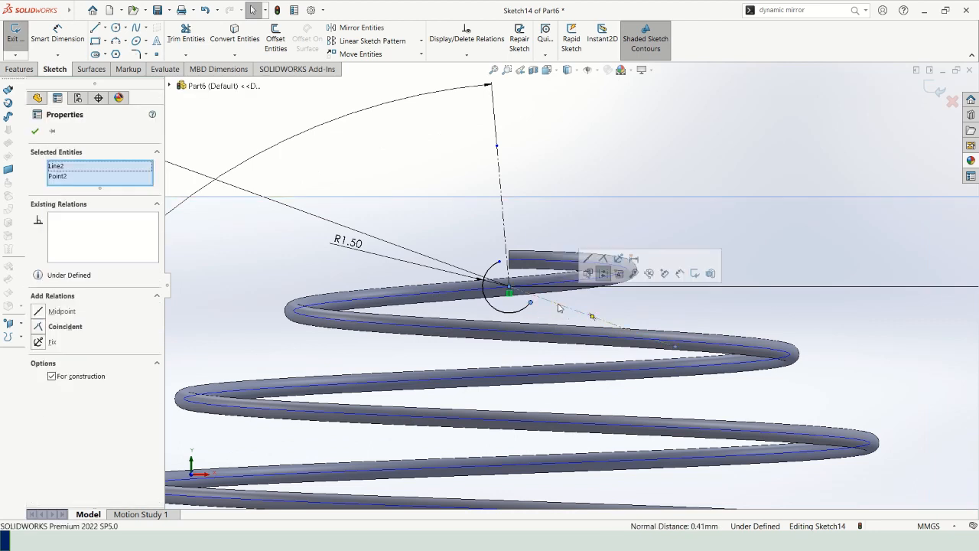
click(604, 260)
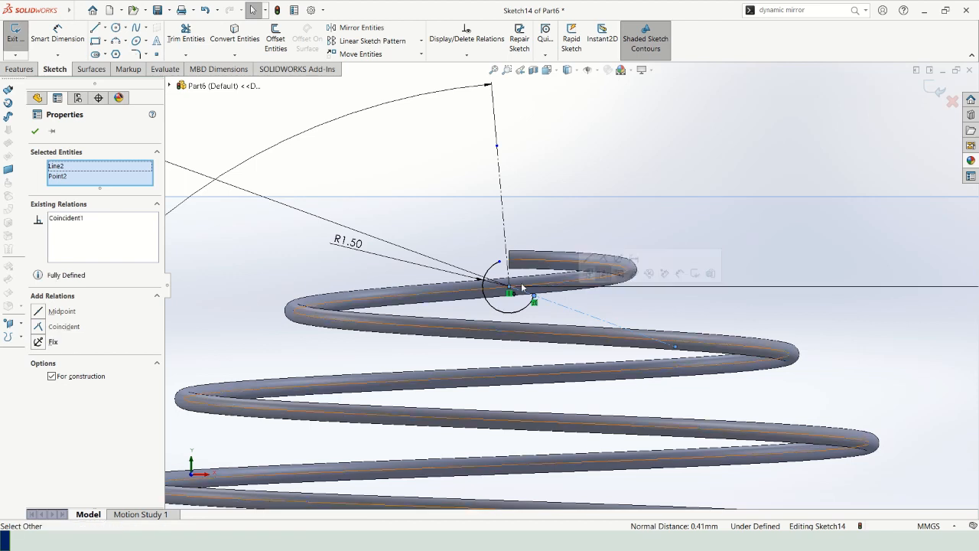
Step: Make the small arc's upper endpoint coincident with the 85° centerline and exit the sketch
click(499, 263)
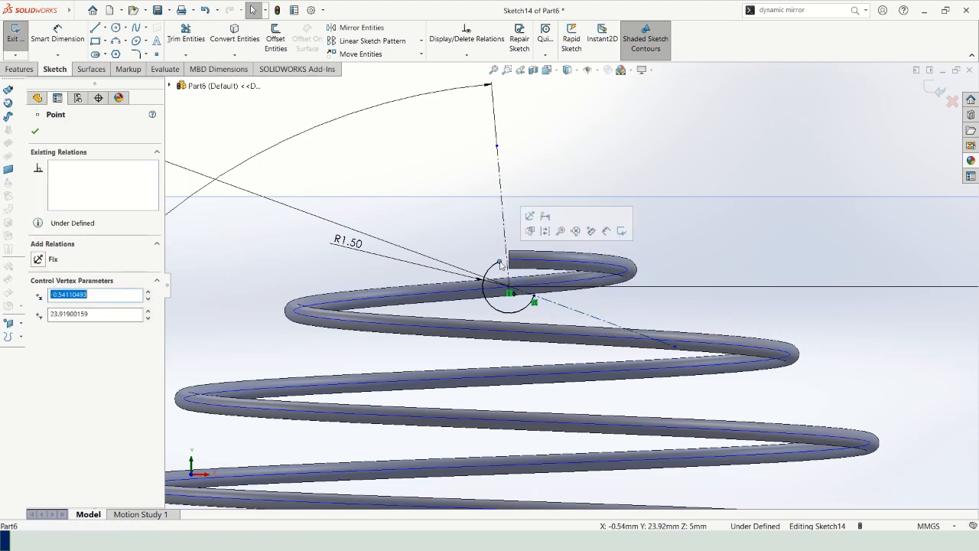
ctrl+click(501, 189)
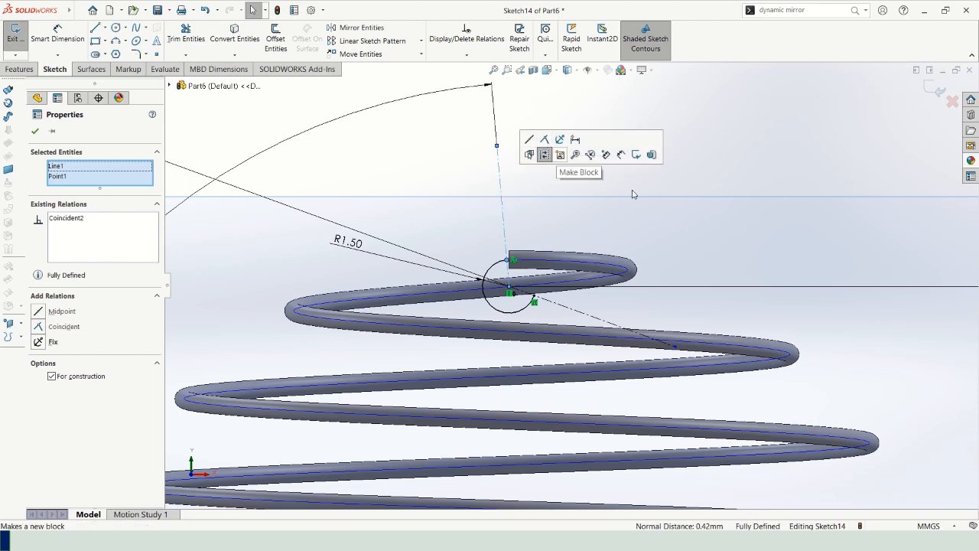
click(718, 183)
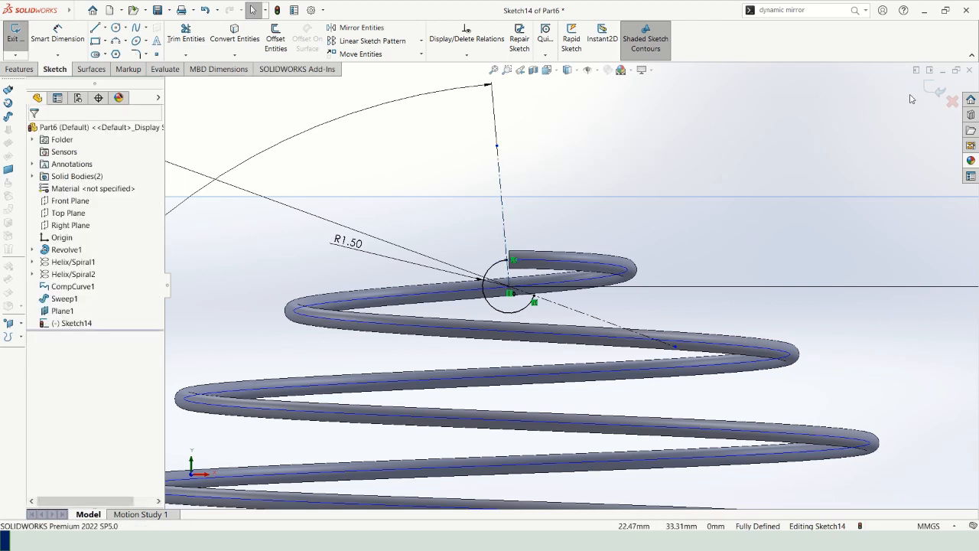
click(937, 92)
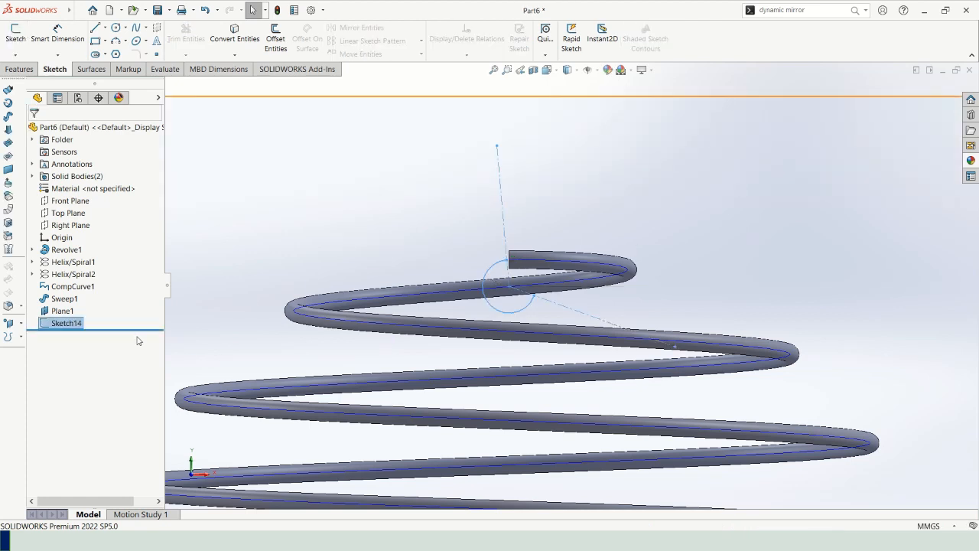
Step: Sweep a 1 mm circular profile along the small arc sketch as a separate body, with Merge result turned off
click(23, 69)
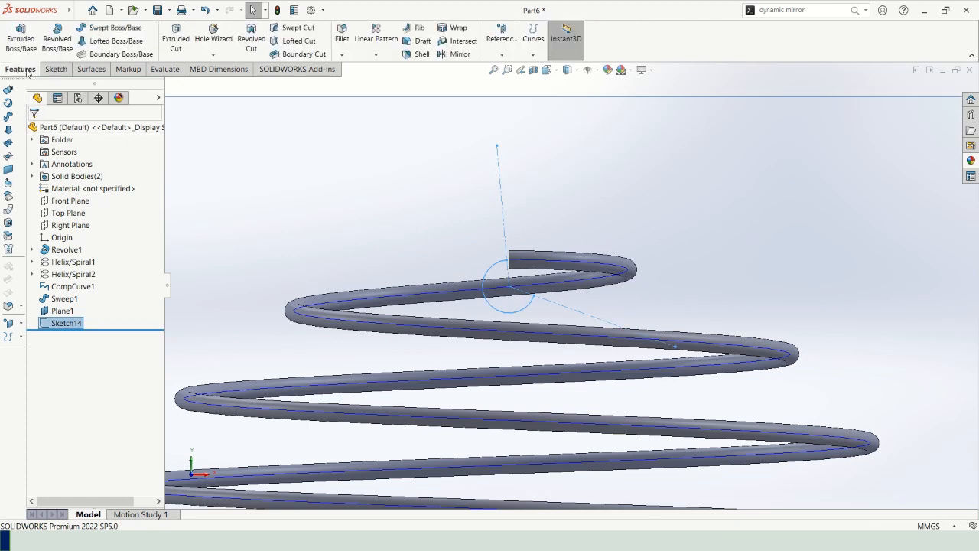
click(107, 28)
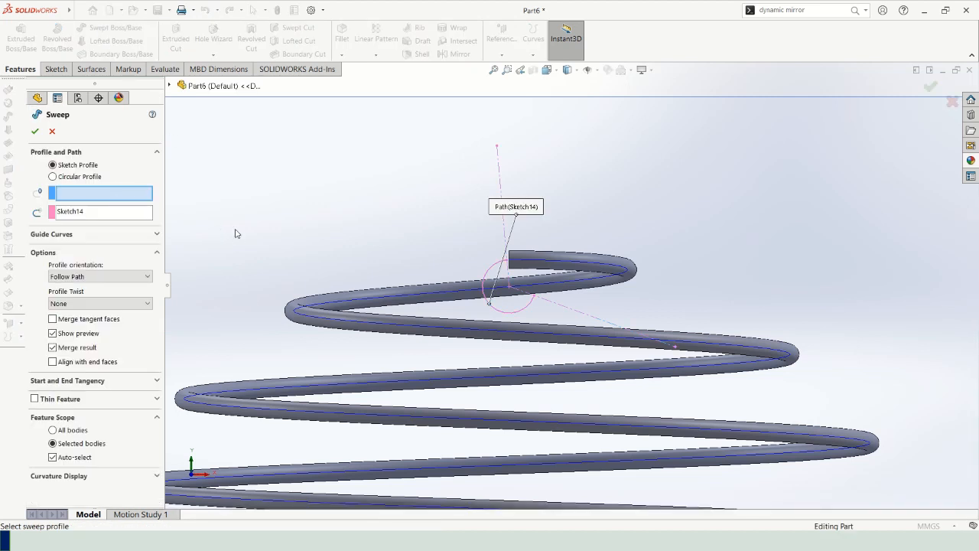
click(52, 176)
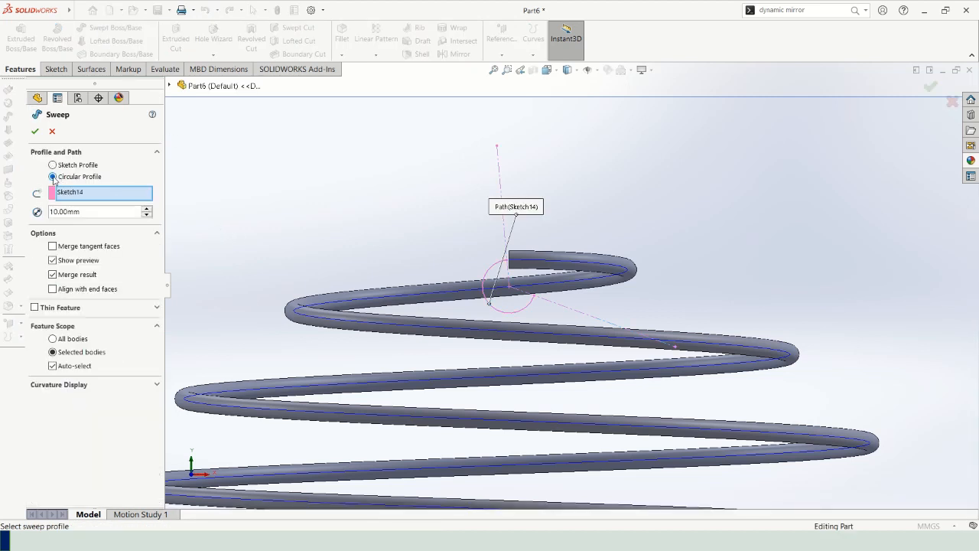
text(1)
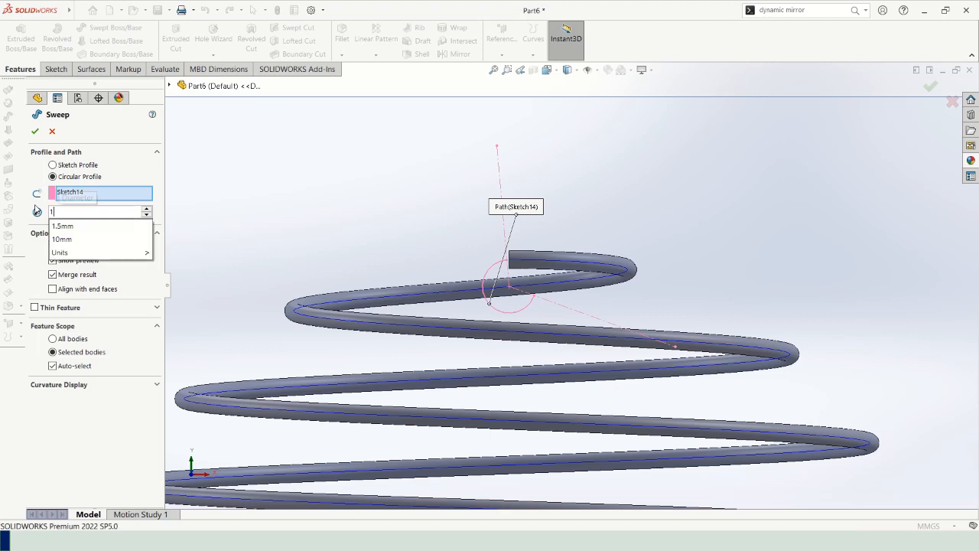
key(Return)
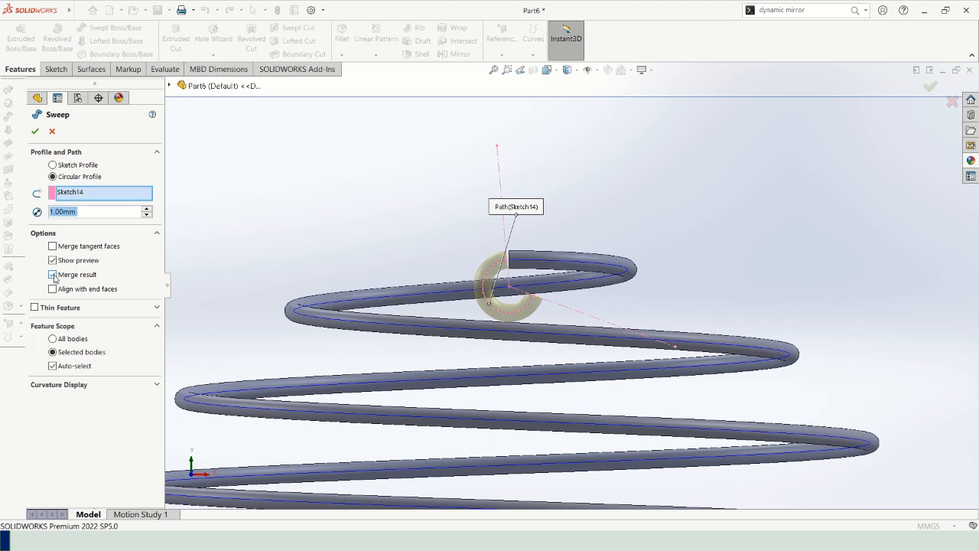
click(54, 277)
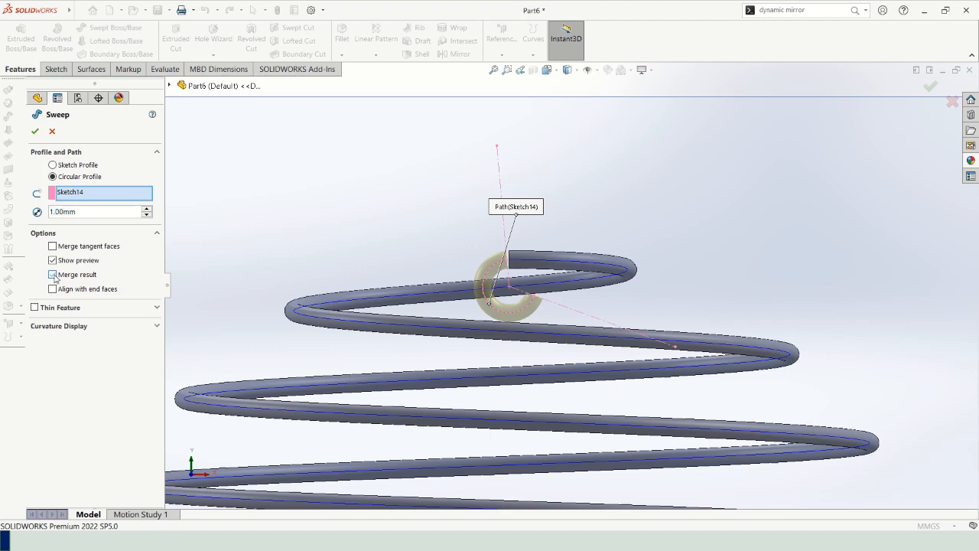
click(930, 86)
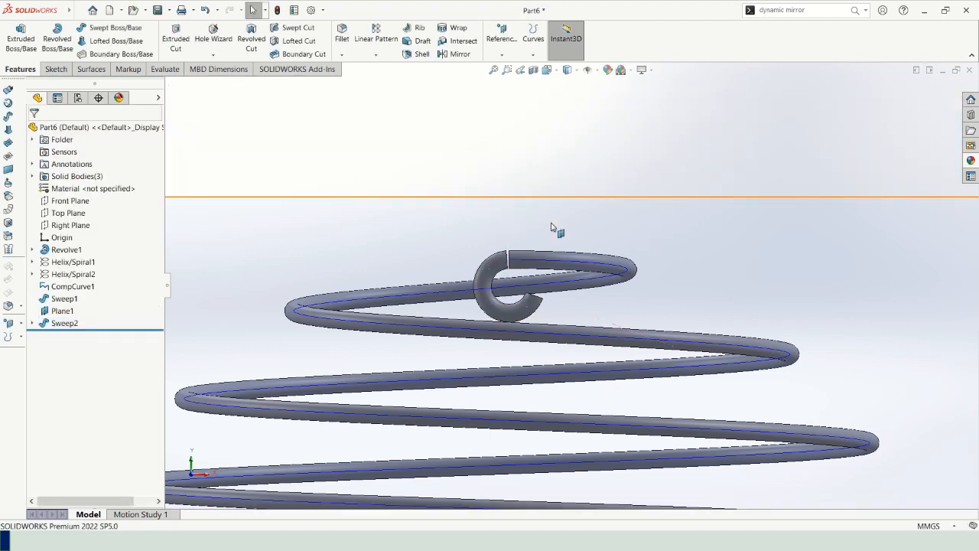
Step: Start a loft between the spiral's end edge and the facing end edge of the hook to bridge their gap
middle_drag(534, 281, 490, 267)
scroll(449, 267, down, 2)
scroll(472, 272, down, 4)
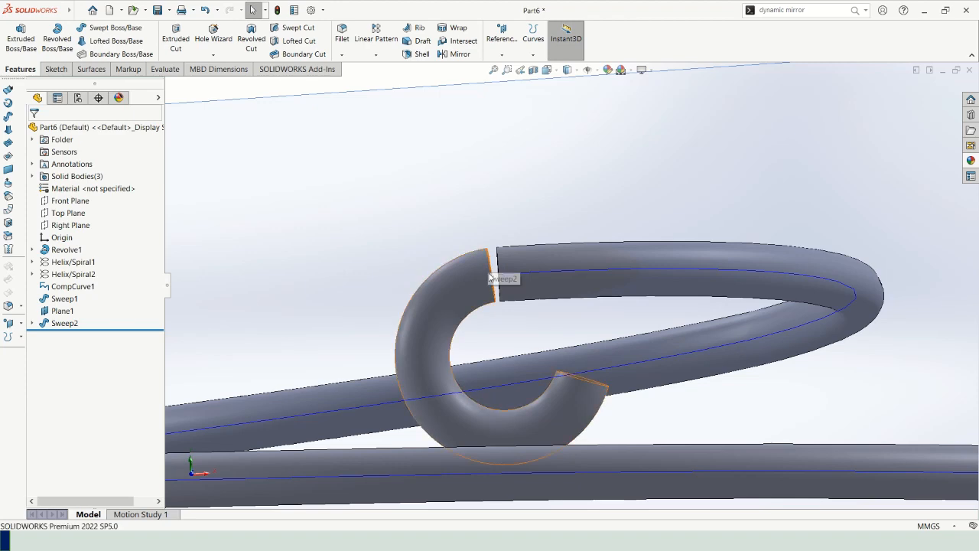
click(551, 74)
click(562, 113)
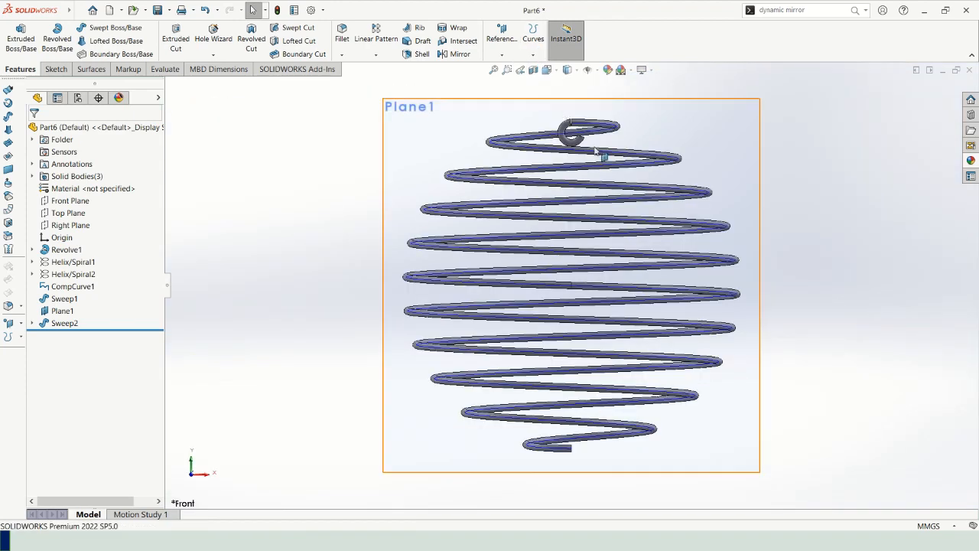
scroll(588, 134, down, 8)
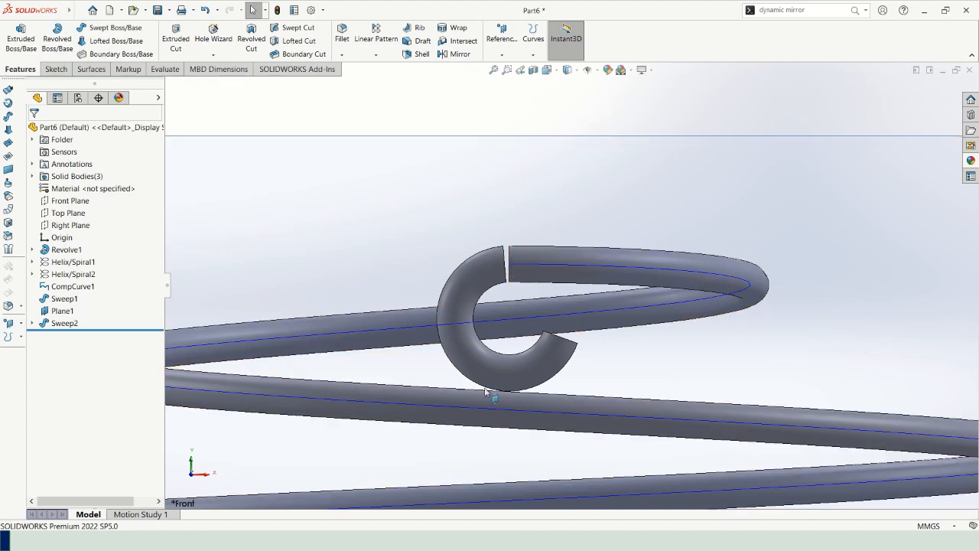
click(504, 264)
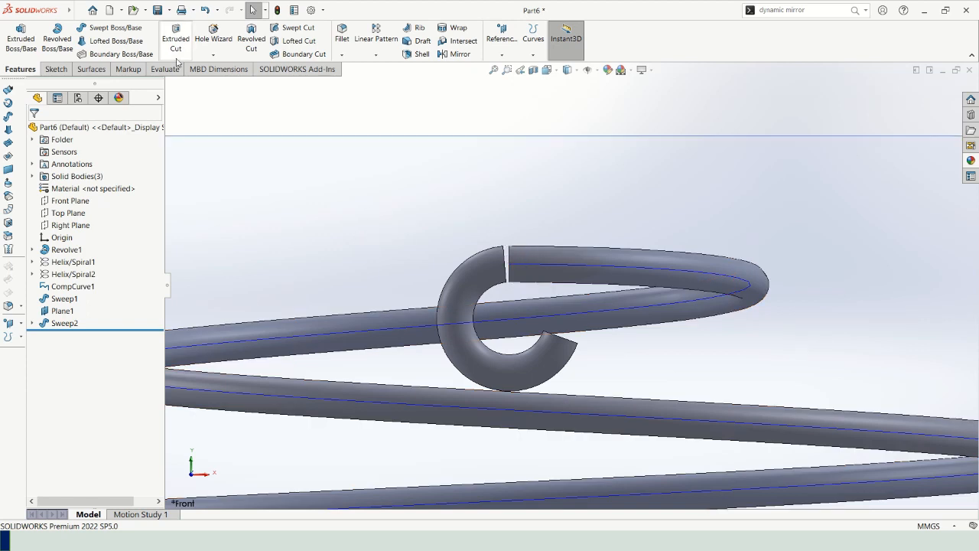
click(105, 43)
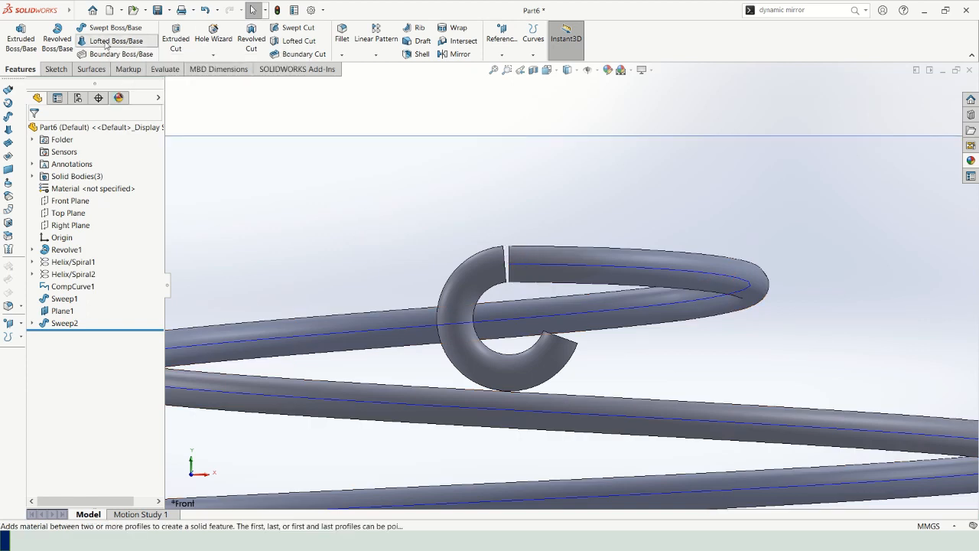
scroll(510, 260, down, 2)
mouse_move(511, 260)
middle_down()
mouse_move(526, 268)
mouse_move(509, 256)
middle_up()
click(508, 260)
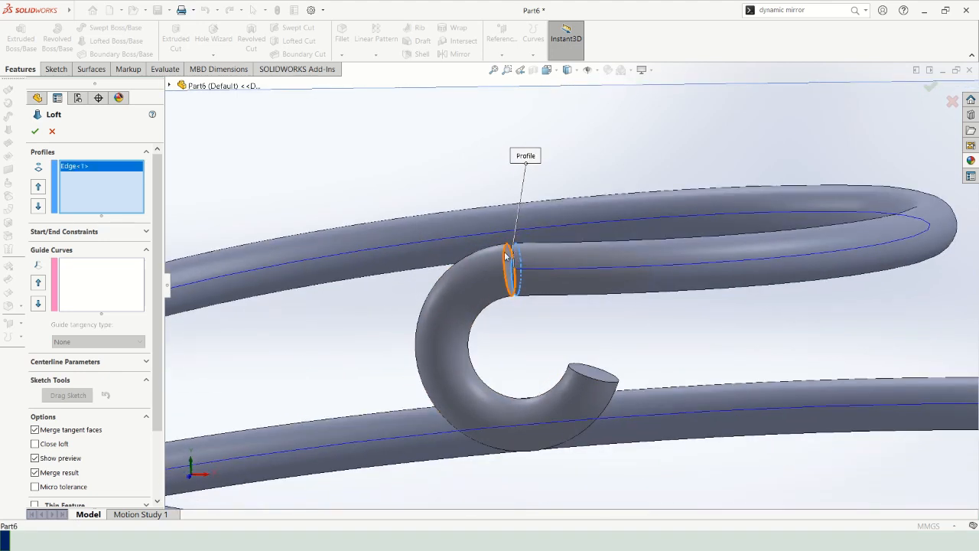
click(511, 263)
Step: Align the loft connector across the two circular edges and create the loft with Merge result enabled
scroll(505, 272, down, 4)
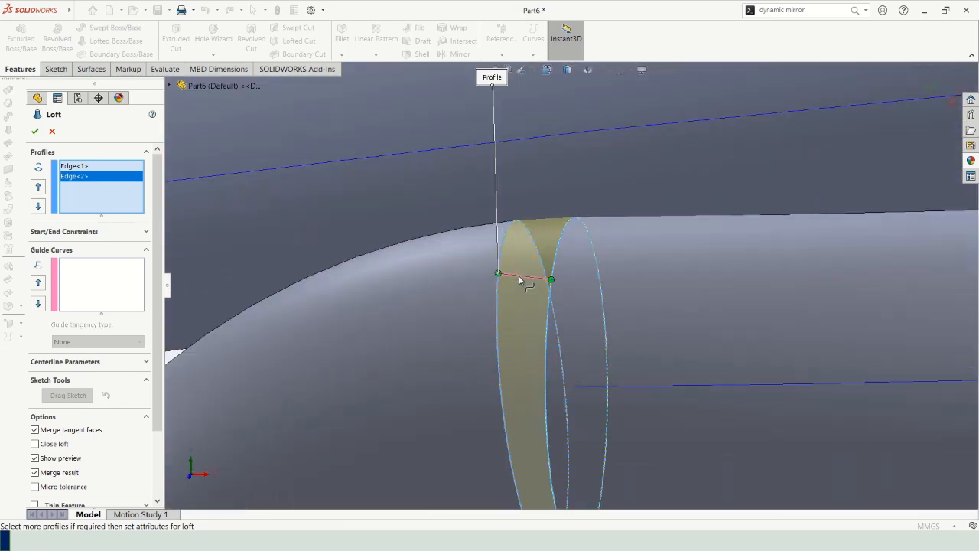
scroll(522, 281, down, 2)
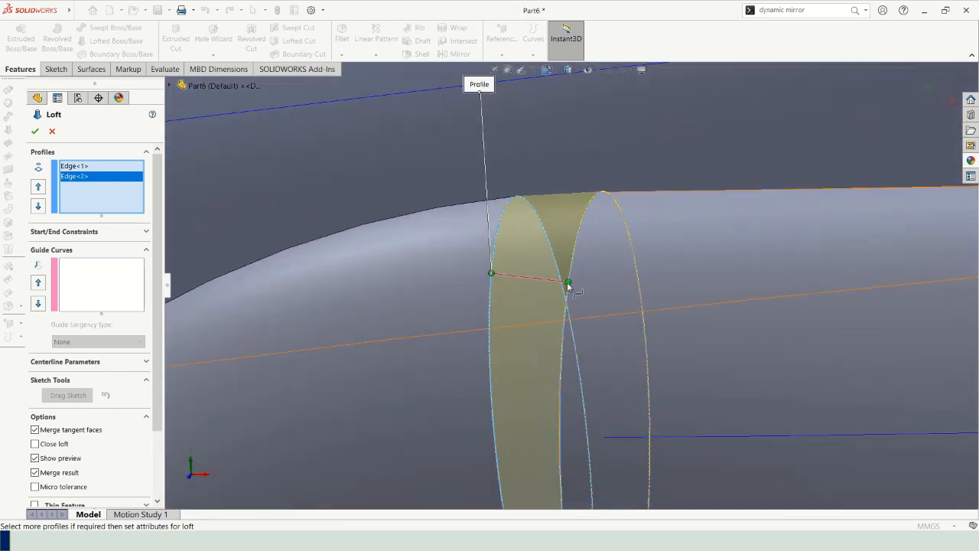
drag(567, 283, 568, 281)
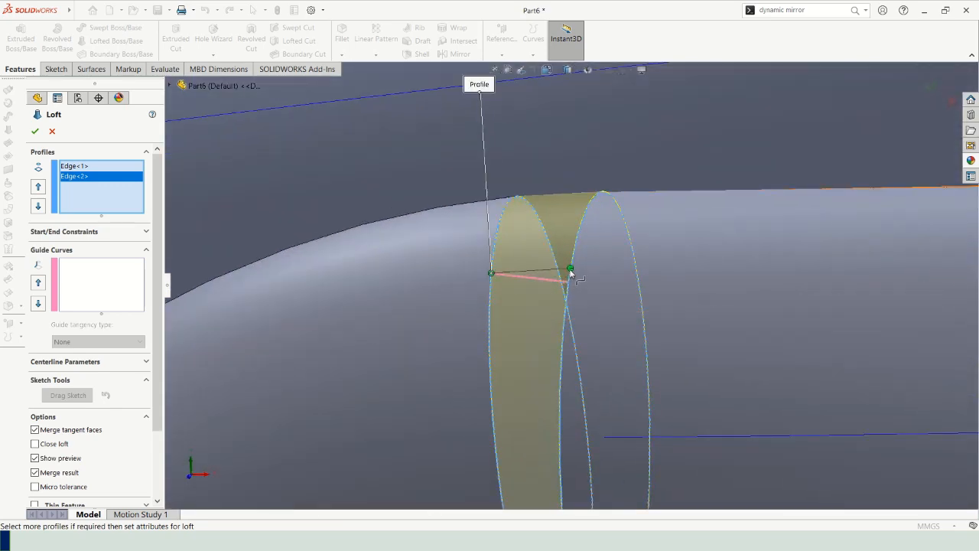
middle_drag(541, 283, 596, 381)
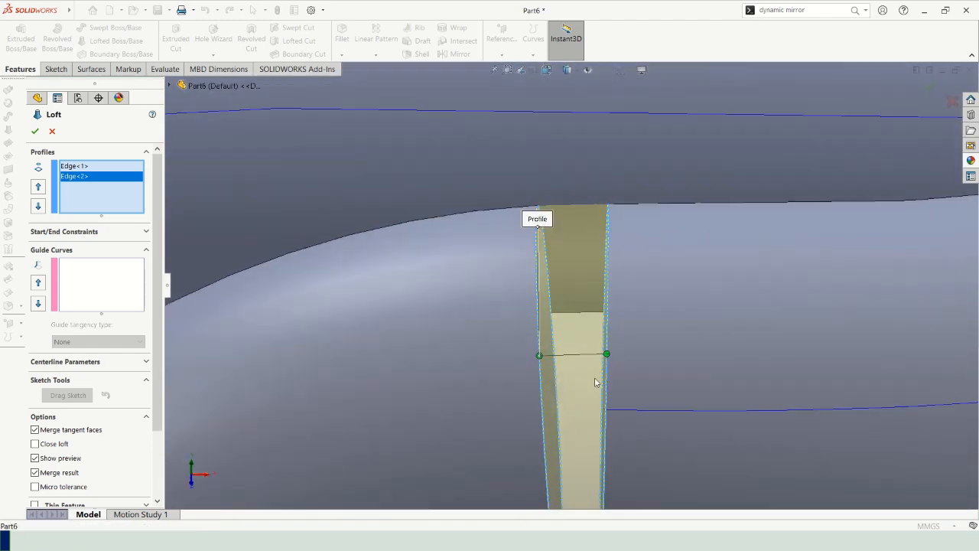
scroll(528, 343, up, 3)
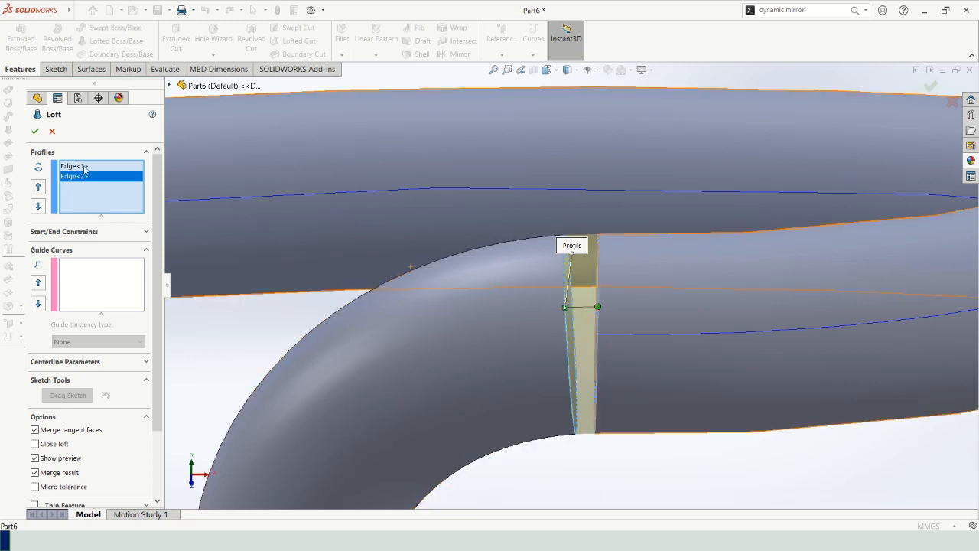
click(39, 136)
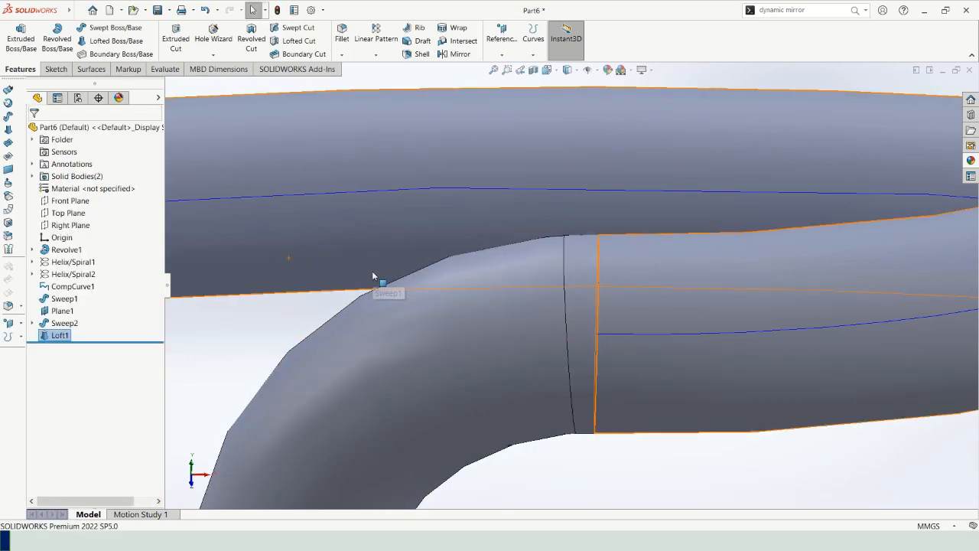
Step: Examine the lofted joint between the hook and the spiral from several angles
scroll(372, 271, up, 3)
scroll(424, 295, up, 3)
click(423, 210)
scroll(484, 306, up, 1)
middle_drag(484, 306, 484, 344)
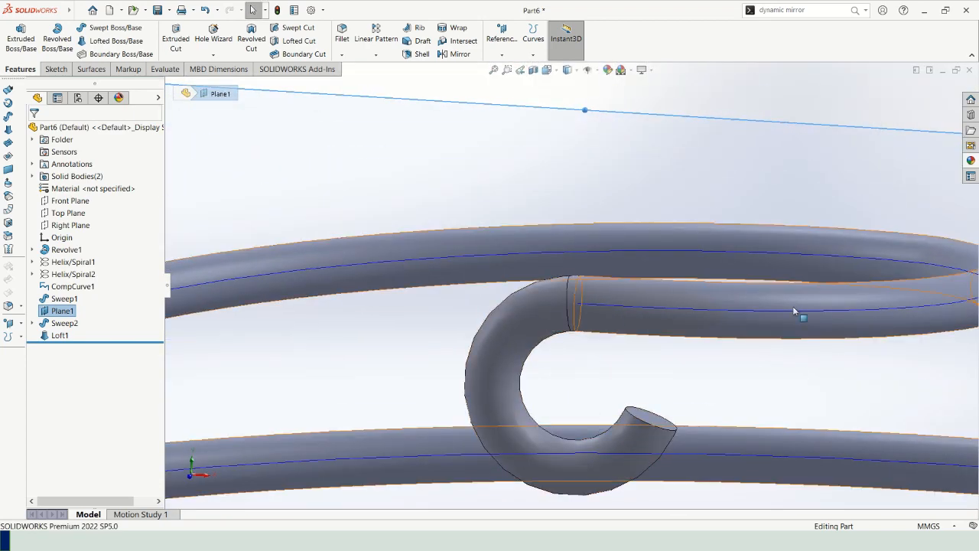
middle_drag(792, 306, 654, 170)
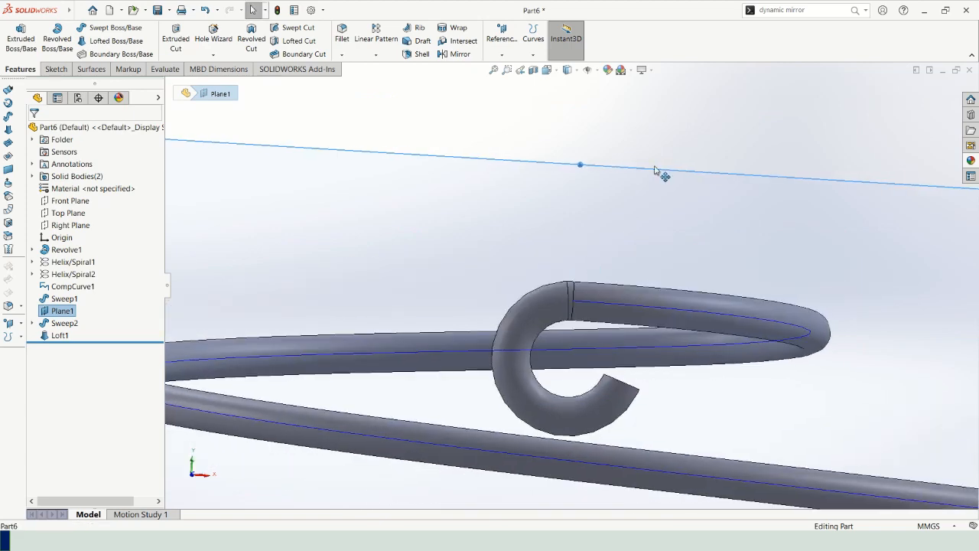
click(666, 151)
scroll(575, 238, up, 3)
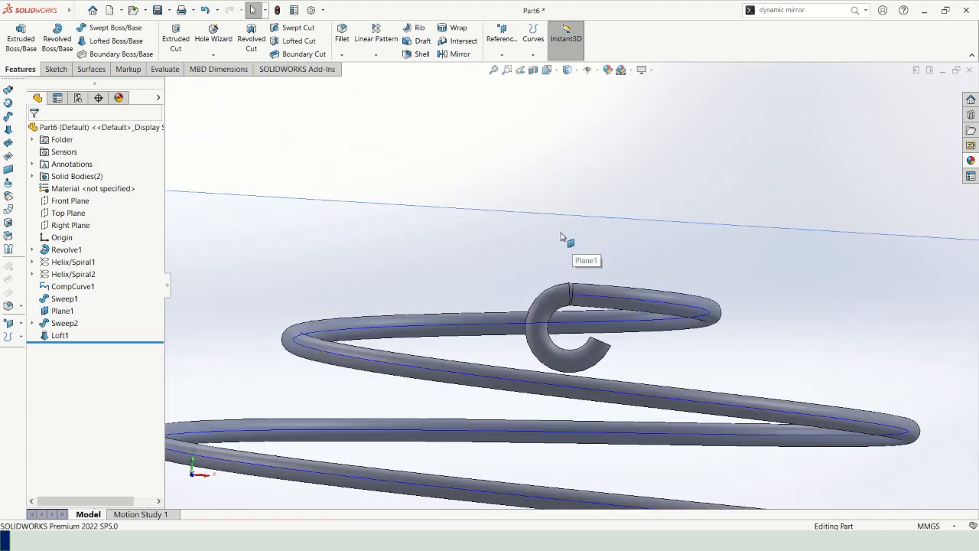
Step: Switch to the PowerPoint slide show and advance to the slide about adding the hook at the spiral's other end
key(alt+Tab)
key(Right)
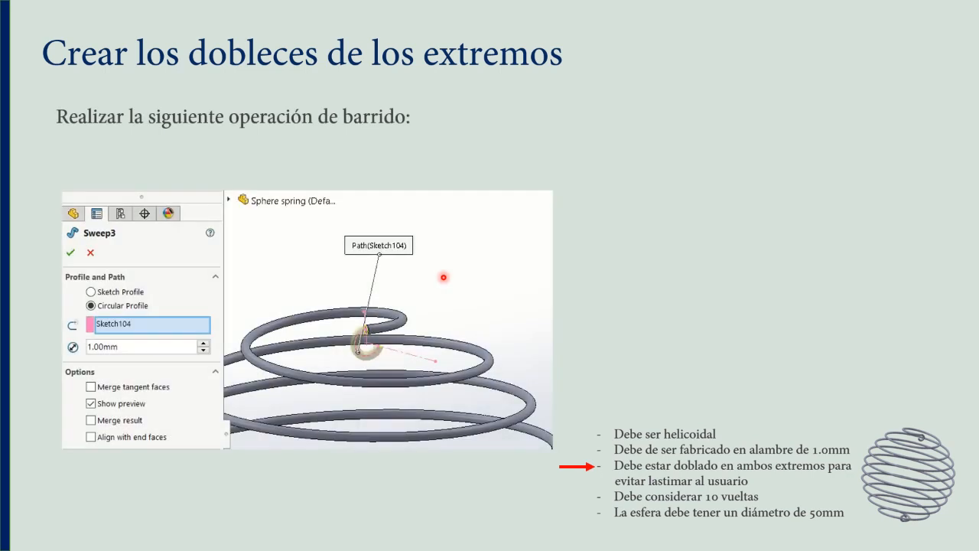
key(Right)
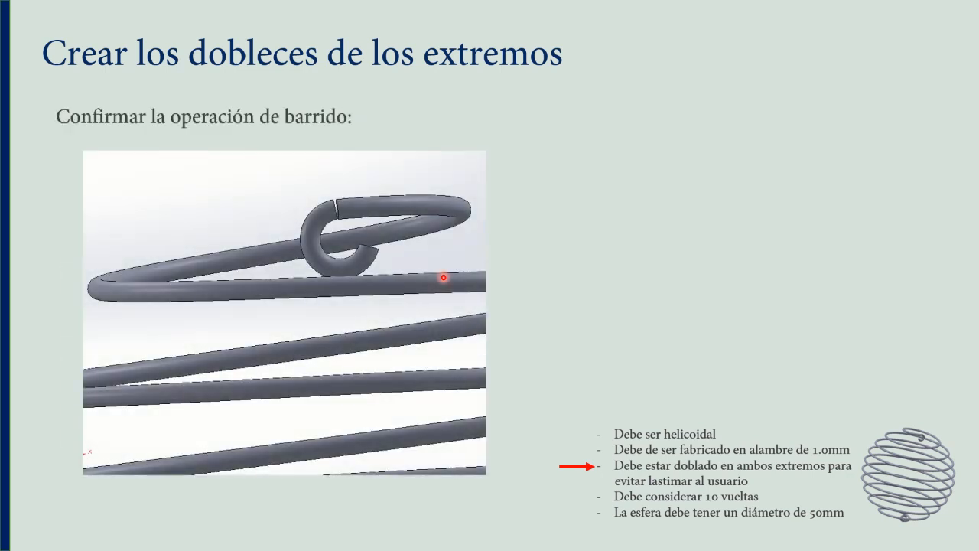
key(Right)
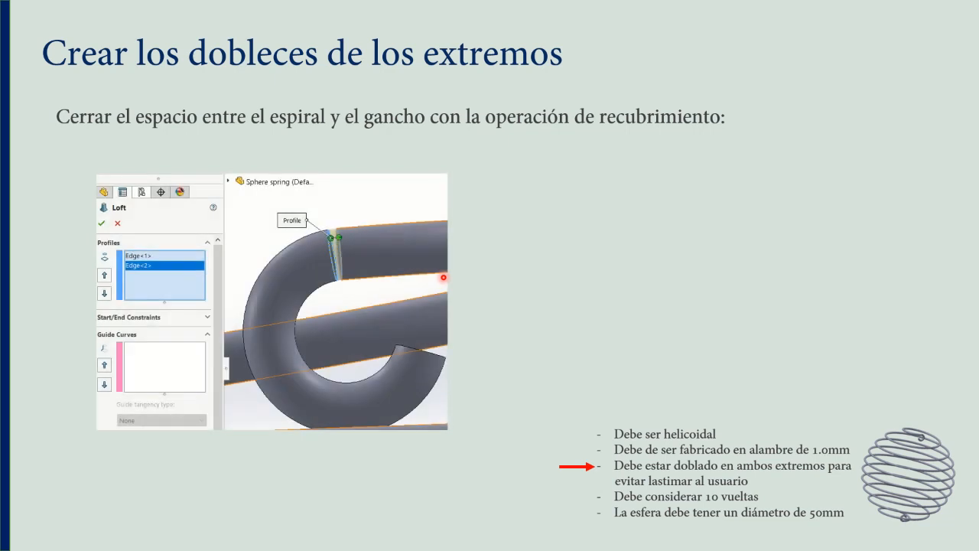
key(Right)
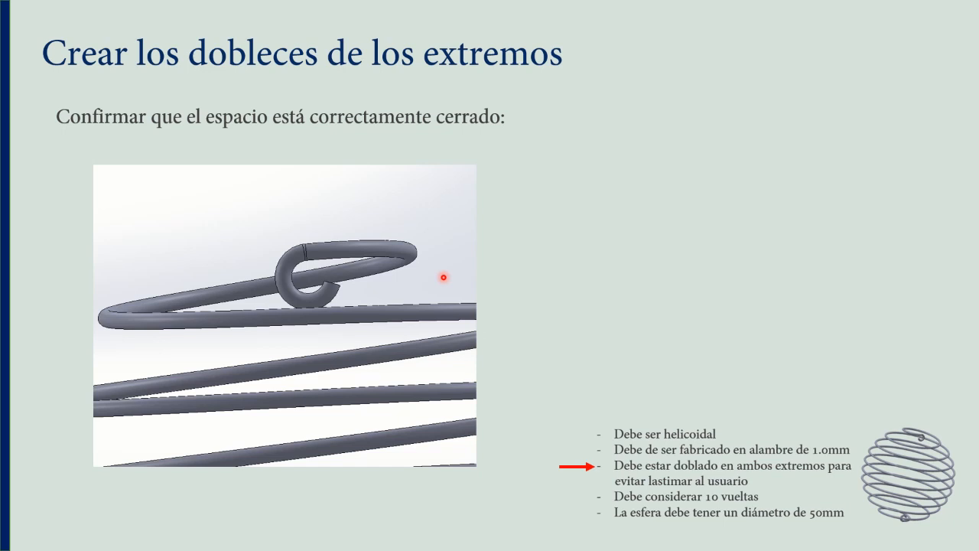
key(Right)
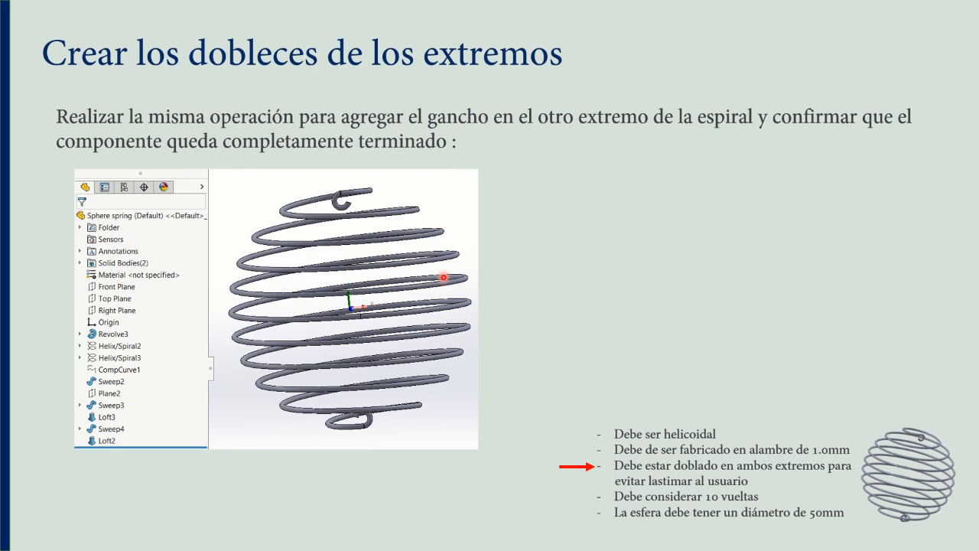
Step: Switch back to SOLIDWORKS and start a sketch on Plane1 for the hook at the spiral's lower end
key(alt+Tab)
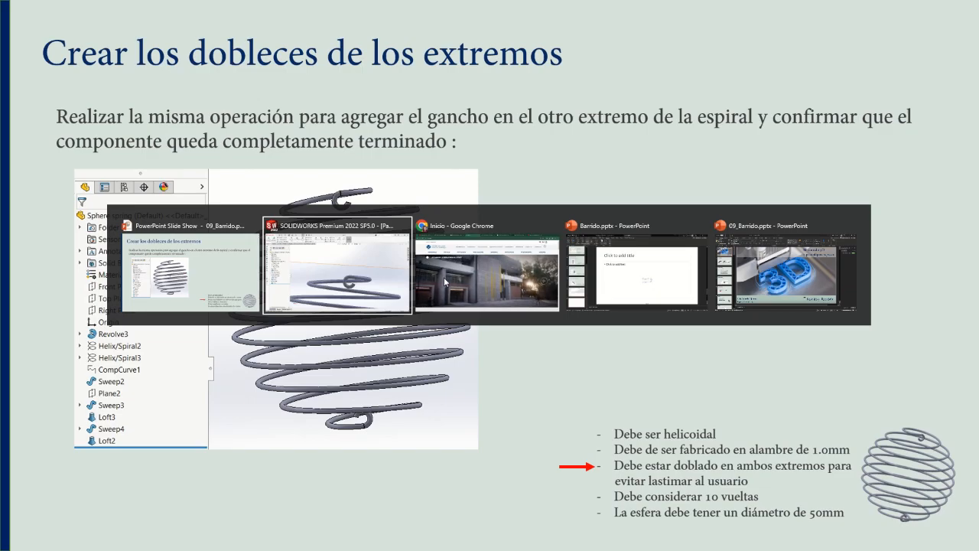
scroll(452, 282, up, 11)
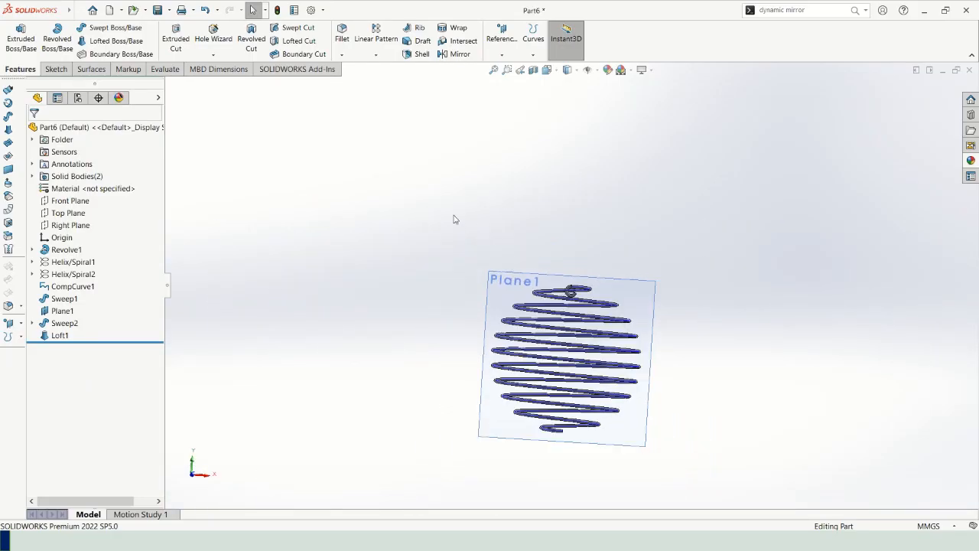
click(533, 274)
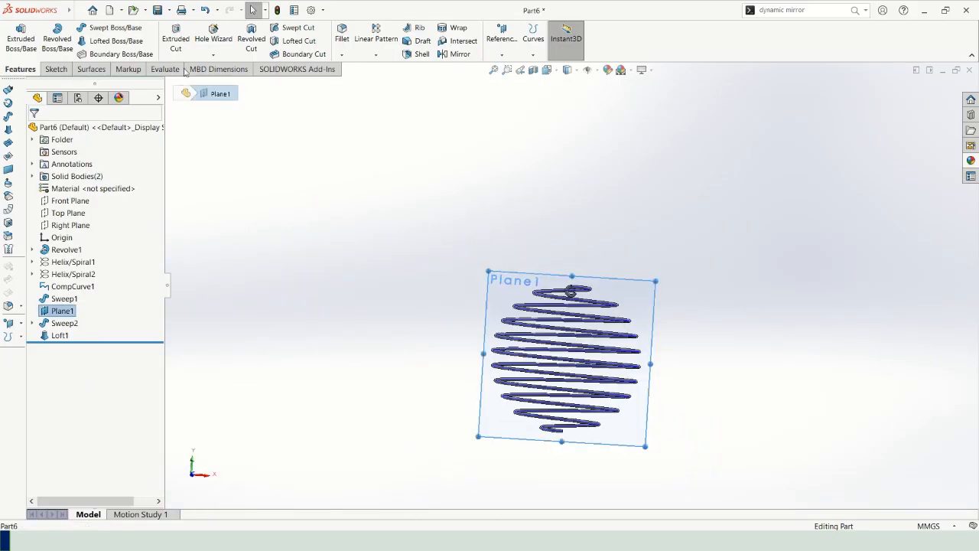
click(56, 68)
click(15, 34)
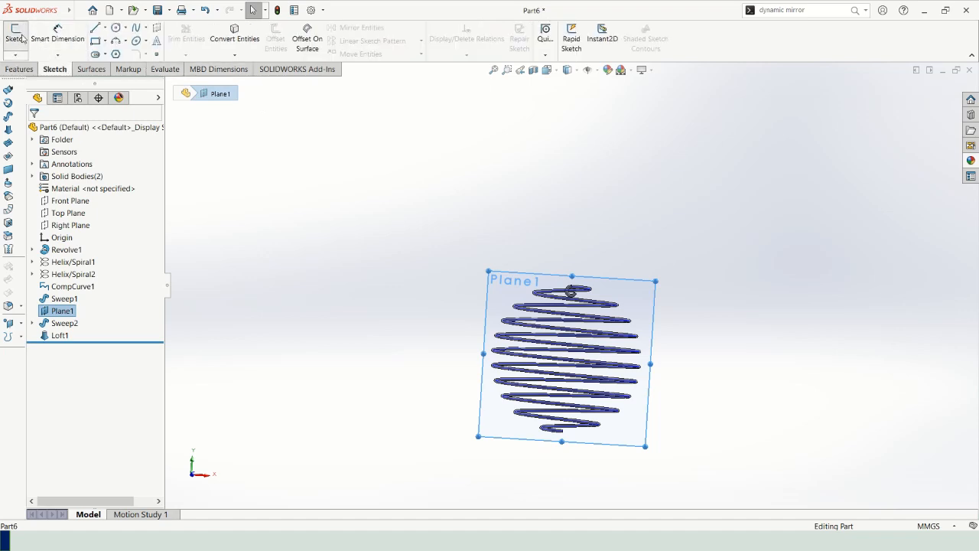
scroll(595, 461, down, 5)
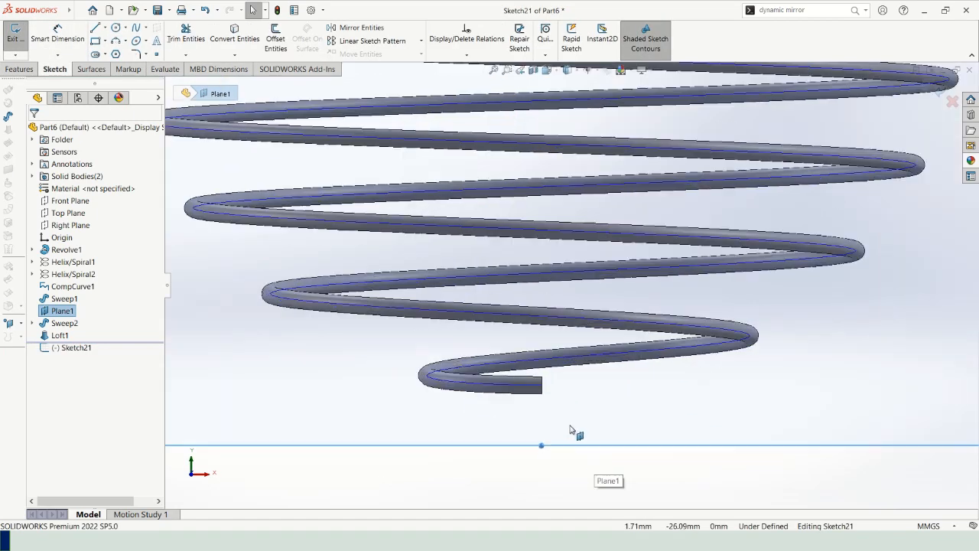
Step: Sketch a 180° three-point arc of about 1.6 mm radius beside the spiral's lower end, opening toward the wire
click(116, 41)
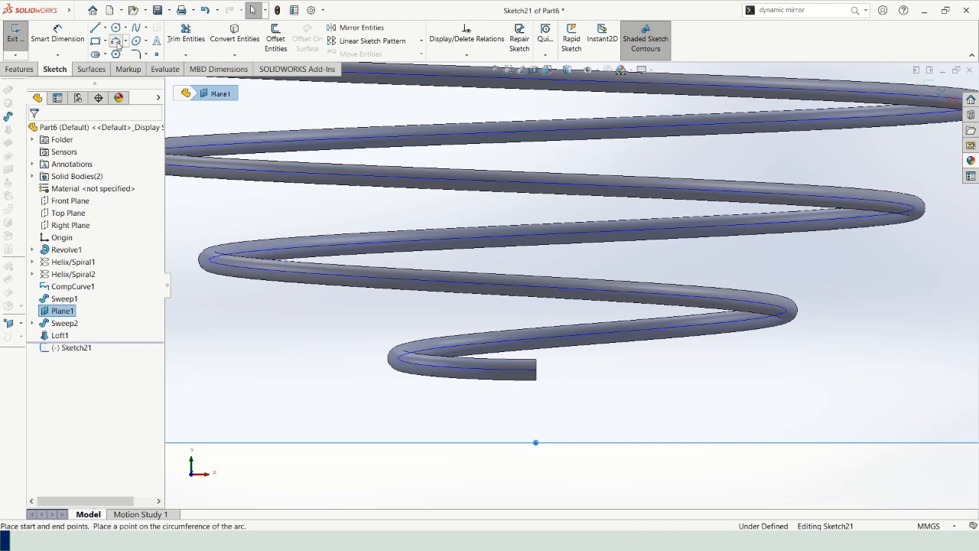
click(549, 372)
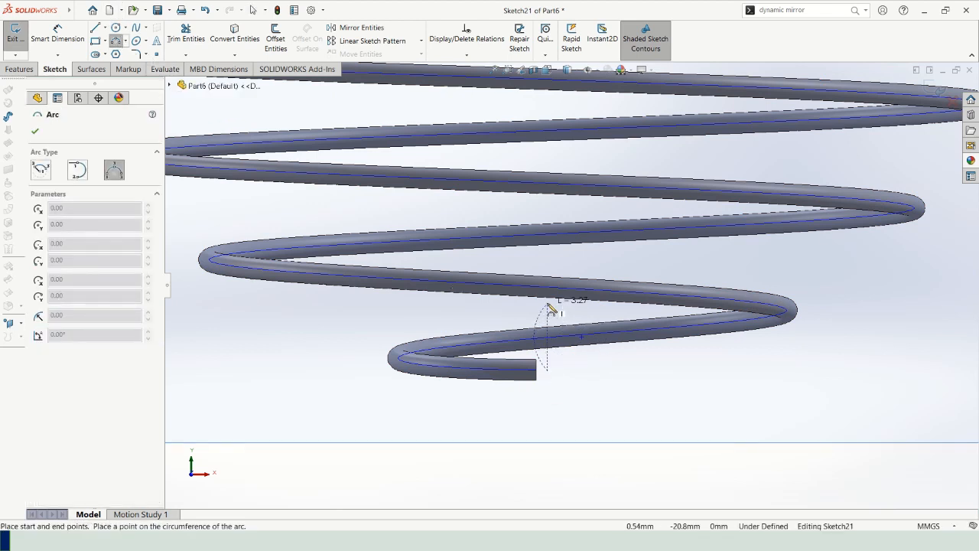
click(548, 304)
click(588, 345)
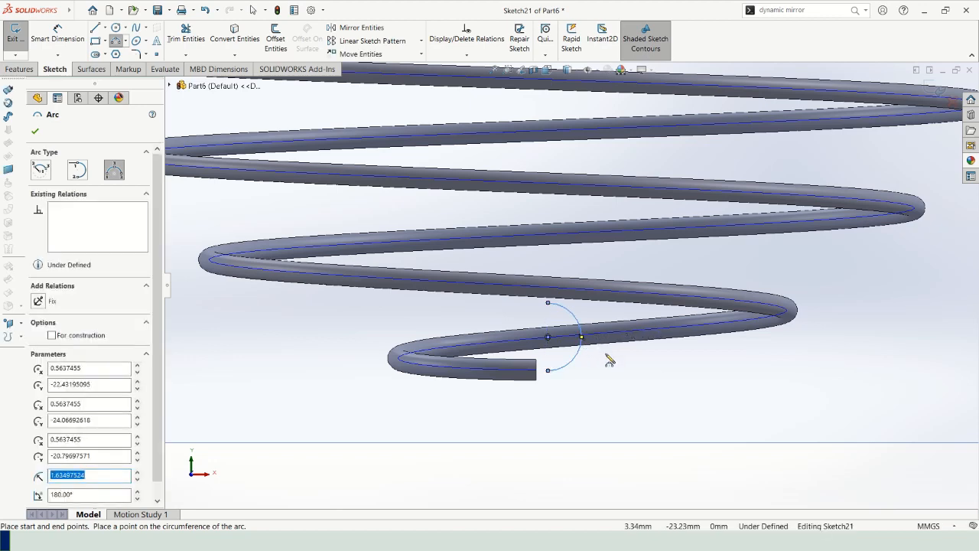
key(Escape)
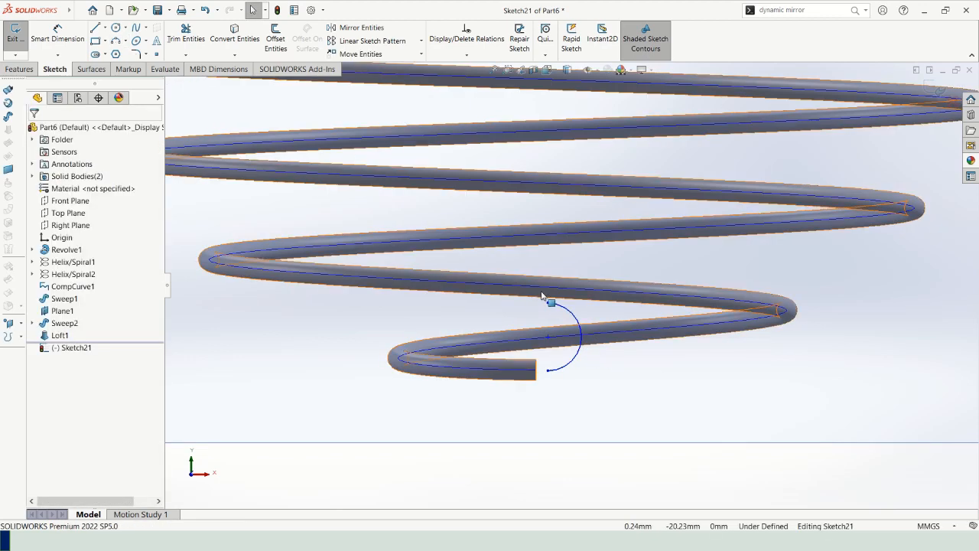
Step: Place a vertical dimension between the lower arc's center and the origin
click(57, 35)
click(549, 340)
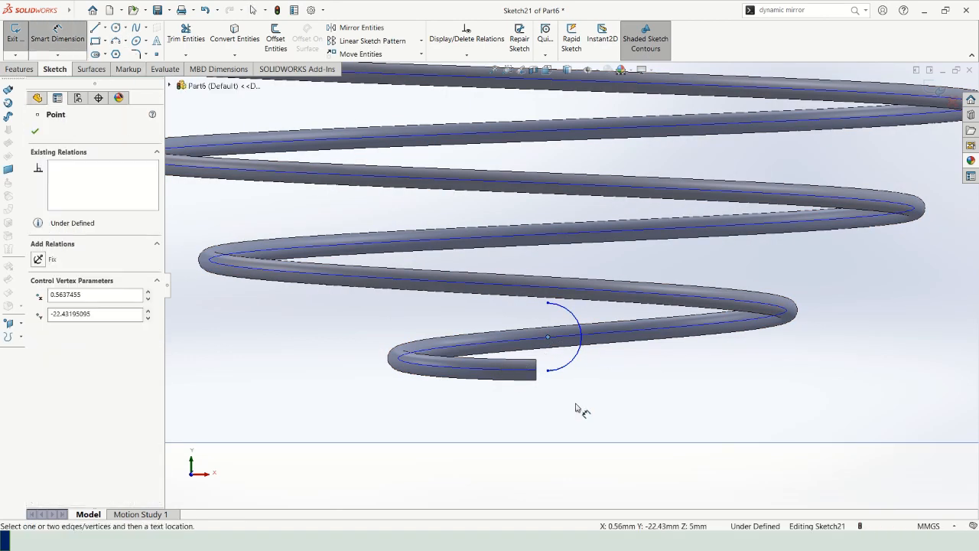
key(f)
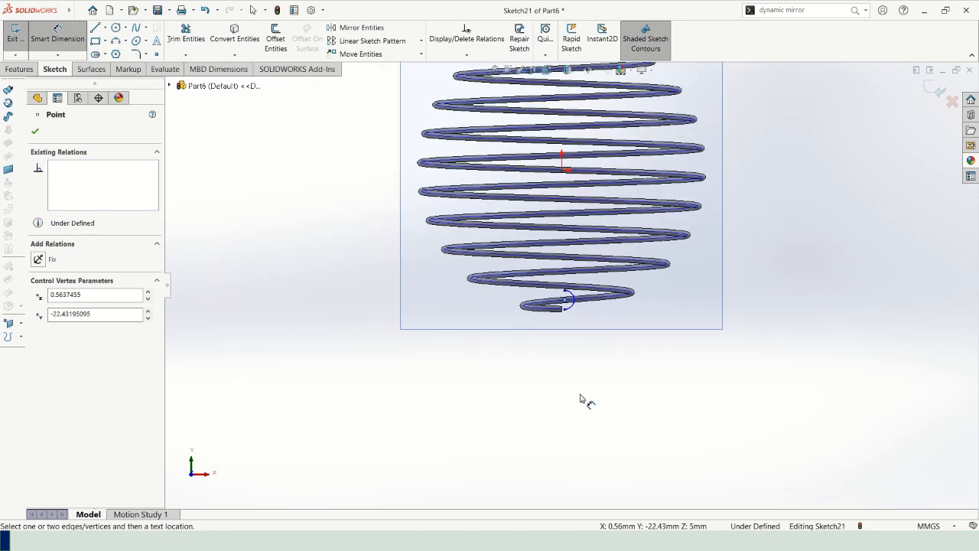
click(563, 169)
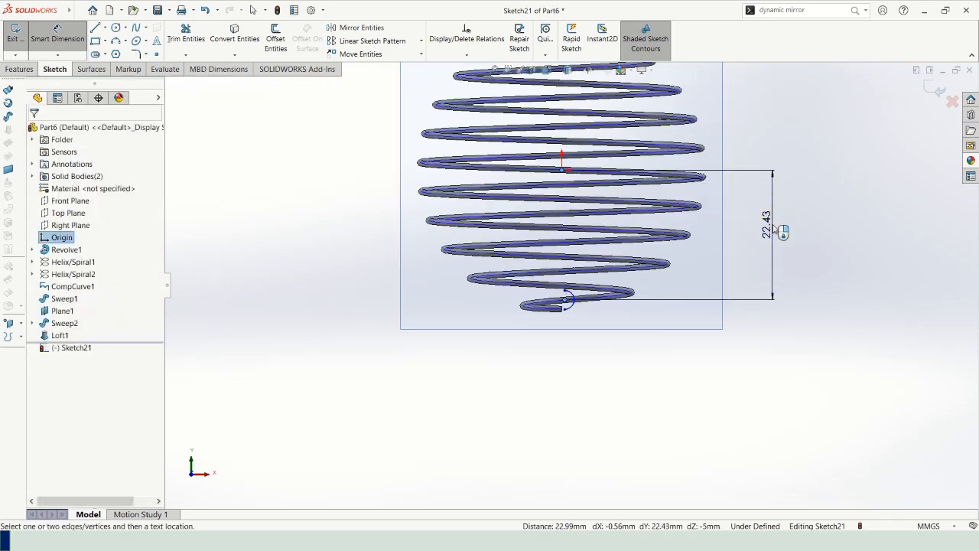
click(773, 221)
Step: Switch to the PowerPoint slide show and go back to the slide with the dimensioned hook sketch
key(alt+Tab)
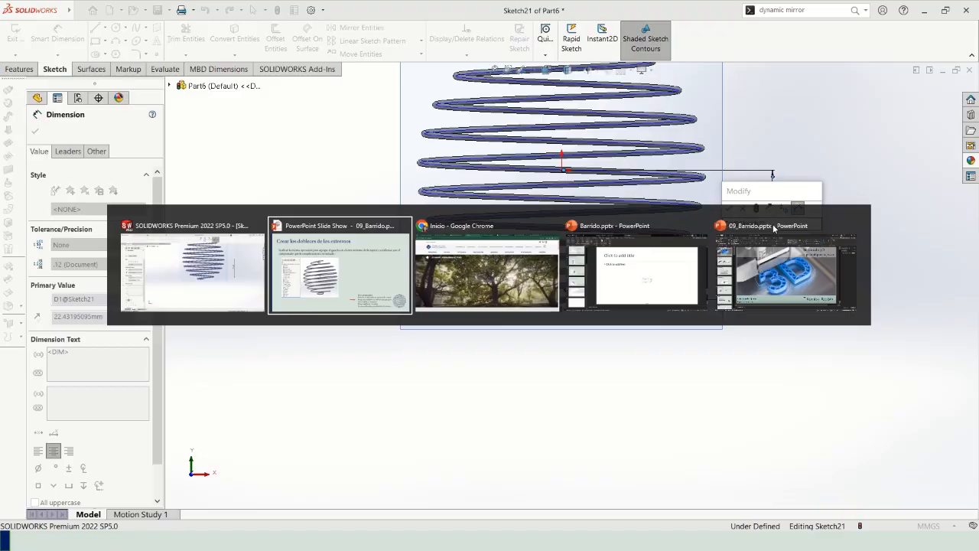
key(Left)
key(Left)
key(Left)
key(Left)
key(Left)
key(Left)
key(Left)
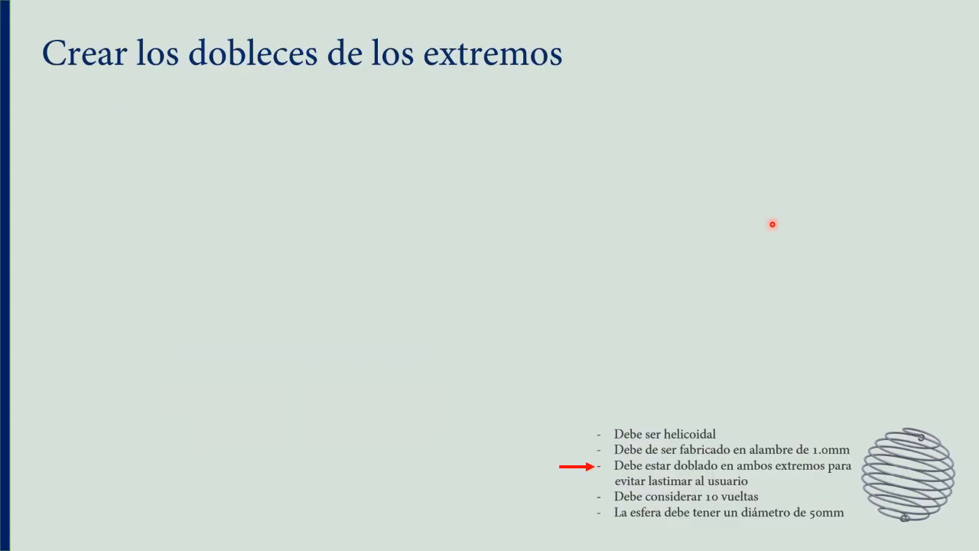
key(Left)
key(Left)
key(Left)
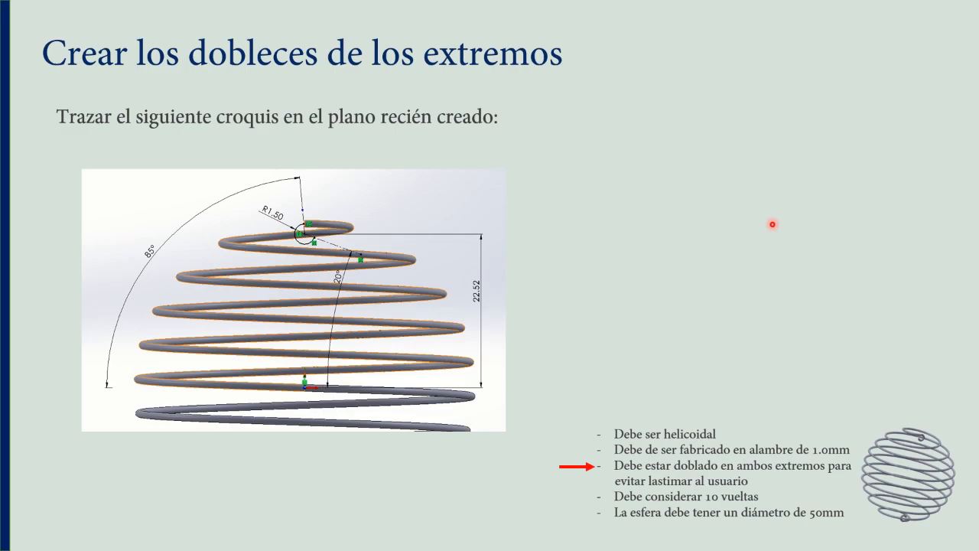
Step: Switch back to SOLIDWORKS and set the vertical distance between the lower arc's center and the origin to 22.52 mm
key(alt+Tab)
text(22.52)
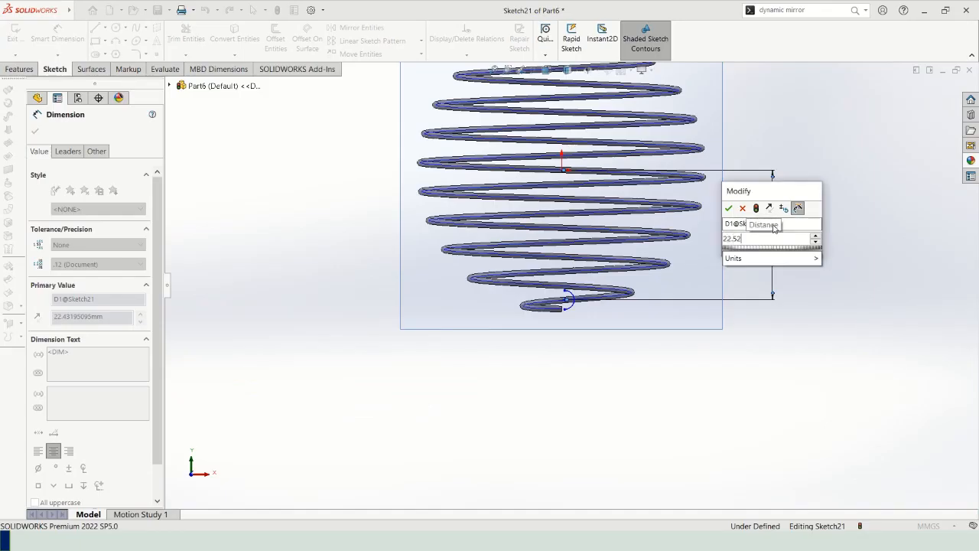
key(Return)
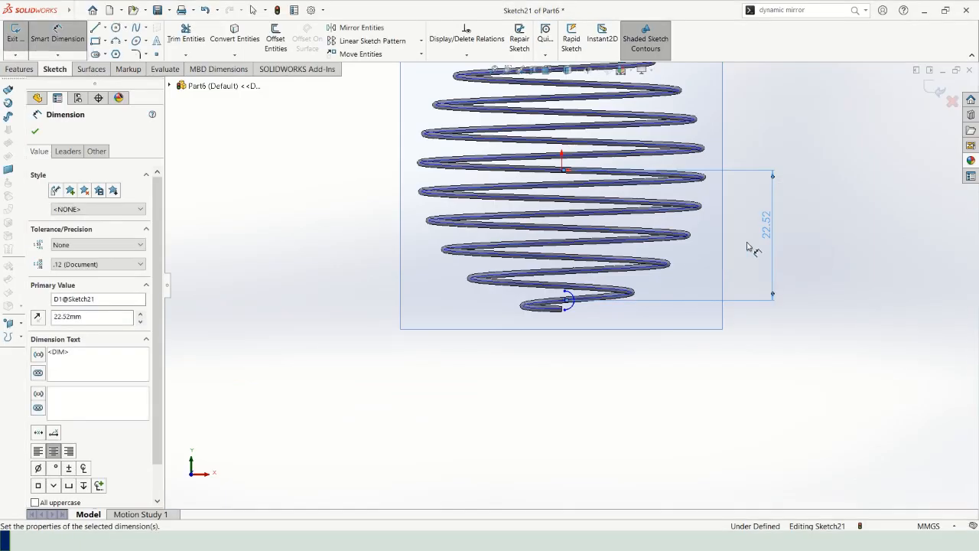
Step: Dimension the lower arc's radius as 1.5 mm, checking the value on the PowerPoint slide
scroll(608, 306, down, 3)
click(539, 315)
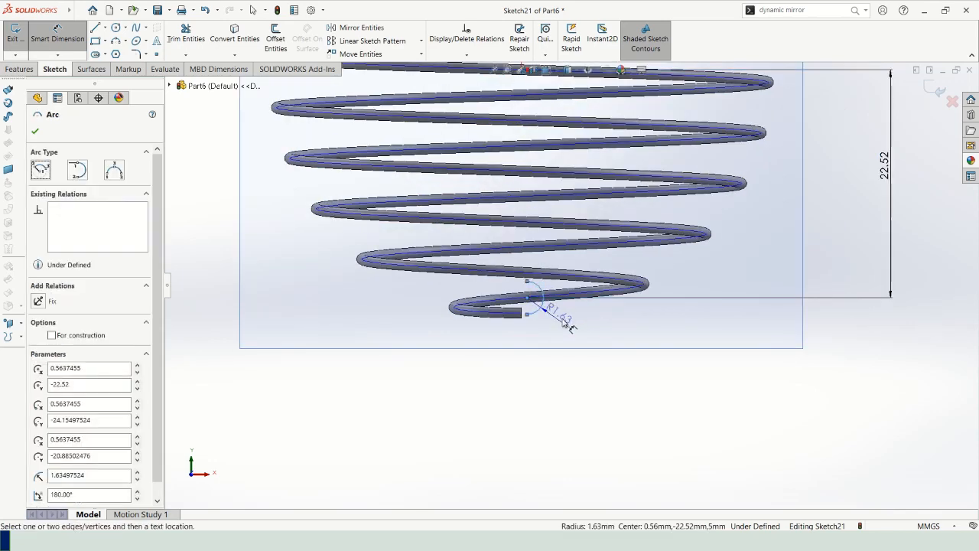
click(566, 322)
key(alt+Tab)
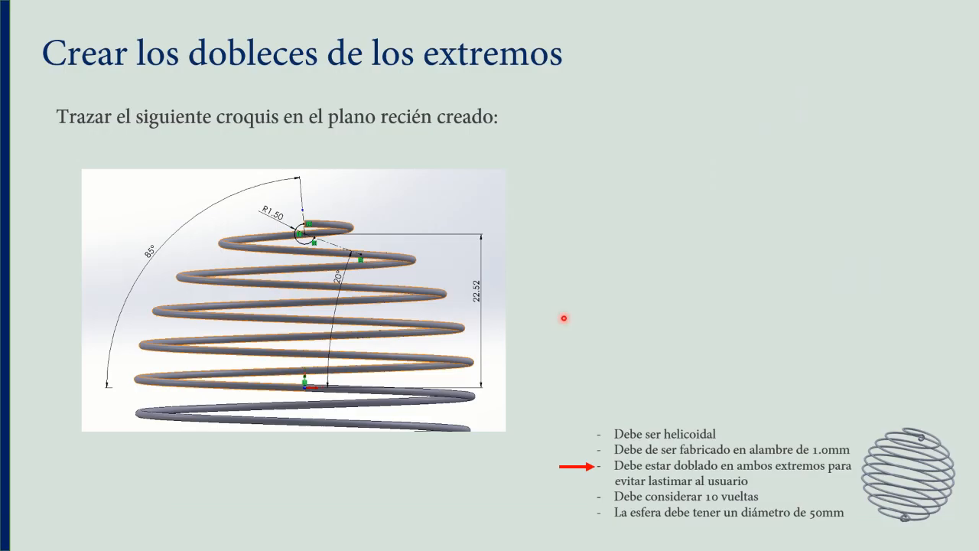
key(alt+Tab)
text(1.5)
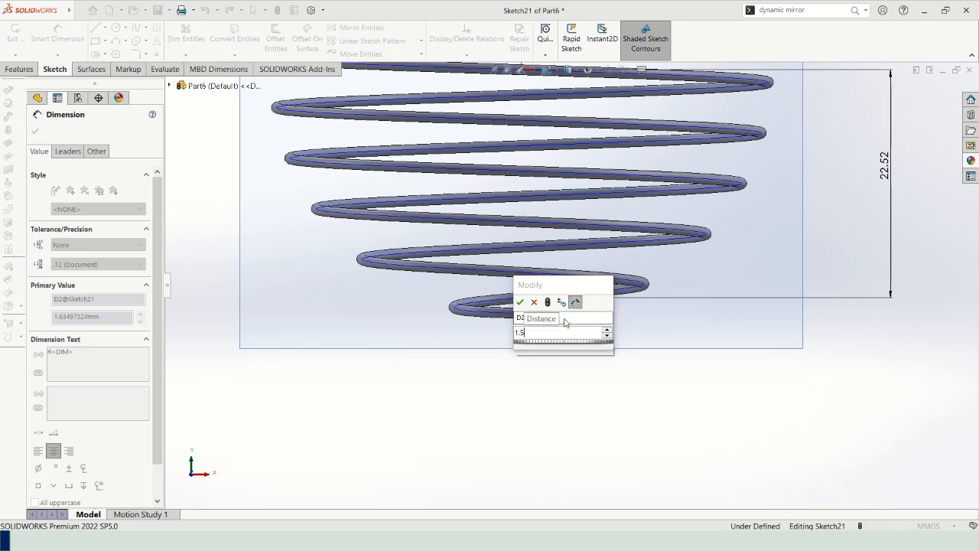
key(Return)
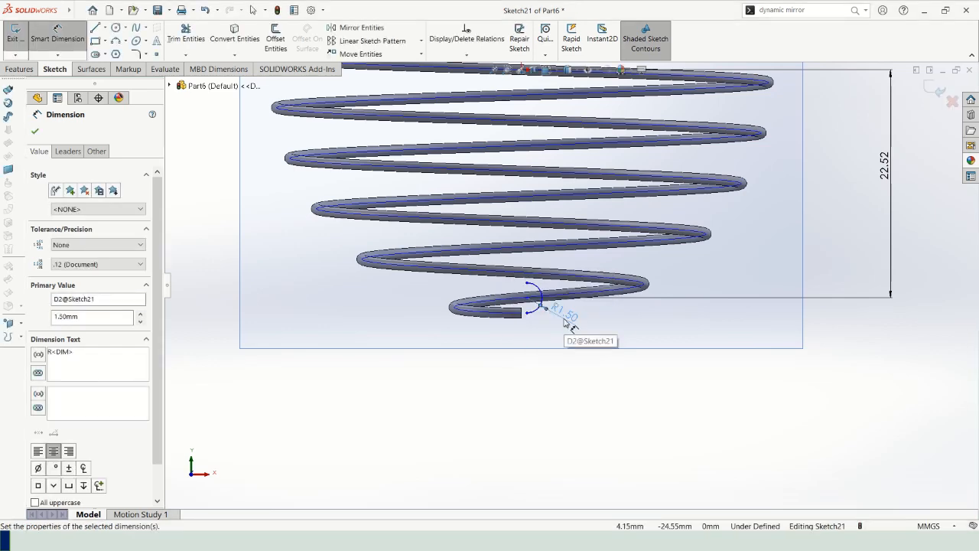
key(Escape)
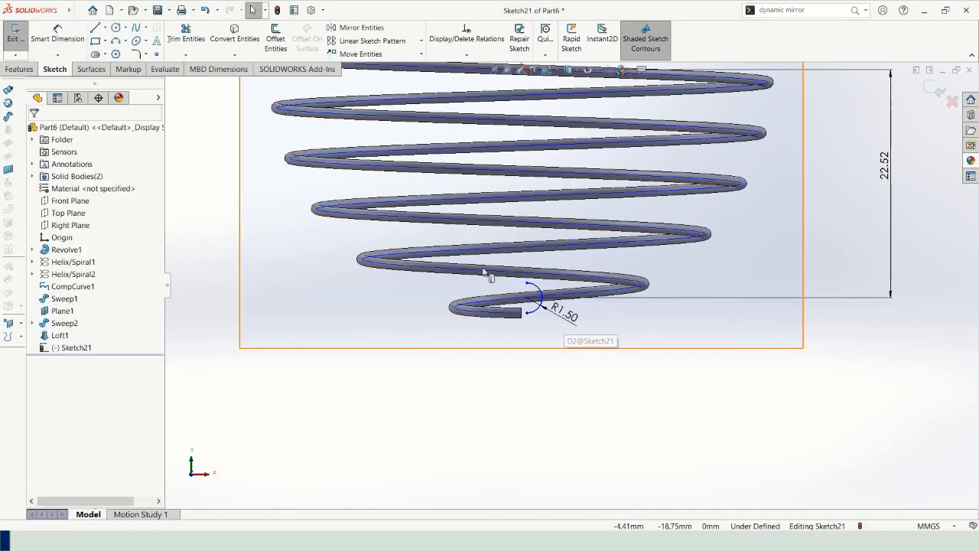
Step: Align the lower arc's center with the origin using a Vertical relation
click(537, 302)
scroll(526, 265, up, 2)
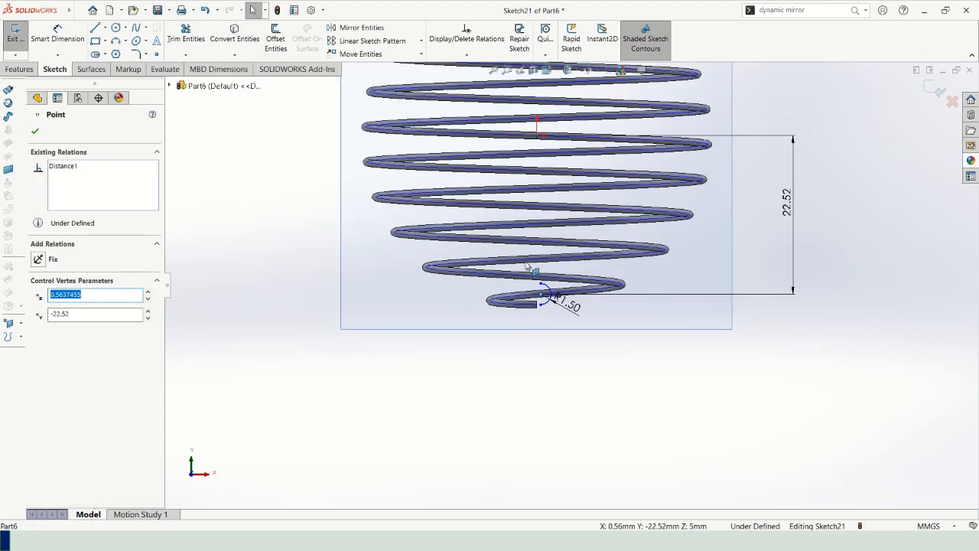
ctrl+click(538, 138)
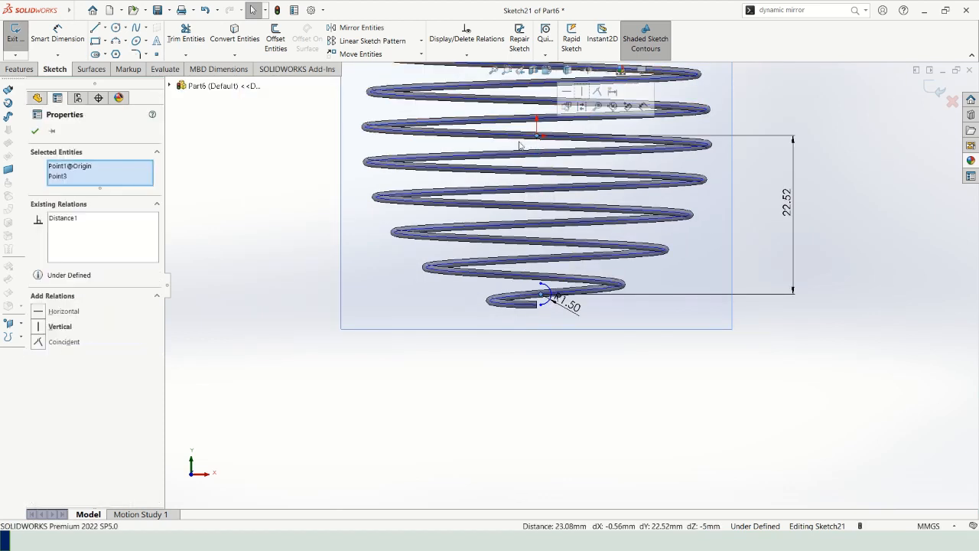
click(39, 327)
Step: Draw two centerlines from the arc's center, one about 6.4 mm down to the right and one about 9.5 mm up to the left
scroll(511, 274, up, 3)
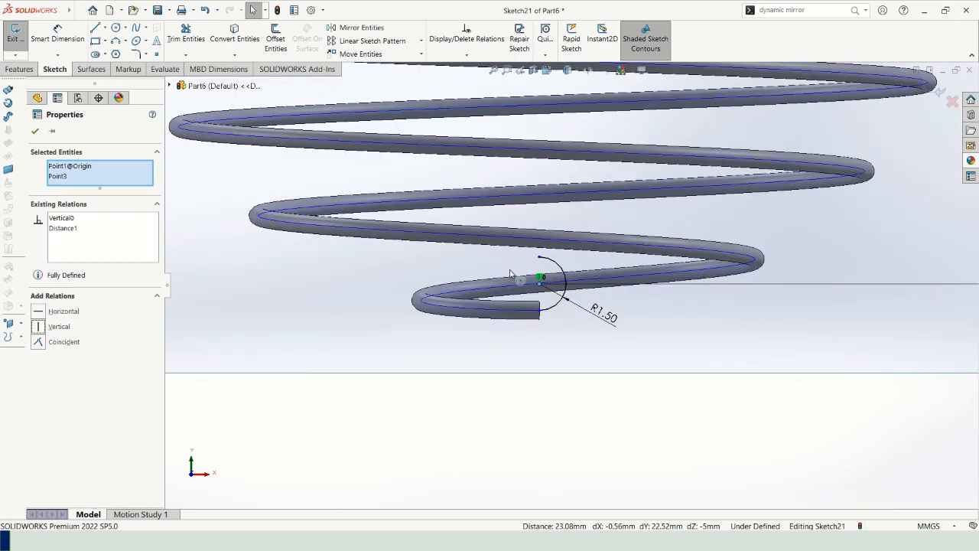
click(104, 29)
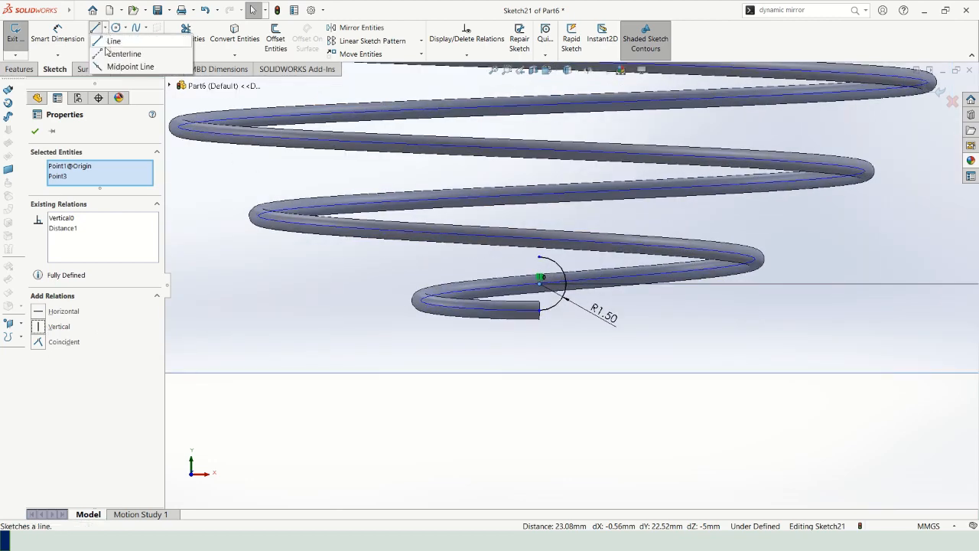
click(113, 50)
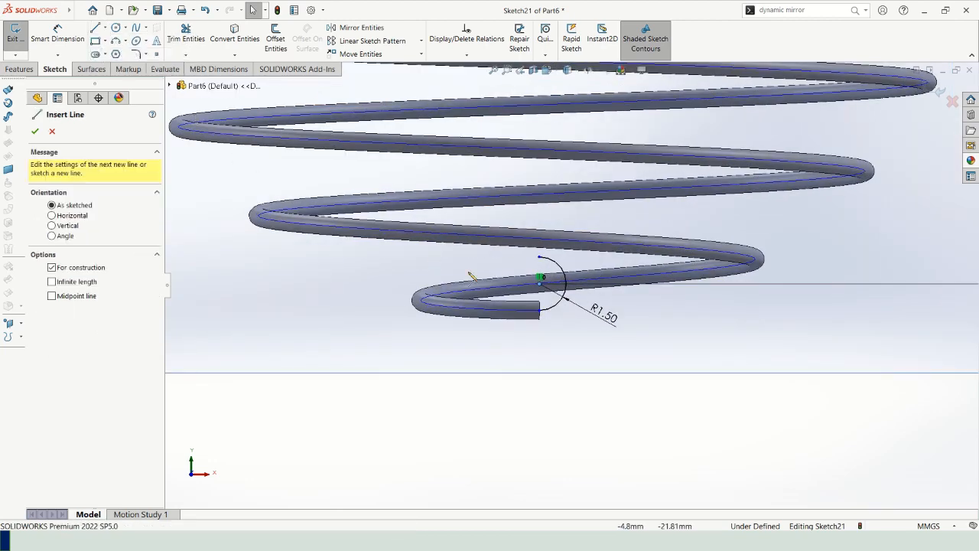
click(540, 283)
scroll(559, 328, up, 1)
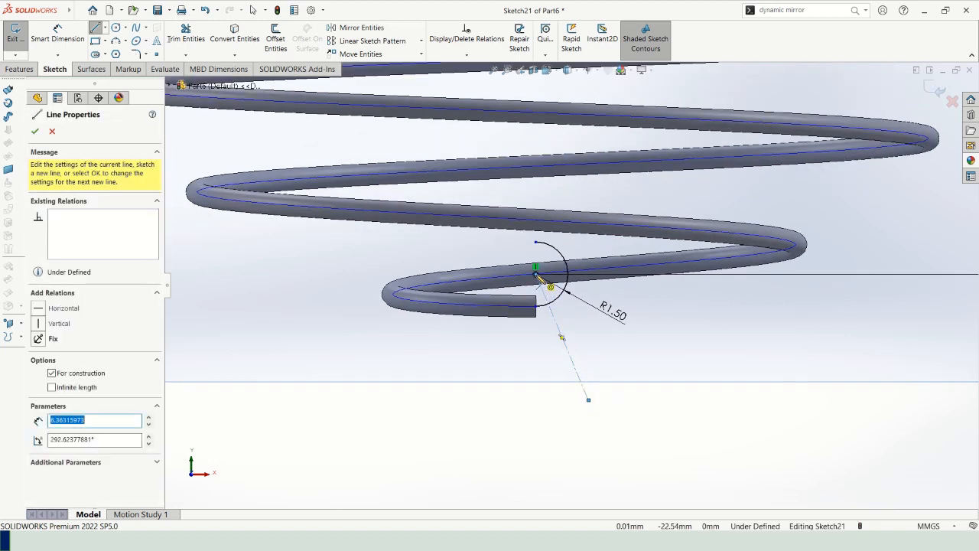
drag(536, 273, 348, 200)
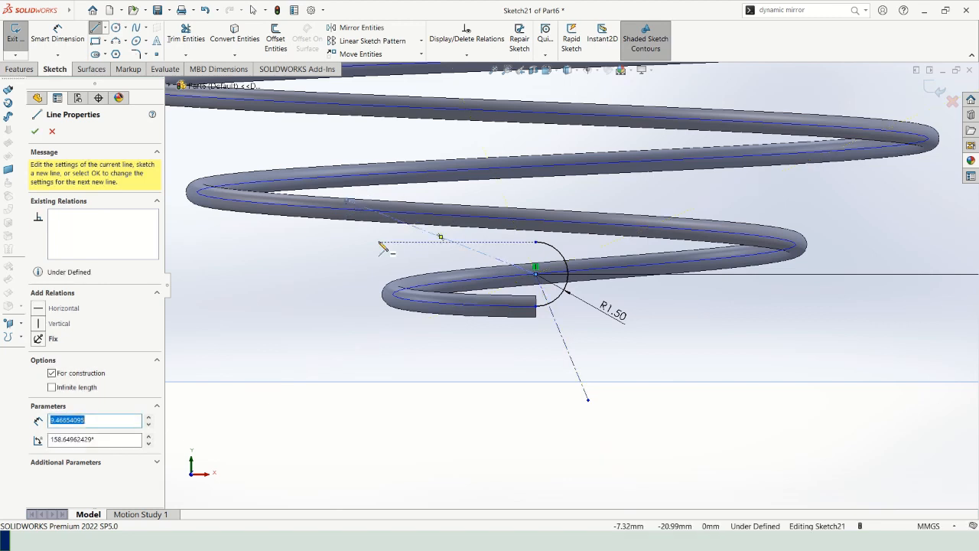
click(38, 131)
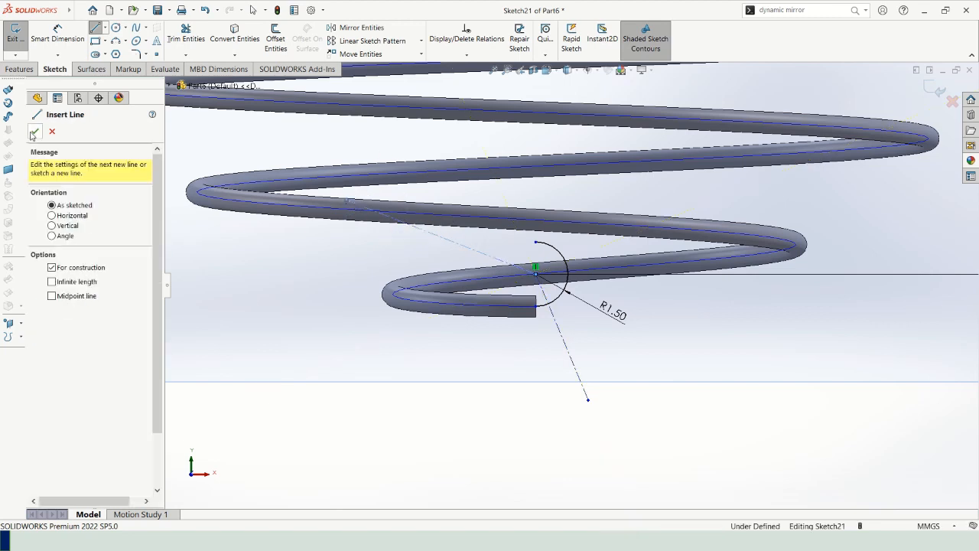
click(38, 131)
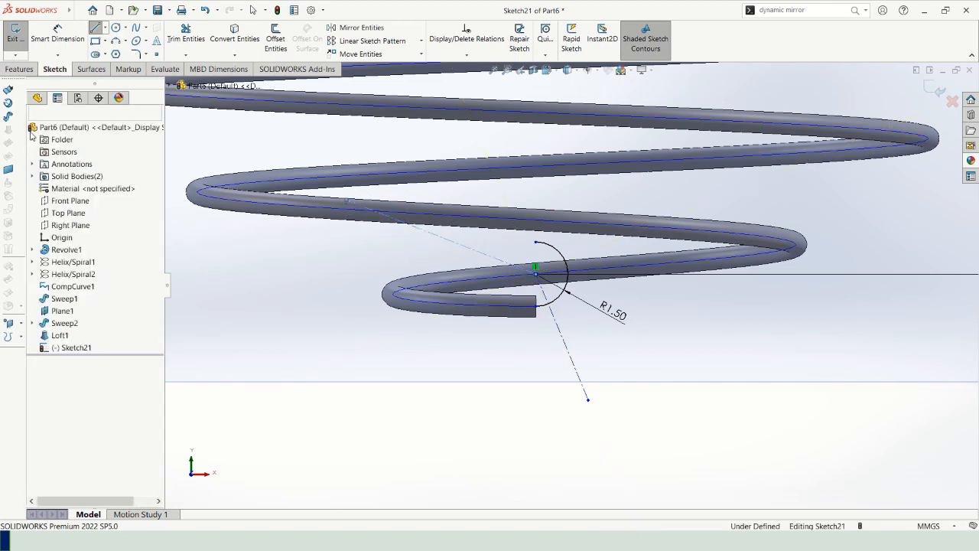
Step: Dimension the angle between the downward centerline and the Top Plane as 85°
click(58, 35)
click(564, 343)
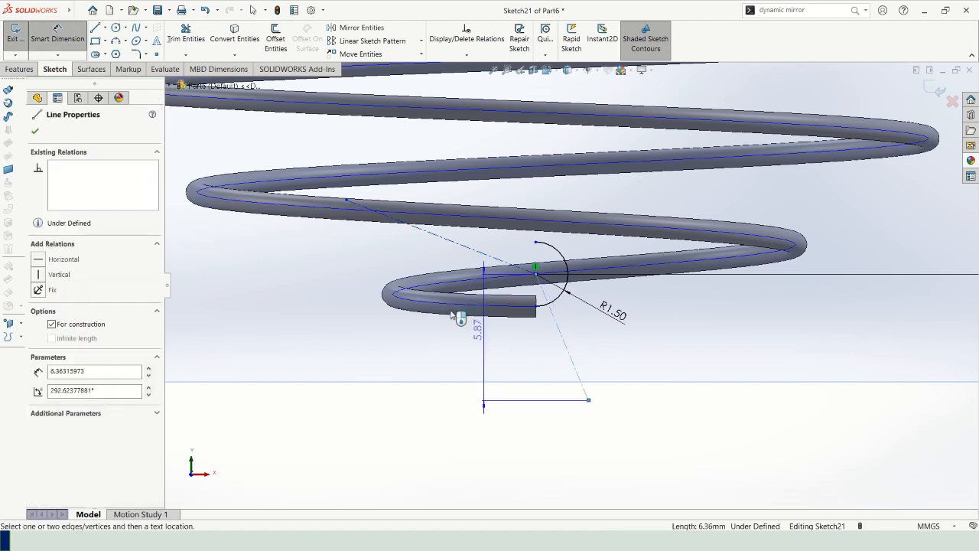
click(173, 86)
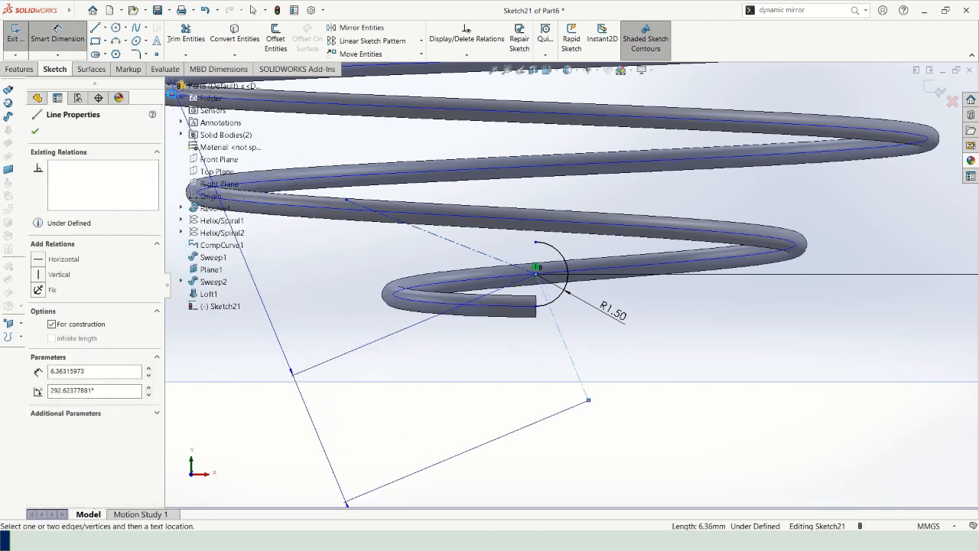
click(217, 171)
scroll(510, 335, up, 8)
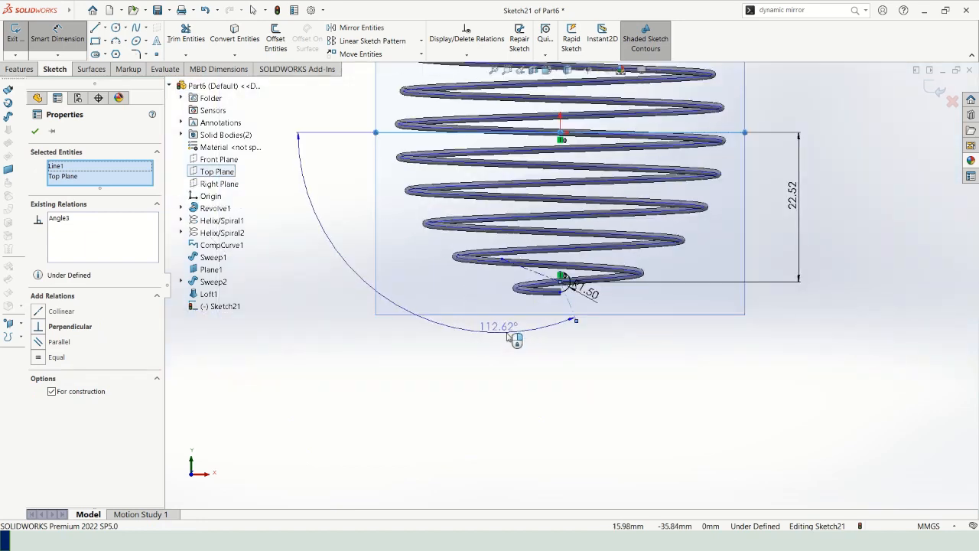
click(664, 299)
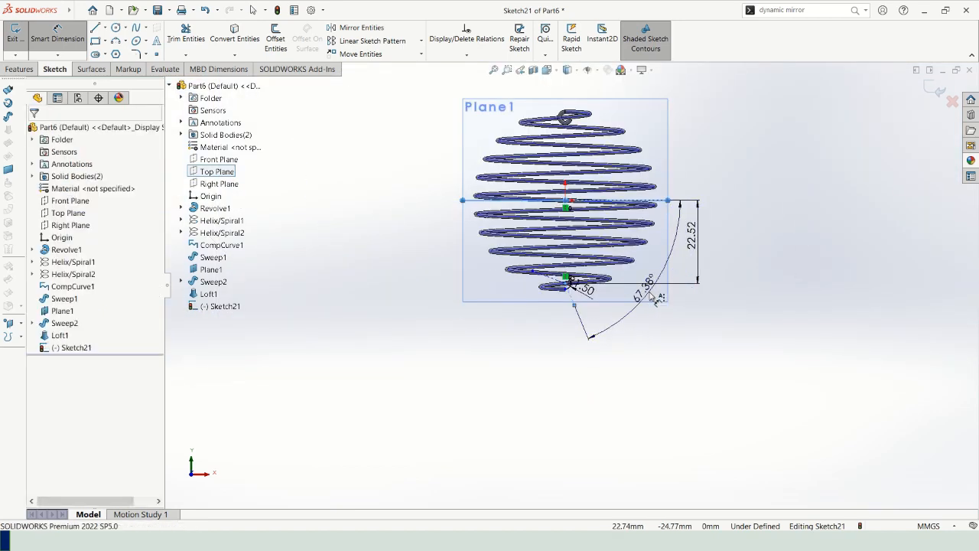
text(85)
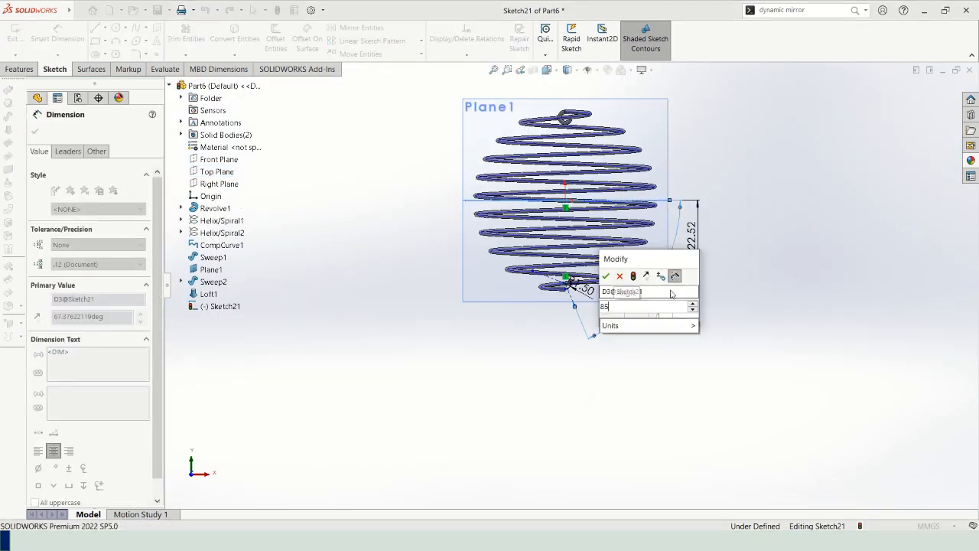
key(Return)
Step: Dimension the angle between the upper-left centerline and the Top Plane as 20°
scroll(616, 278, down, 3)
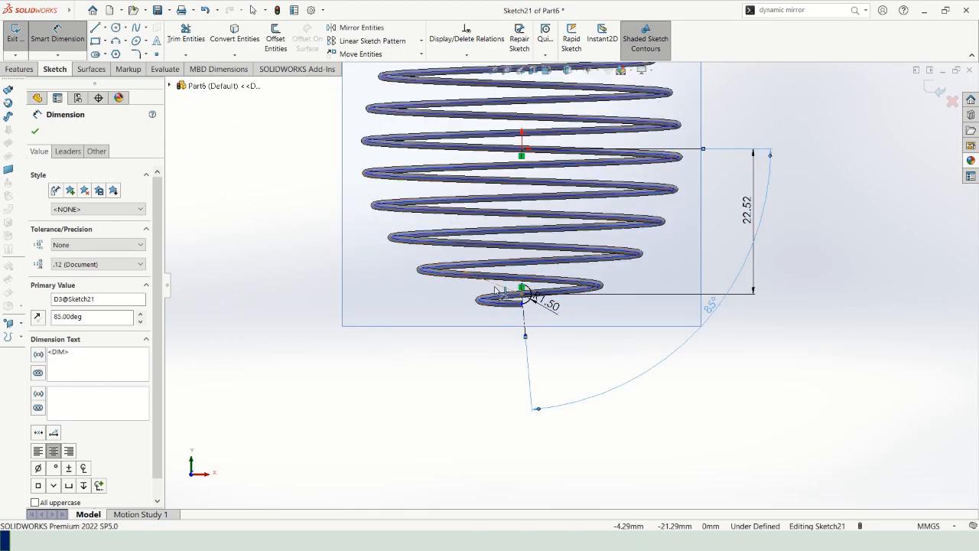
click(516, 228)
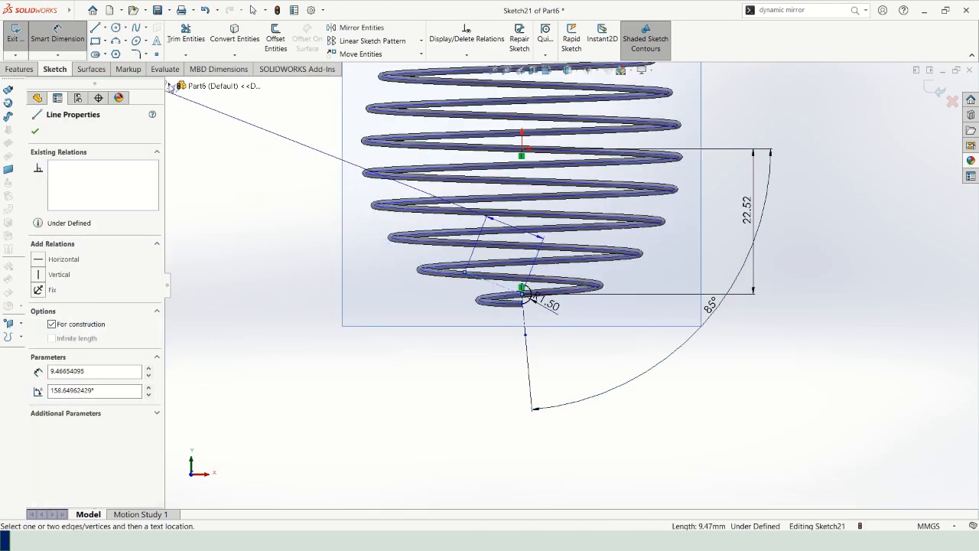
click(170, 86)
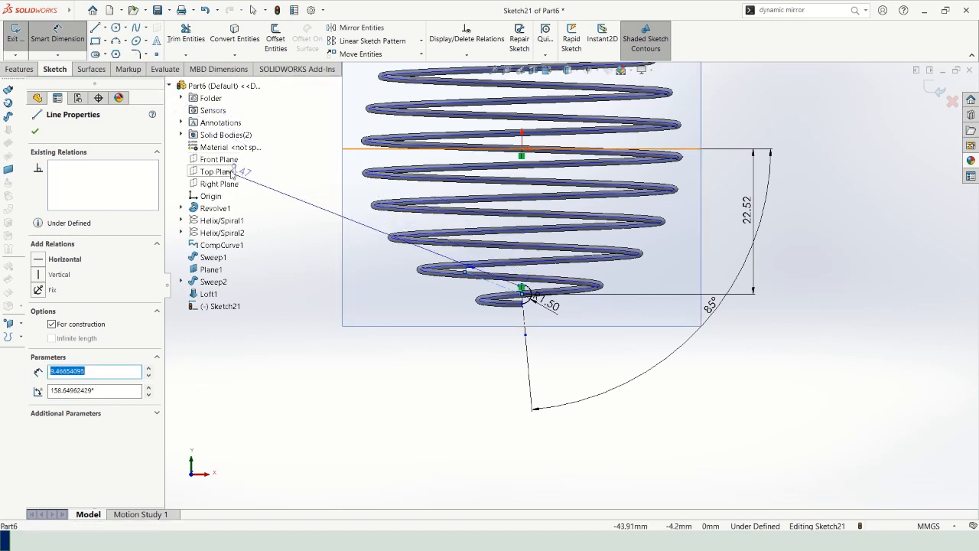
click(216, 171)
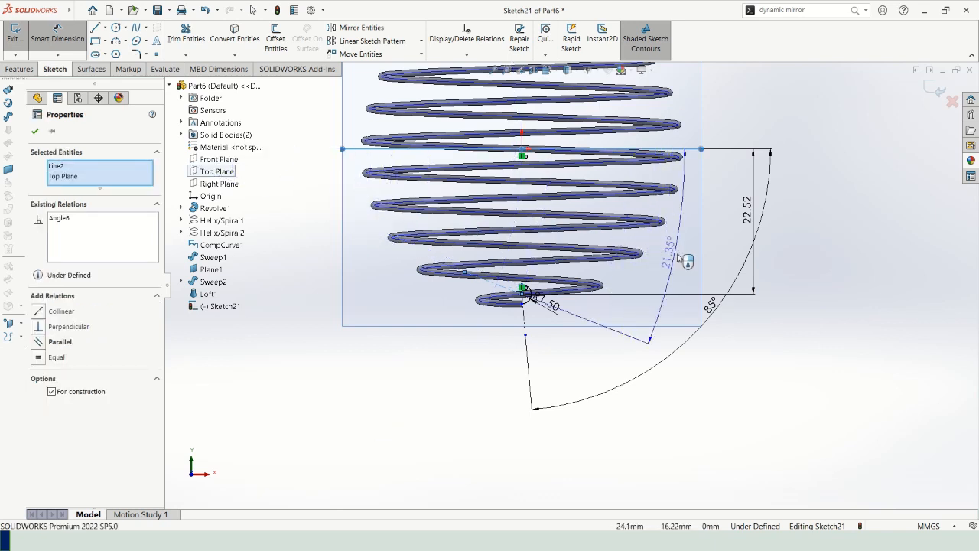
click(672, 260)
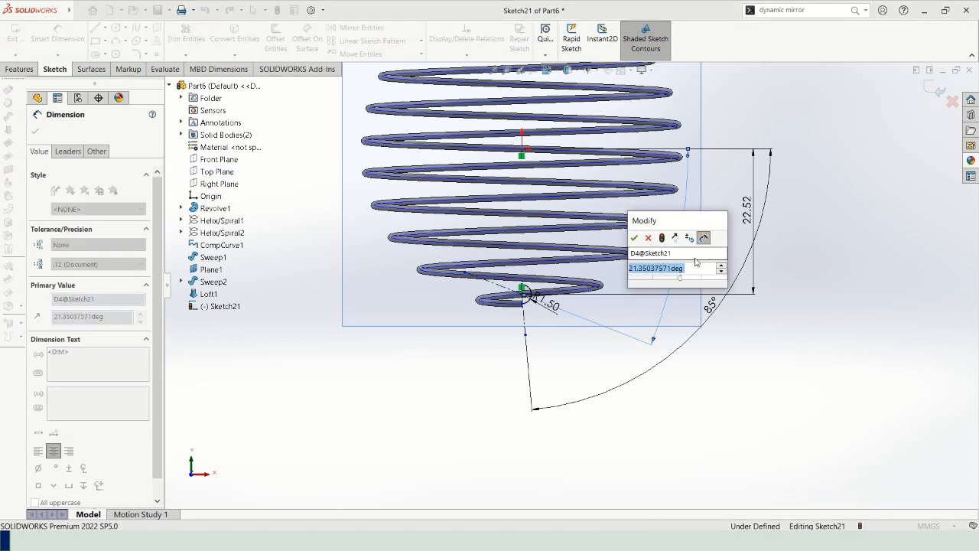
text(20)
key(Return)
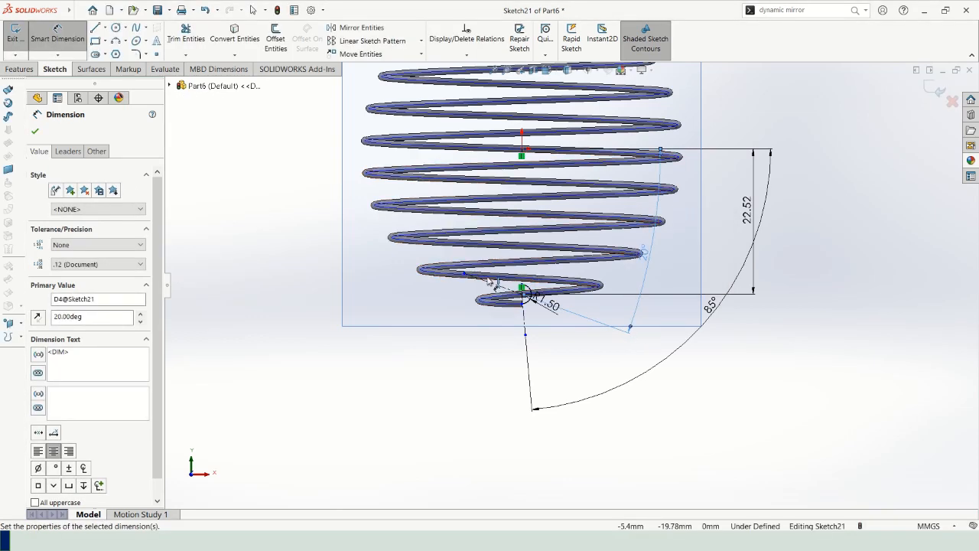
key(Escape)
Step: Make the arc's upper endpoint coincident with the 20° centerline and its lower endpoint with the 85° centerline, and exit the sketch
scroll(525, 294, down, 11)
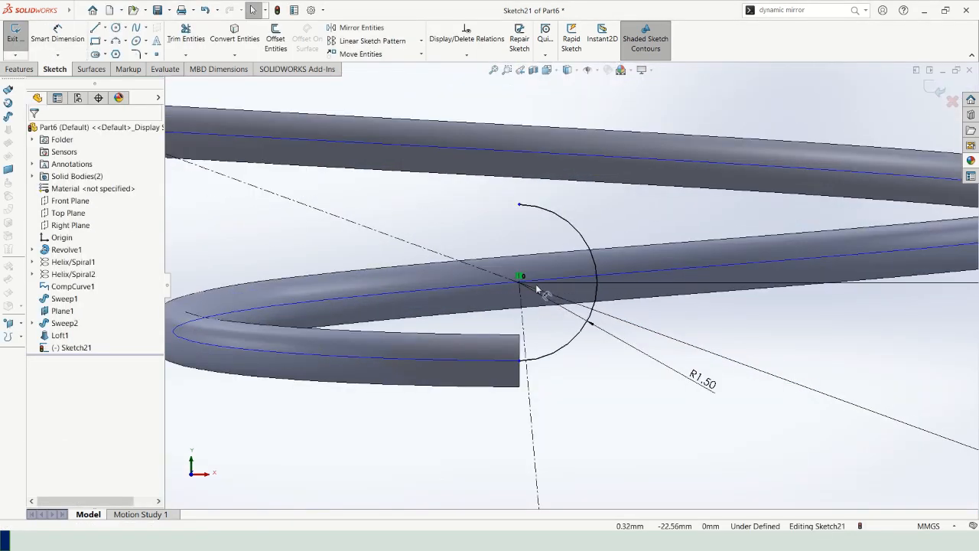
click(519, 207)
ctrl+click(395, 237)
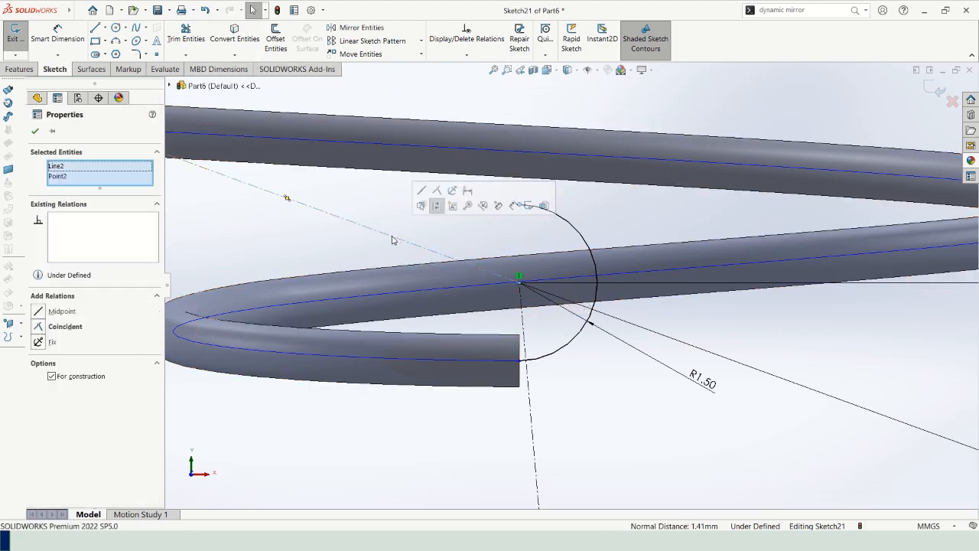
click(437, 191)
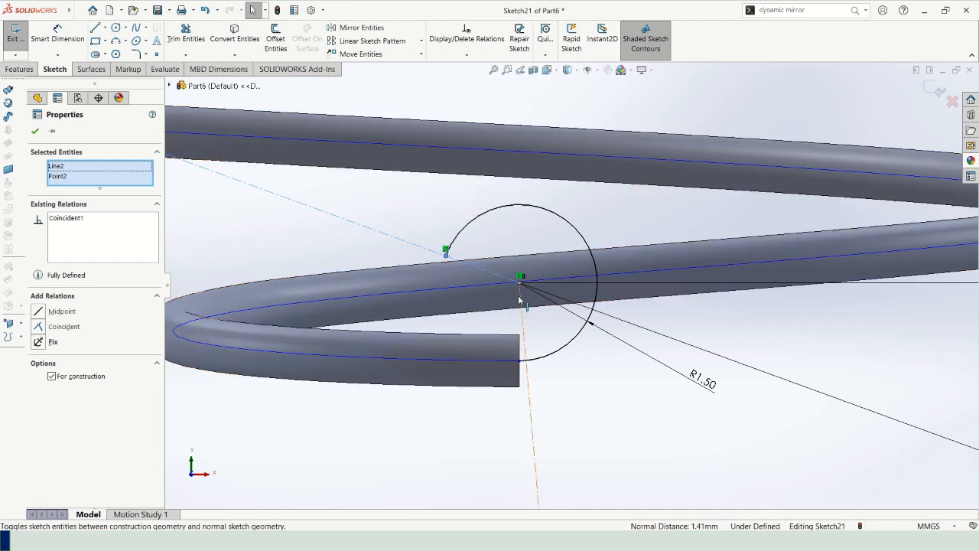
click(520, 361)
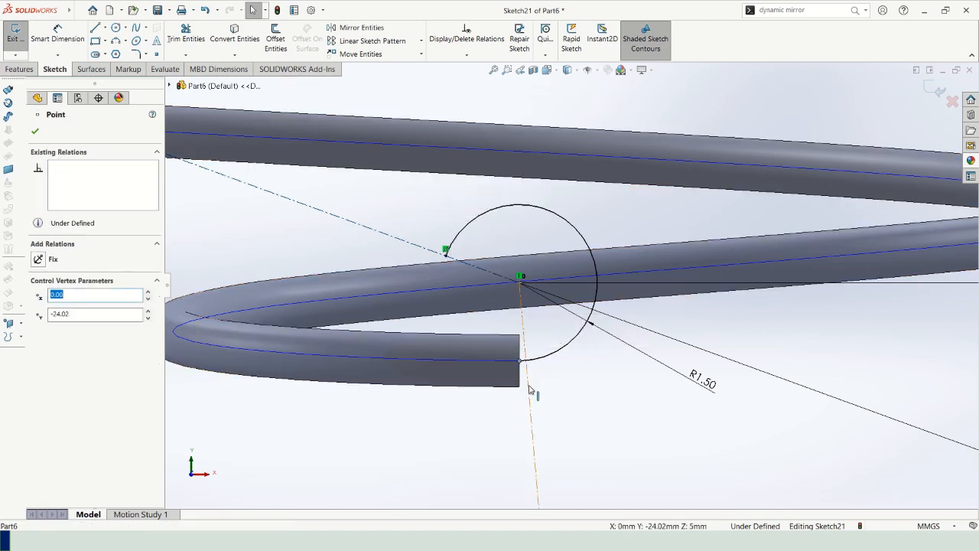
ctrl+click(531, 388)
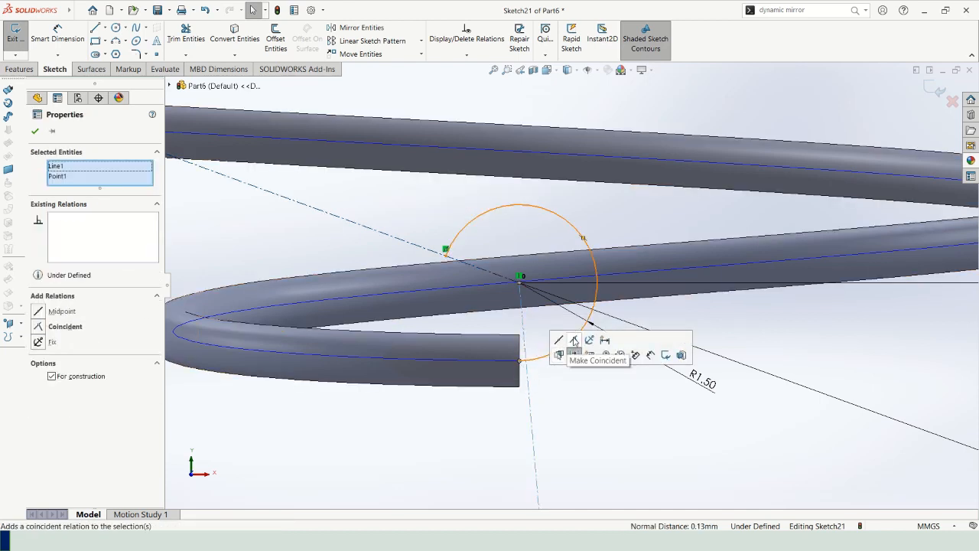
click(573, 339)
click(933, 100)
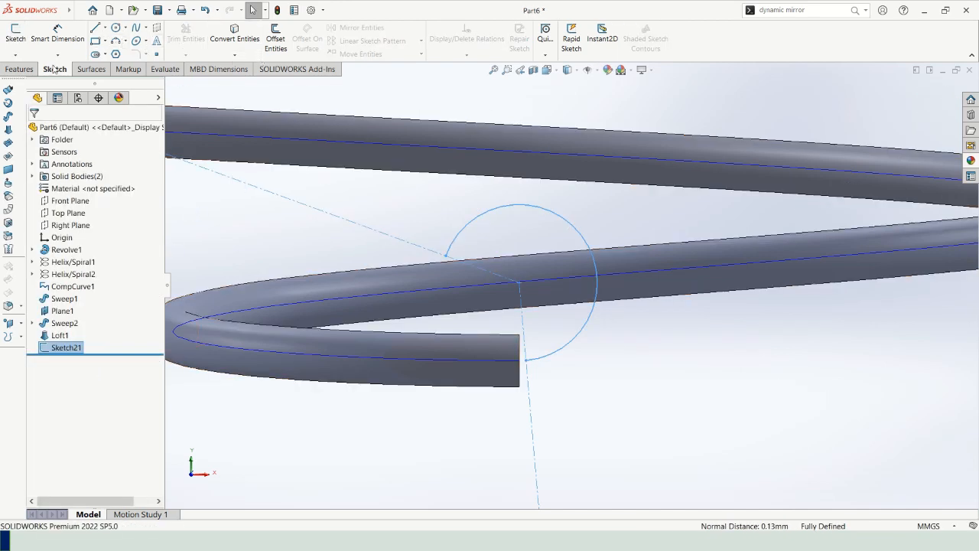
Step: Sweep a 1 mm circular profile along the lower hook's arc sketch
click(19, 69)
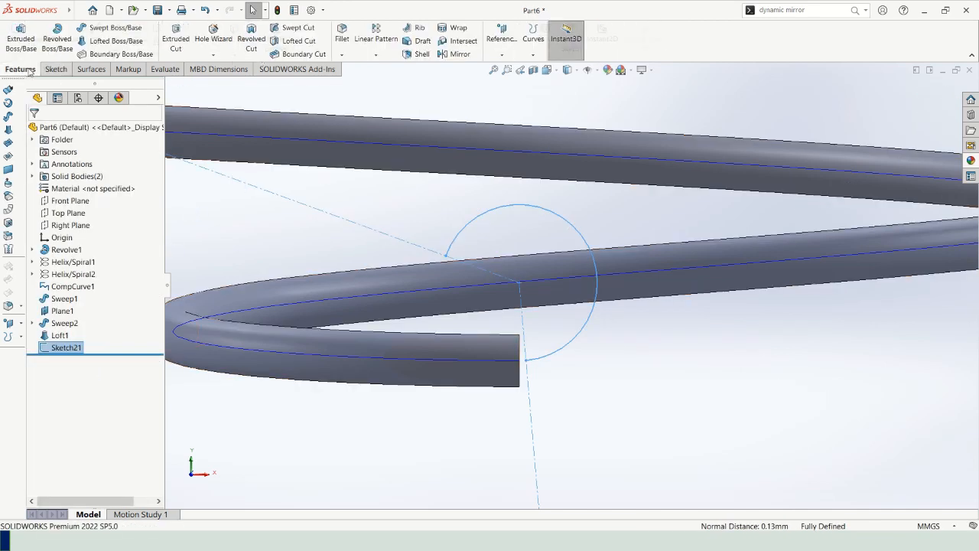
click(104, 29)
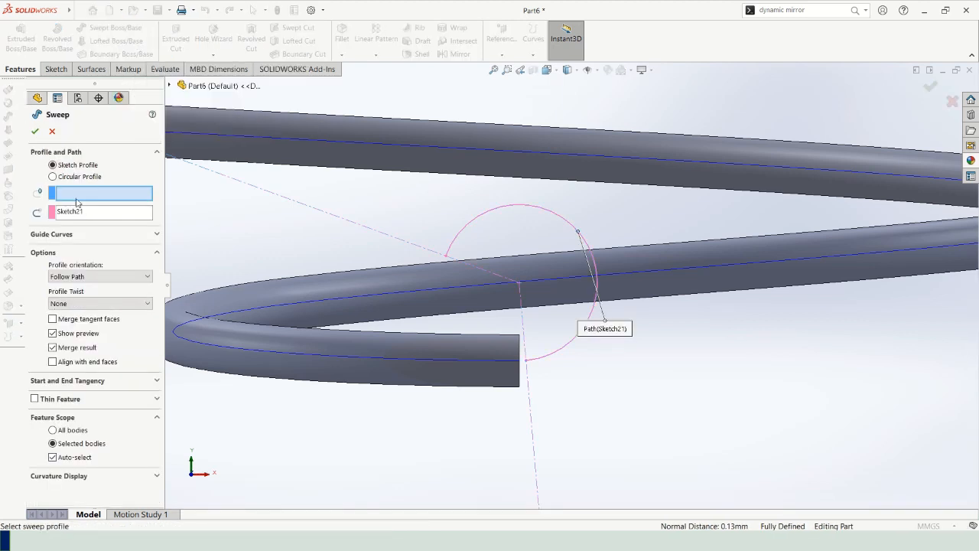
click(59, 179)
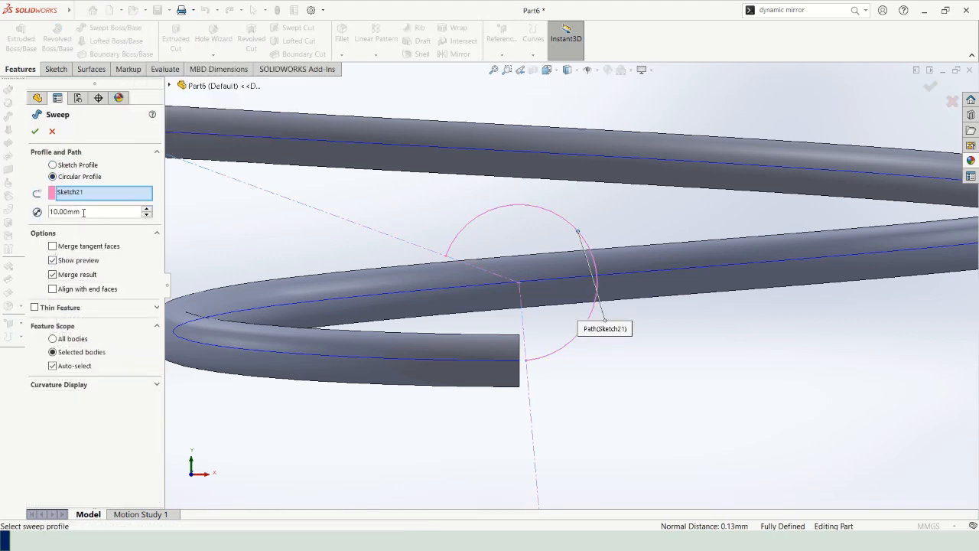
text(1)
key(Return)
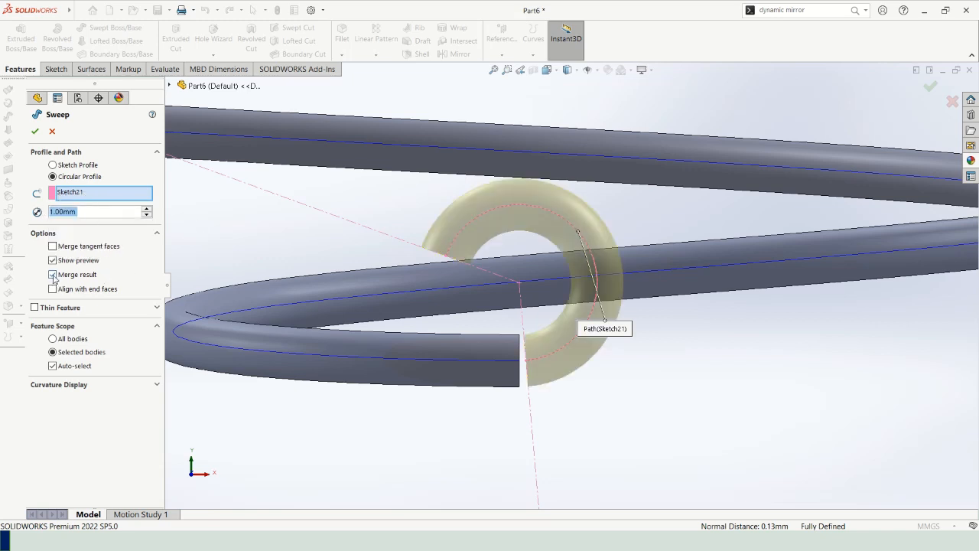
click(35, 131)
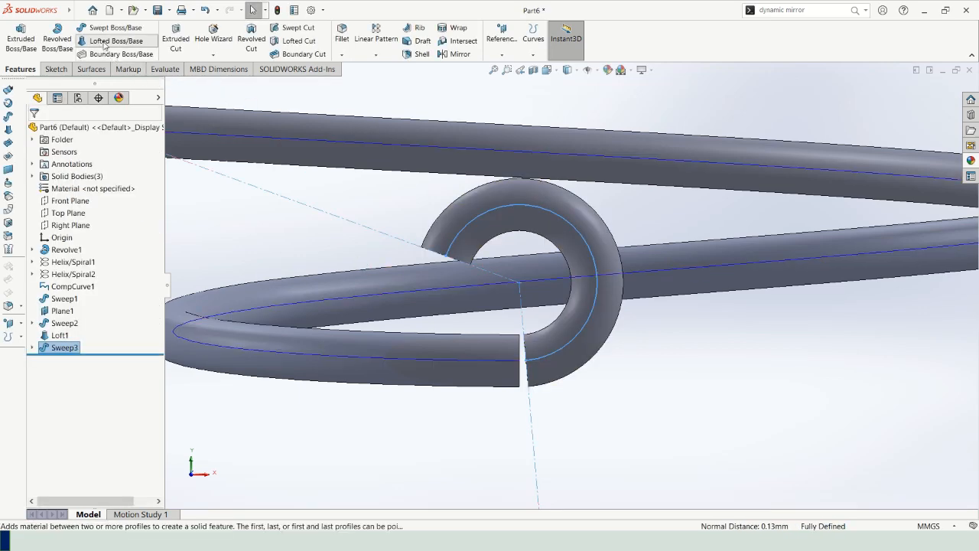
Step: Loft between the circular end edges of the lower hook and the spiral wire, with the connector points aligned
click(105, 44)
scroll(537, 352, down, 4)
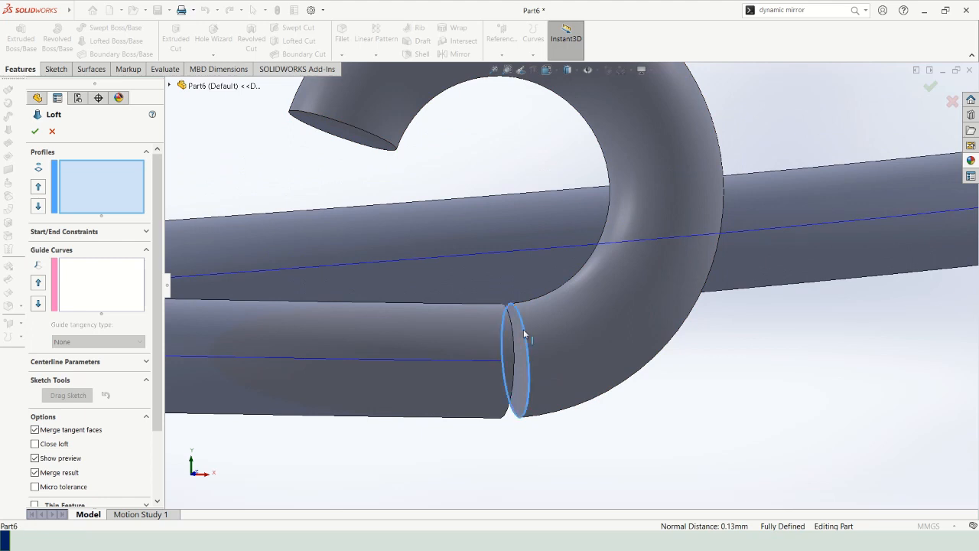
click(523, 329)
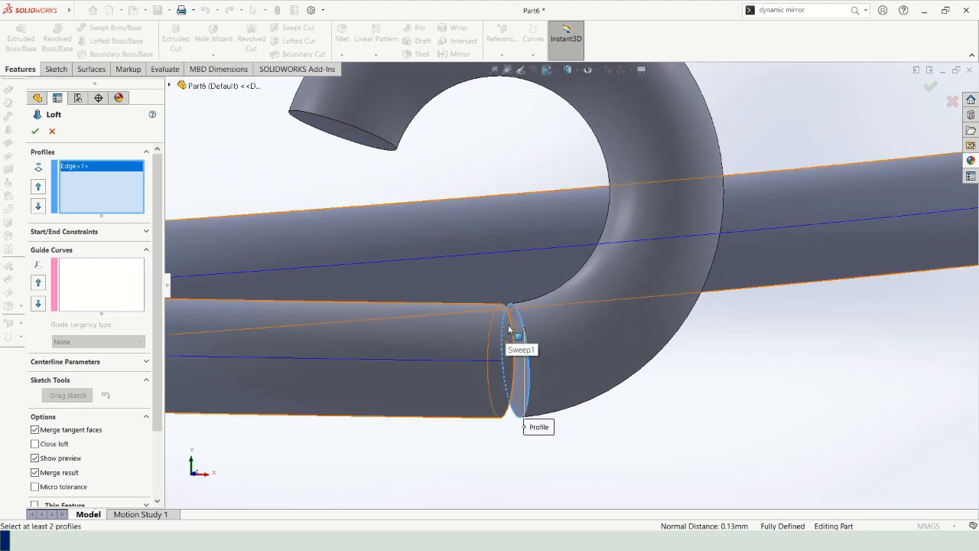
click(509, 325)
scroll(517, 324, down, 3)
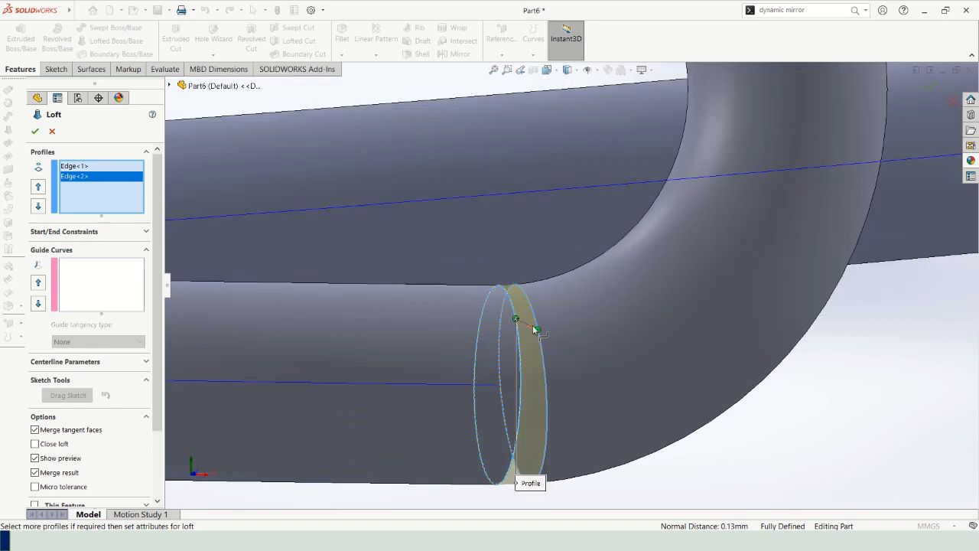
drag(517, 322, 523, 336)
middle_drag(543, 335, 526, 350)
scroll(543, 327, up, 3)
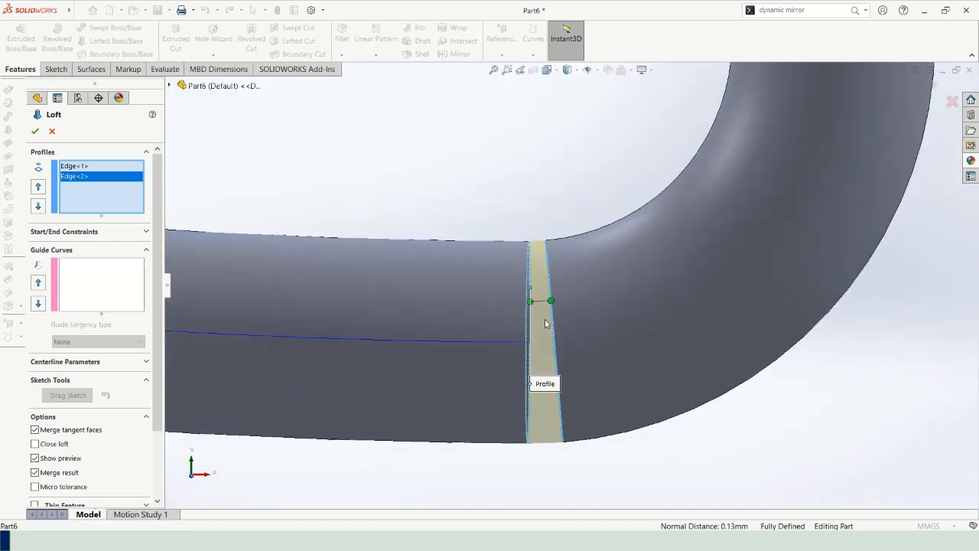
click(930, 101)
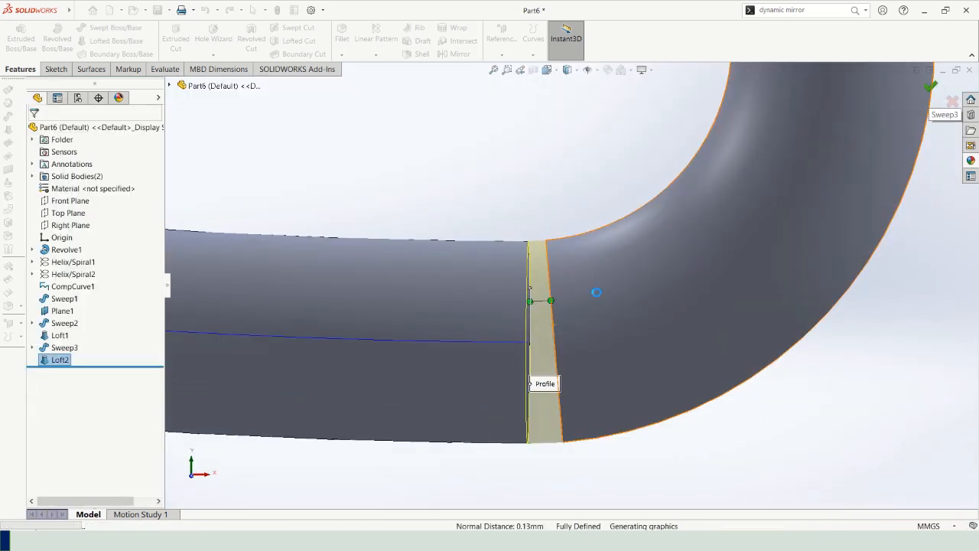
Step: Hide the composite curve CompCurve1 and the reference plane Plane1
scroll(556, 335, up, 4)
scroll(486, 382, up, 5)
click(517, 422)
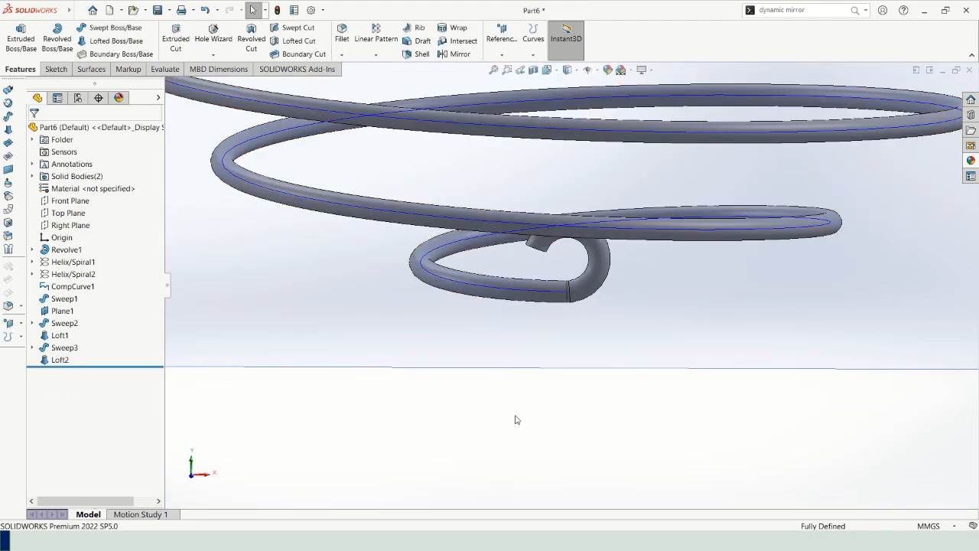
click(70, 287)
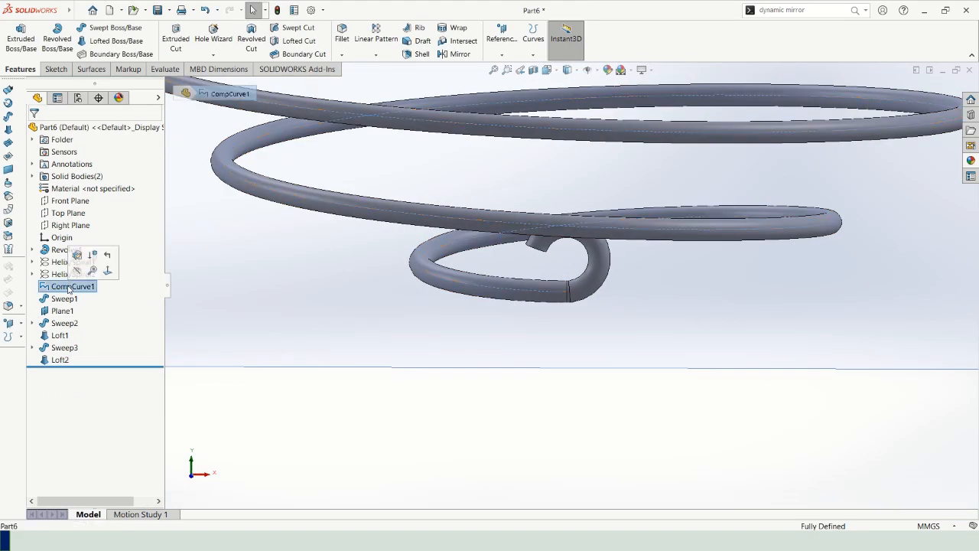
click(78, 269)
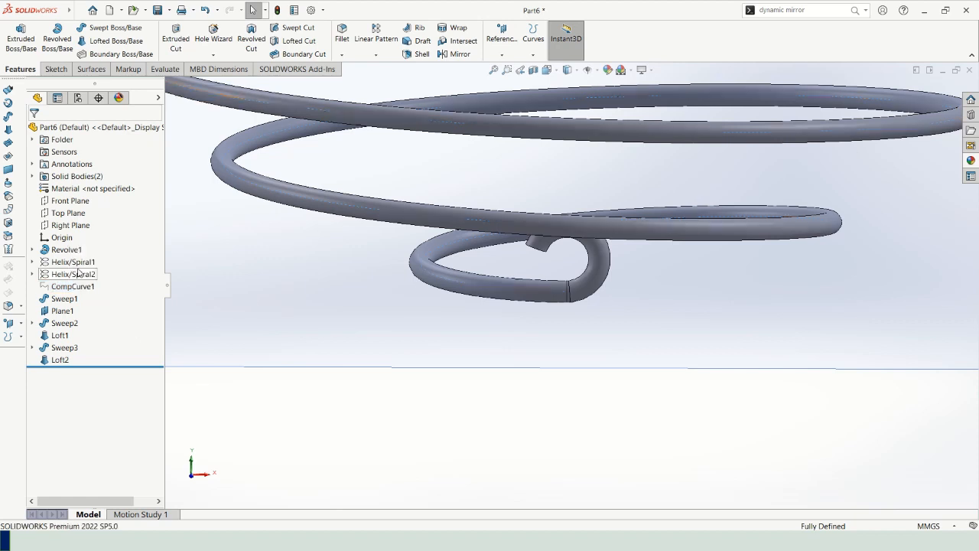
click(220, 422)
scroll(220, 422, up, 4)
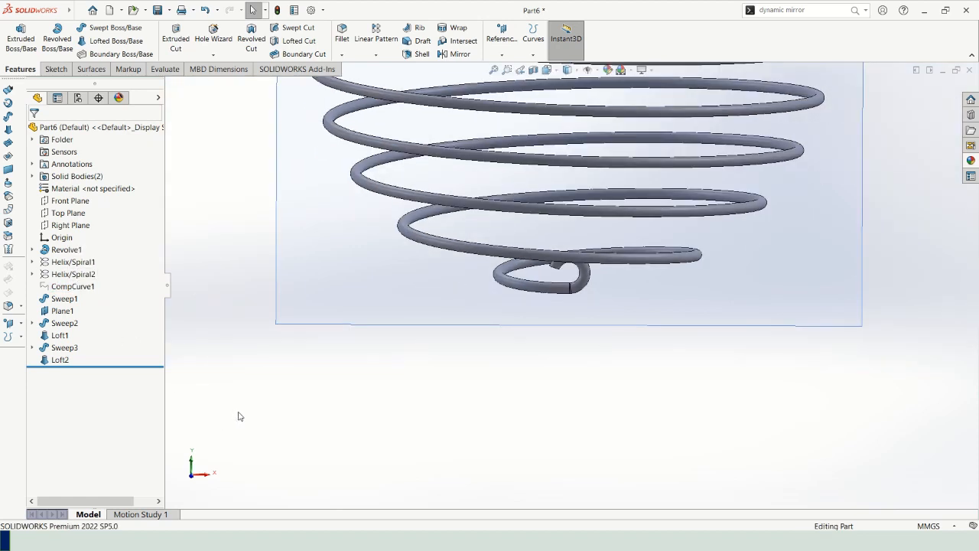
click(65, 312)
click(79, 294)
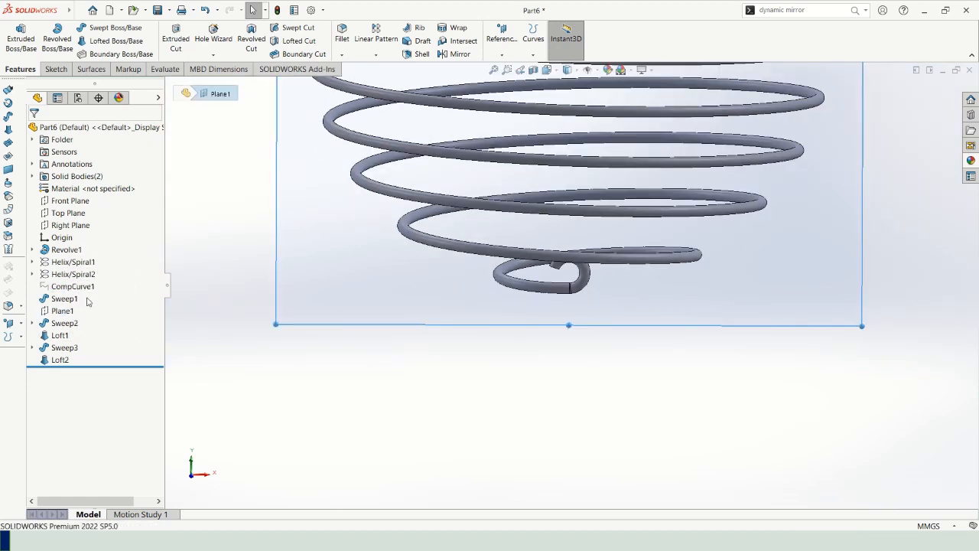
Step: Reorder Plane1 in the feature history so that it comes directly after CompCurve1 and before Sweep1
scroll(310, 426, up, 5)
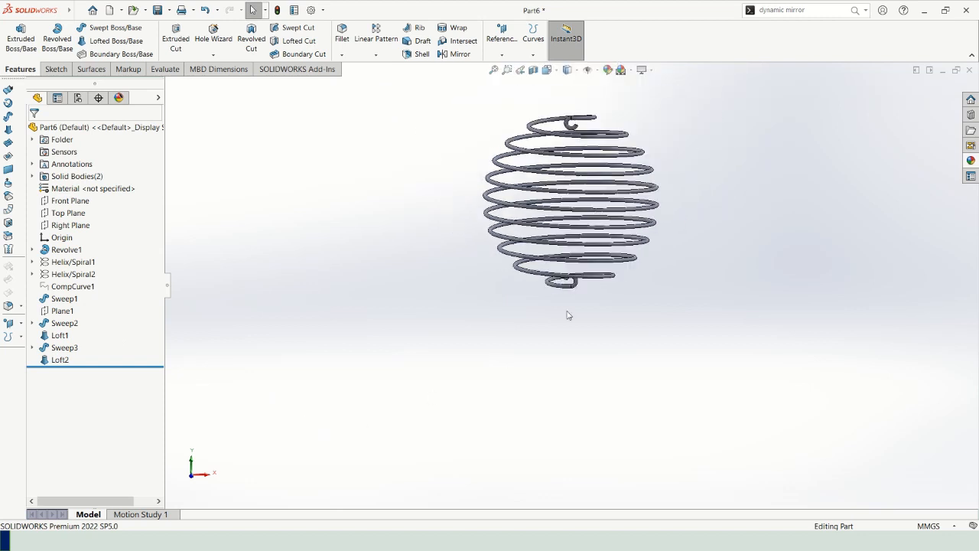
scroll(641, 167, down, 2)
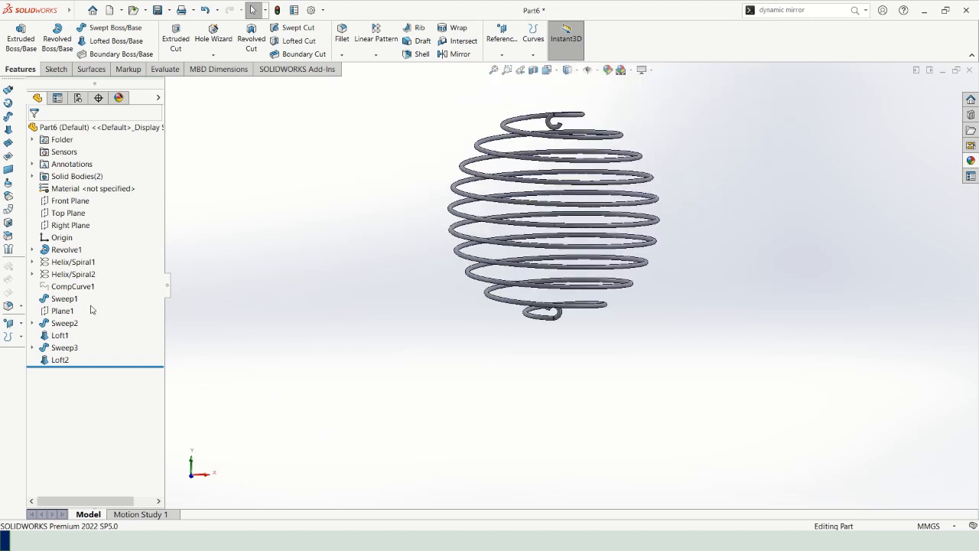
drag(68, 314, 73, 289)
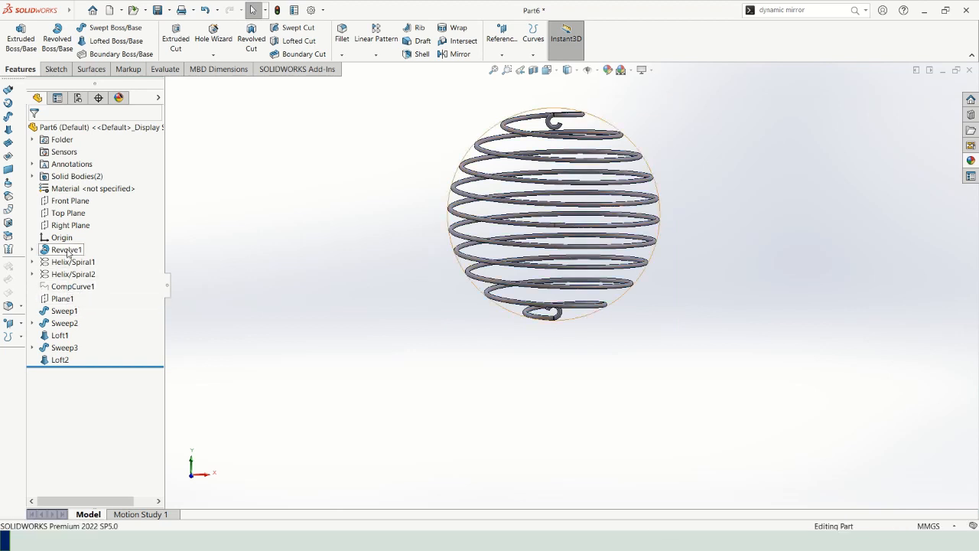